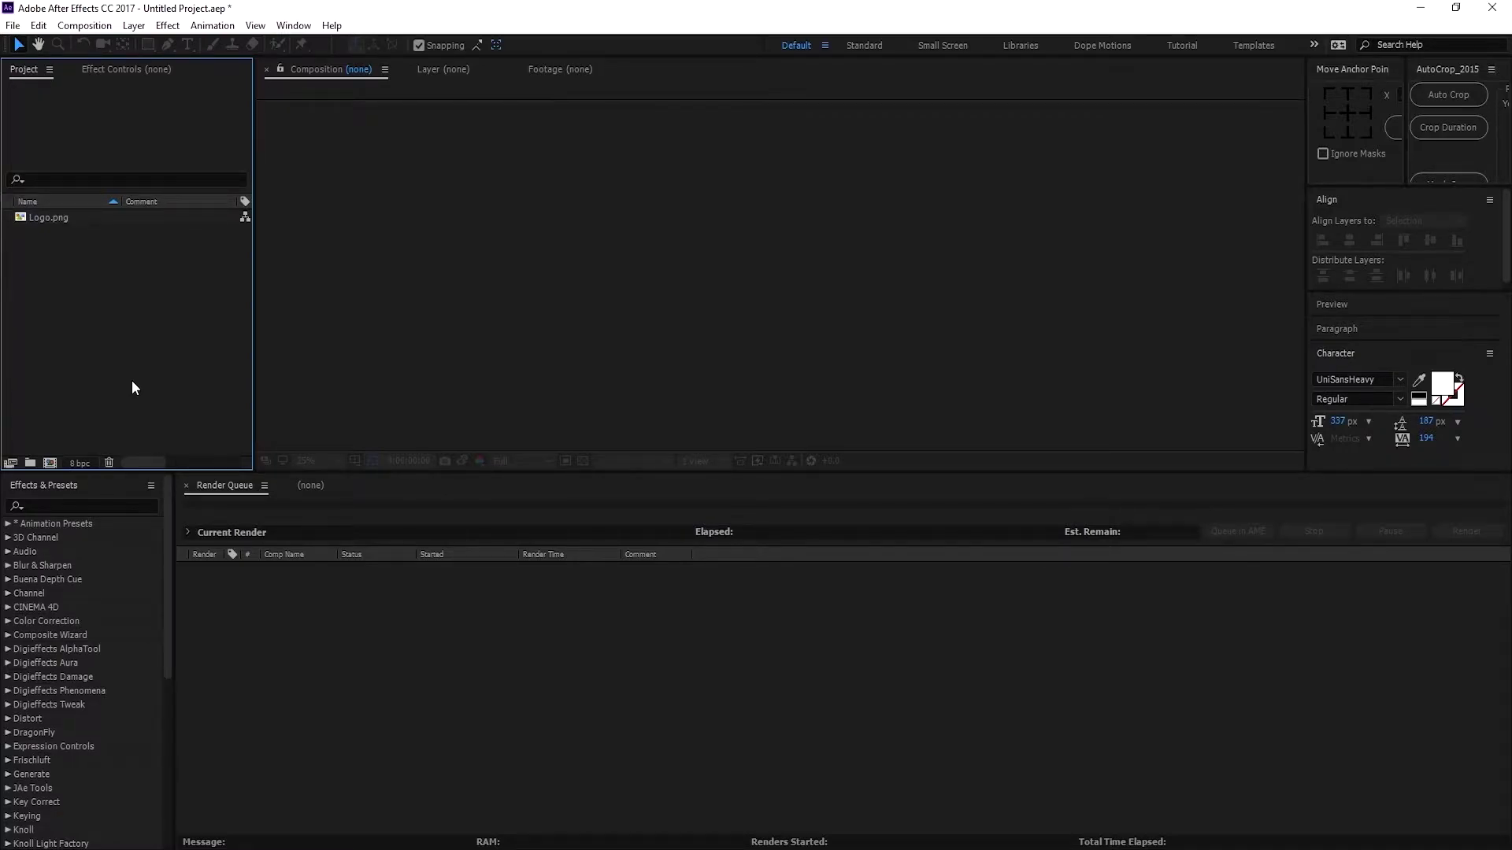
Step: Create a composition named Main with the HDTV 1080 29.97 preset and a frame rate of 30 fps
{"action": "left_click", "coordinate": [50, 463]}
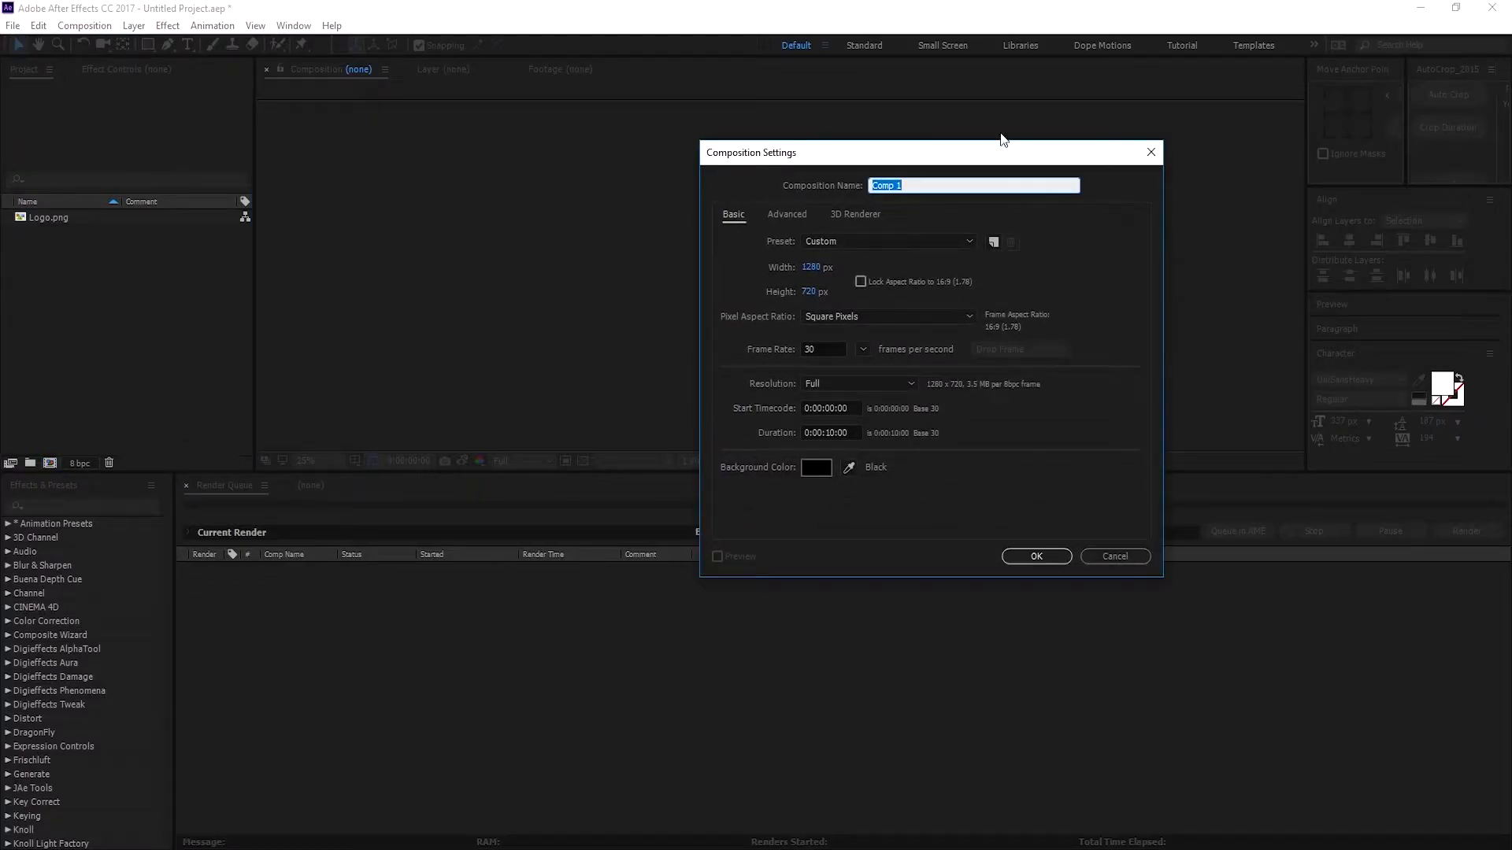
{"action": "left_click_drag", "start_coordinate": [975, 152], "coordinate": [752, 118]}
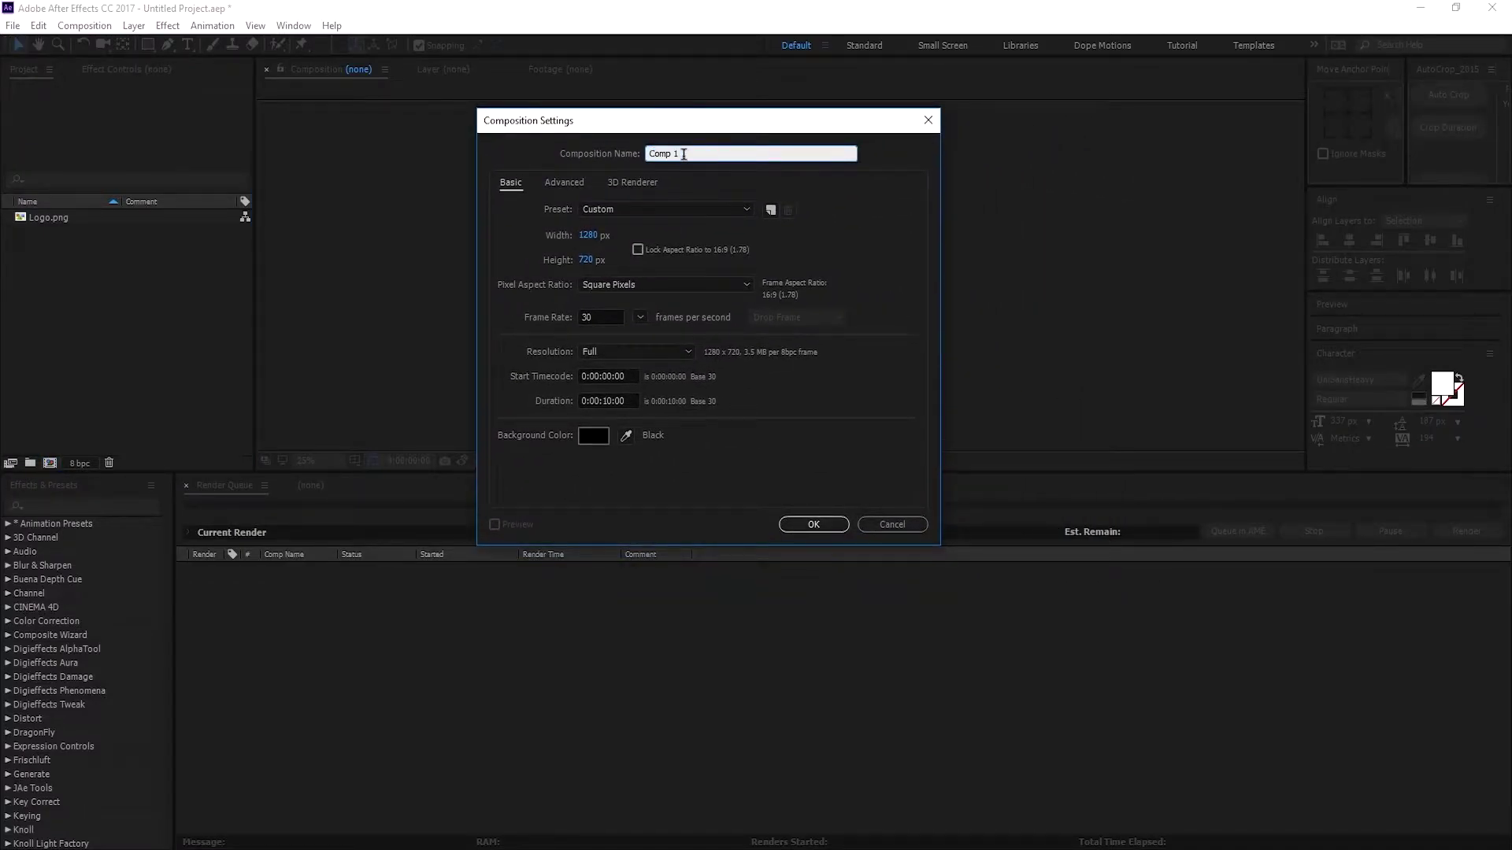
{"action": "type", "text": "Main"}
{"action": "left_click", "coordinate": [625, 208]}
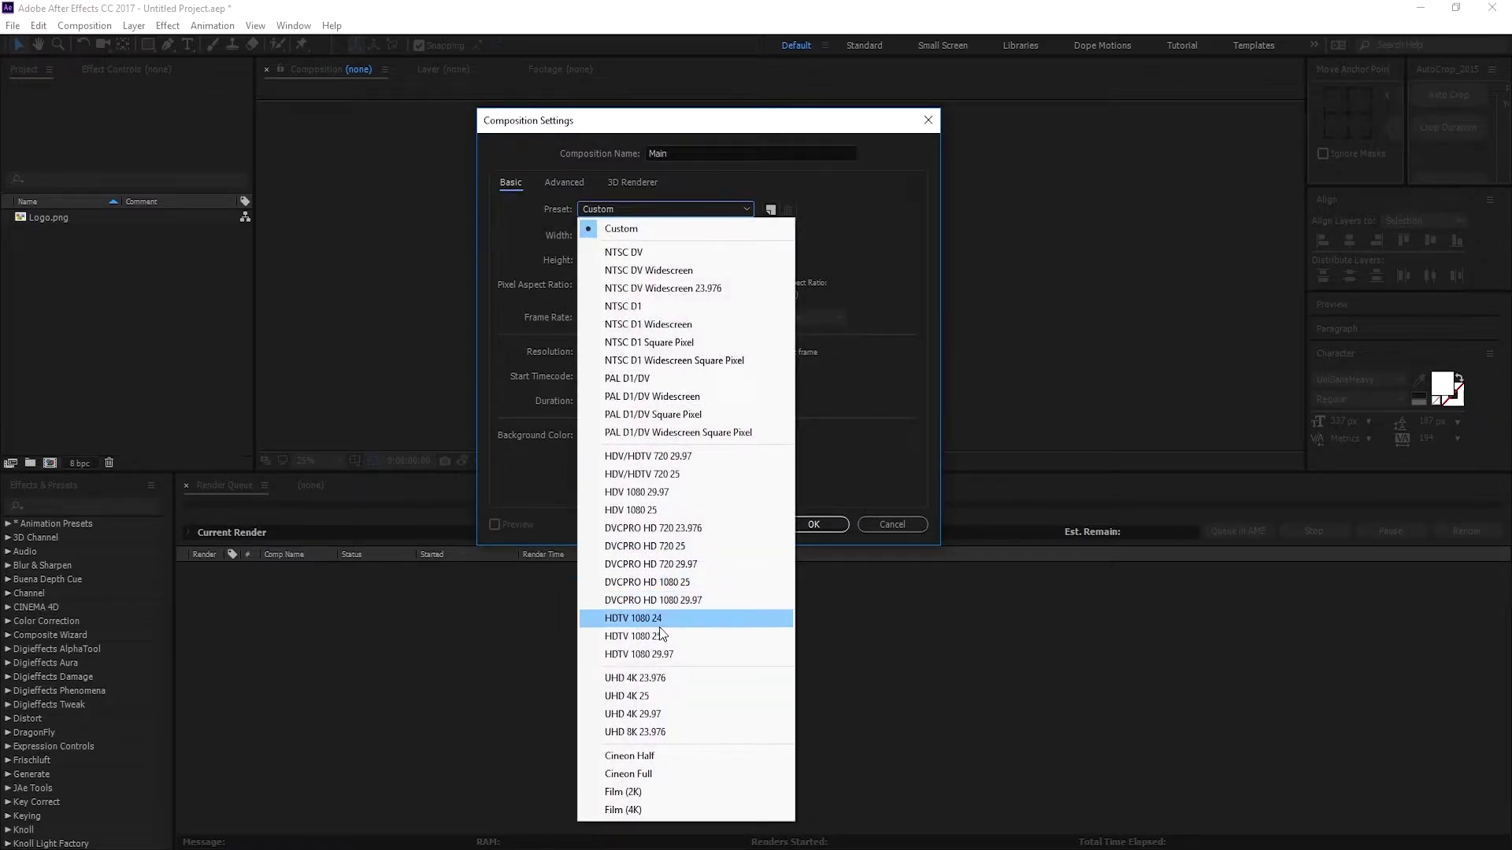
{"action": "left_click", "coordinate": [645, 656]}
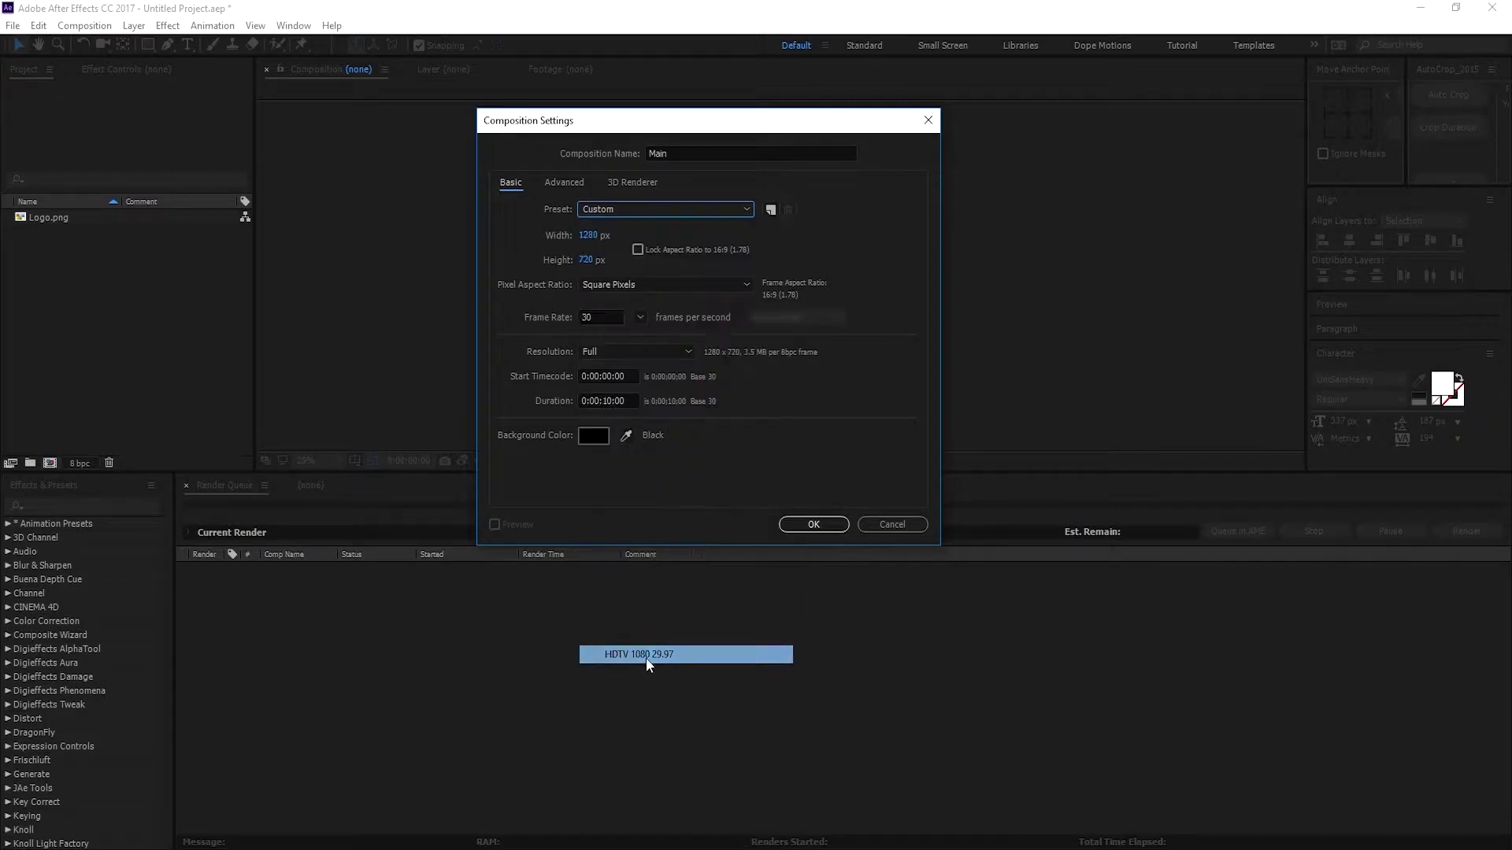
{"action": "left_click", "coordinate": [640, 318]}
{"action": "left_click", "coordinate": [658, 465]}
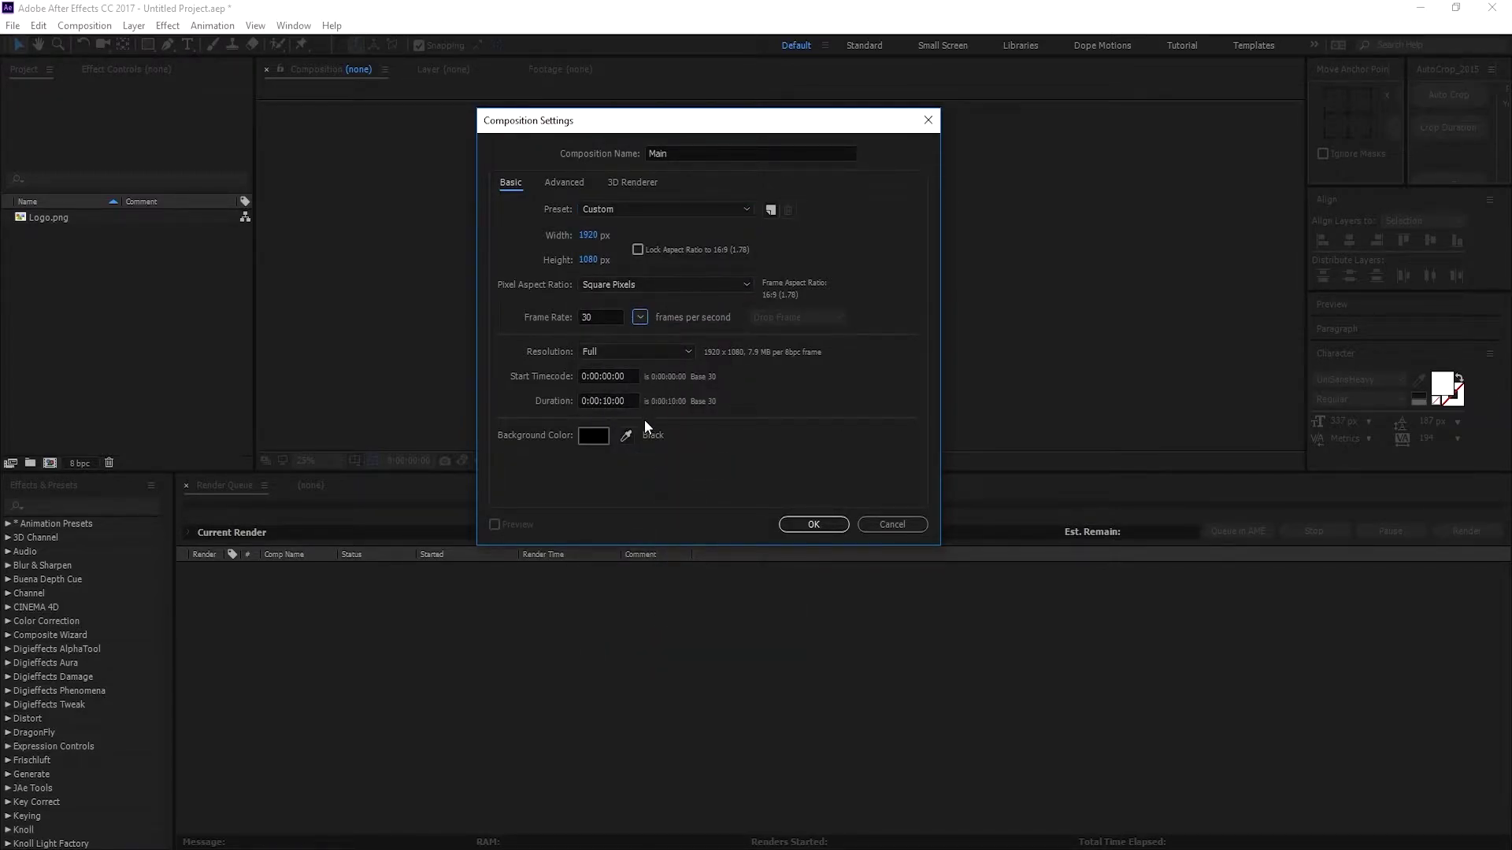
{"action": "left_click", "coordinate": [814, 524]}
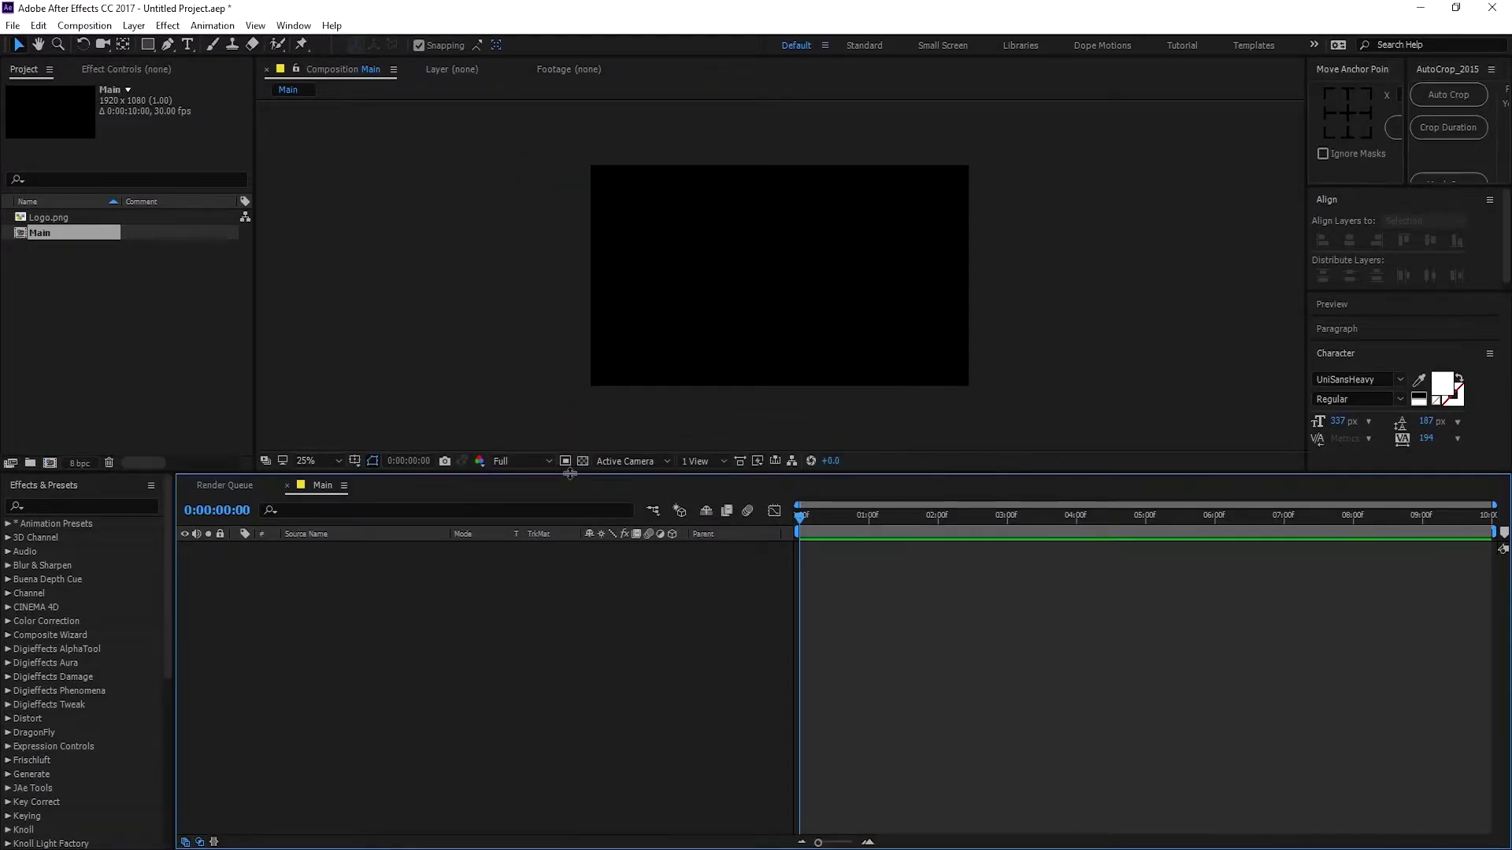
Step: Enlarge the composition viewer and draw a six-sided polygon shape with the Polygon tool
{"action": "left_click_drag", "start_coordinate": [559, 473], "coordinate": [561, 555]}
{"action": "key", "text": "period"}
{"action": "key", "text": "period"}
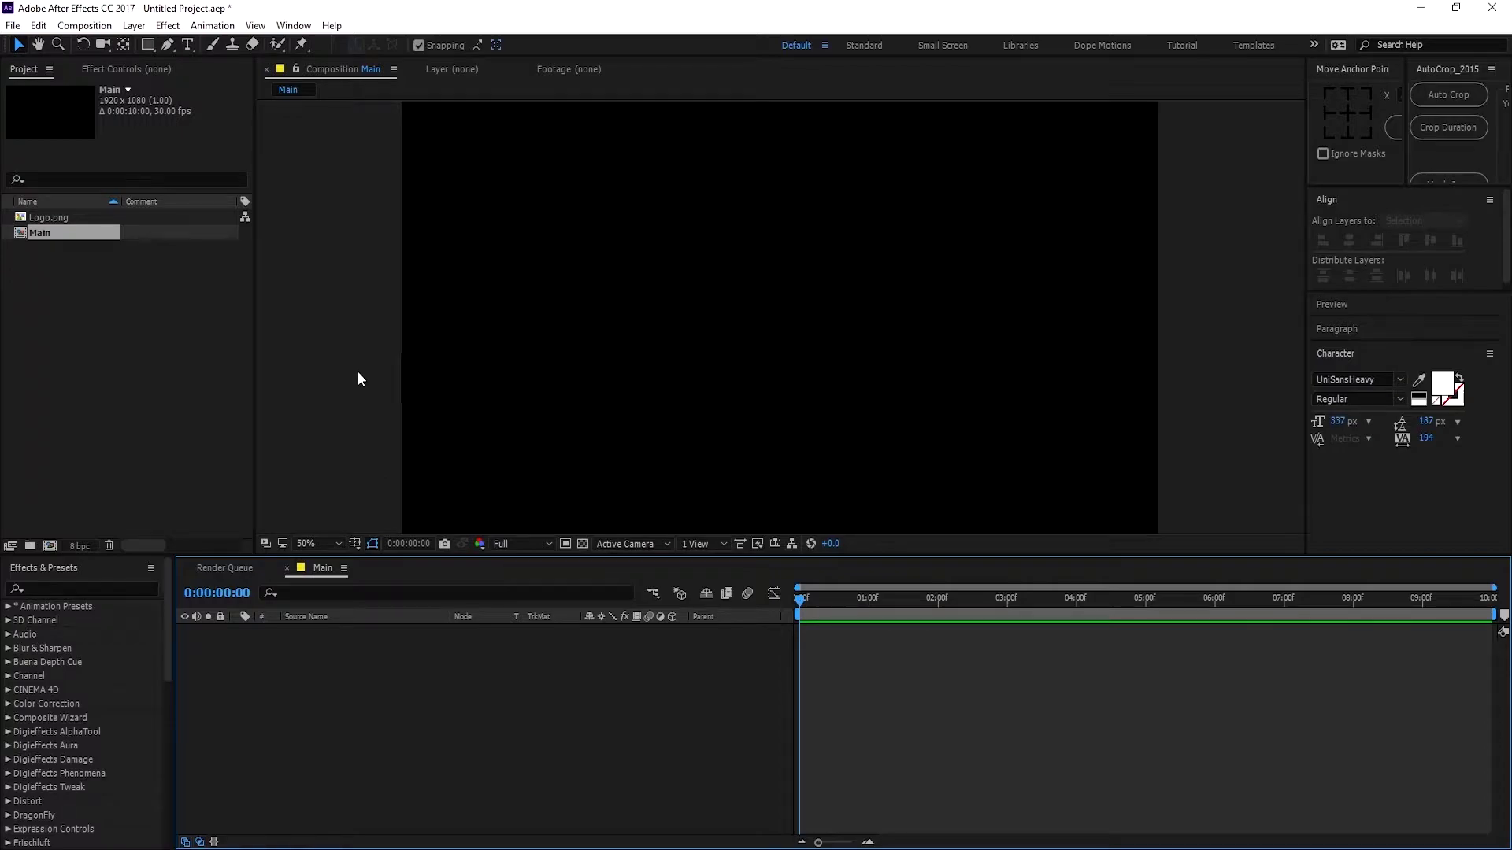
{"action": "left_click_drag", "start_coordinate": [145, 46], "coordinate": [220, 98]}
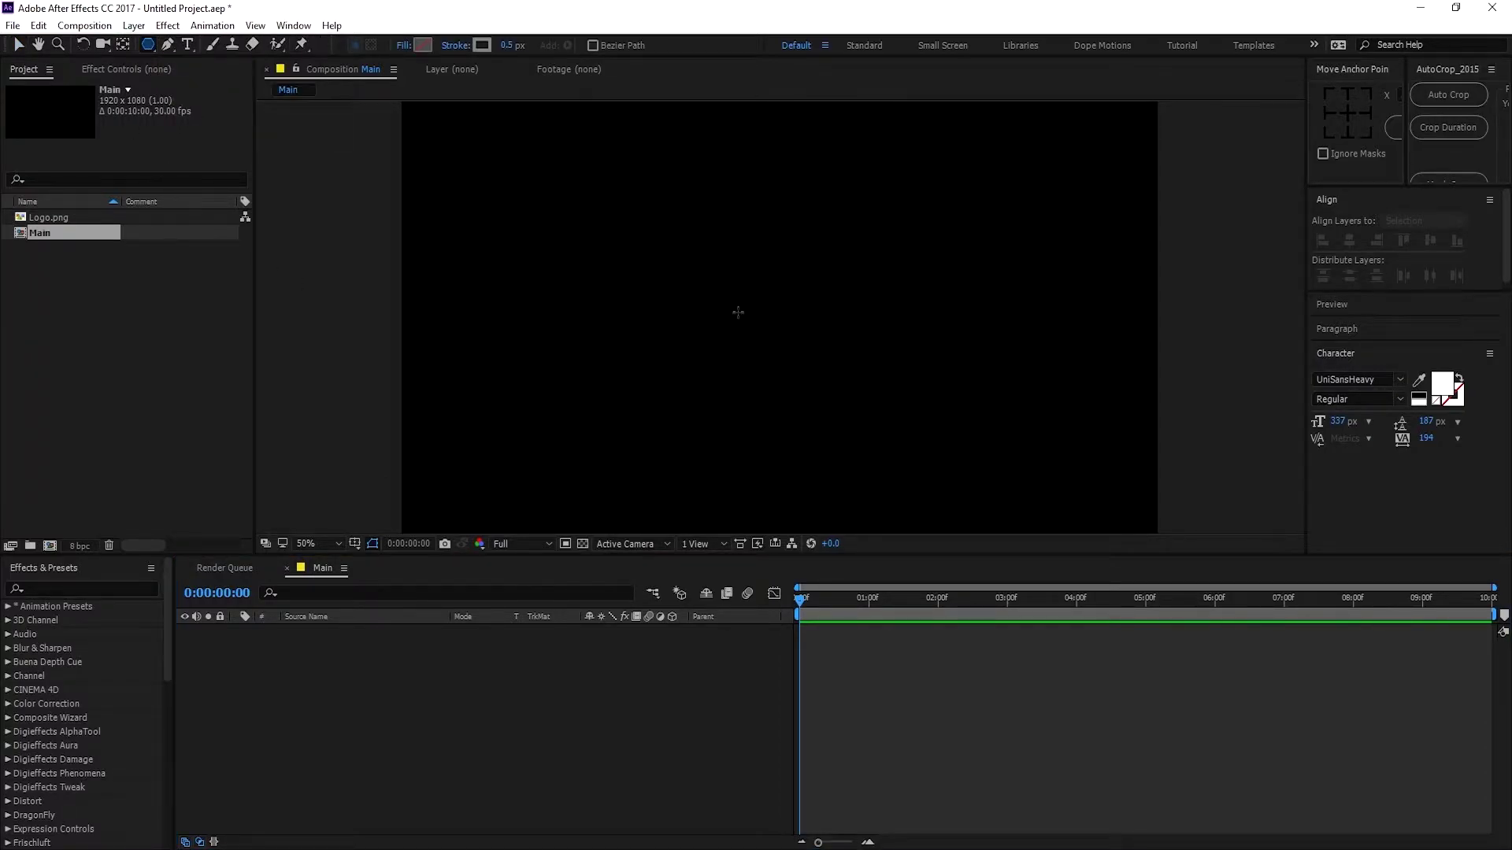
{"action": "mouse_move", "coordinate": [693, 261]}
{"action": "left_mouse_down"}
{"action": "mouse_move", "coordinate": [724, 332]}
{"action": "mouse_move", "coordinate": [751, 333]}
{"action": "left_mouse_up"}
{"action": "key", "text": "Up"}
{"action": "key", "text": "Up"}
{"action": "key", "text": "Up"}
{"action": "key", "text": "Down"}
{"action": "key", "text": "Down"}
{"action": "key", "text": "Down"}
{"action": "key", "text": "Down"}
{"action": "key", "text": "Down"}
{"action": "key", "text": "Down"}
{"action": "key", "text": "Up"}
{"action": "key", "text": "Up"}
{"action": "key", "text": "Up"}
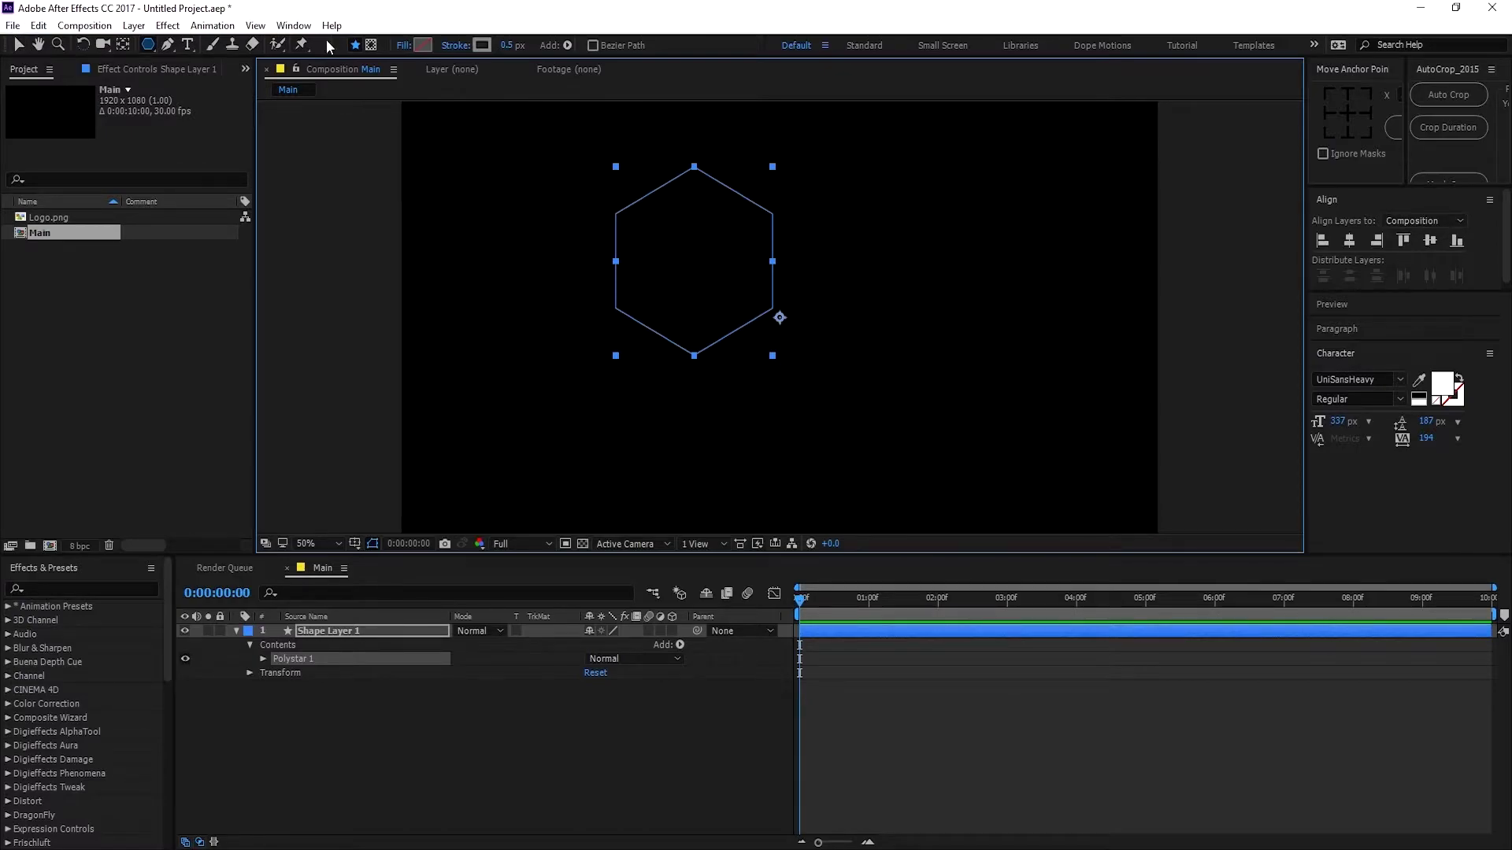
Step: Give the hexagon a white FFFFFF stroke with a width of 2 px
{"action": "left_click", "coordinate": [482, 45]}
{"action": "type", "text": "ffffff"}
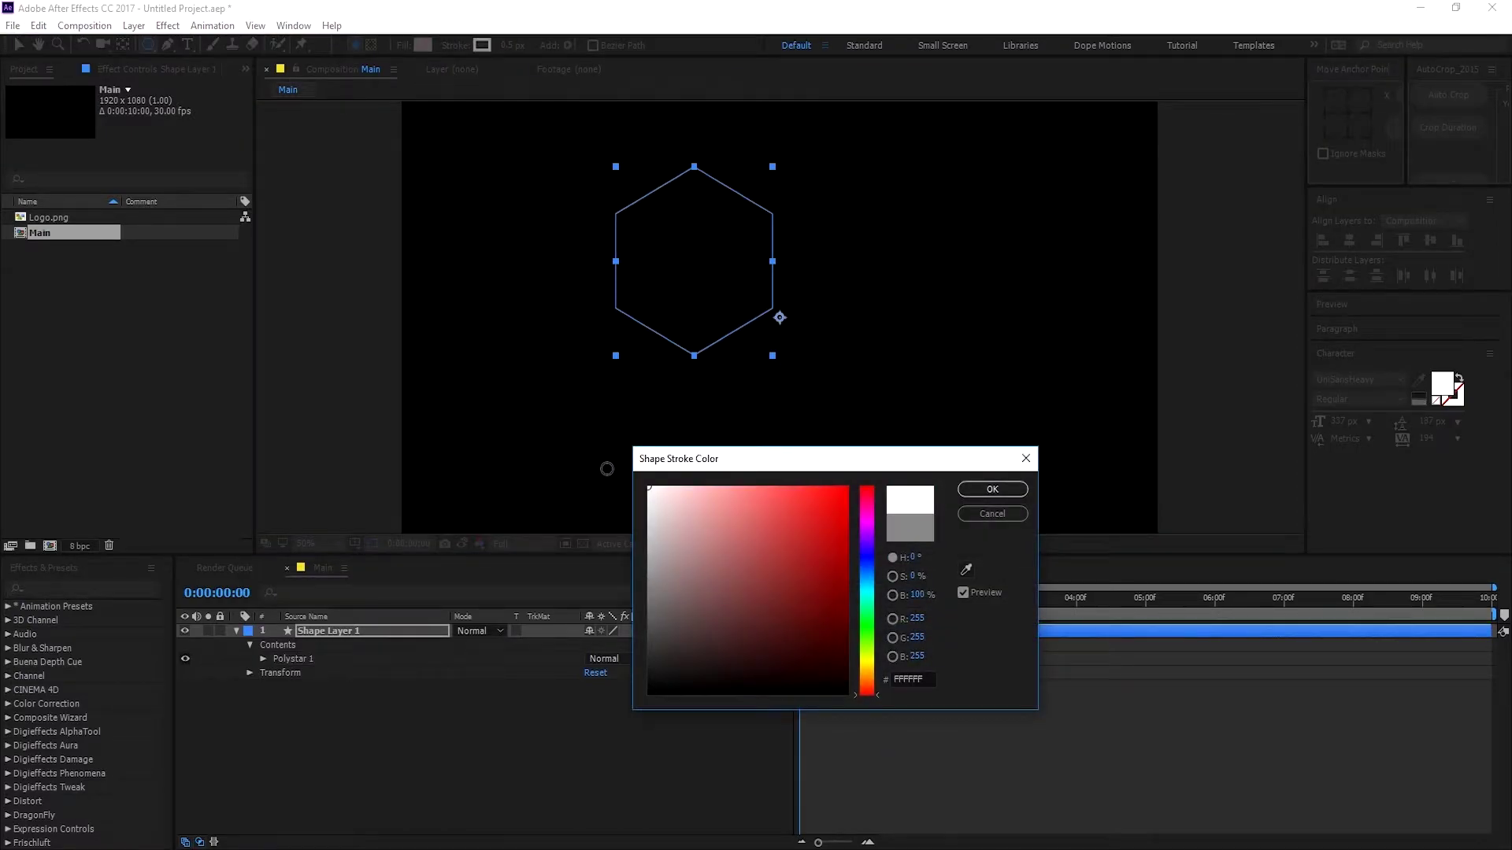
{"action": "left_click", "coordinate": [992, 489]}
{"action": "left_click", "coordinate": [507, 45]}
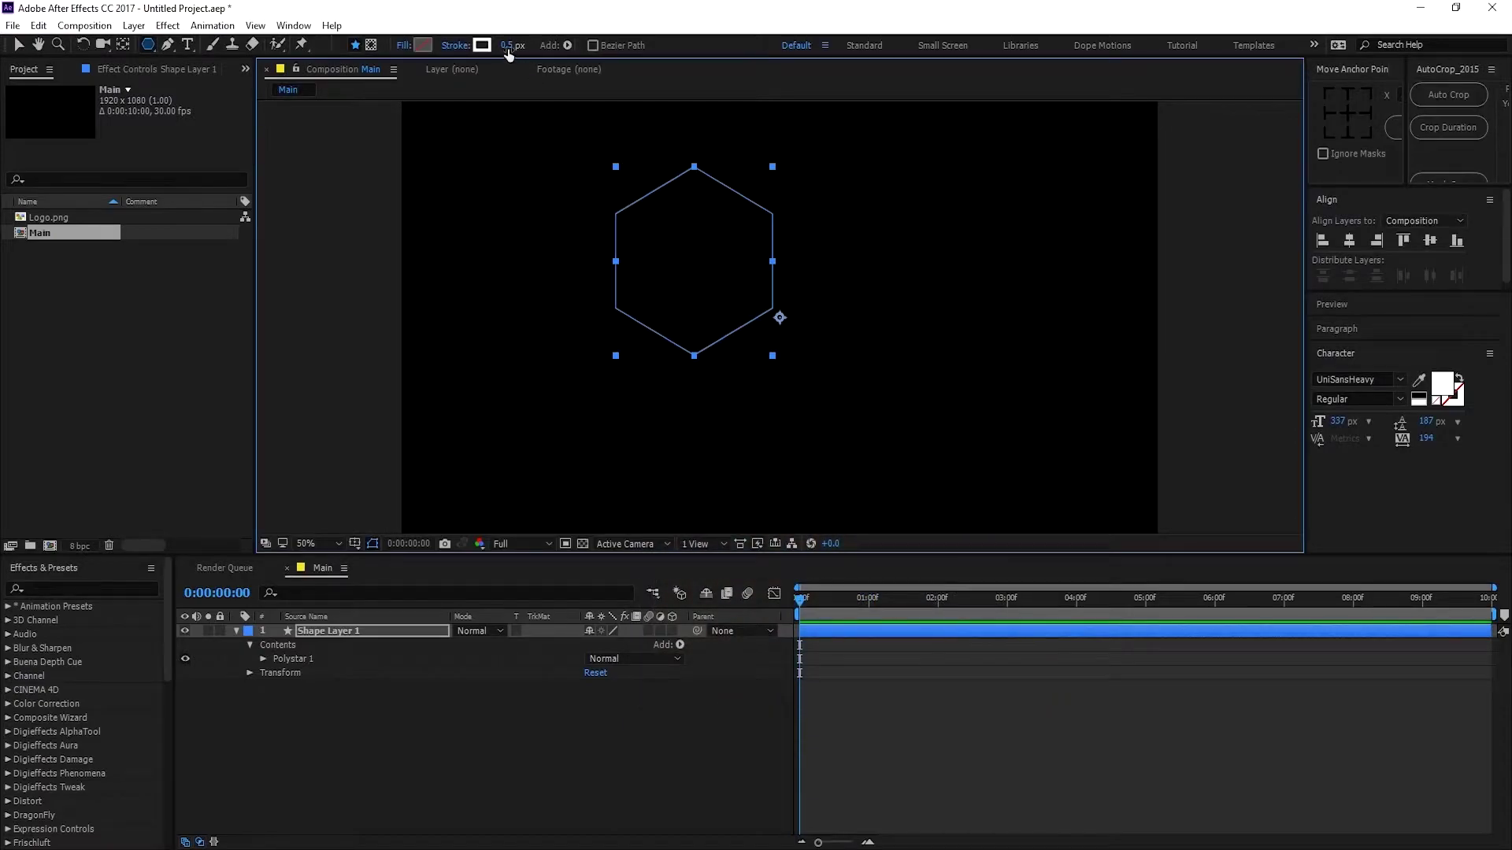
{"action": "type", "text": "2"}
{"action": "key", "text": "Return"}
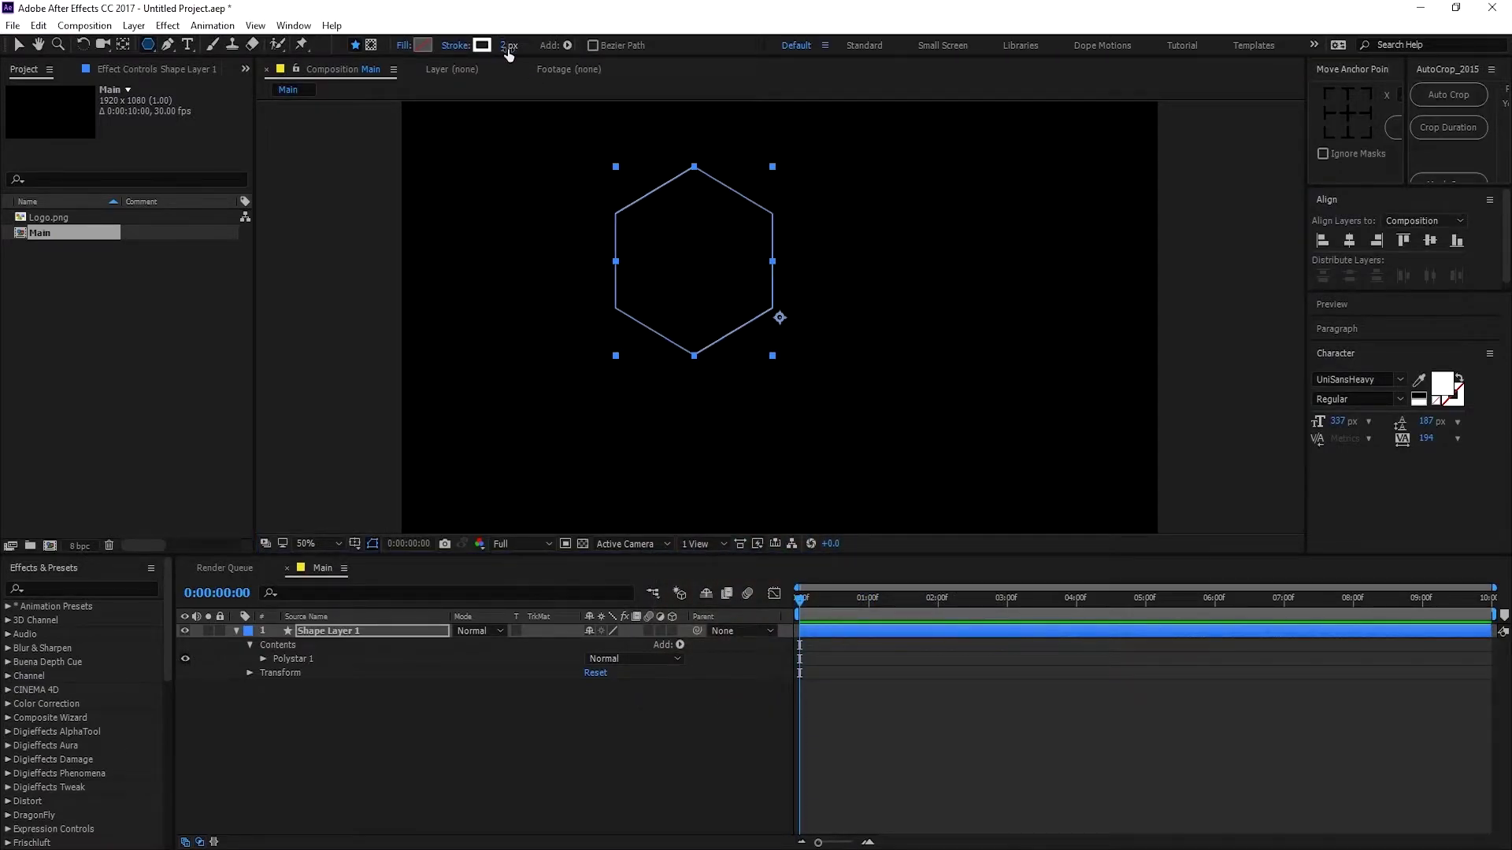
Step: Move the hexagon roughly to the middle of the composition
{"action": "left_click", "coordinate": [18, 45]}
{"action": "left_click_drag", "start_coordinate": [702, 288], "coordinate": [778, 336]}
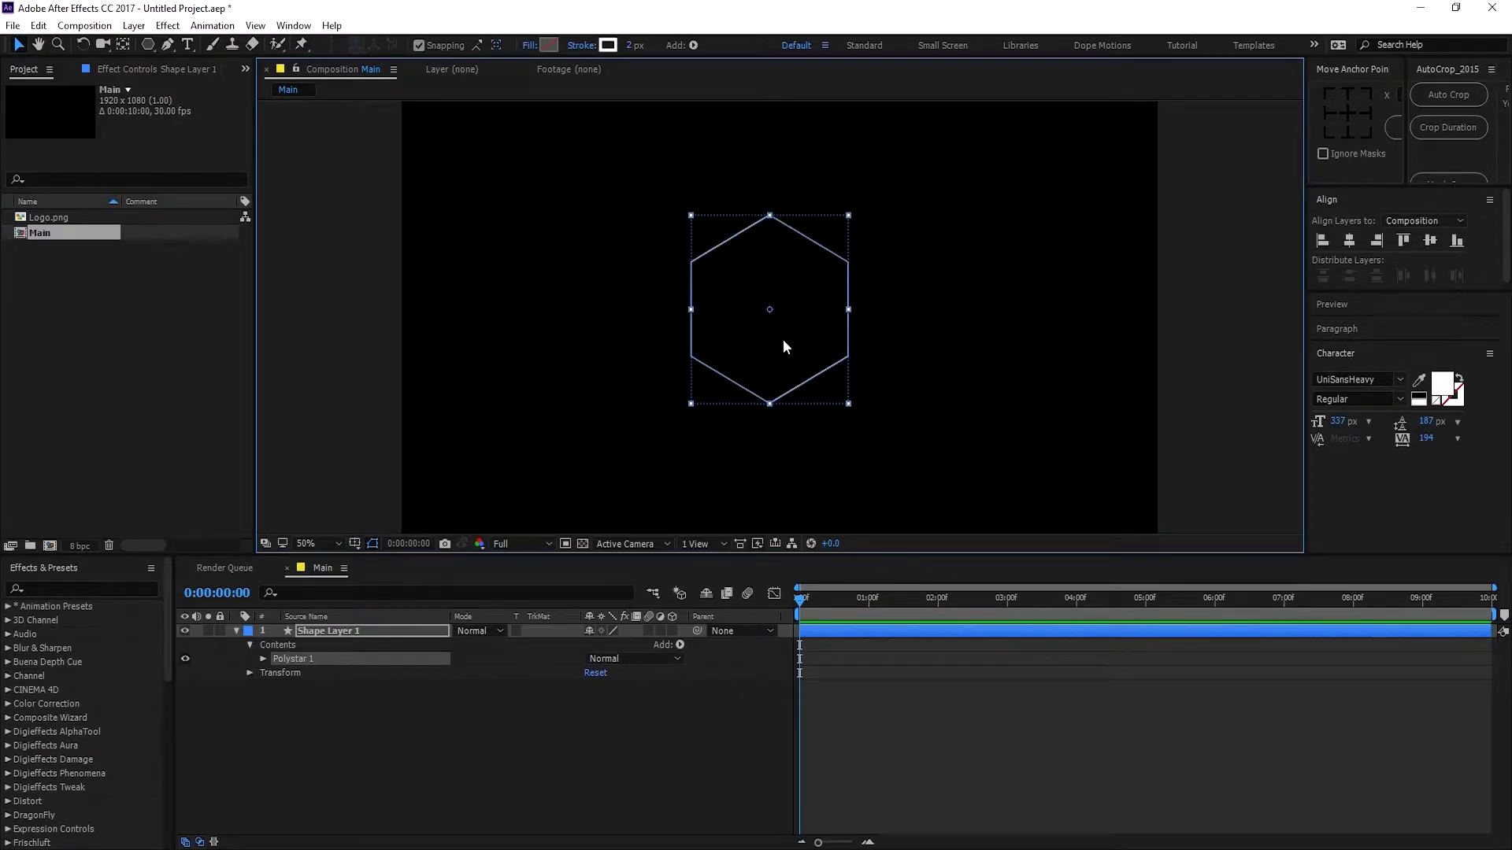
{"action": "left_click_drag", "start_coordinate": [759, 344], "coordinate": [753, 342]}
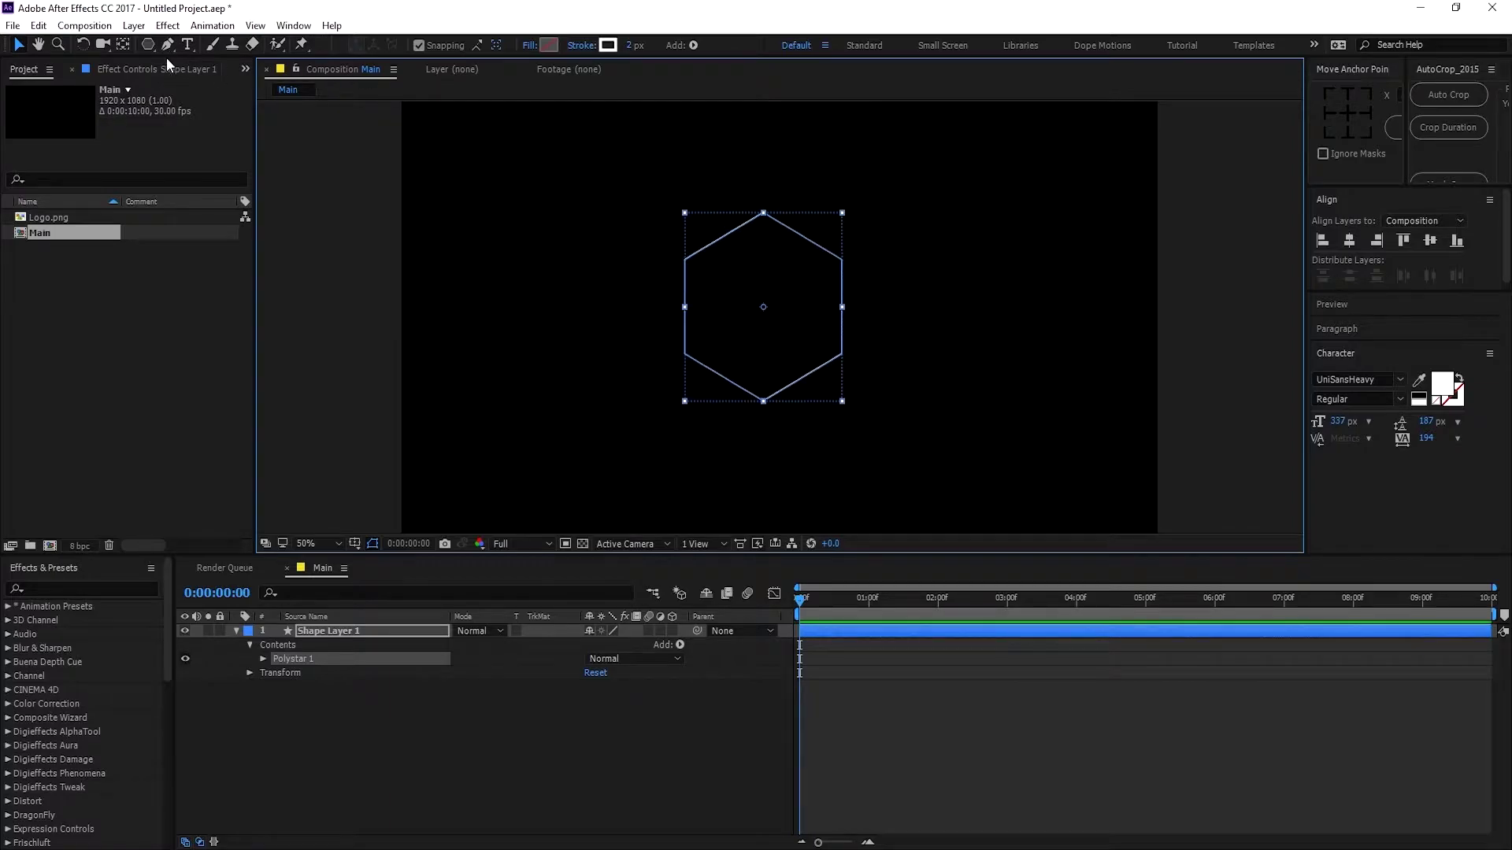
Step: Move the shape layer's anchor point to the center of the hexagon
{"action": "left_click", "coordinate": [122, 45]}
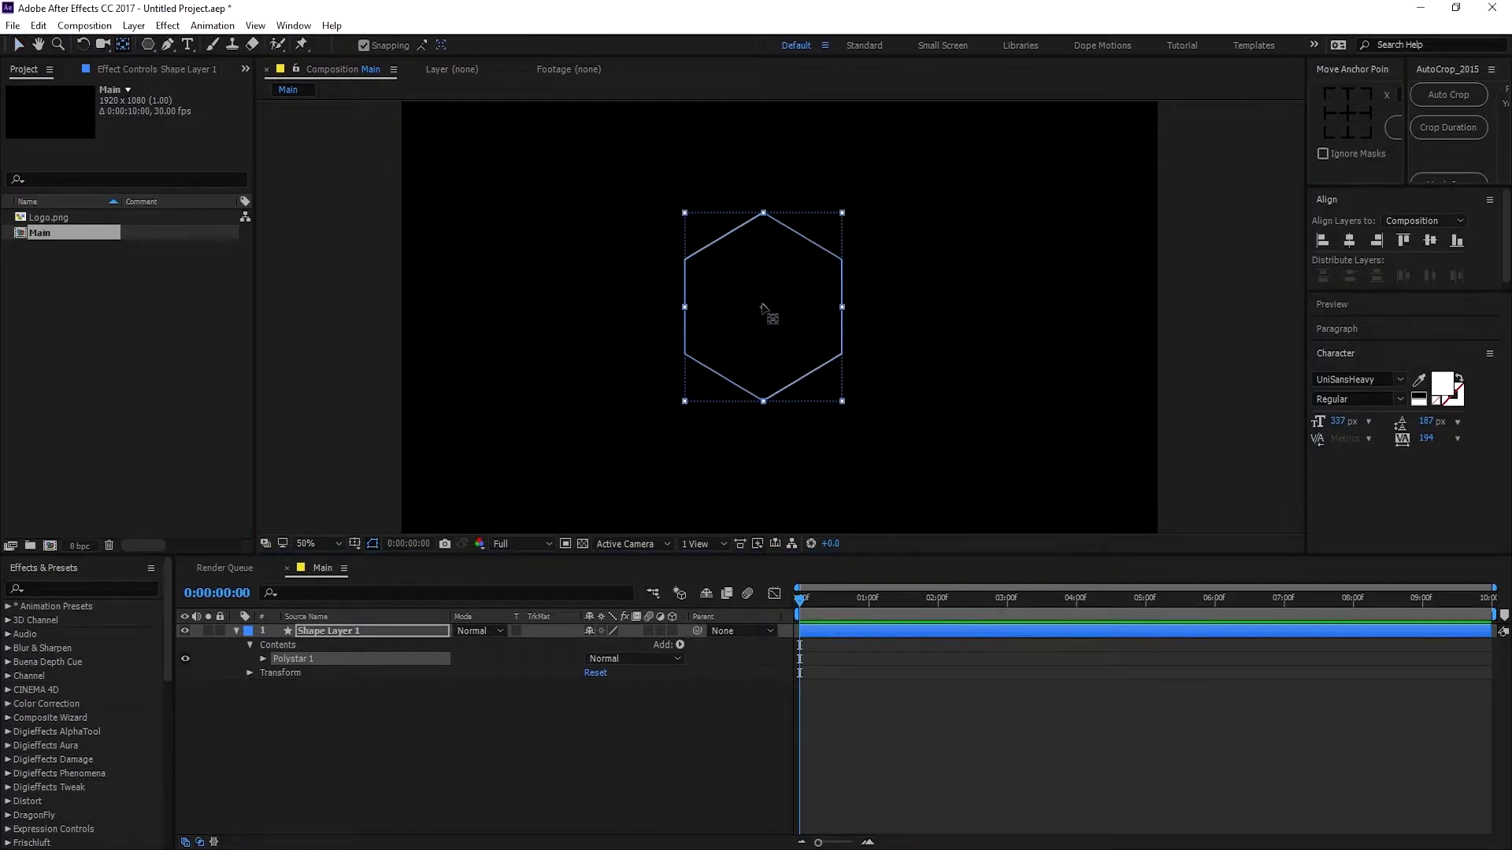
{"action": "scroll", "coordinate": [778, 356], "scroll_direction": "down", "scroll_amount": 2}
{"action": "scroll", "coordinate": [777, 356], "scroll_direction": "up", "scroll_amount": 2}
{"action": "left_click", "coordinate": [325, 630]}
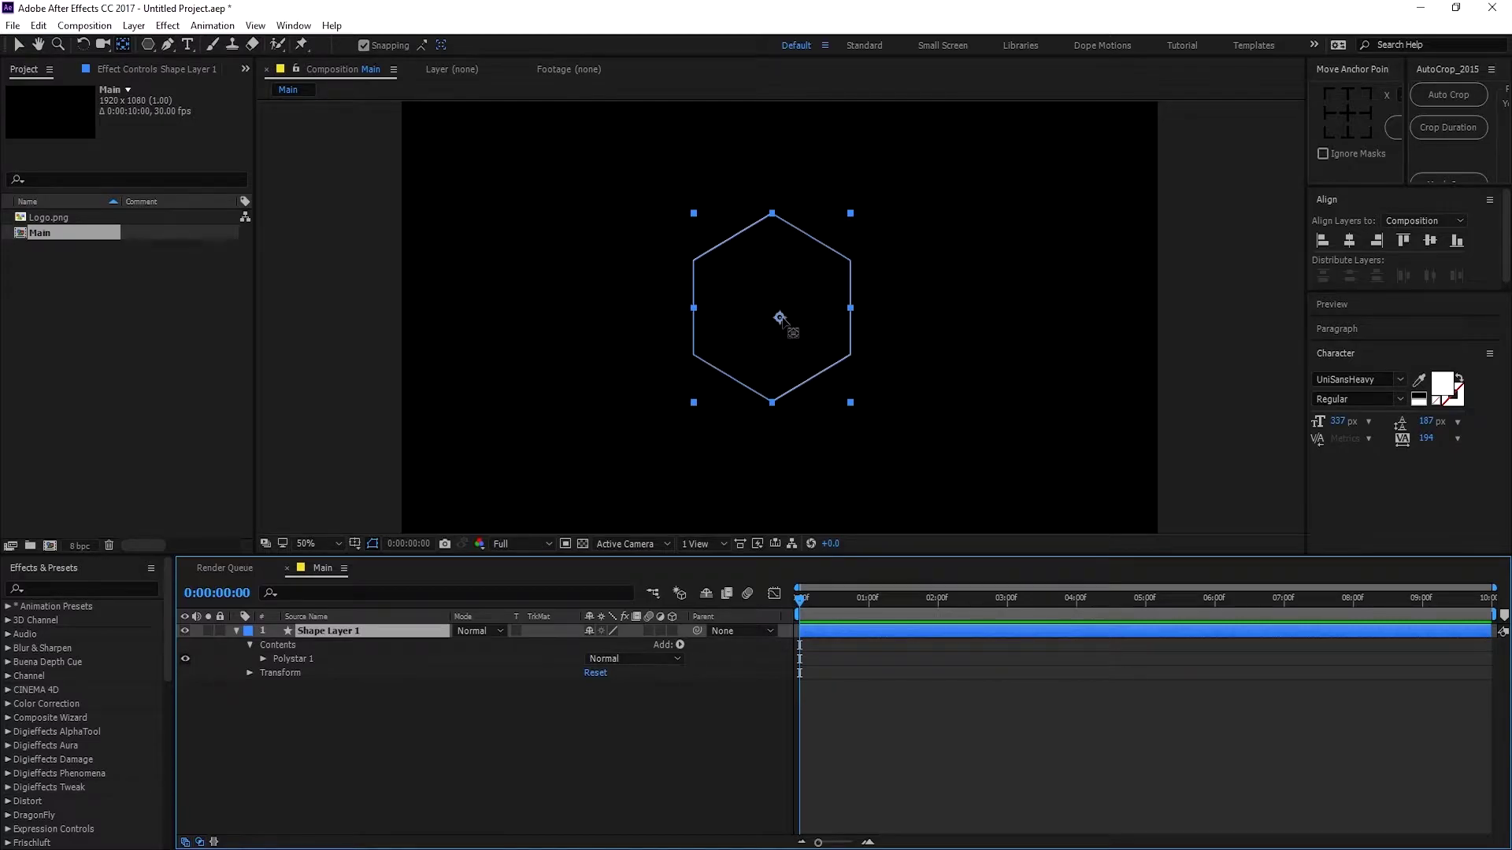
{"action": "left_click_drag", "start_coordinate": [780, 318], "coordinate": [772, 311]}
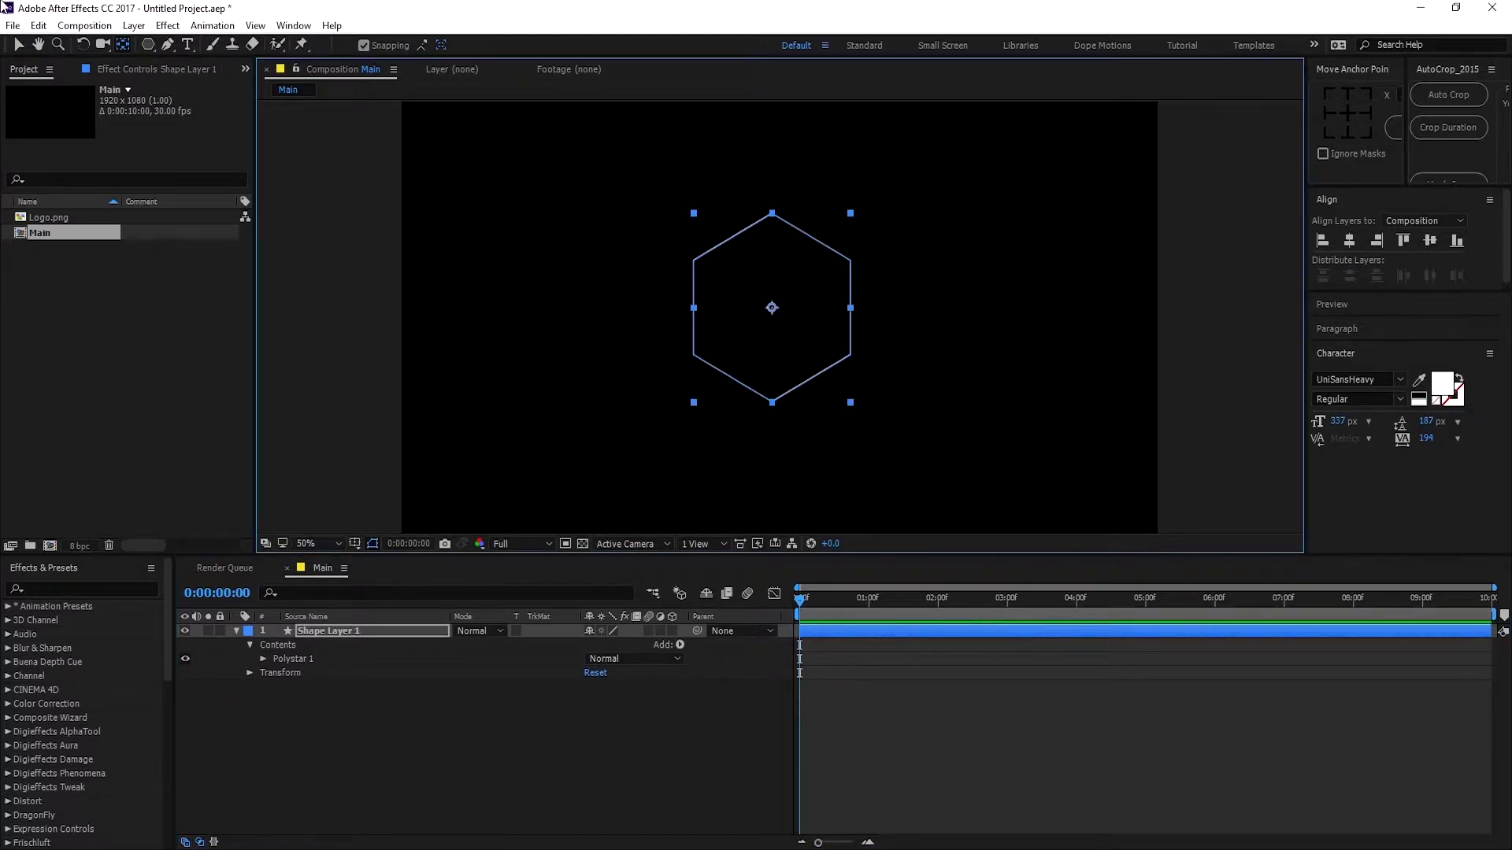
Step: Center the shape layer horizontally and vertically in the composition using alignment
{"action": "left_click", "coordinate": [24, 48]}
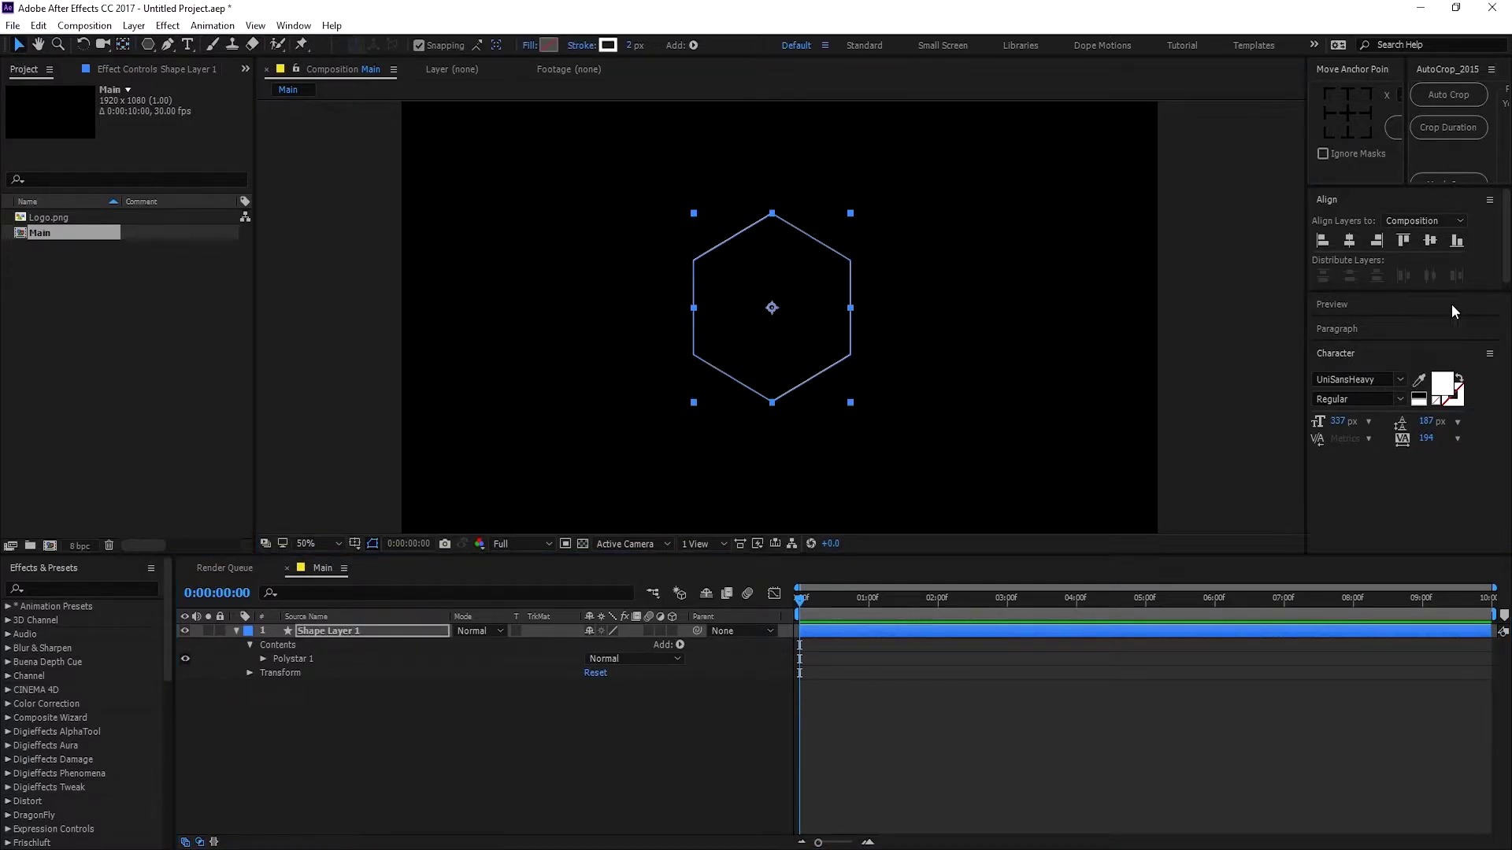
{"action": "left_click", "coordinate": [1351, 240]}
{"action": "left_click", "coordinate": [1428, 244]}
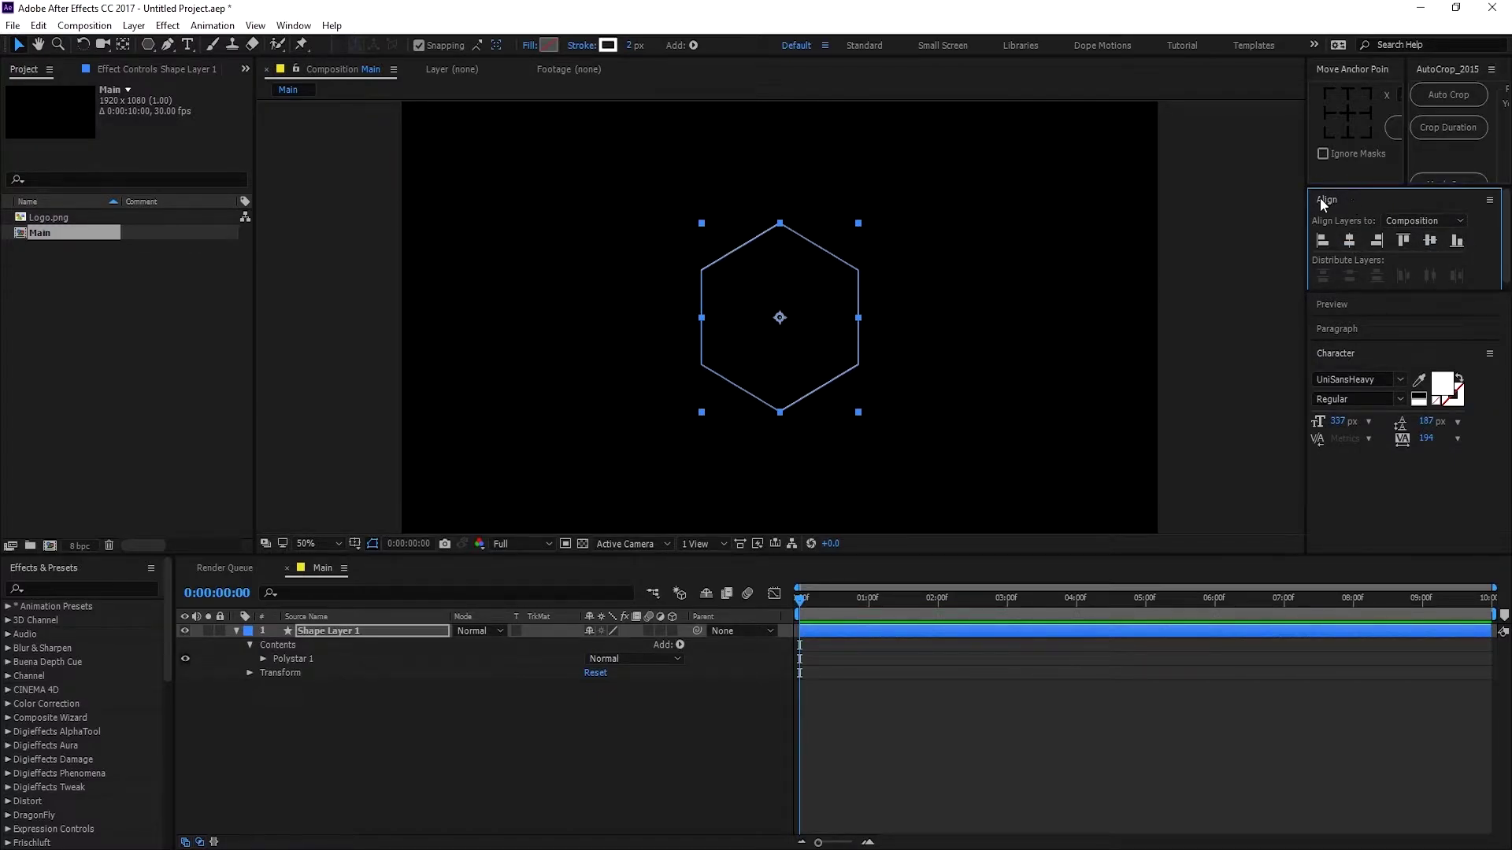
{"action": "left_click", "coordinate": [293, 25]}
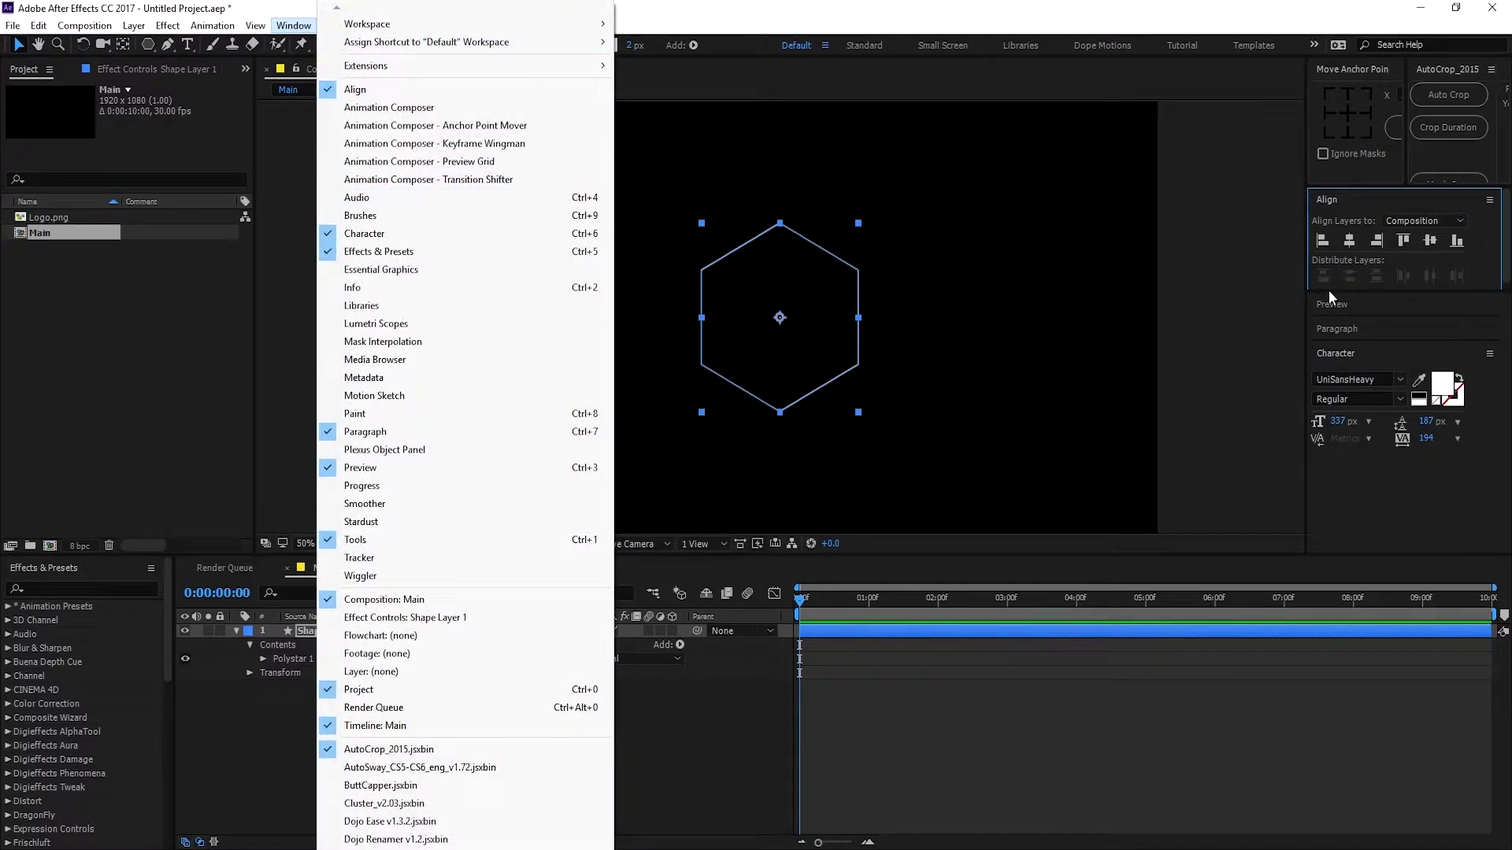
{"action": "left_click", "coordinate": [1073, 268]}
{"action": "left_click", "coordinate": [822, 301]}
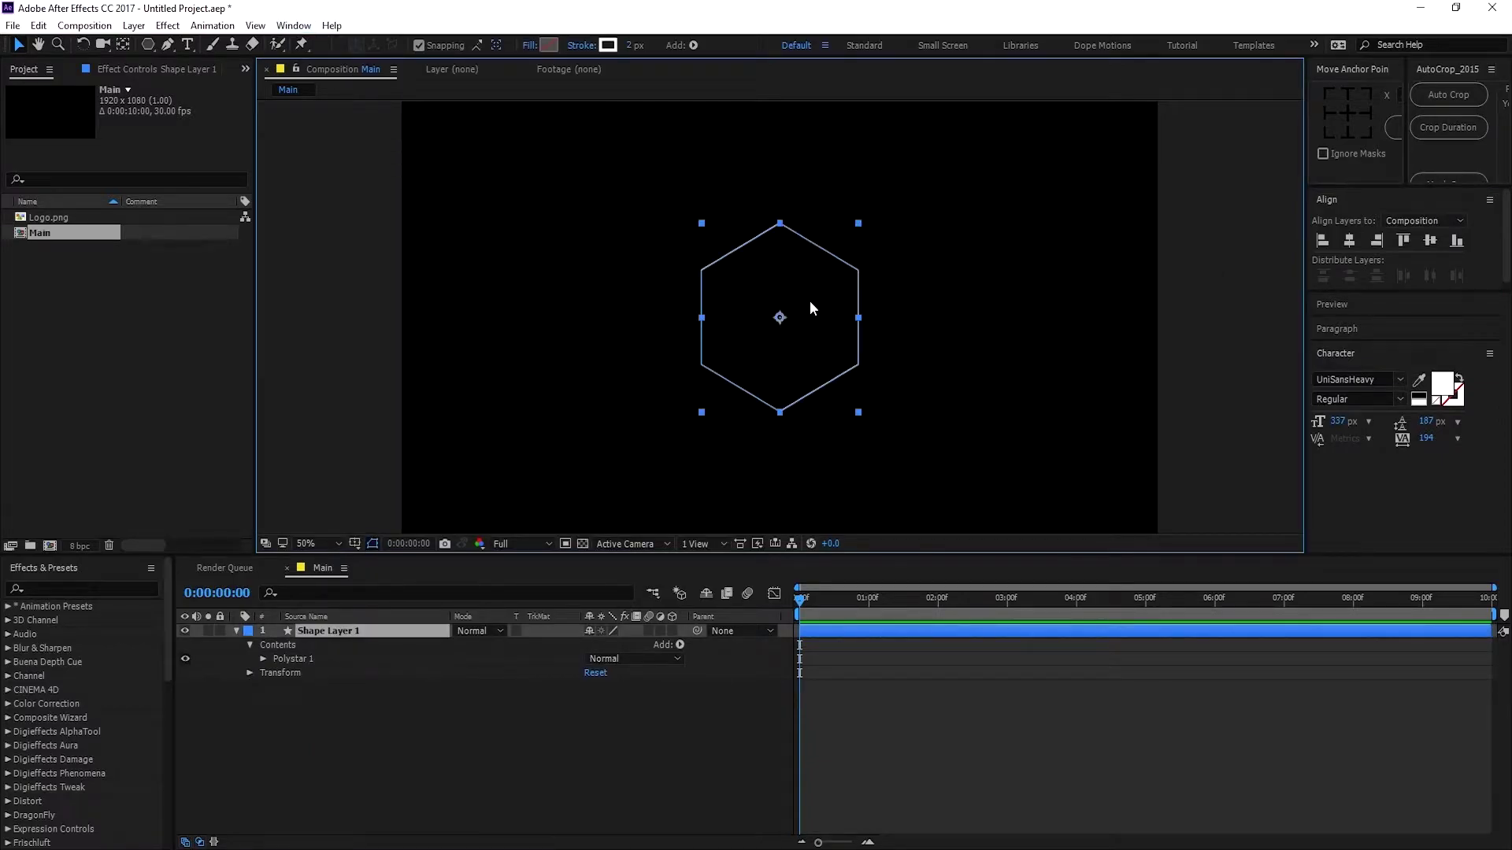
Step: Rename the hexagon's shape layer as 01
{"action": "left_click", "coordinate": [326, 632]}
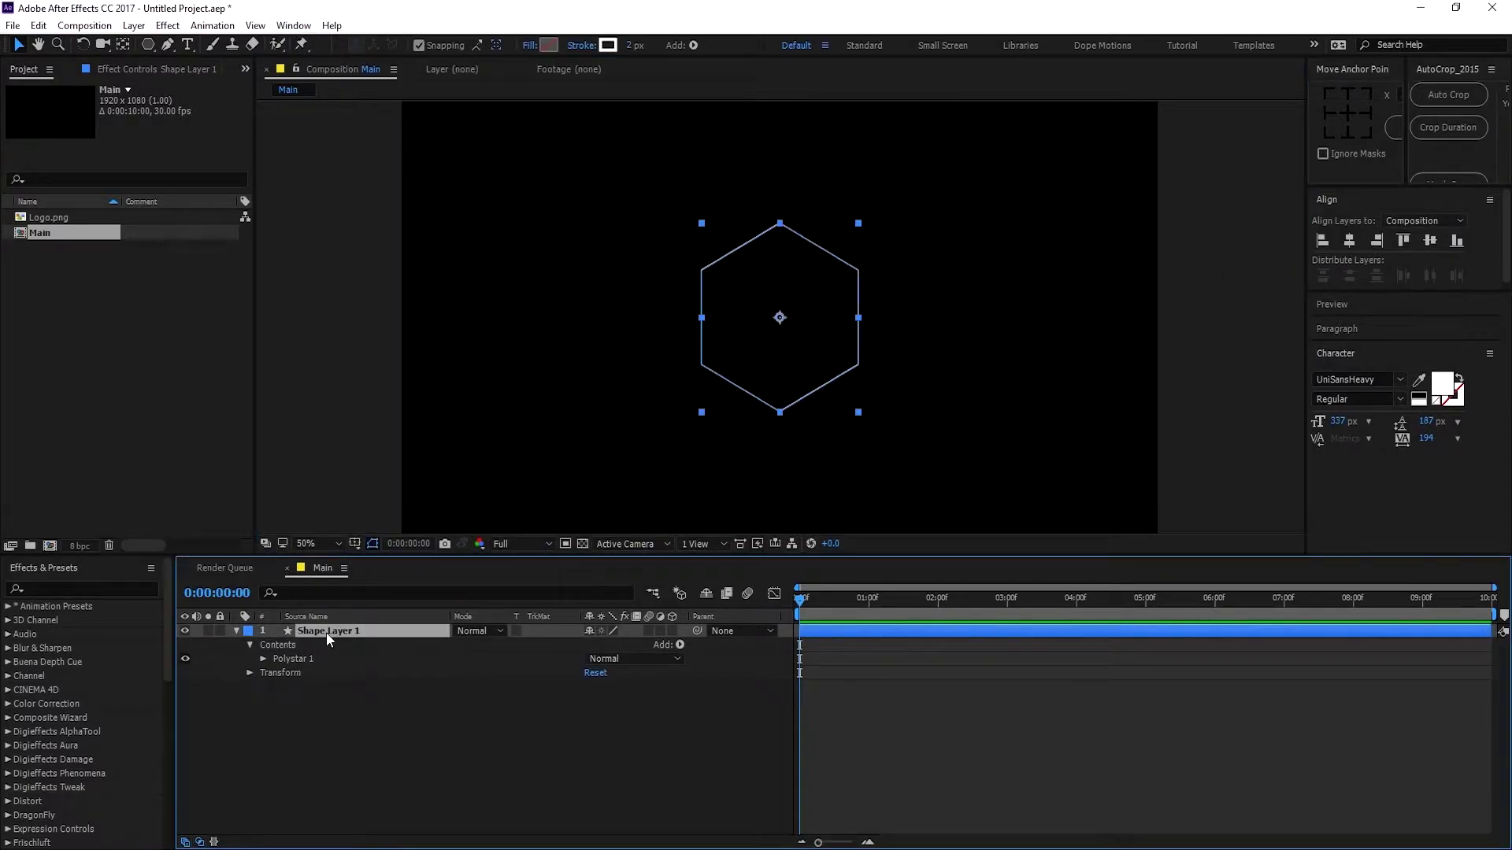
{"action": "key", "text": "Return"}
{"action": "type", "text": "01"}
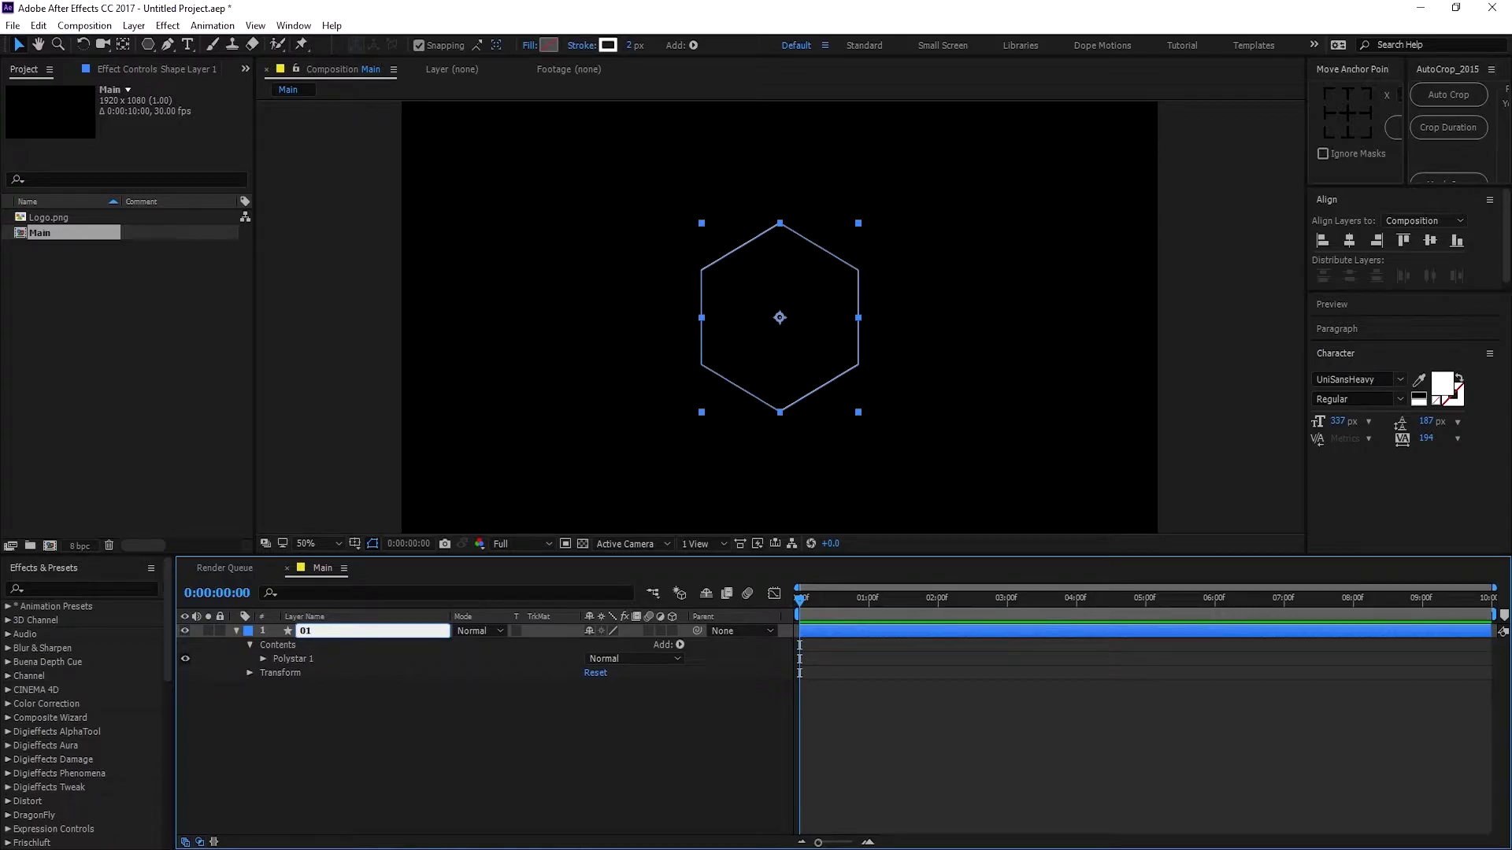
{"action": "left_click", "coordinate": [300, 729]}
Step: Set the Outer Radius of the hexagon's polystar path to 100
{"action": "left_click", "coordinate": [263, 661]}
{"action": "left_click", "coordinate": [263, 659]}
{"action": "left_click", "coordinate": [276, 673]}
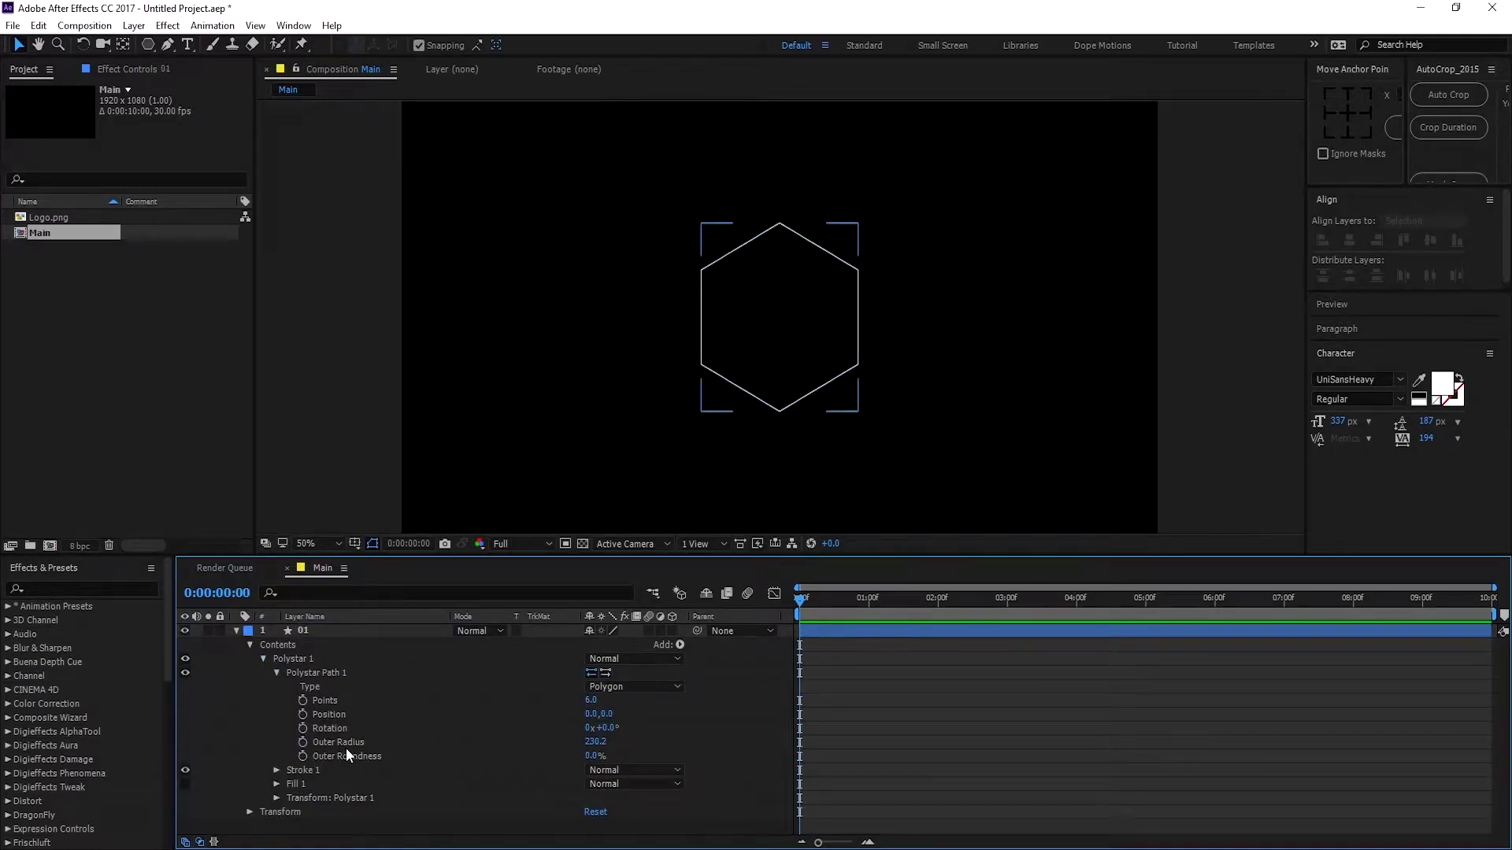
{"action": "left_click", "coordinate": [595, 741]}
{"action": "type", "text": "100"}
{"action": "key", "text": "Return"}
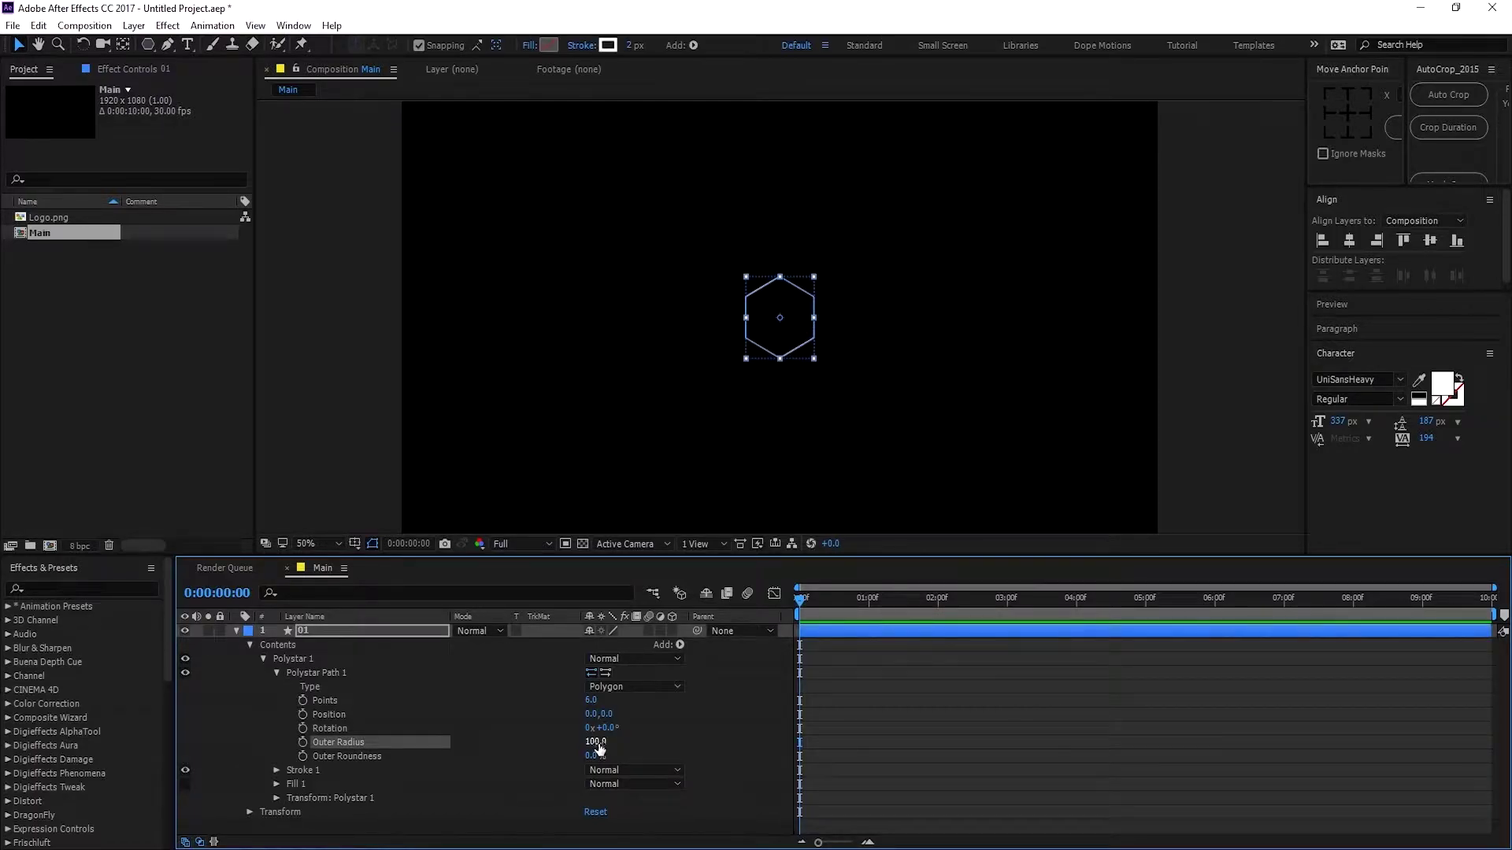
{"action": "left_click", "coordinate": [697, 700]}
{"action": "key", "text": "period"}
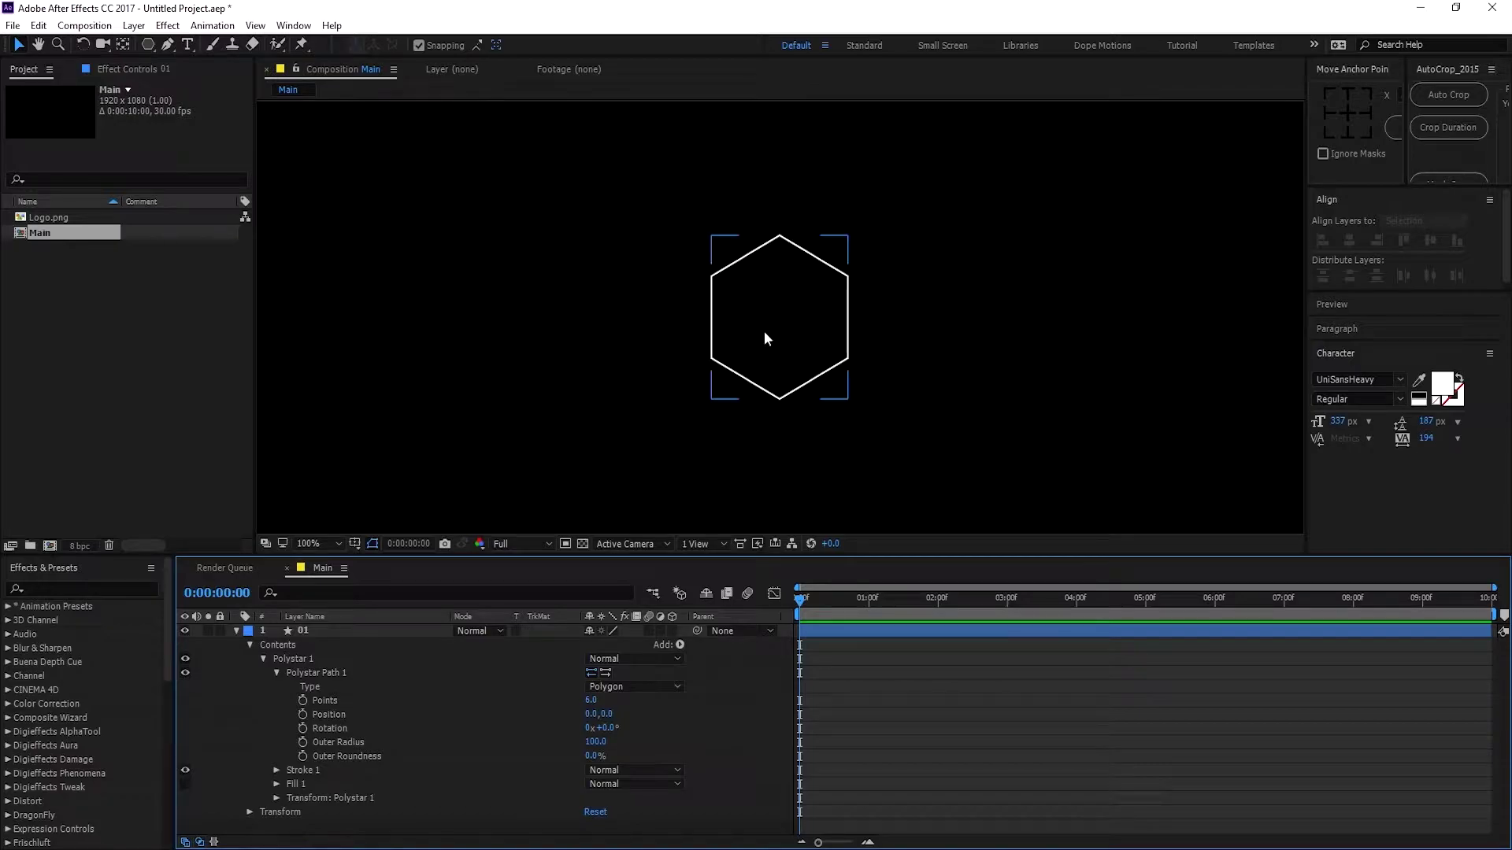
Step: Add Trim Paths to layer 01 and expand its properties
{"action": "left_click", "coordinate": [277, 672]}
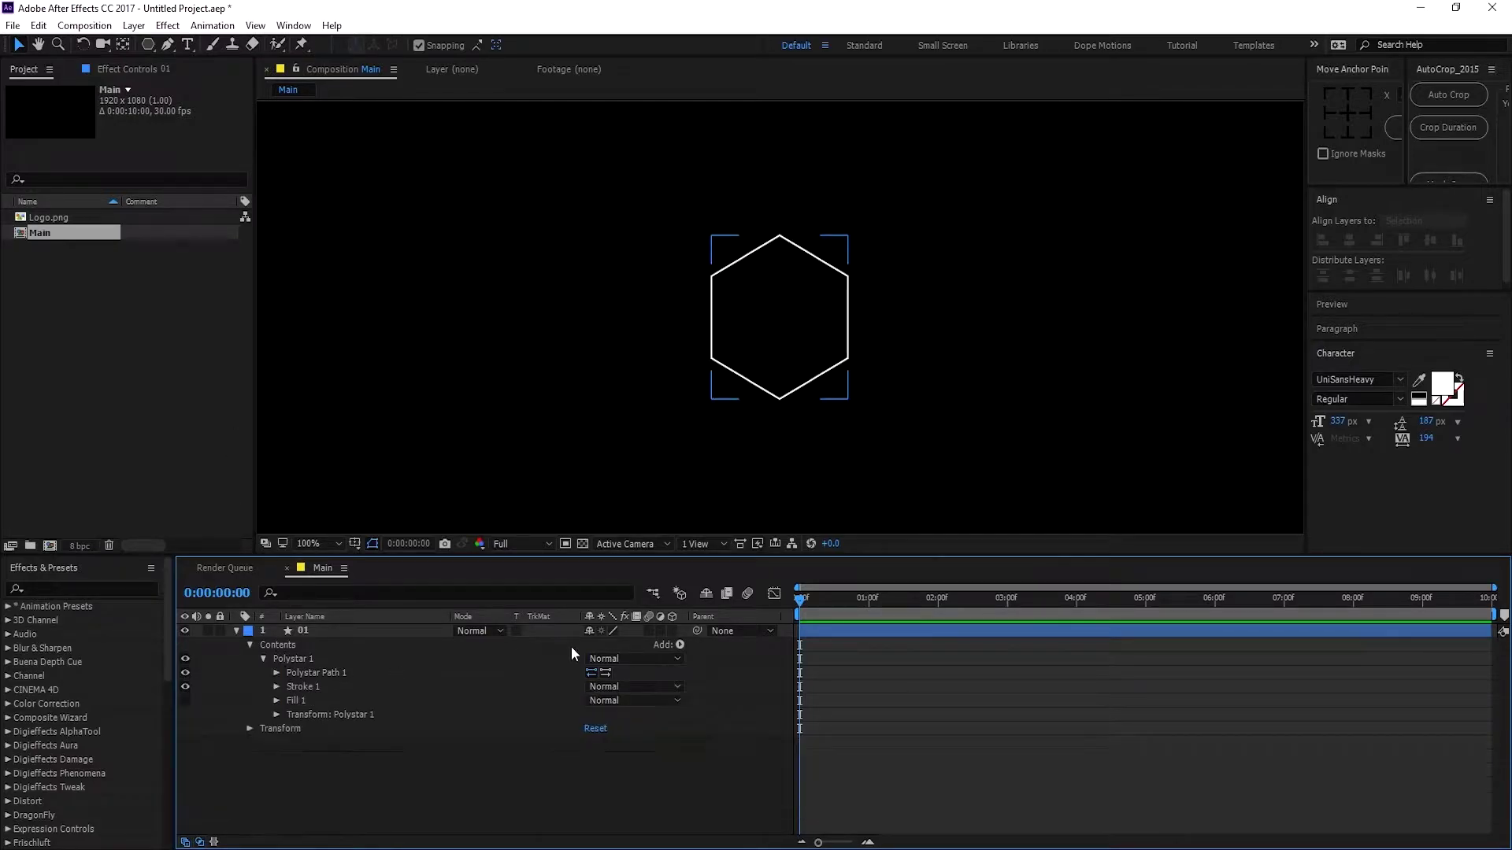
{"action": "left_click", "coordinate": [680, 645]}
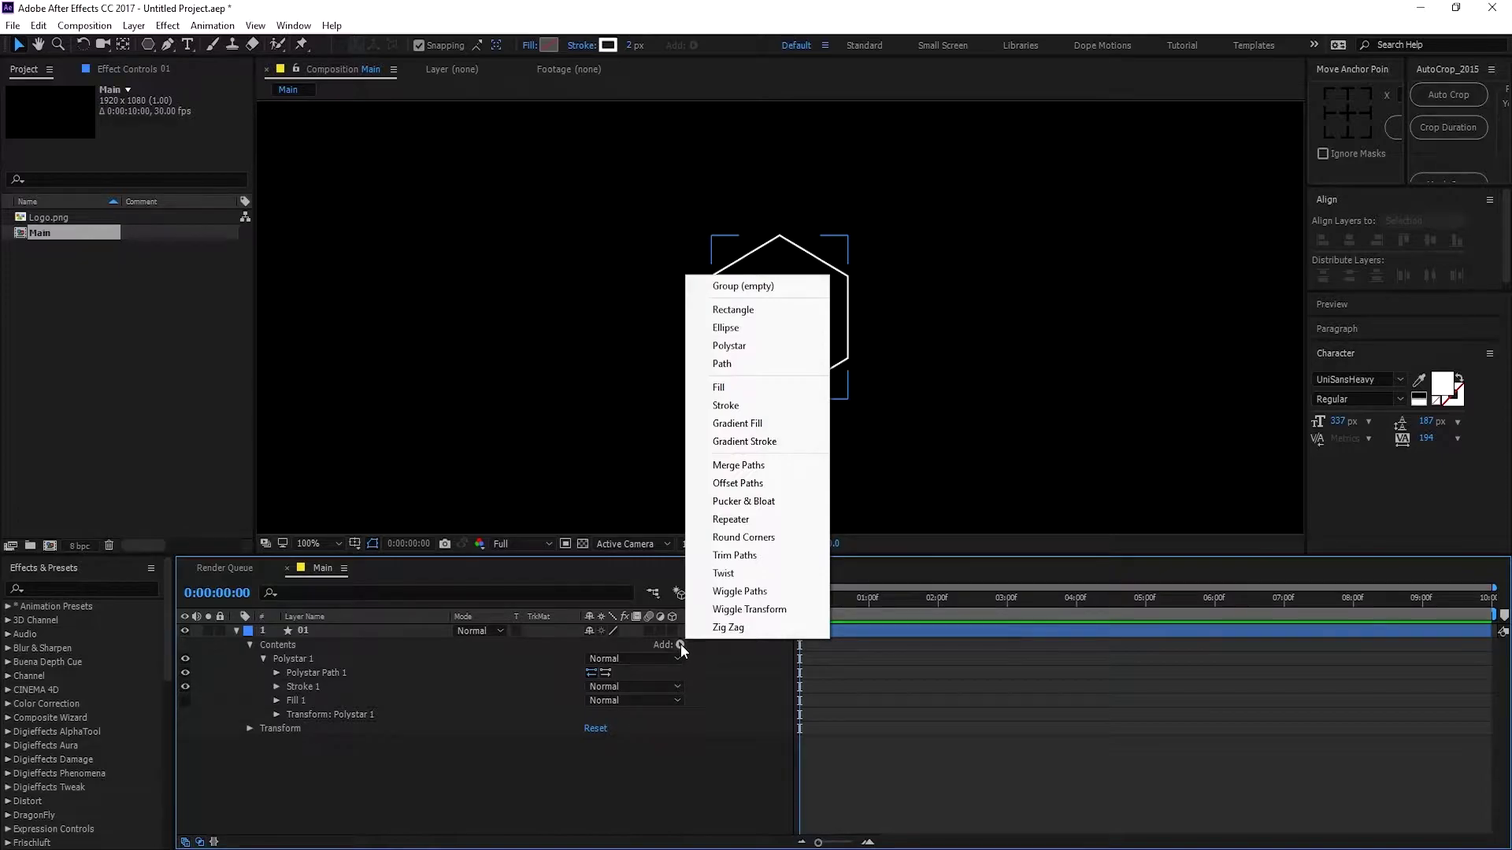
{"action": "left_click", "coordinate": [734, 555]}
{"action": "left_click", "coordinate": [262, 729]}
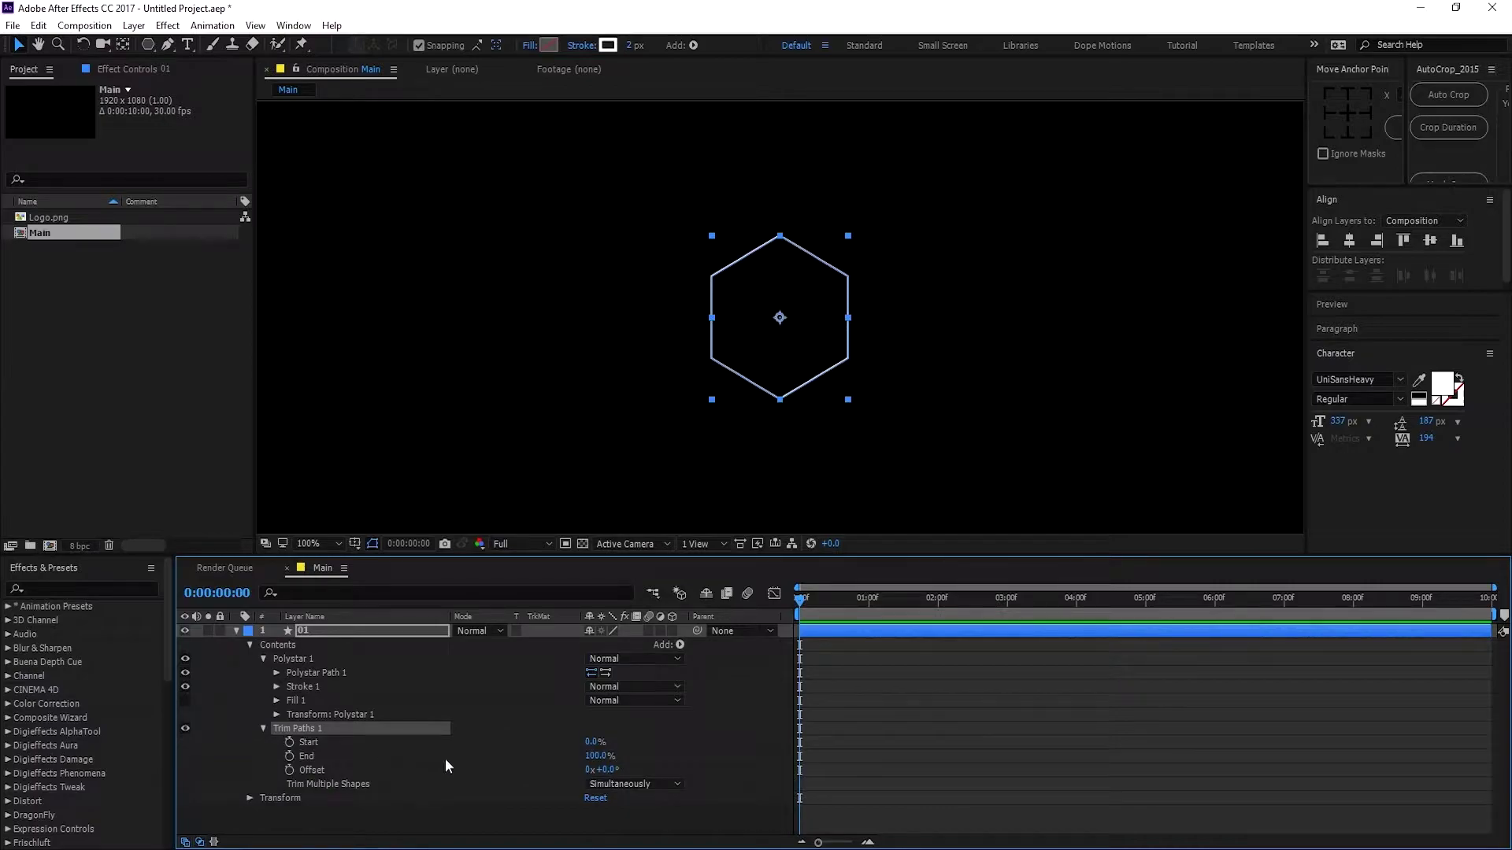
Step: Try out the Trim Paths End value and hide the mask and shape path outlines in the viewer
{"action": "left_click_drag", "start_coordinate": [598, 756], "coordinate": [569, 763]}
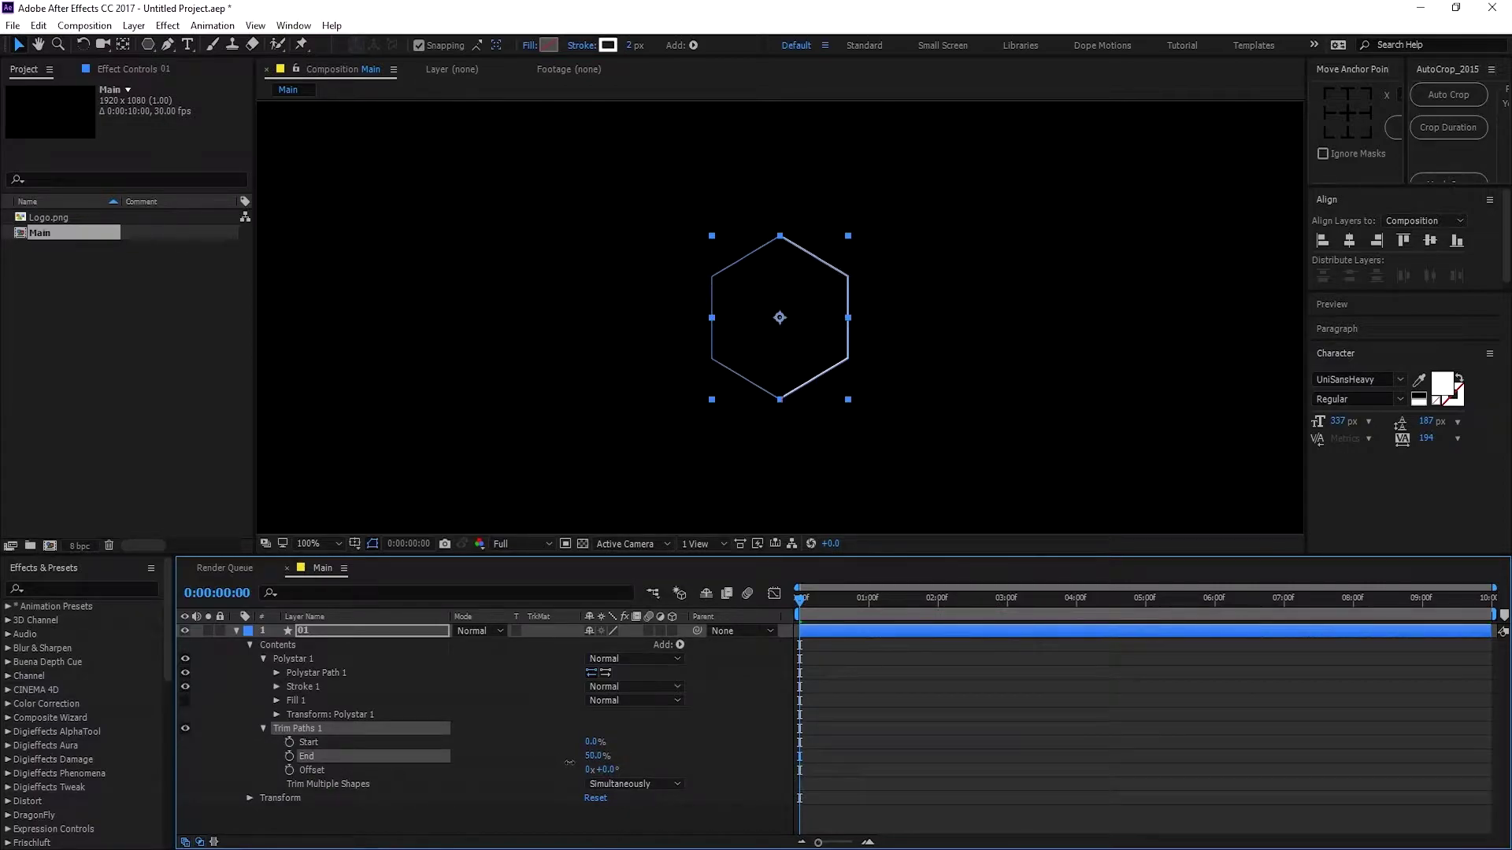
{"action": "left_click", "coordinate": [372, 544]}
{"action": "mouse_move", "coordinate": [596, 756]}
{"action": "left_mouse_down"}
{"action": "mouse_move", "coordinate": [540, 756]}
{"action": "mouse_move", "coordinate": [629, 768]}
{"action": "mouse_move", "coordinate": [583, 767]}
{"action": "mouse_move", "coordinate": [606, 764]}
{"action": "left_mouse_up"}
Step: Add a keyframe for the Trim Paths End at 100% at 0:00:01:10
{"action": "left_click_drag", "start_coordinate": [884, 601], "coordinate": [921, 604]}
{"action": "scroll", "coordinate": [863, 669], "scroll_direction": "up", "scroll_amount": 2, "text": "alt"}
{"action": "left_click", "coordinate": [925, 603]}
{"action": "left_click_drag", "start_coordinate": [829, 588], "coordinate": [712, 598]}
{"action": "left_click", "coordinate": [595, 756]}
{"action": "type", "text": "100"}
{"action": "key", "text": "Return"}
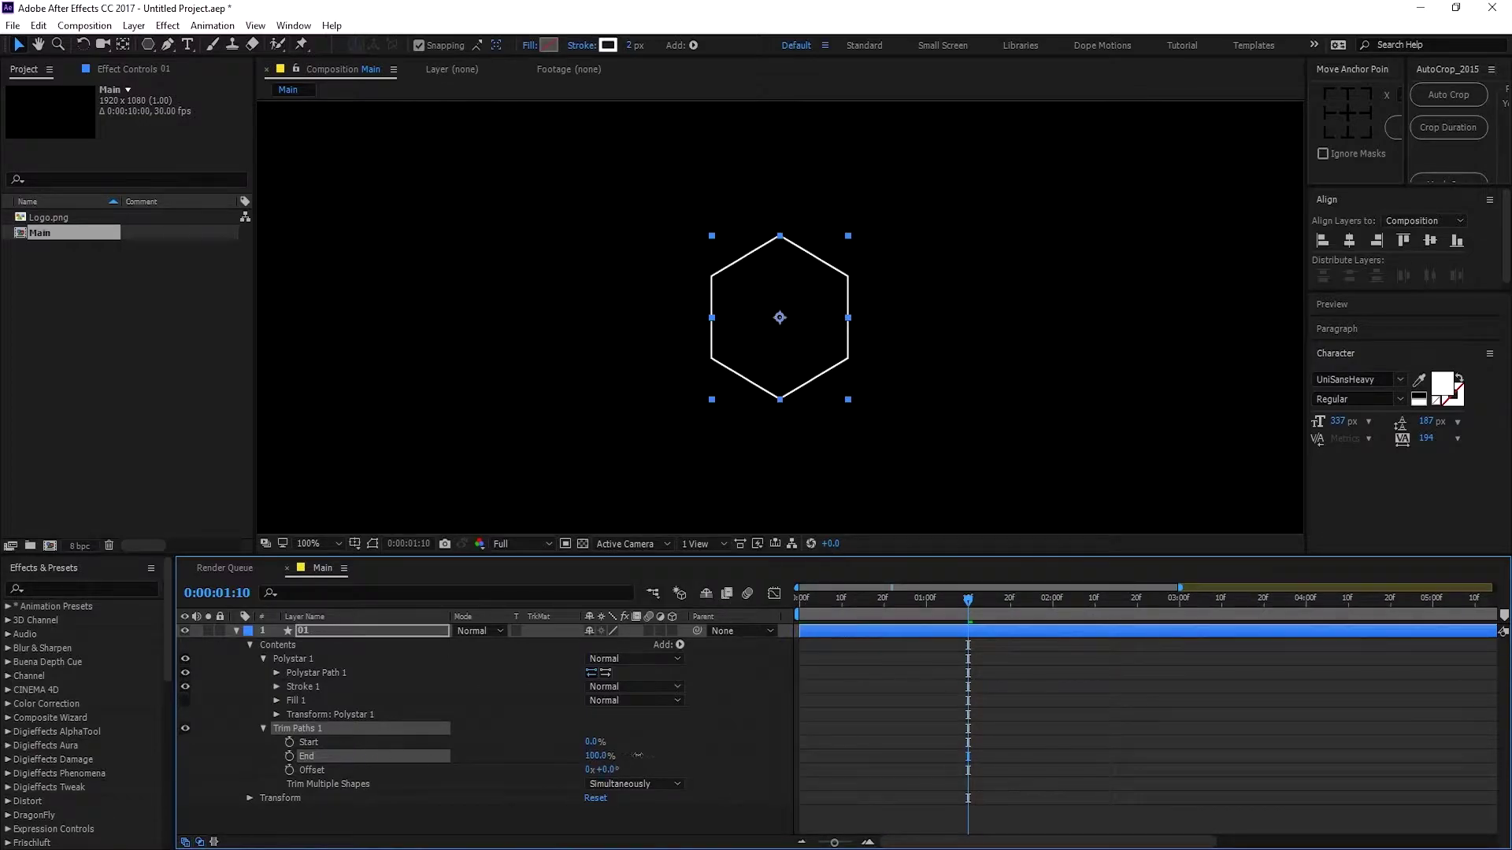
{"action": "left_click", "coordinate": [290, 756]}
Step: Set the Trim Paths End to 0% at 0:00:00:00
{"action": "left_click", "coordinate": [816, 600]}
{"action": "key", "text": "Home"}
{"action": "left_click_drag", "start_coordinate": [595, 756], "coordinate": [504, 768]}
Step: Animate the Trim Paths Offset from -90° at 0:00:00:00 to 0° at 0:00:01:10, and scrub through the result
{"action": "left_click_drag", "start_coordinate": [908, 605], "coordinate": [970, 598]}
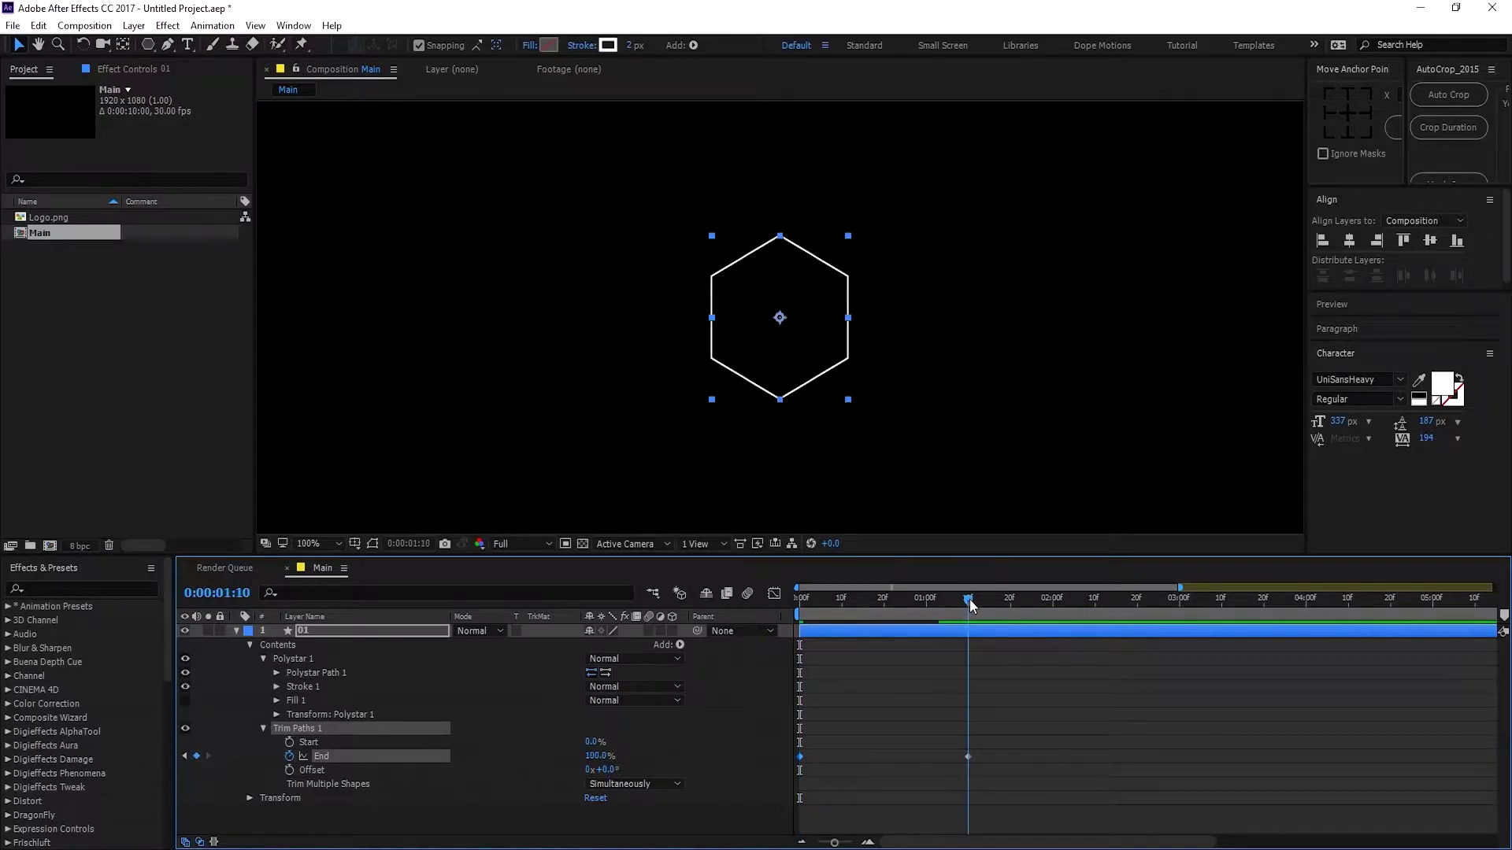
{"action": "left_click", "coordinate": [289, 770]}
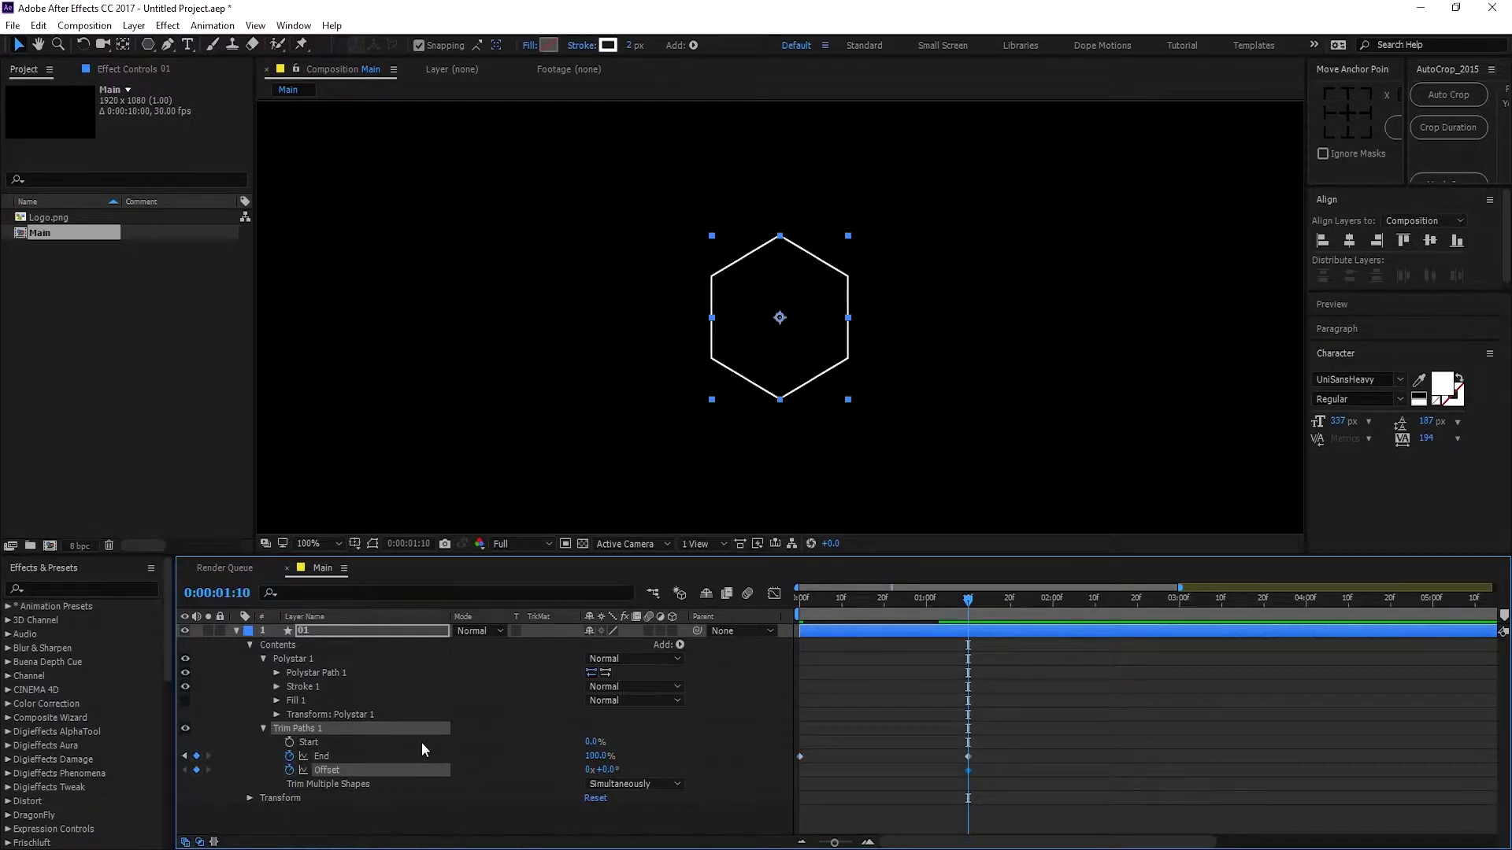
{"action": "left_click_drag", "start_coordinate": [836, 602], "coordinate": [754, 601]}
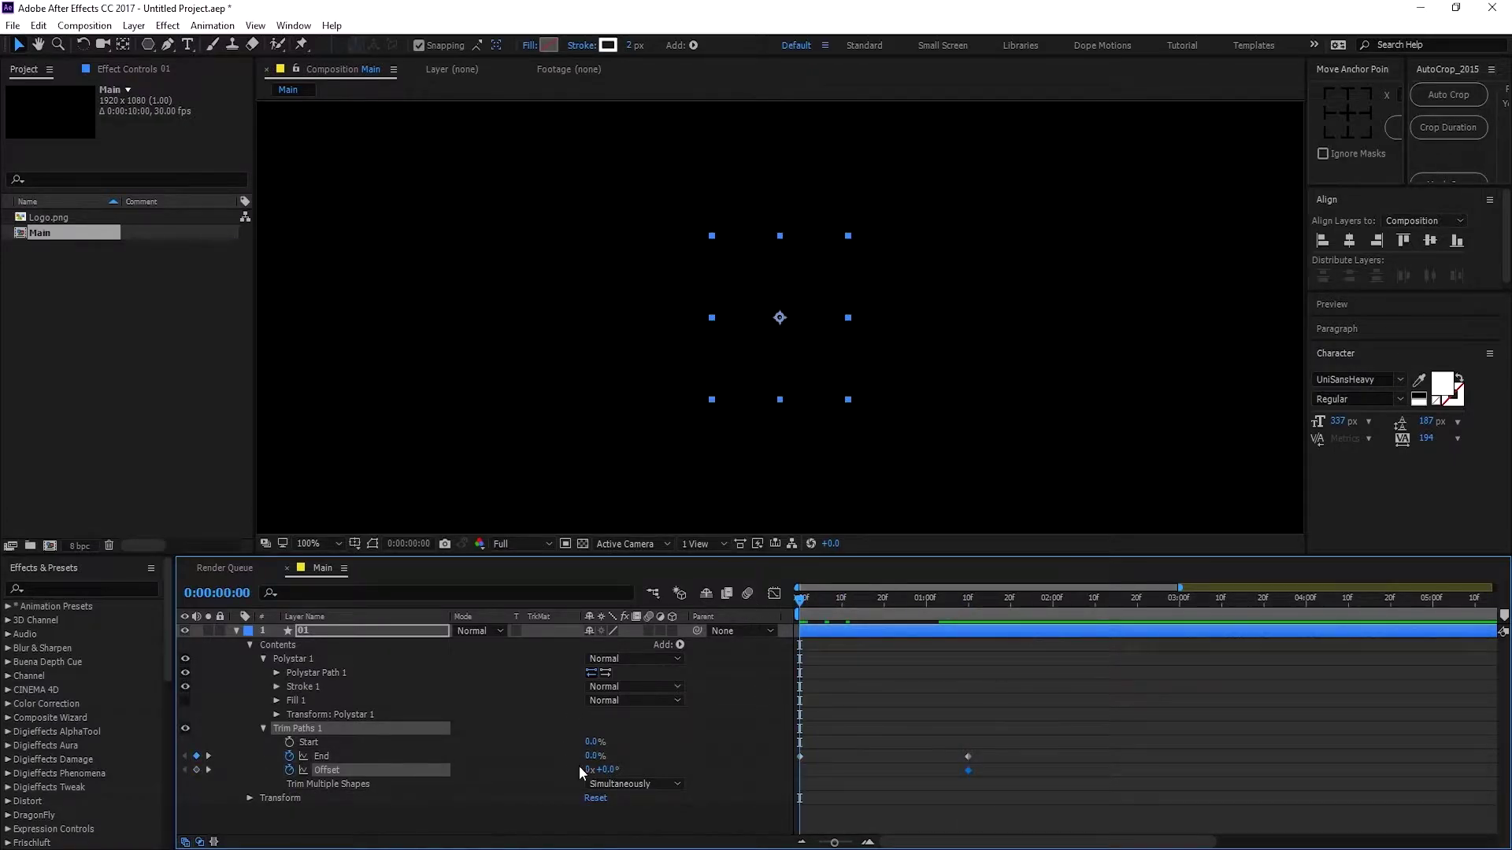
{"action": "left_click", "coordinate": [607, 770]}
{"action": "type", "text": "-90"}
{"action": "key", "text": "Return"}
{"action": "mouse_move", "coordinate": [800, 603]}
{"action": "left_mouse_down"}
{"action": "mouse_move", "coordinate": [947, 619]}
{"action": "mouse_move", "coordinate": [1046, 606]}
{"action": "mouse_move", "coordinate": [799, 606]}
{"action": "mouse_move", "coordinate": [999, 626]}
{"action": "mouse_move", "coordinate": [805, 625]}
{"action": "mouse_move", "coordinate": [990, 634]}
{"action": "left_mouse_up"}
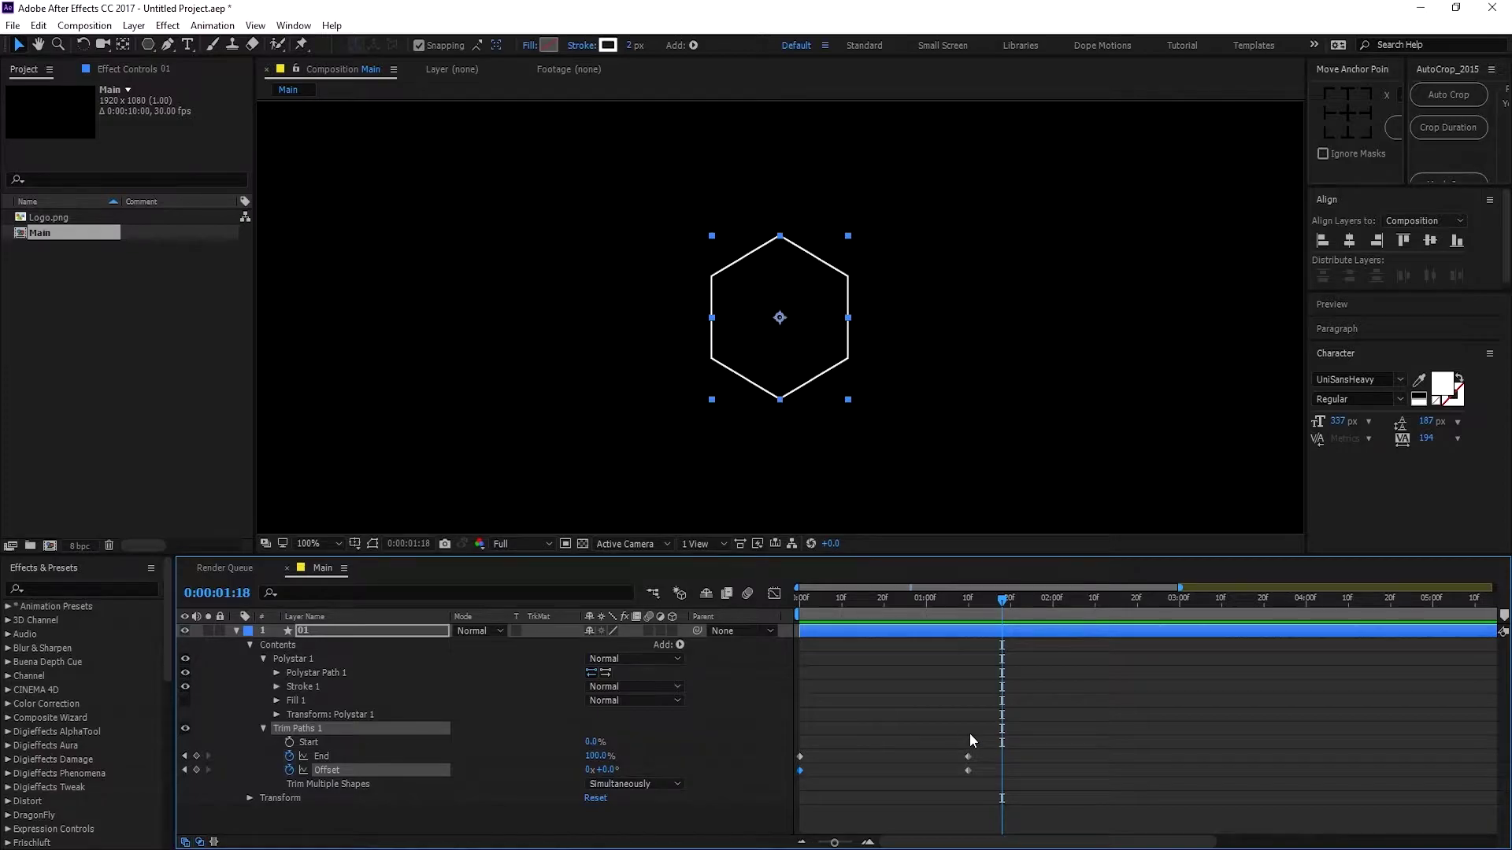
Step: Ease the Trim Paths End and Offset keyframes and lengthen their final ease so the speed peaks early and slows gradually
{"action": "left_click_drag", "start_coordinate": [990, 739], "coordinate": [790, 791]}
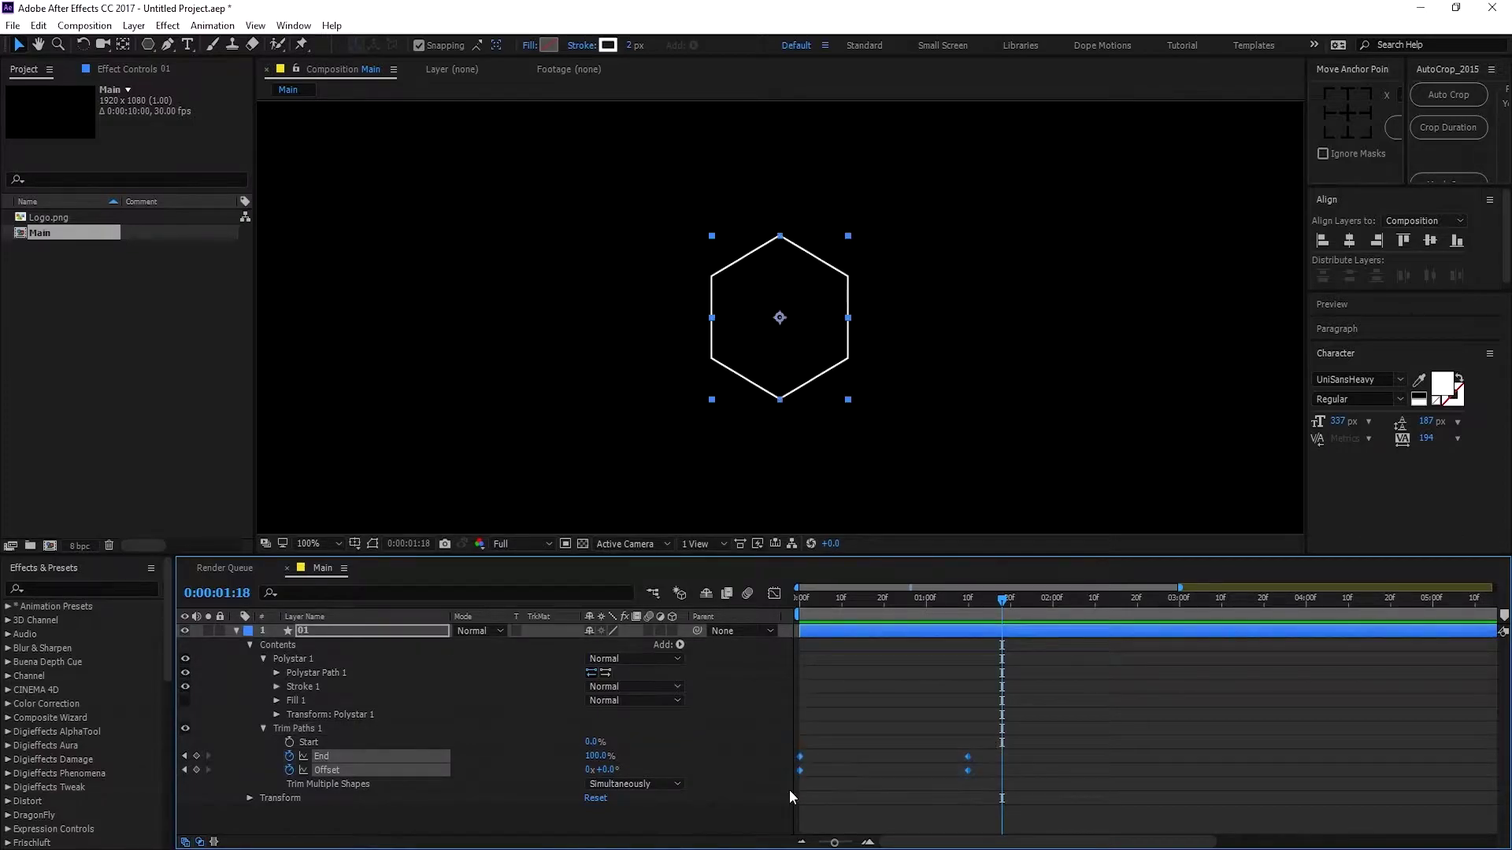
{"action": "key", "text": "F9"}
{"action": "left_click", "coordinate": [775, 593]}
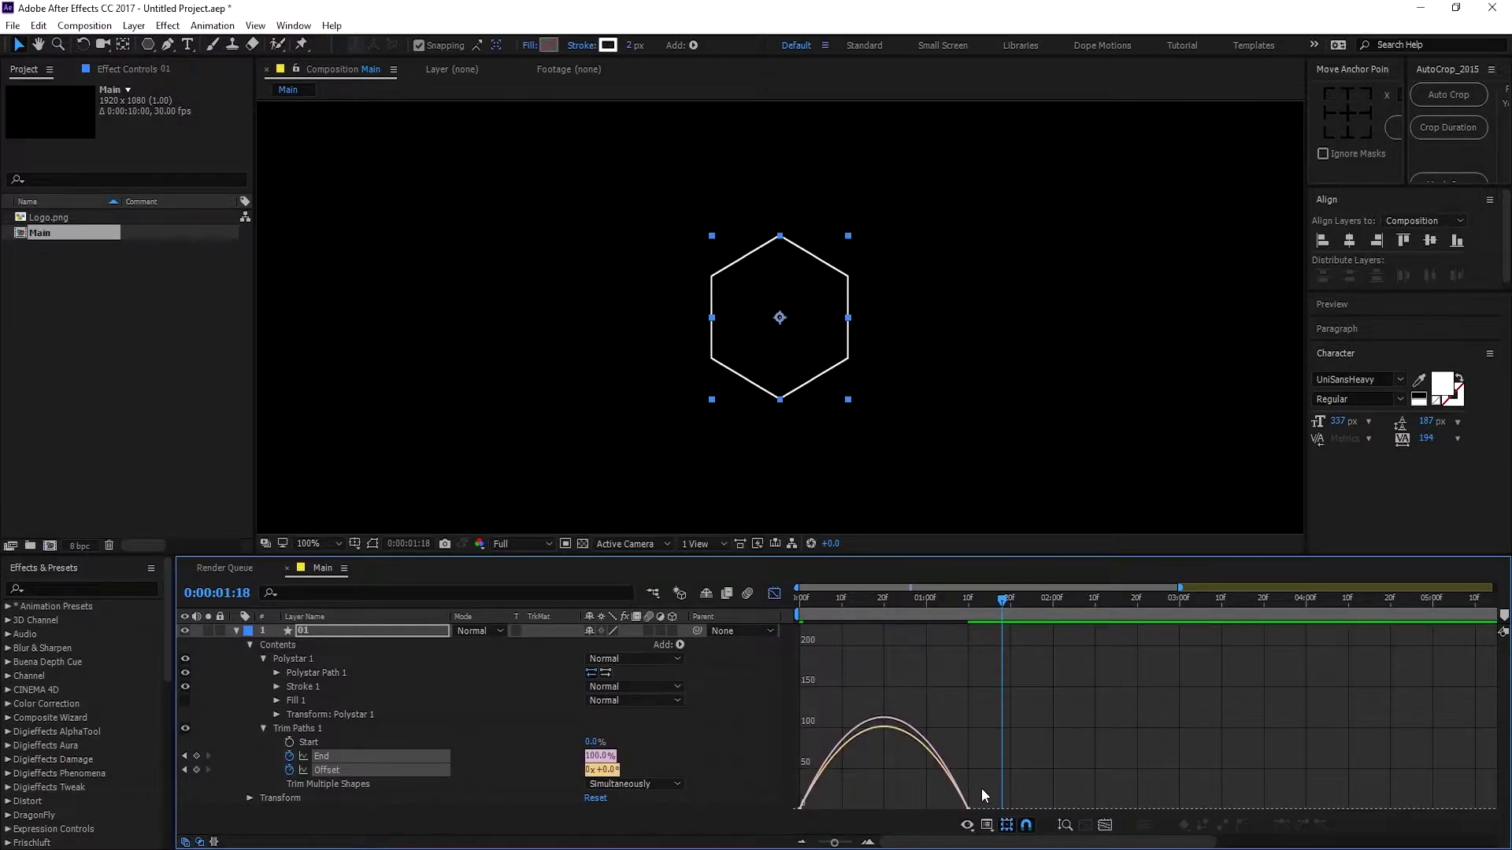
{"action": "left_click_drag", "start_coordinate": [951, 833], "coordinate": [897, 807]}
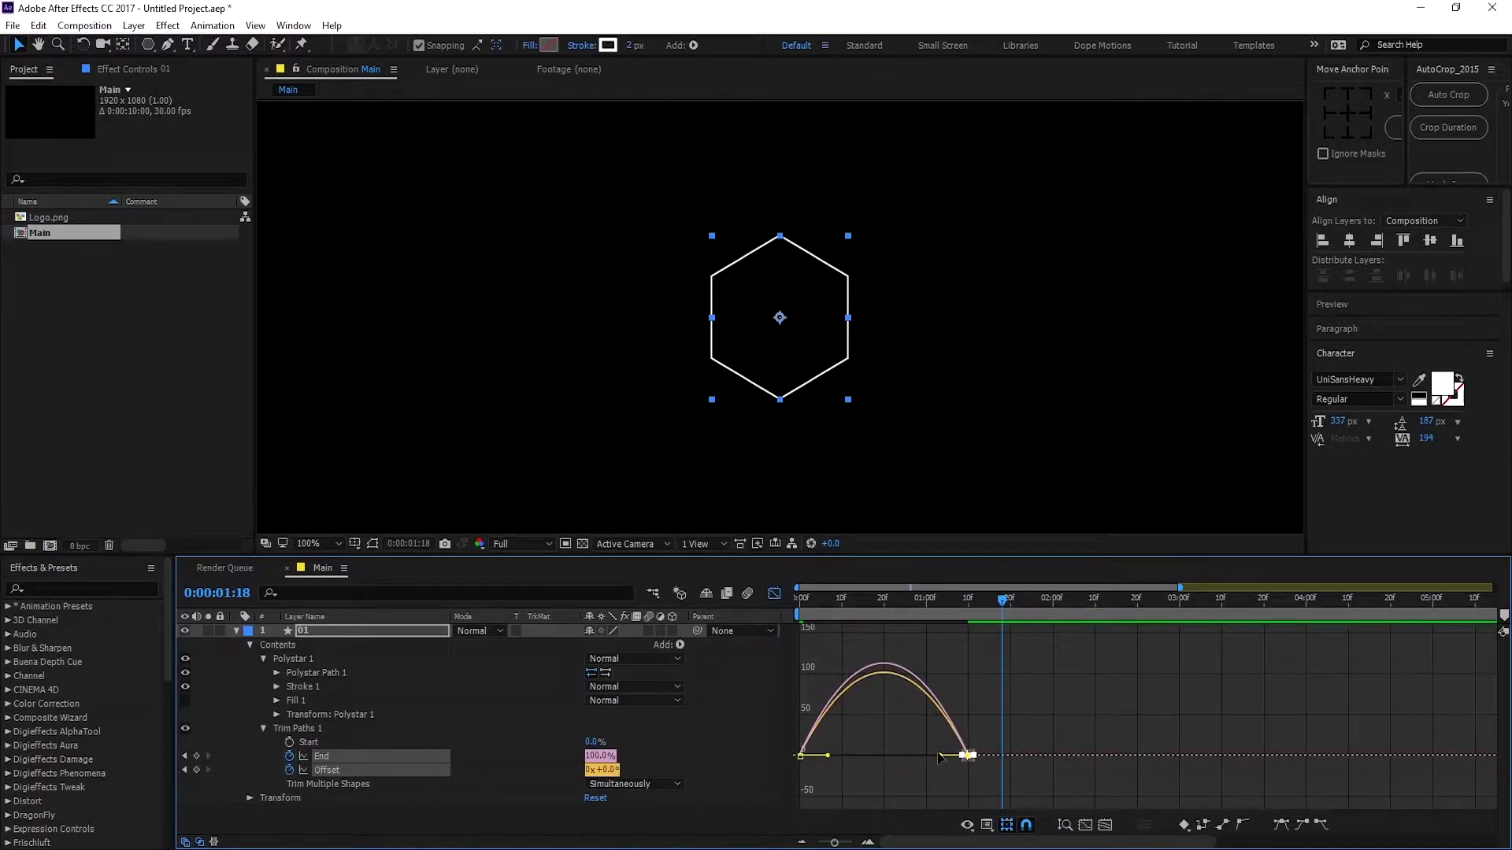
{"action": "left_click_drag", "start_coordinate": [939, 756], "coordinate": [867, 758]}
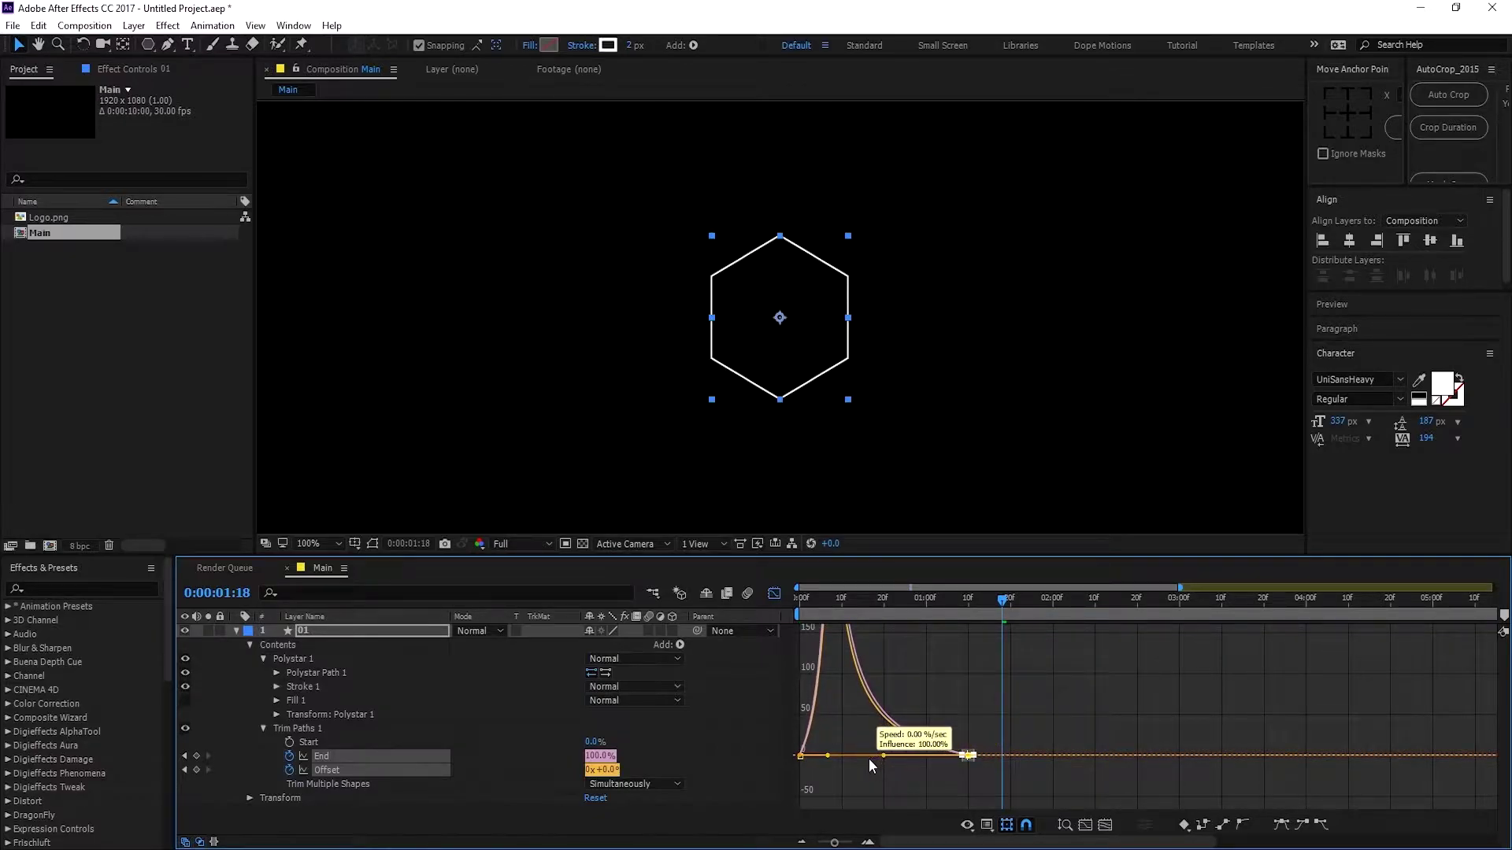
Step: Preview the eased hexagon draw-on and end the work area at 0:00:01:19
{"action": "left_click", "coordinate": [805, 603]}
{"action": "key", "text": "space"}
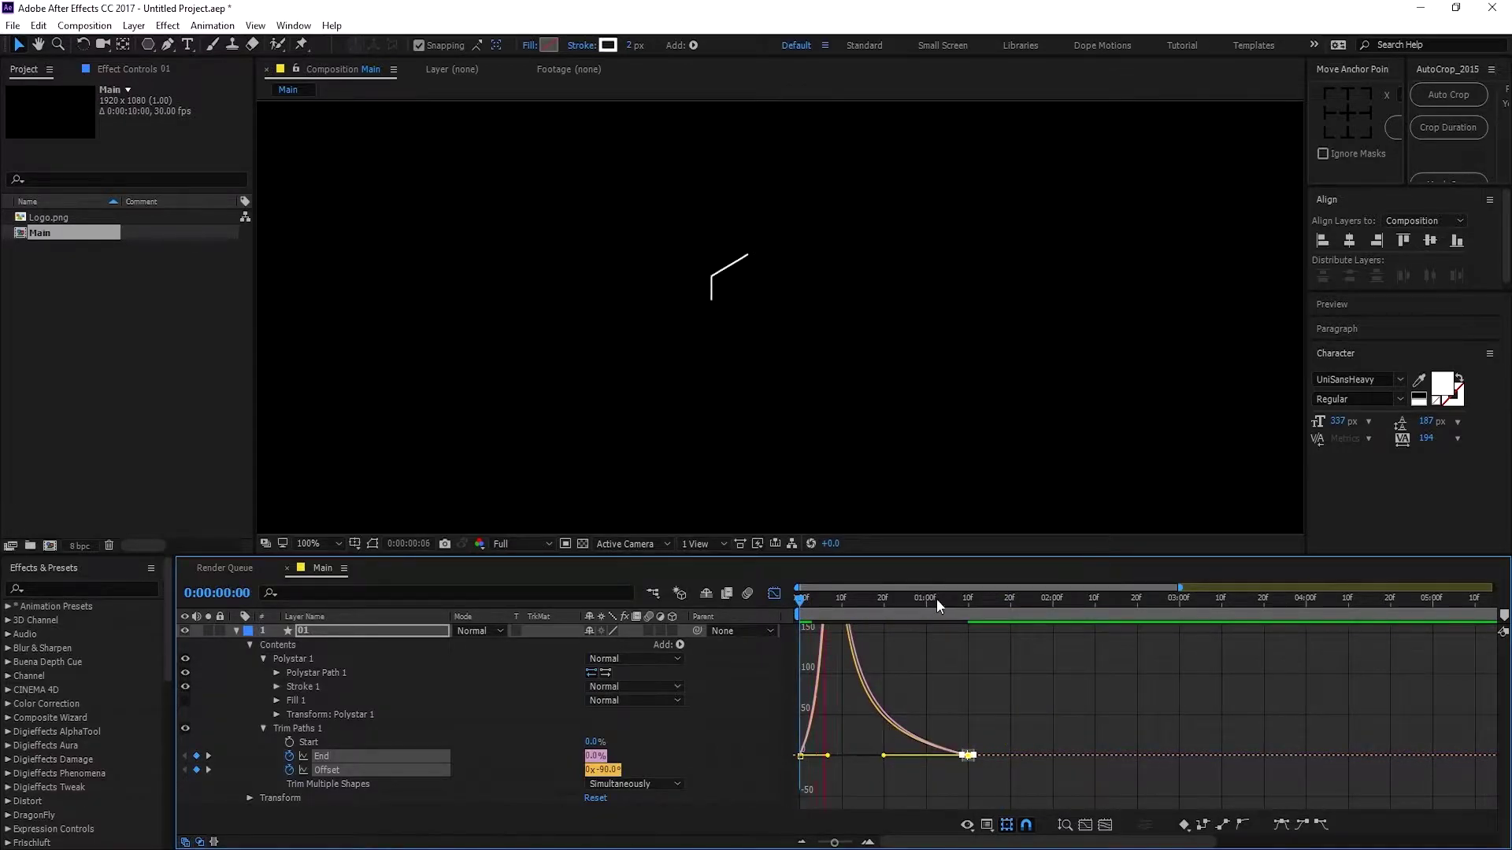
{"action": "left_click_drag", "start_coordinate": [935, 590], "coordinate": [1006, 600]}
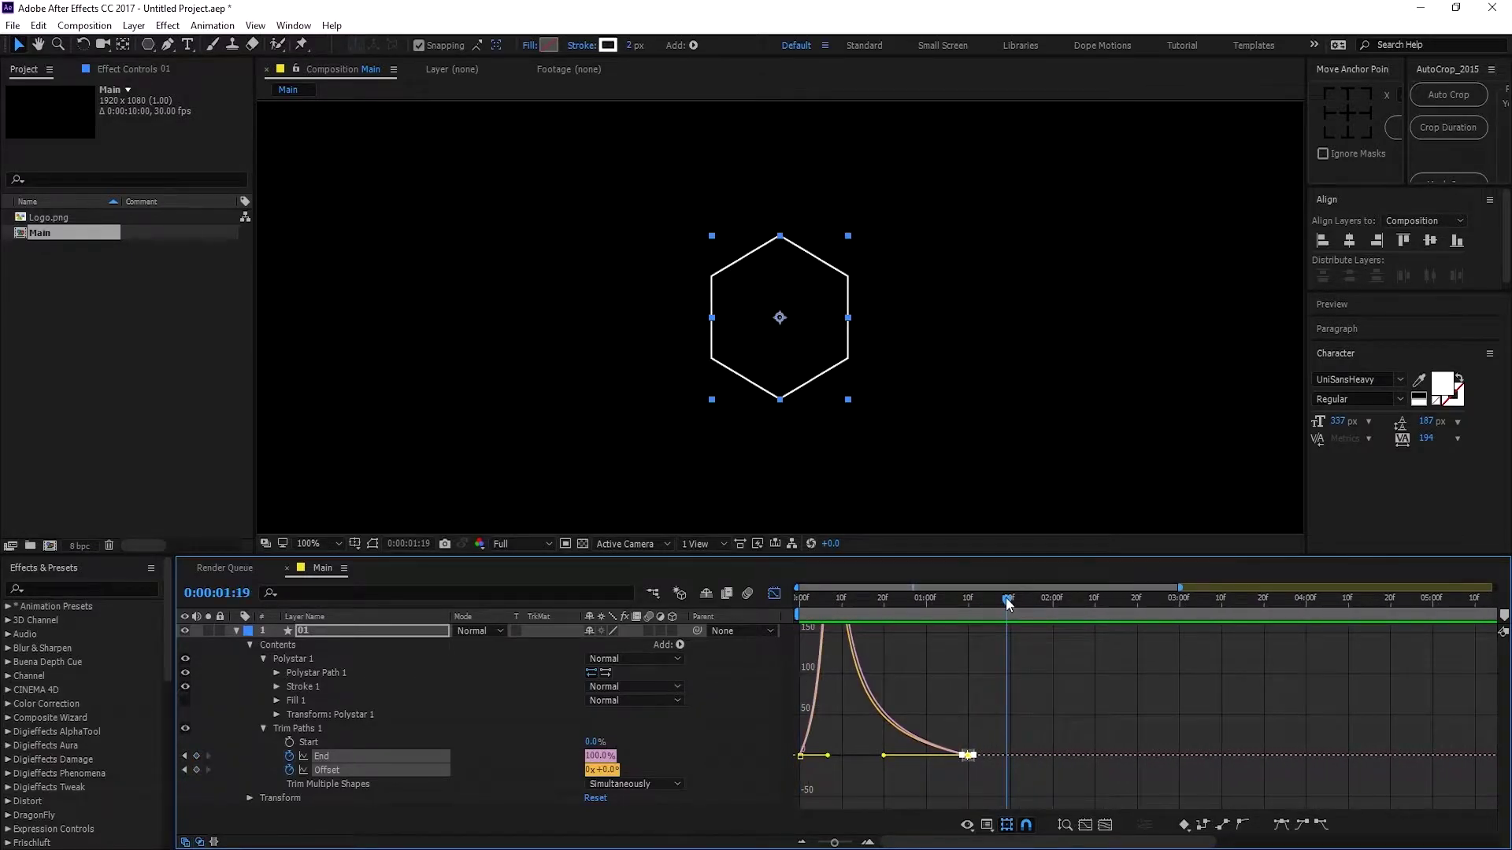
{"action": "key", "text": "n"}
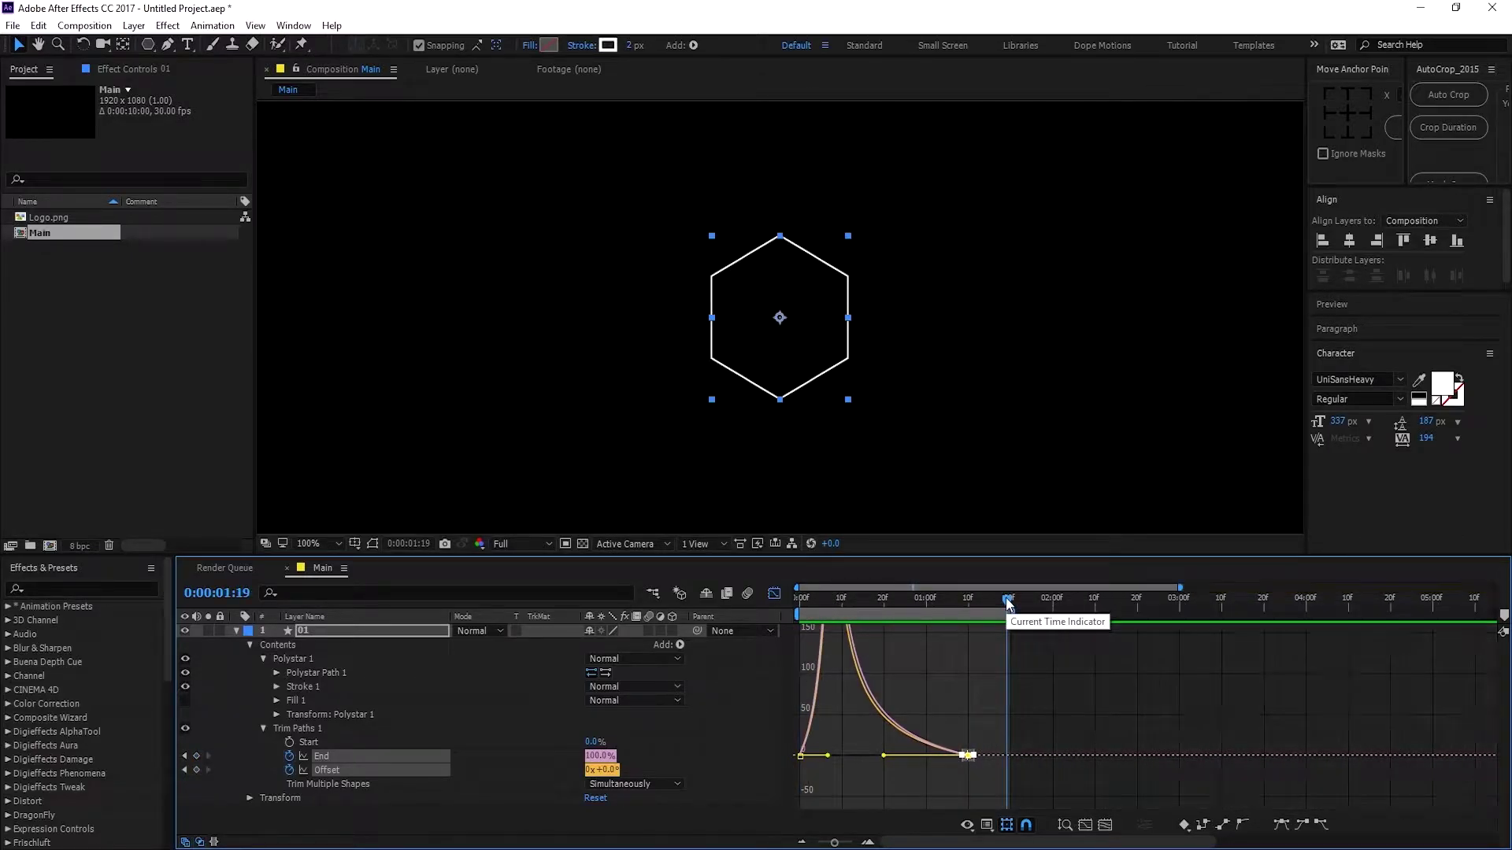
Step: Close the speed graph, collapse the properties of layer 01 and duplicate the layer
{"action": "left_click", "coordinate": [774, 592]}
{"action": "left_click", "coordinate": [882, 729]}
{"action": "left_click", "coordinate": [235, 631]}
{"action": "left_click", "coordinate": [315, 632]}
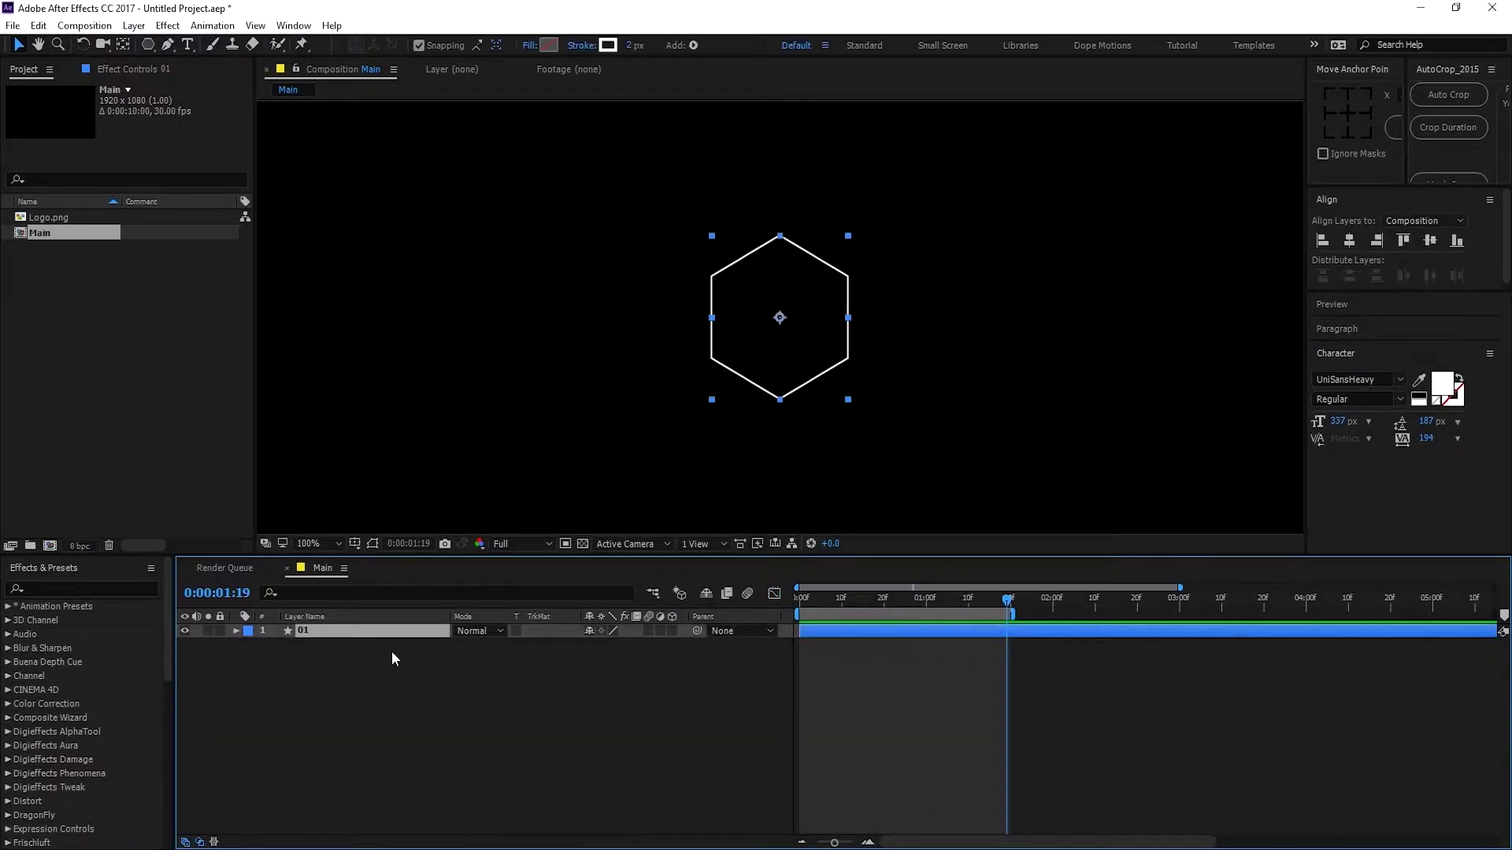
{"action": "key", "text": "ctrl+d"}
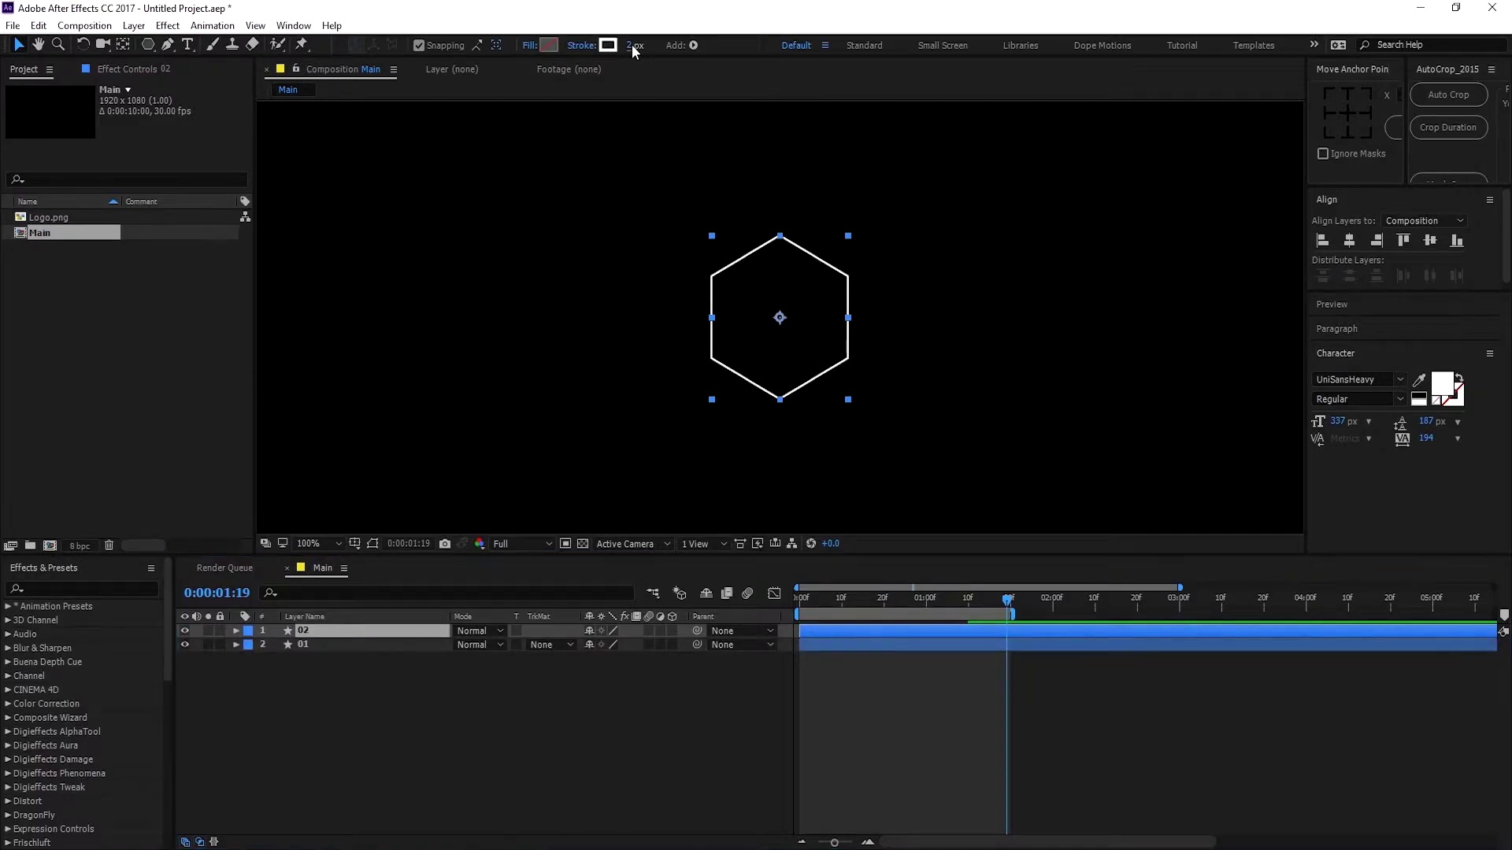
Step: Give layer 02 a 5 px stroke in blue 2687FF and a red layer label
{"action": "key", "text": "Return"}
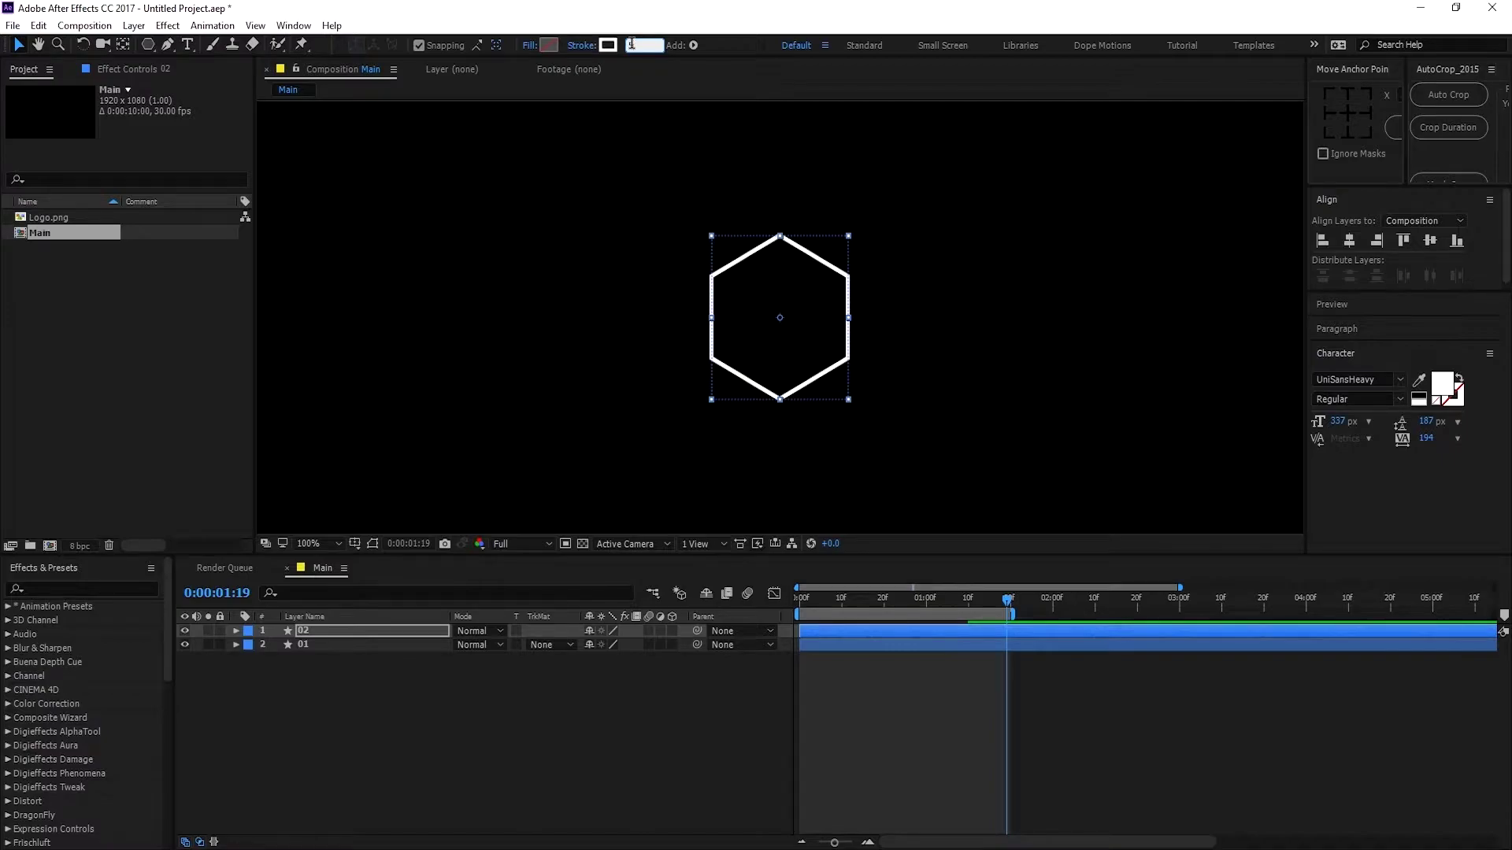
{"action": "left_click", "coordinate": [608, 46]}
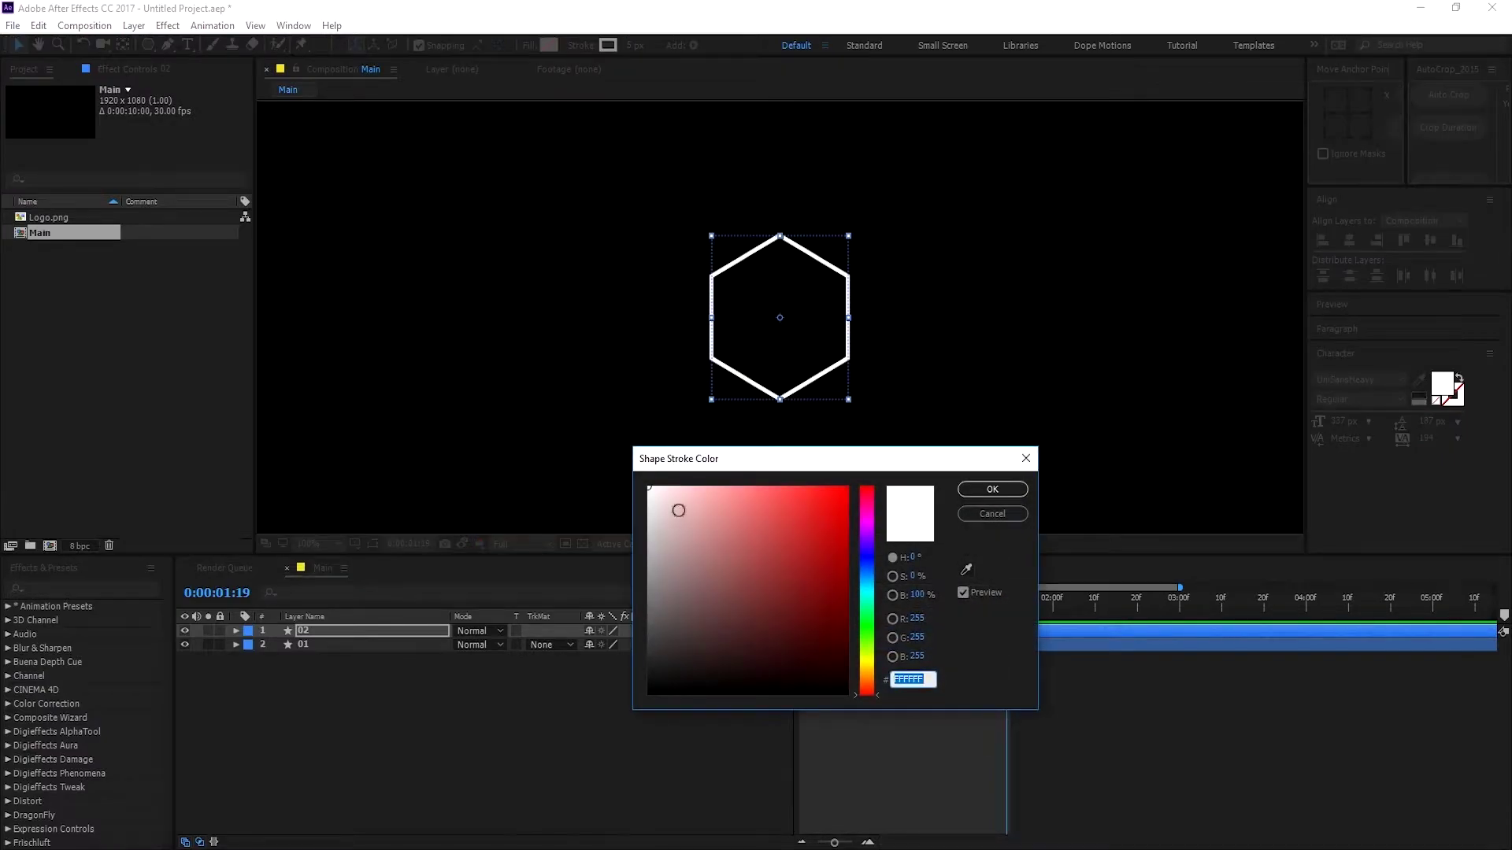
{"action": "left_click_drag", "start_coordinate": [867, 578], "coordinate": [867, 571]}
{"action": "left_click", "coordinate": [817, 484]}
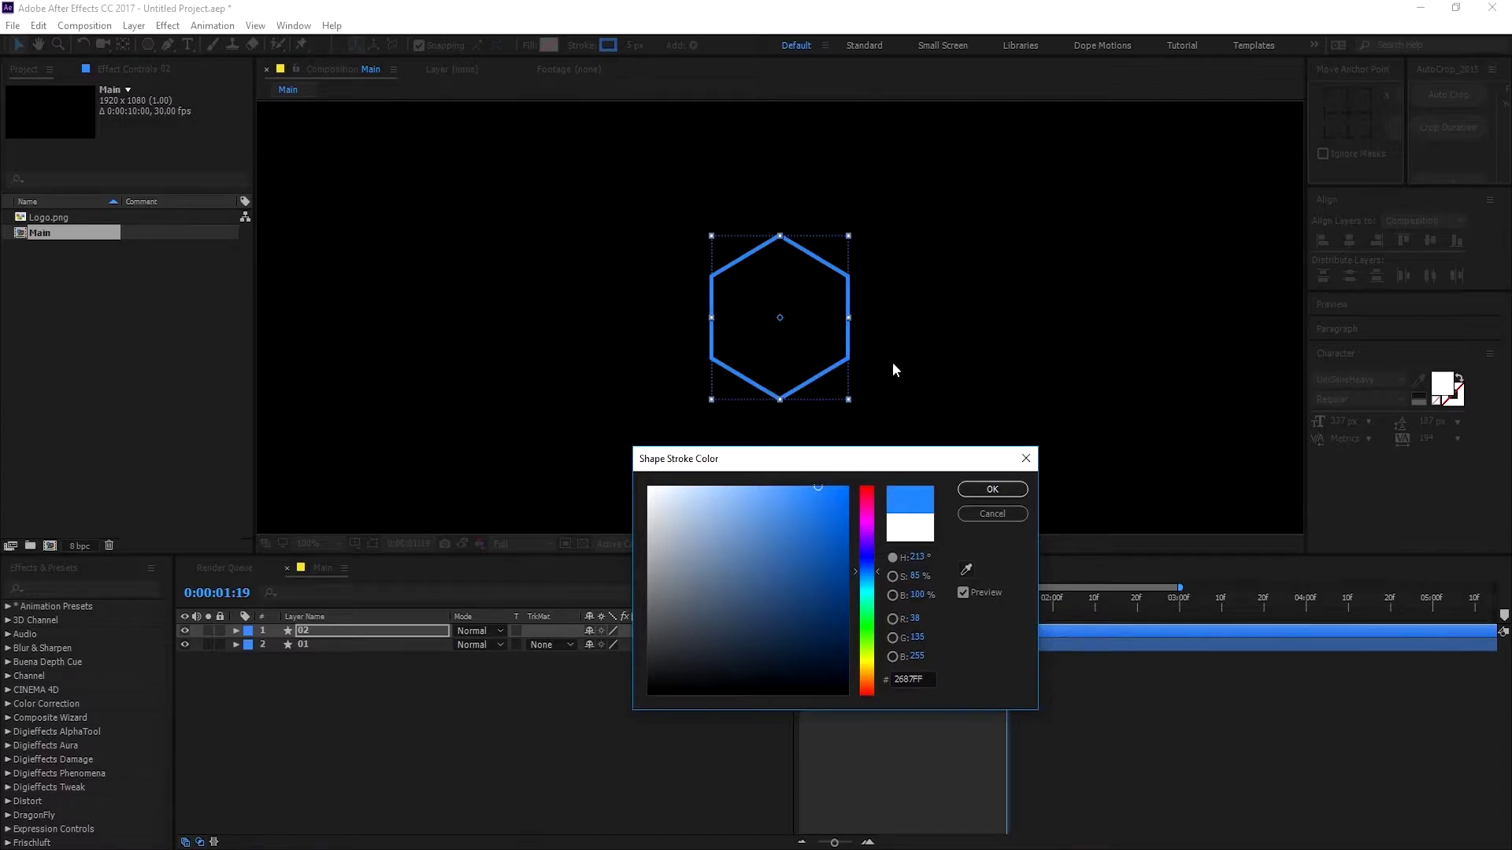
{"action": "left_click", "coordinate": [992, 489]}
{"action": "left_click", "coordinate": [413, 674]}
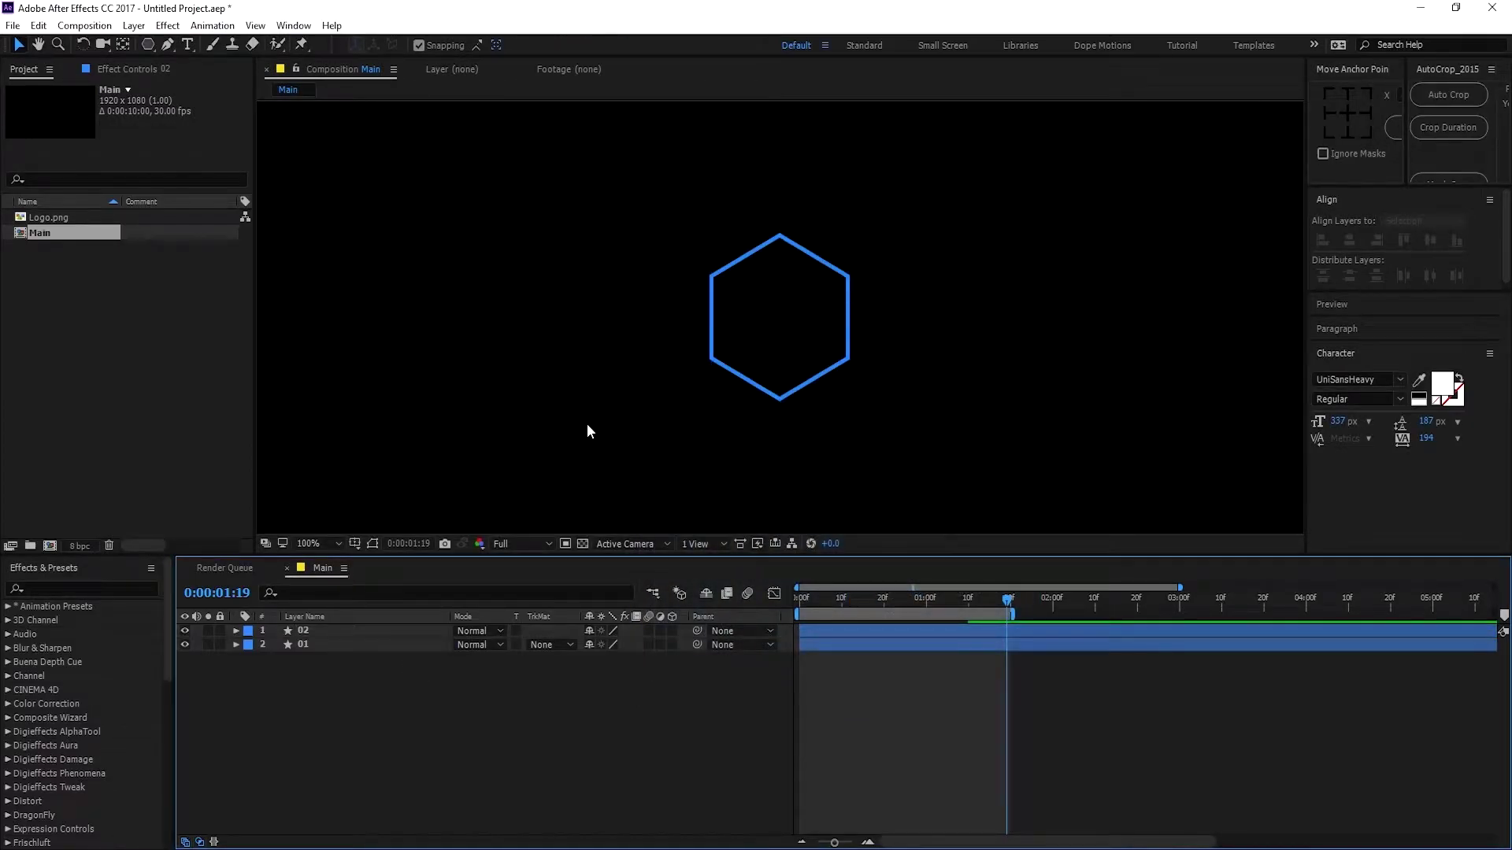
{"action": "left_click", "coordinate": [250, 633]}
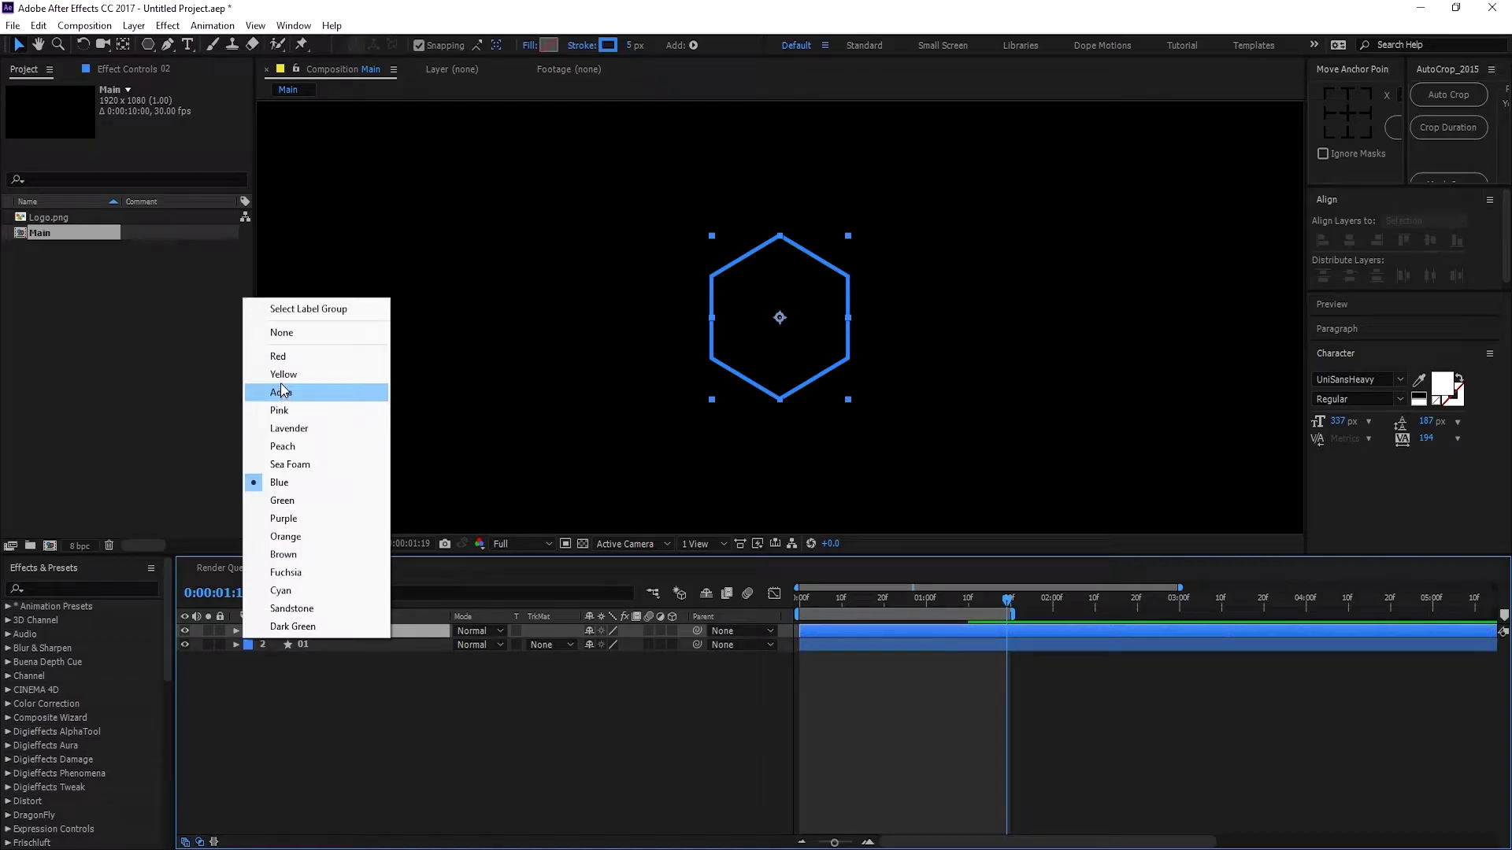
{"action": "left_click", "coordinate": [285, 357]}
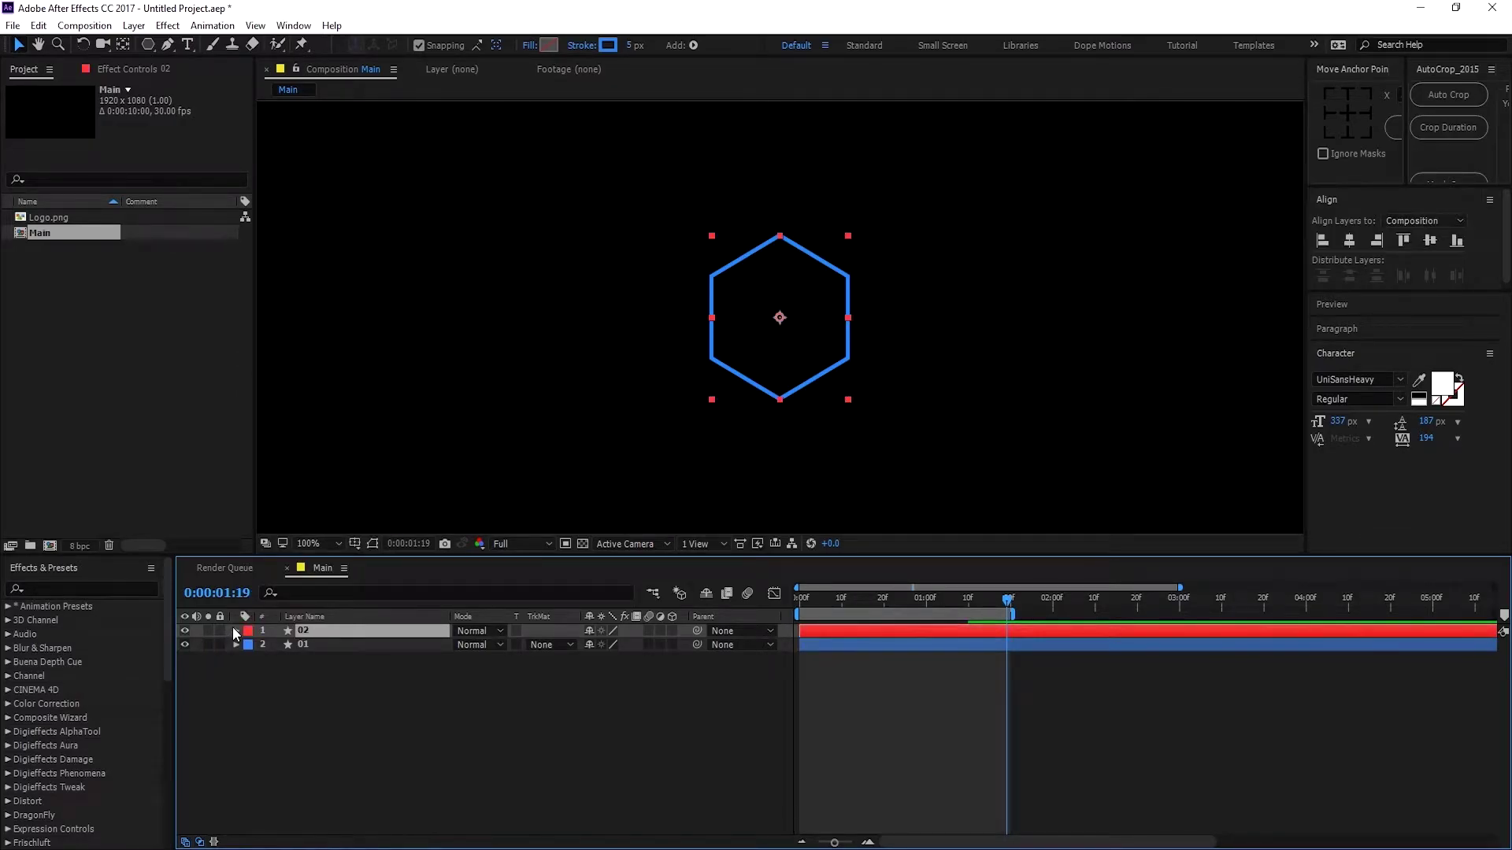
Step: Move layer 02's first Trim Paths End and Offset keyframes to 0:00:00:10 and the last ones to 0:00:01:00
{"action": "left_click", "coordinate": [235, 631]}
{"action": "left_click", "coordinate": [251, 645]}
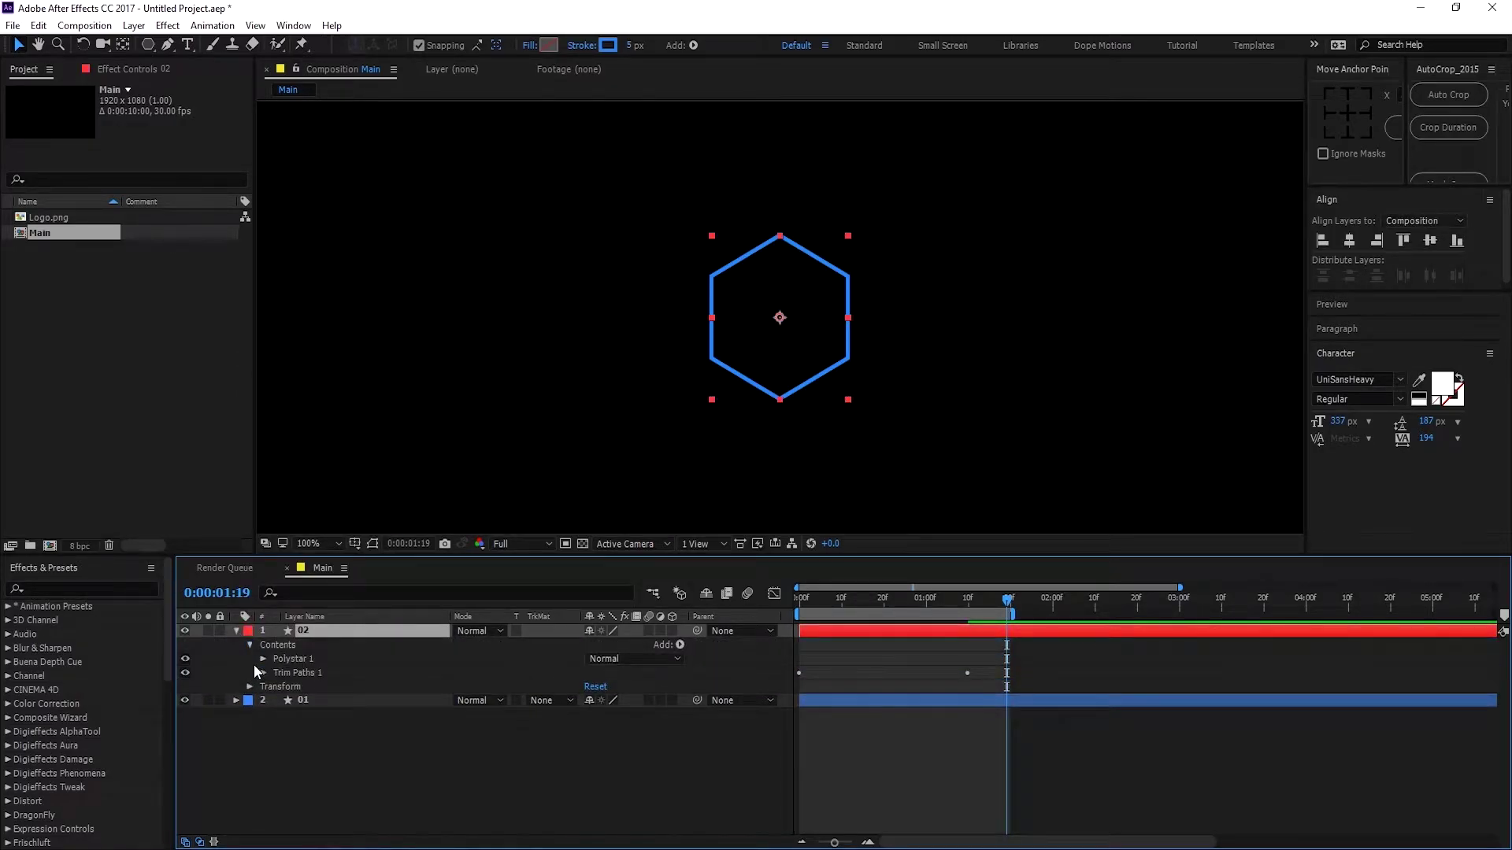
{"action": "left_click", "coordinate": [263, 658]}
{"action": "left_click", "coordinate": [276, 673]}
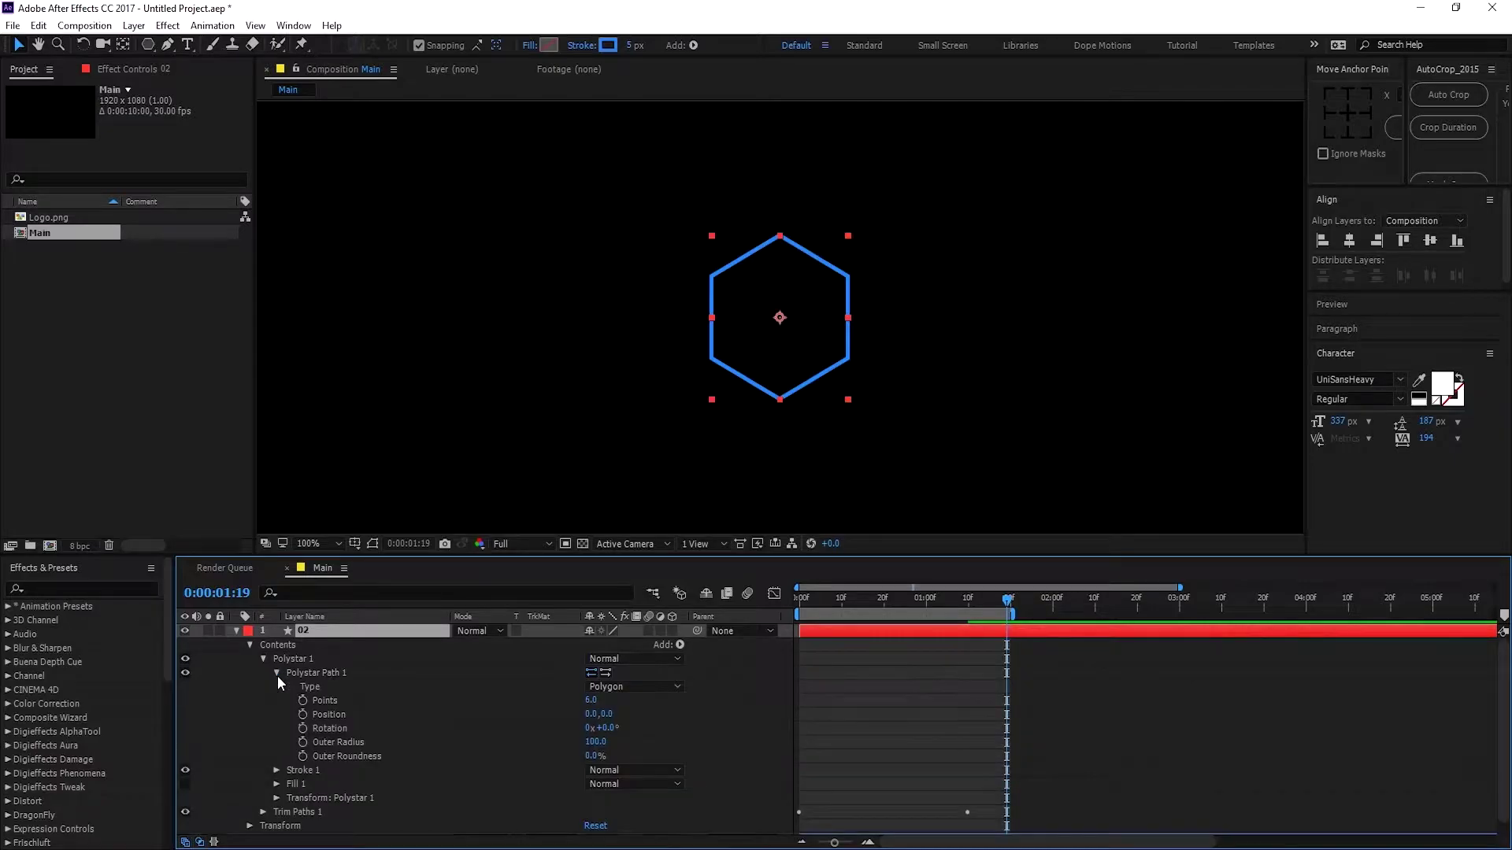
{"action": "left_click", "coordinate": [277, 673]}
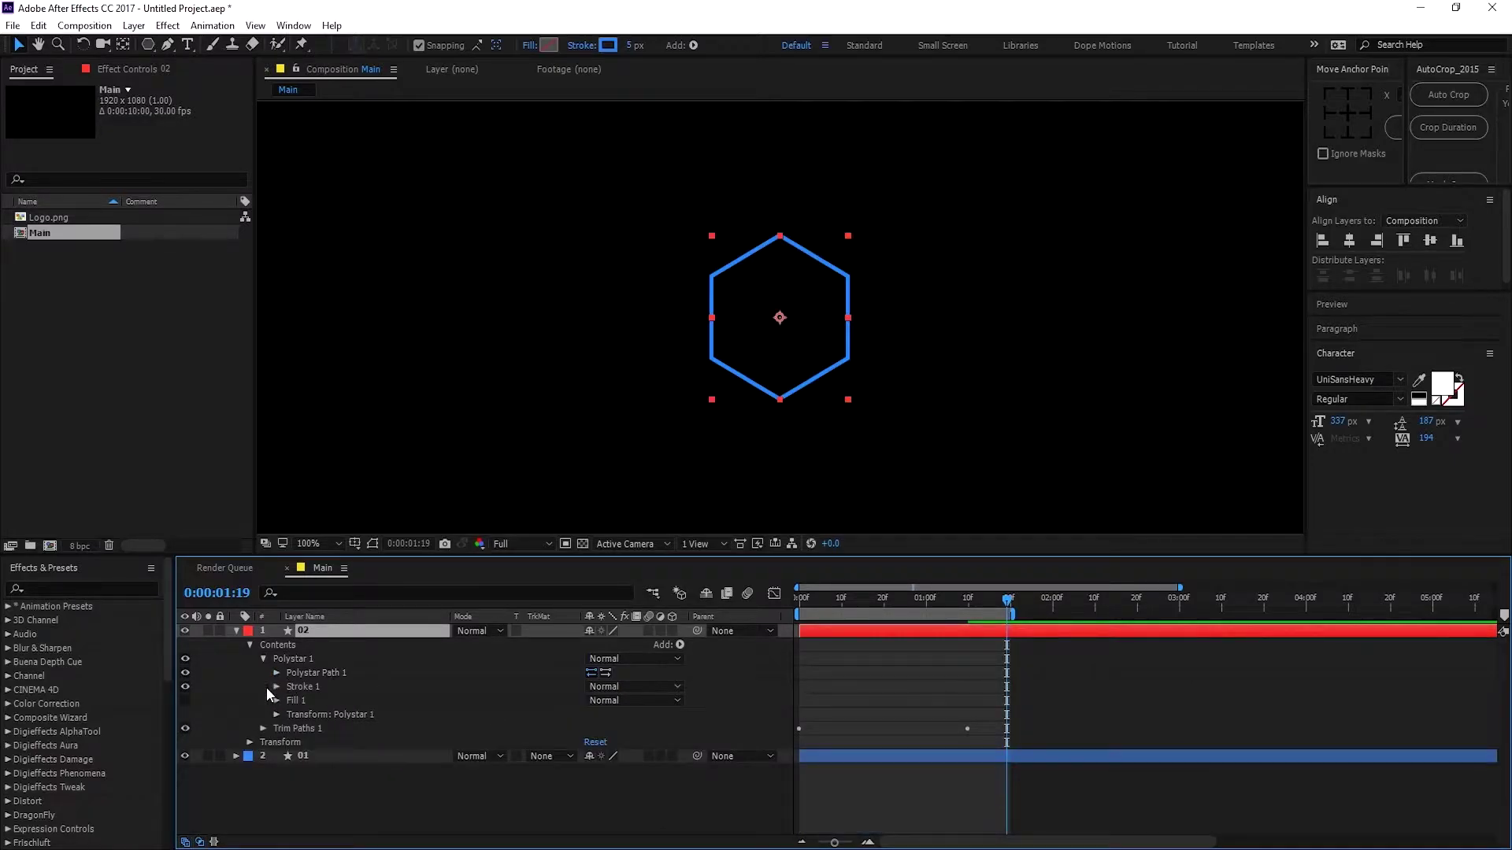
{"action": "left_click", "coordinate": [263, 728]}
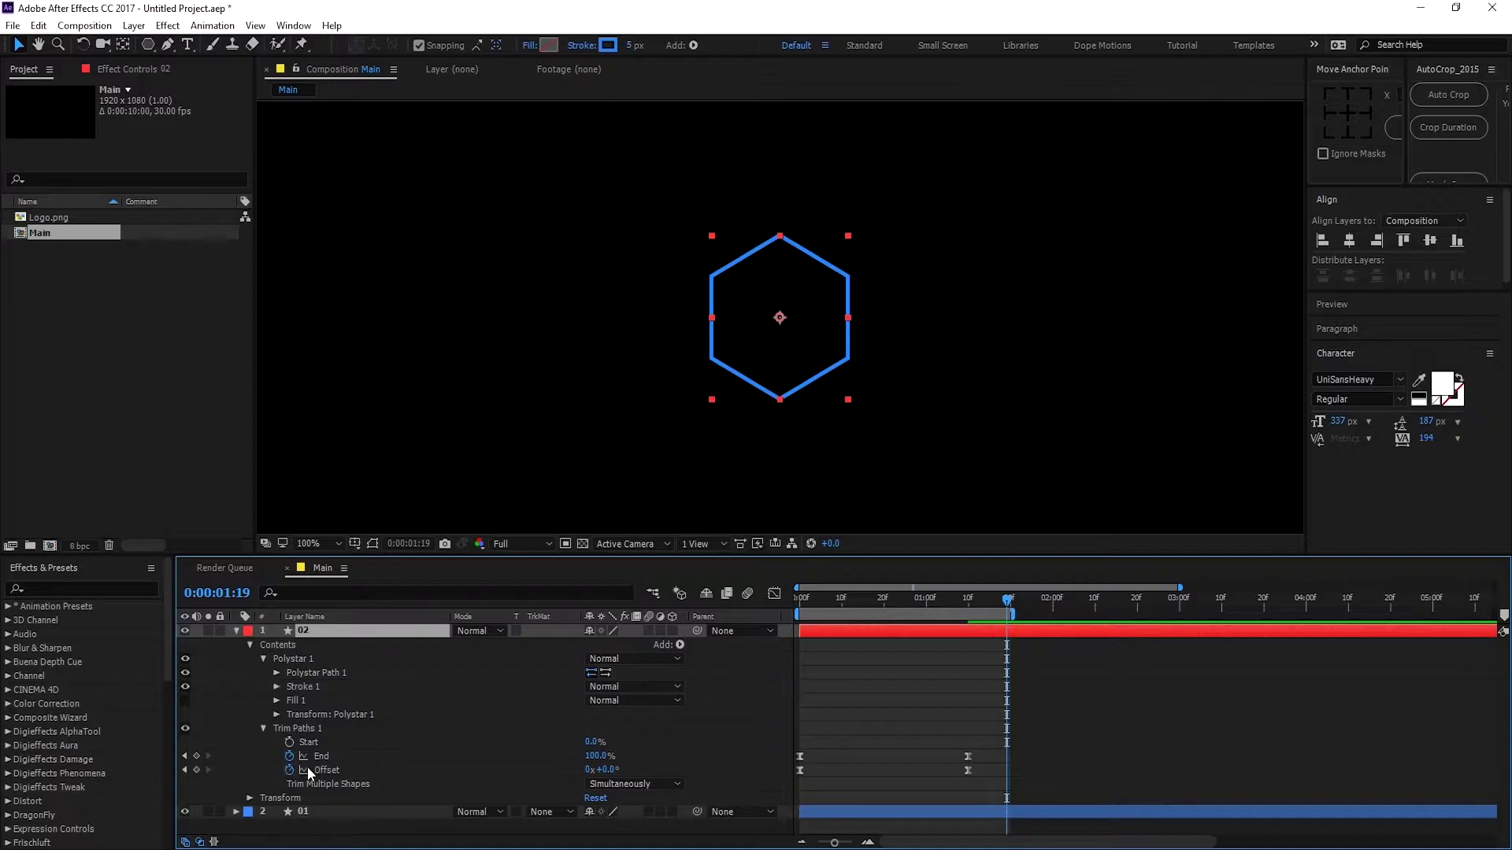
{"action": "left_click_drag", "start_coordinate": [830, 600], "coordinate": [839, 602]}
{"action": "mouse_move", "coordinate": [818, 753]}
{"action": "left_mouse_down"}
{"action": "mouse_move", "coordinate": [796, 773]}
{"action": "mouse_move", "coordinate": [841, 763]}
{"action": "left_mouse_up"}
{"action": "left_click_drag", "start_coordinate": [967, 602], "coordinate": [927, 610]}
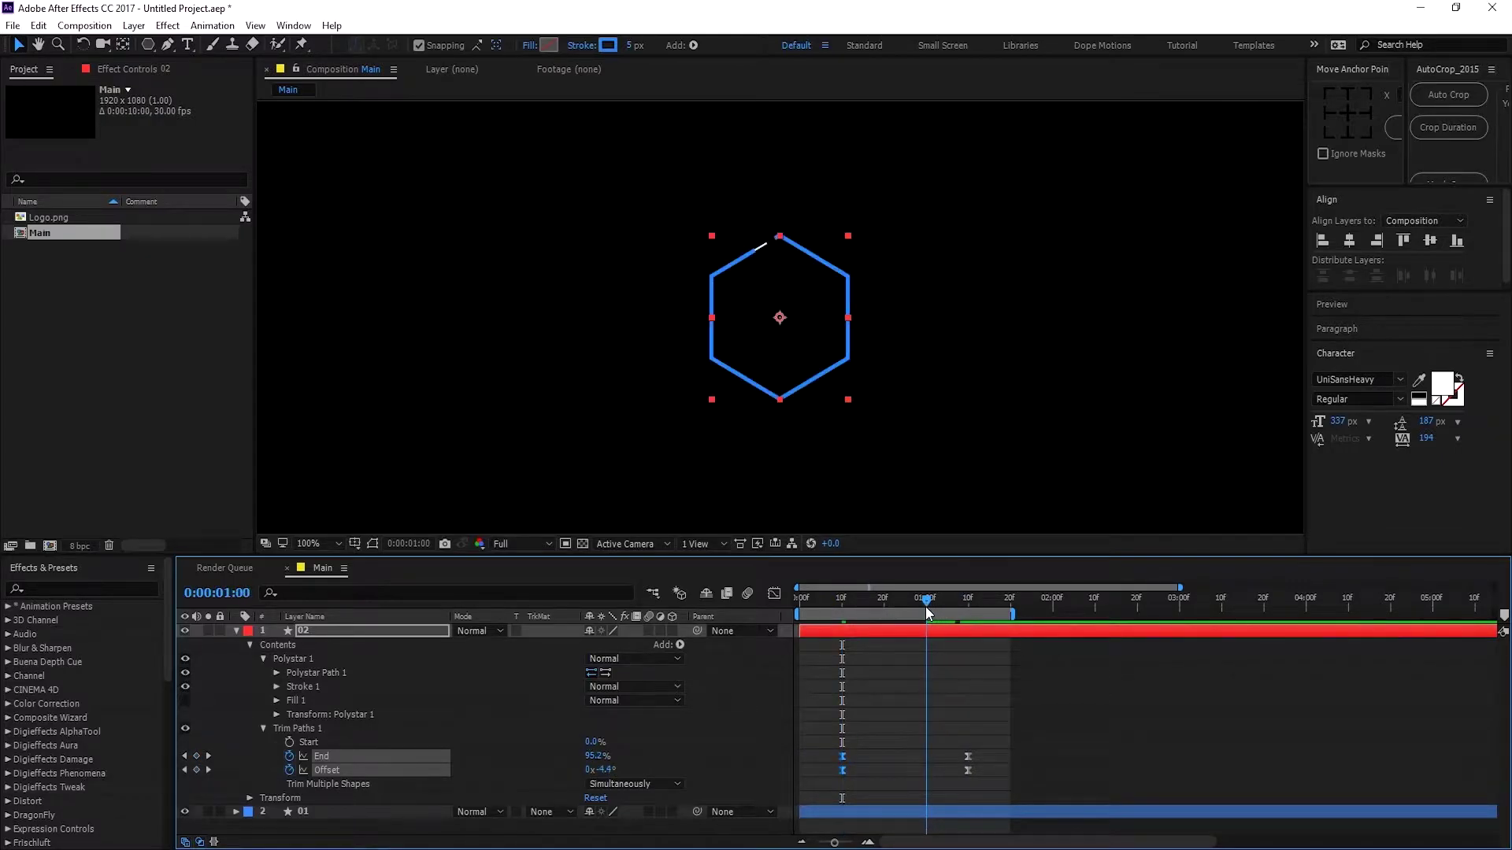
{"action": "left_click_drag", "start_coordinate": [976, 749], "coordinate": [927, 758]}
Step: Enlarge the timeline's time scale and hide the Parent column
{"action": "key", "text": "equal"}
{"action": "right_click", "coordinate": [734, 614]}
{"action": "left_click", "coordinate": [754, 624]}
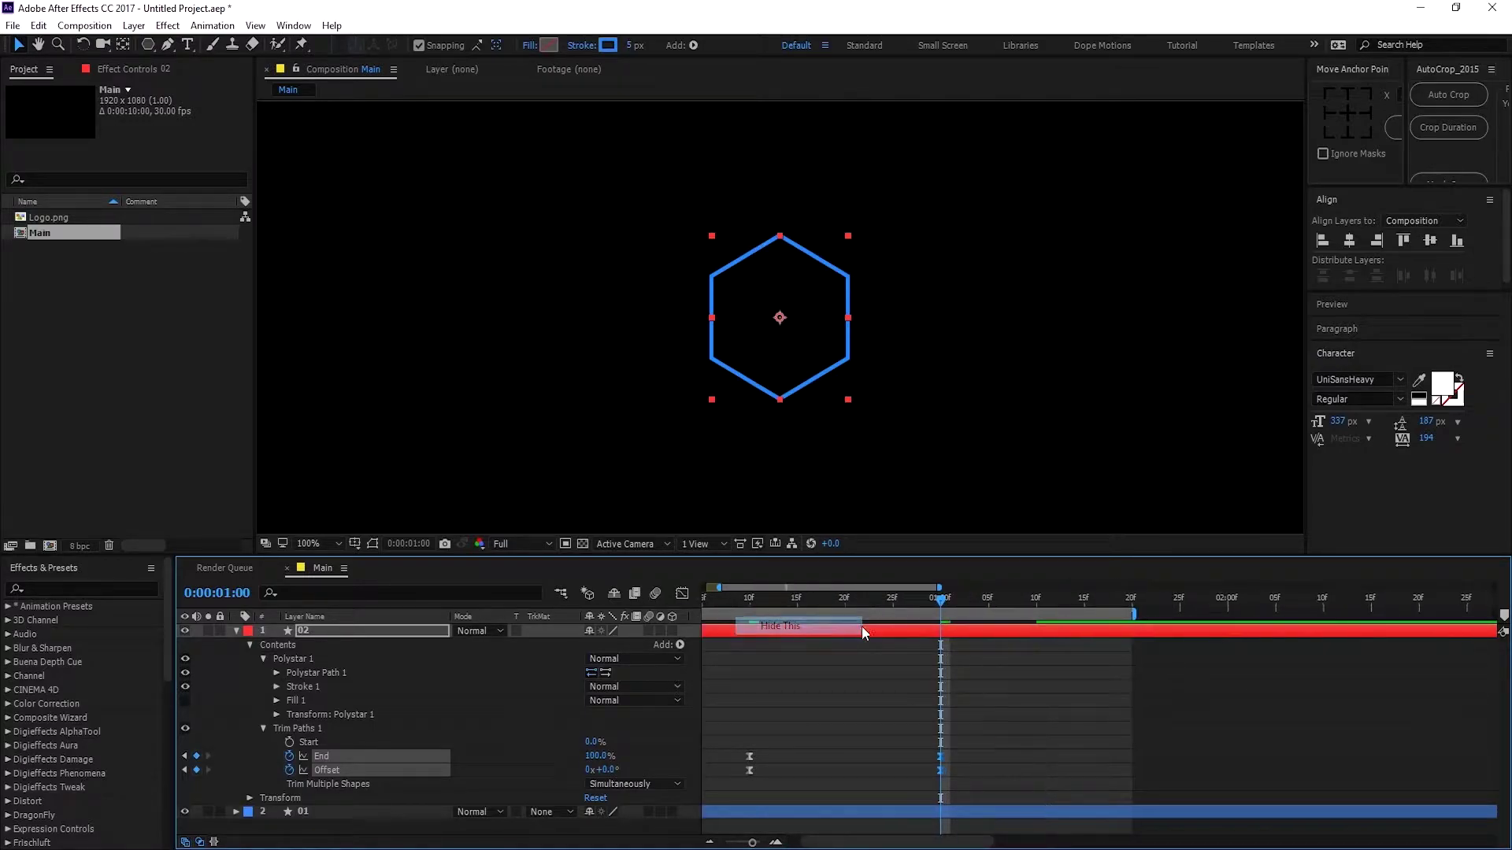
Step: Animate layer 02's Trim Paths Start from 0% at 0:00:00:15 to 100% at 0:00:01:05
{"action": "mouse_move", "coordinate": [716, 587]}
{"action": "left_mouse_down"}
{"action": "mouse_move", "coordinate": [704, 587]}
{"action": "mouse_move", "coordinate": [841, 602]}
{"action": "left_mouse_up"}
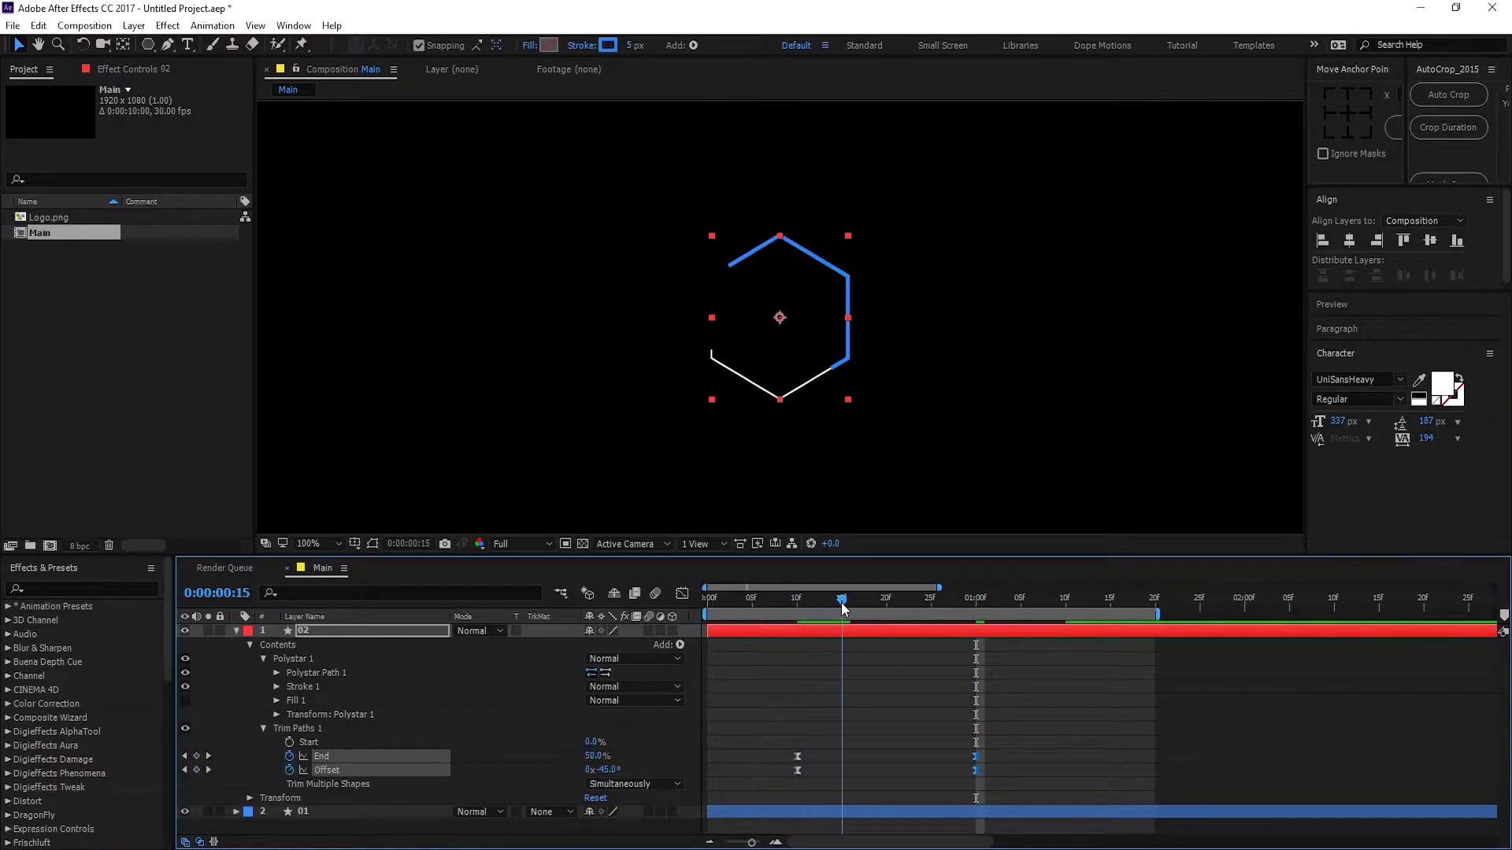
{"action": "left_click", "coordinate": [290, 741]}
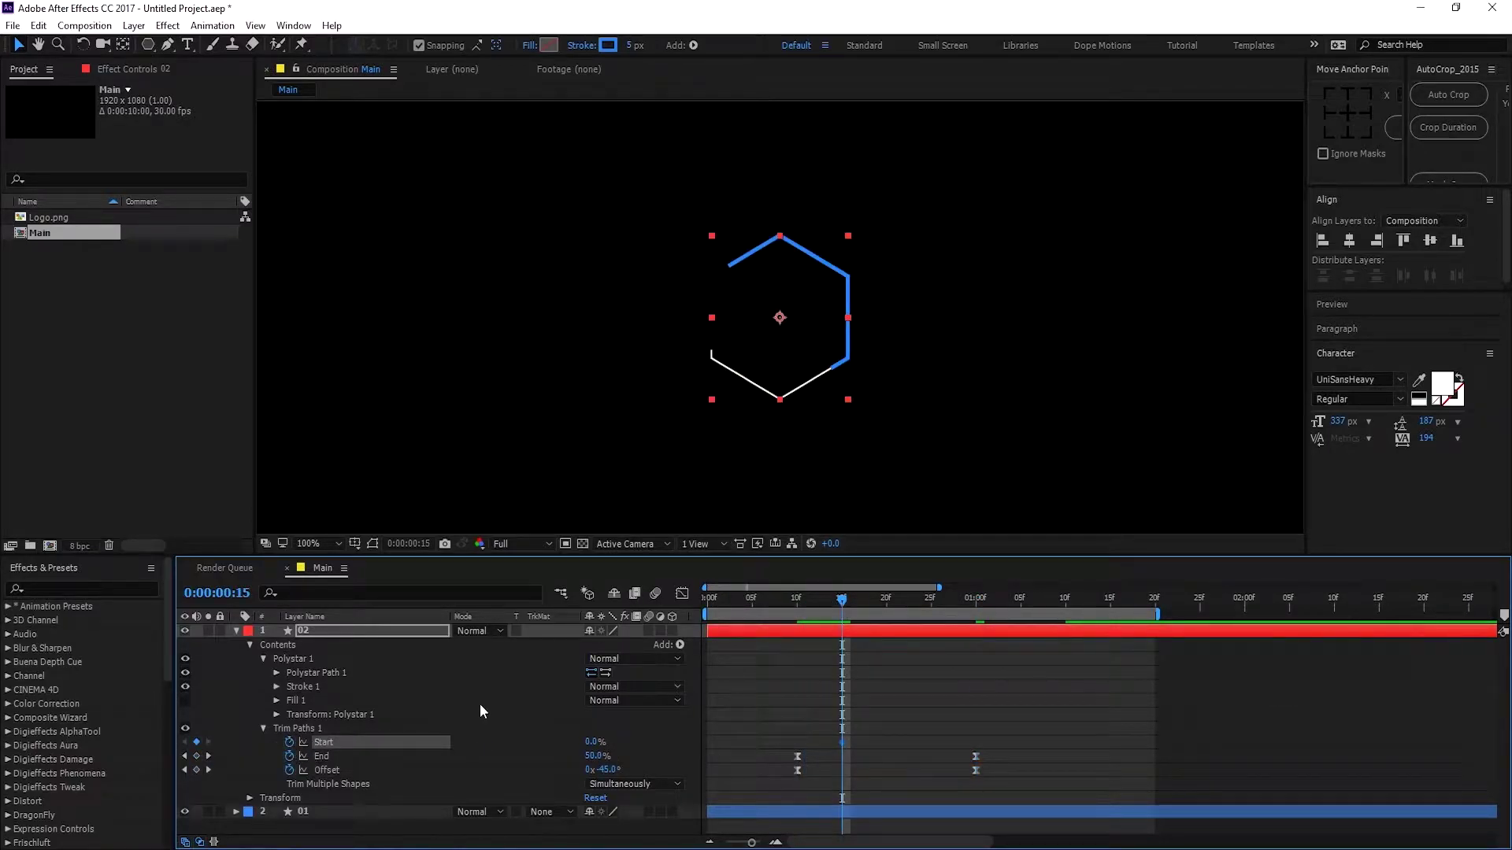
{"action": "left_click_drag", "start_coordinate": [837, 598], "coordinate": [1021, 630]}
{"action": "left_click_drag", "start_coordinate": [588, 746], "coordinate": [700, 754]}
Step: Ease layer 02's Start keyframes and lengthen the final ease in the speed graph for a fast start and slow finish
{"action": "left_click_drag", "start_coordinate": [814, 718], "coordinate": [1039, 742]}
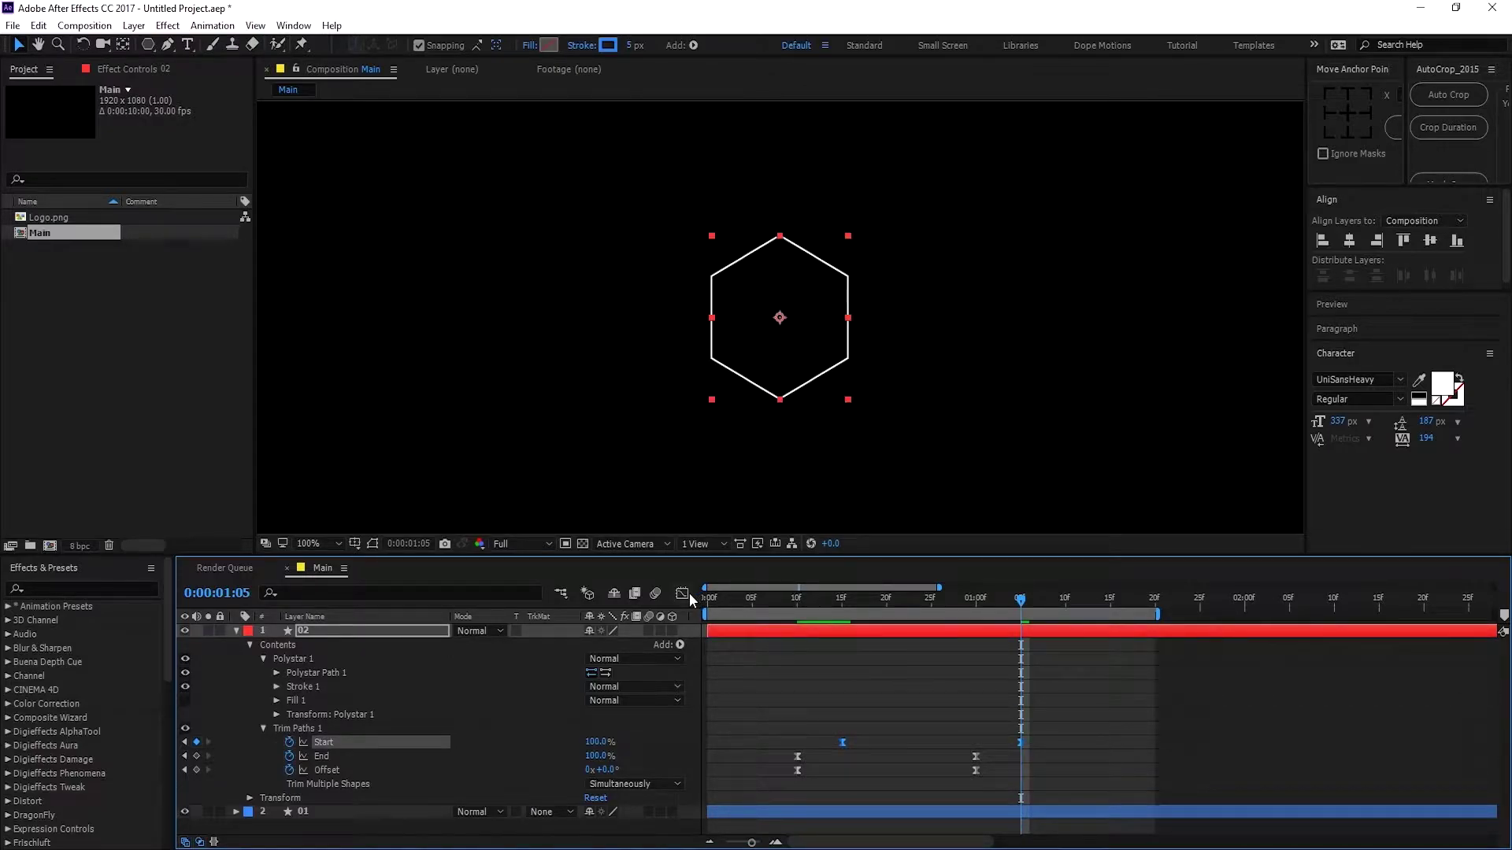
{"action": "left_click", "coordinate": [682, 593]}
{"action": "left_click", "coordinate": [1020, 756]}
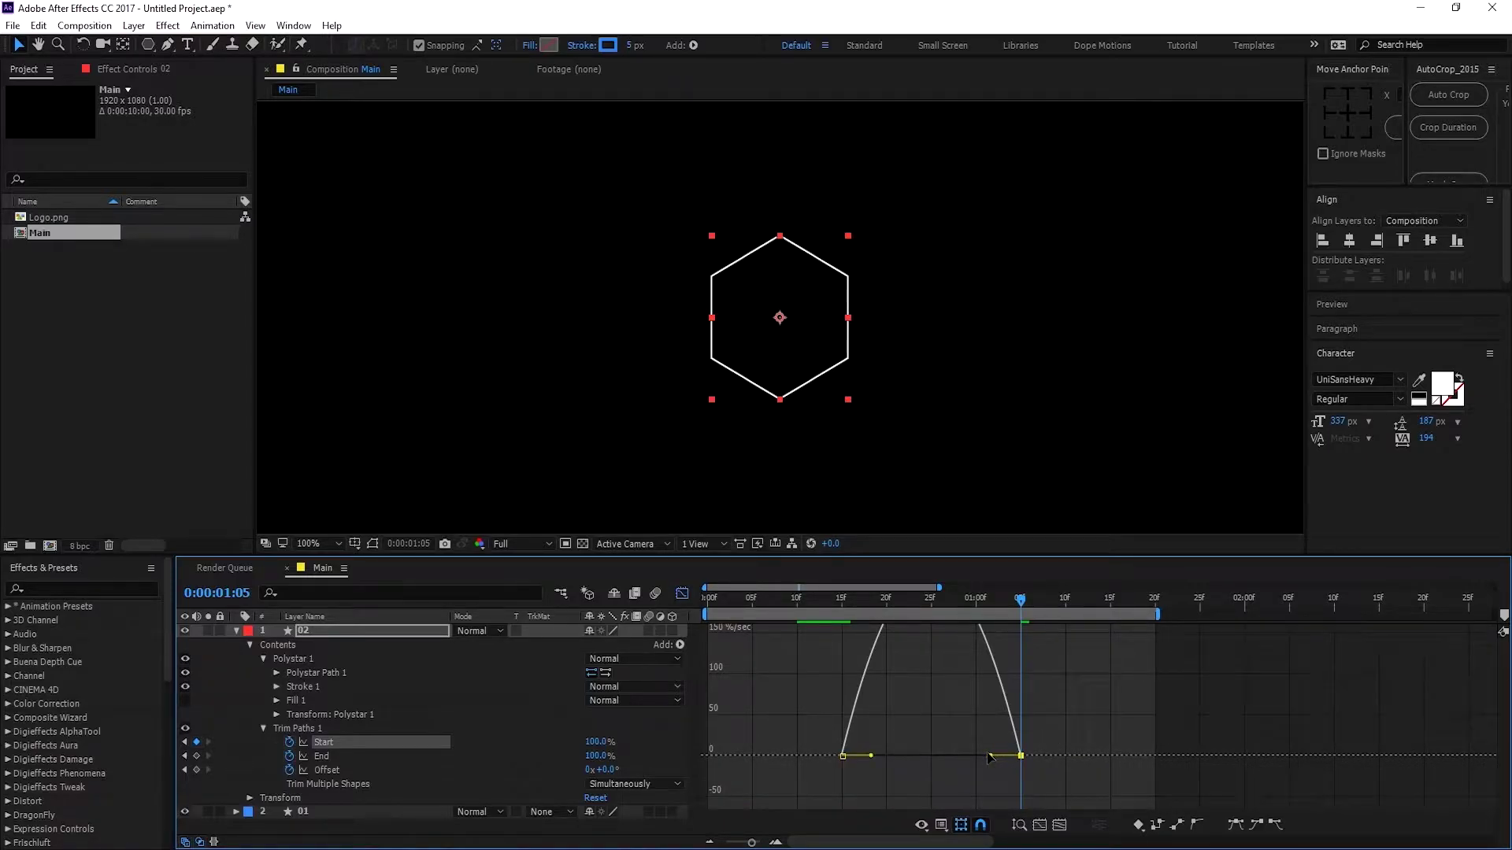
{"action": "left_click_drag", "start_coordinate": [990, 756], "coordinate": [926, 758]}
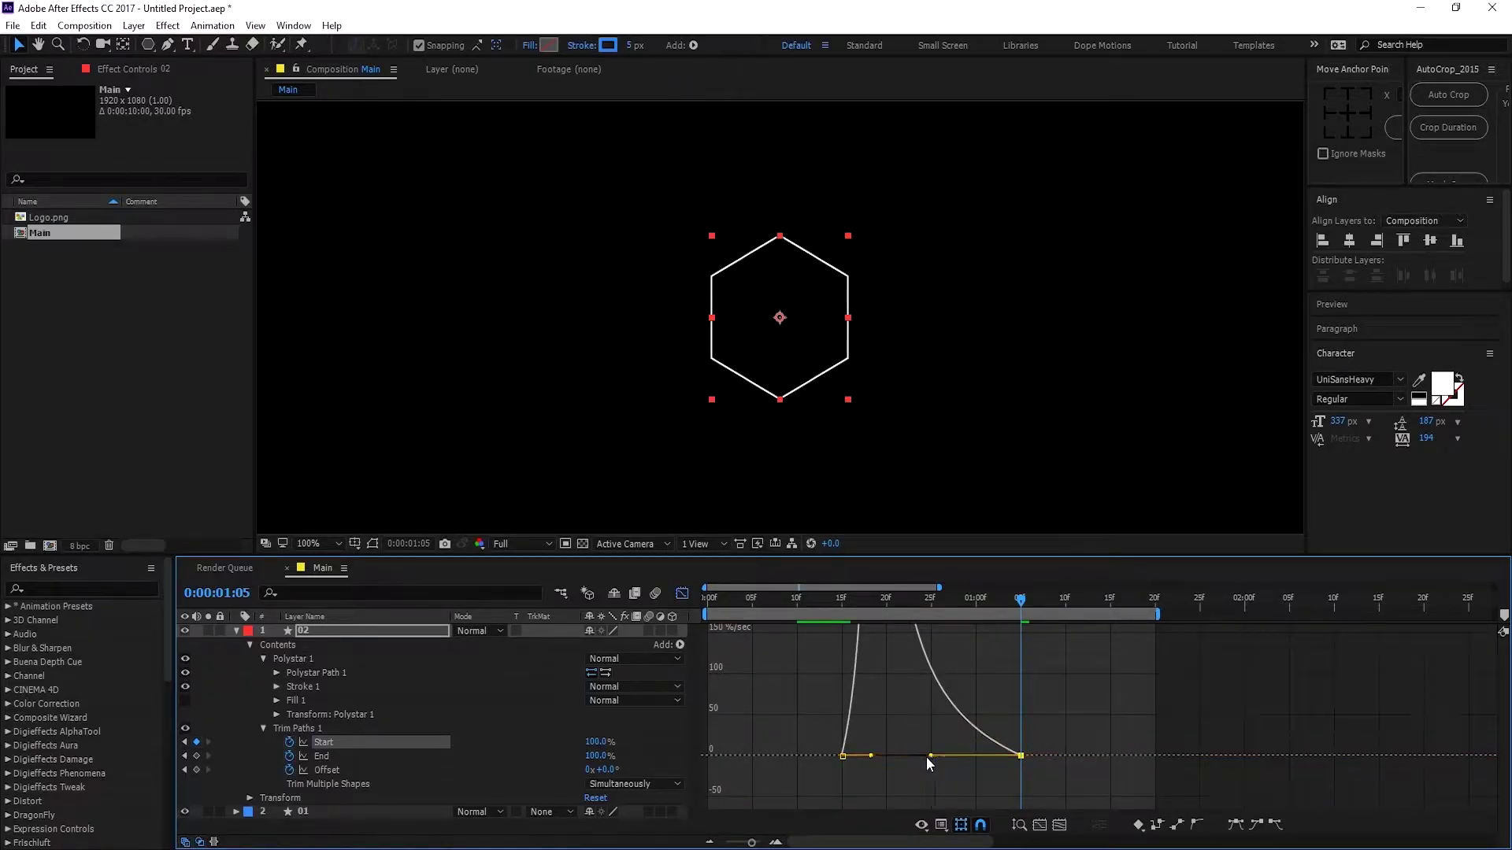
{"action": "left_click", "coordinate": [682, 593]}
{"action": "left_click", "coordinate": [890, 655]}
Step: Preview and scrub the white and blue strokes drawing together, and collapse layer 02's properties
{"action": "left_click", "coordinate": [786, 601]}
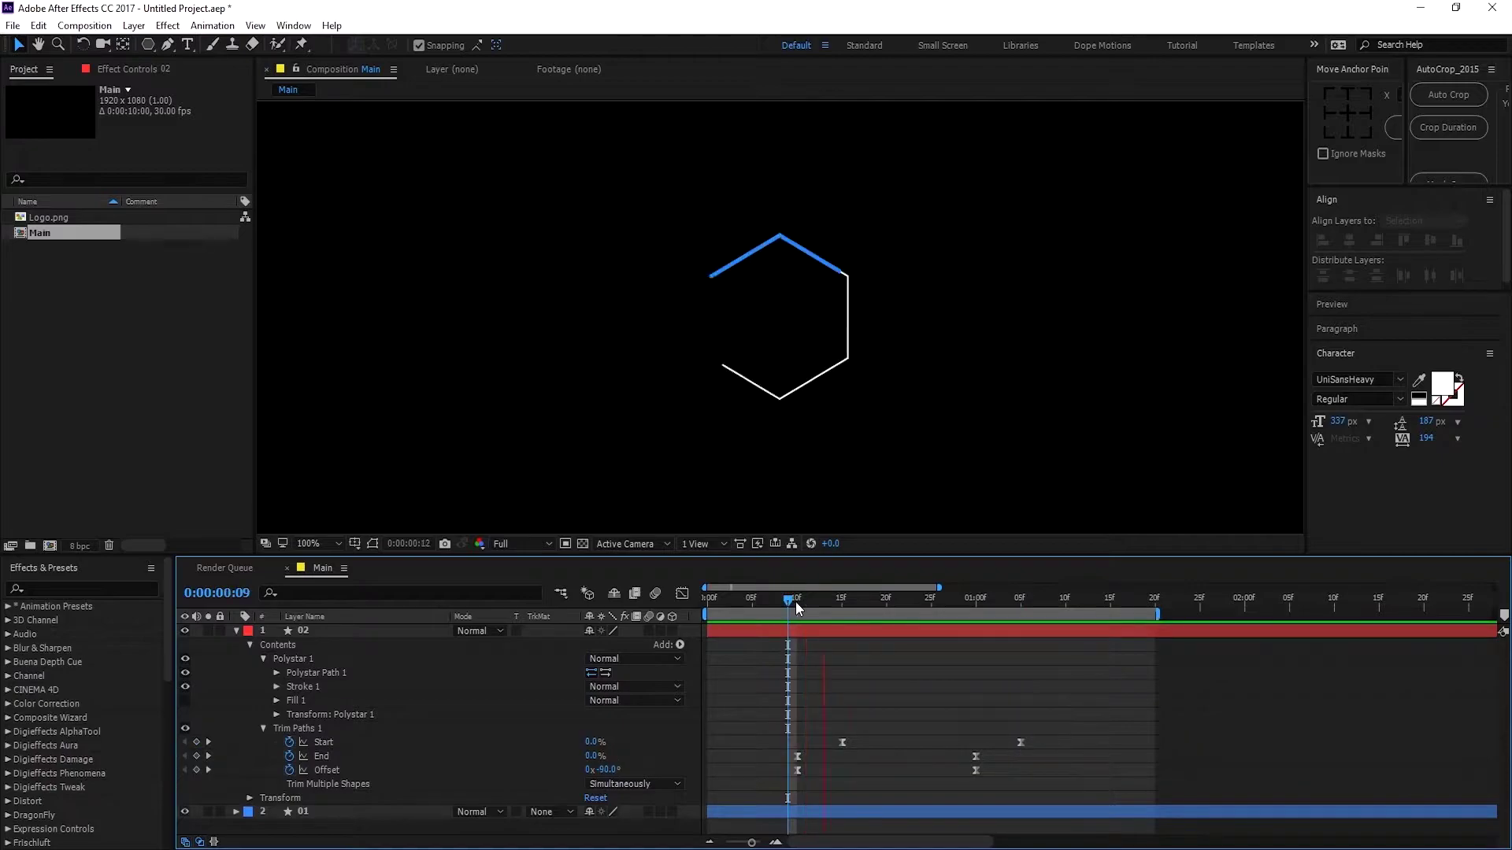
{"action": "mouse_move", "coordinate": [813, 601]}
{"action": "left_mouse_down"}
{"action": "mouse_move", "coordinate": [919, 620]}
{"action": "mouse_move", "coordinate": [795, 630]}
{"action": "mouse_move", "coordinate": [919, 641]}
{"action": "mouse_move", "coordinate": [768, 656]}
{"action": "mouse_move", "coordinate": [1036, 651]}
{"action": "mouse_move", "coordinate": [982, 602]}
{"action": "left_mouse_up"}
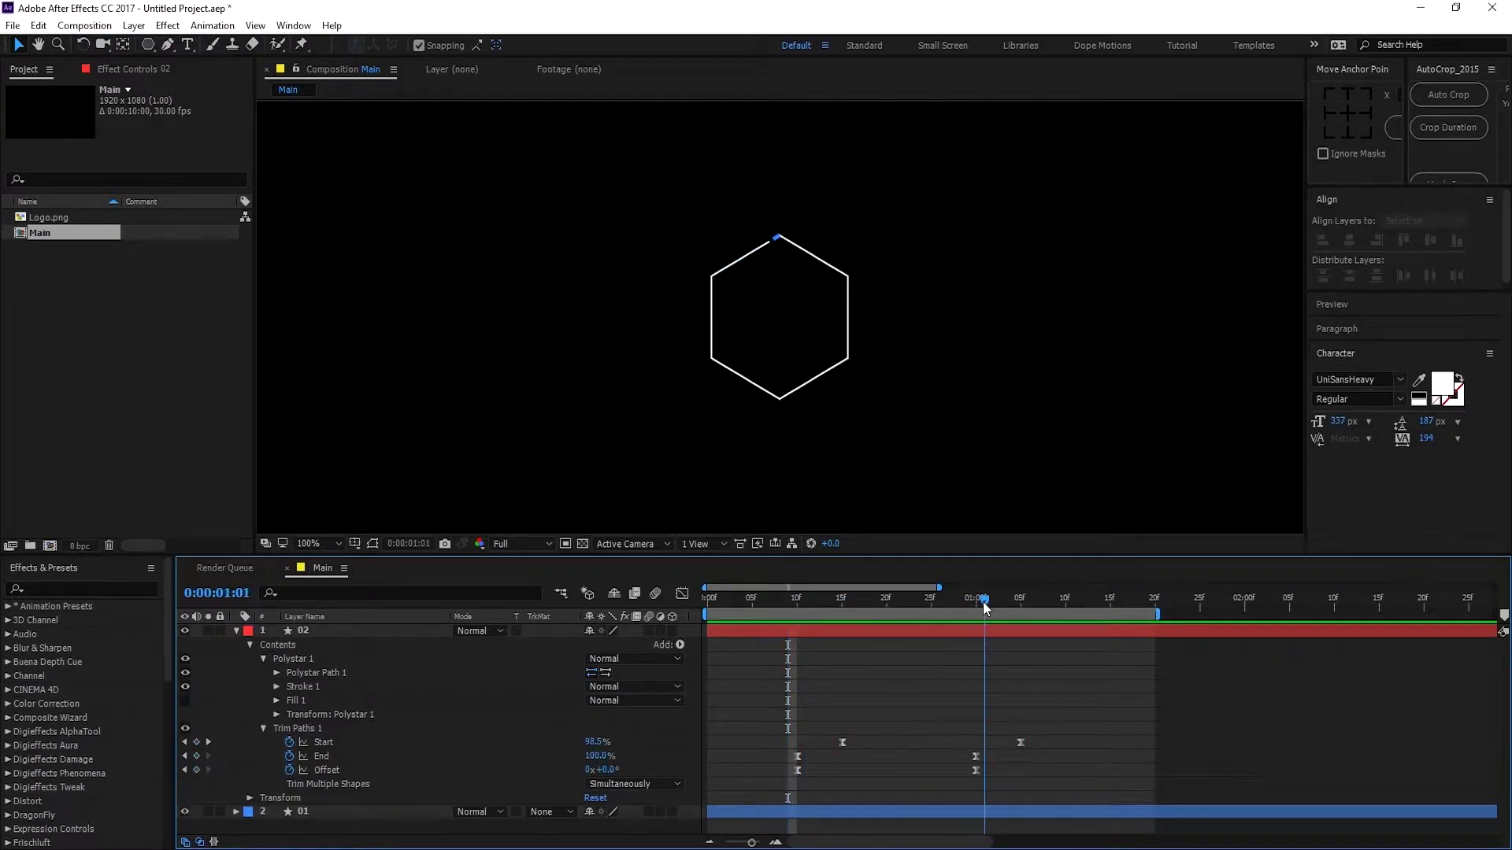
{"action": "left_click", "coordinate": [227, 627]}
{"action": "left_click", "coordinate": [235, 631]}
{"action": "left_click", "coordinate": [293, 665]}
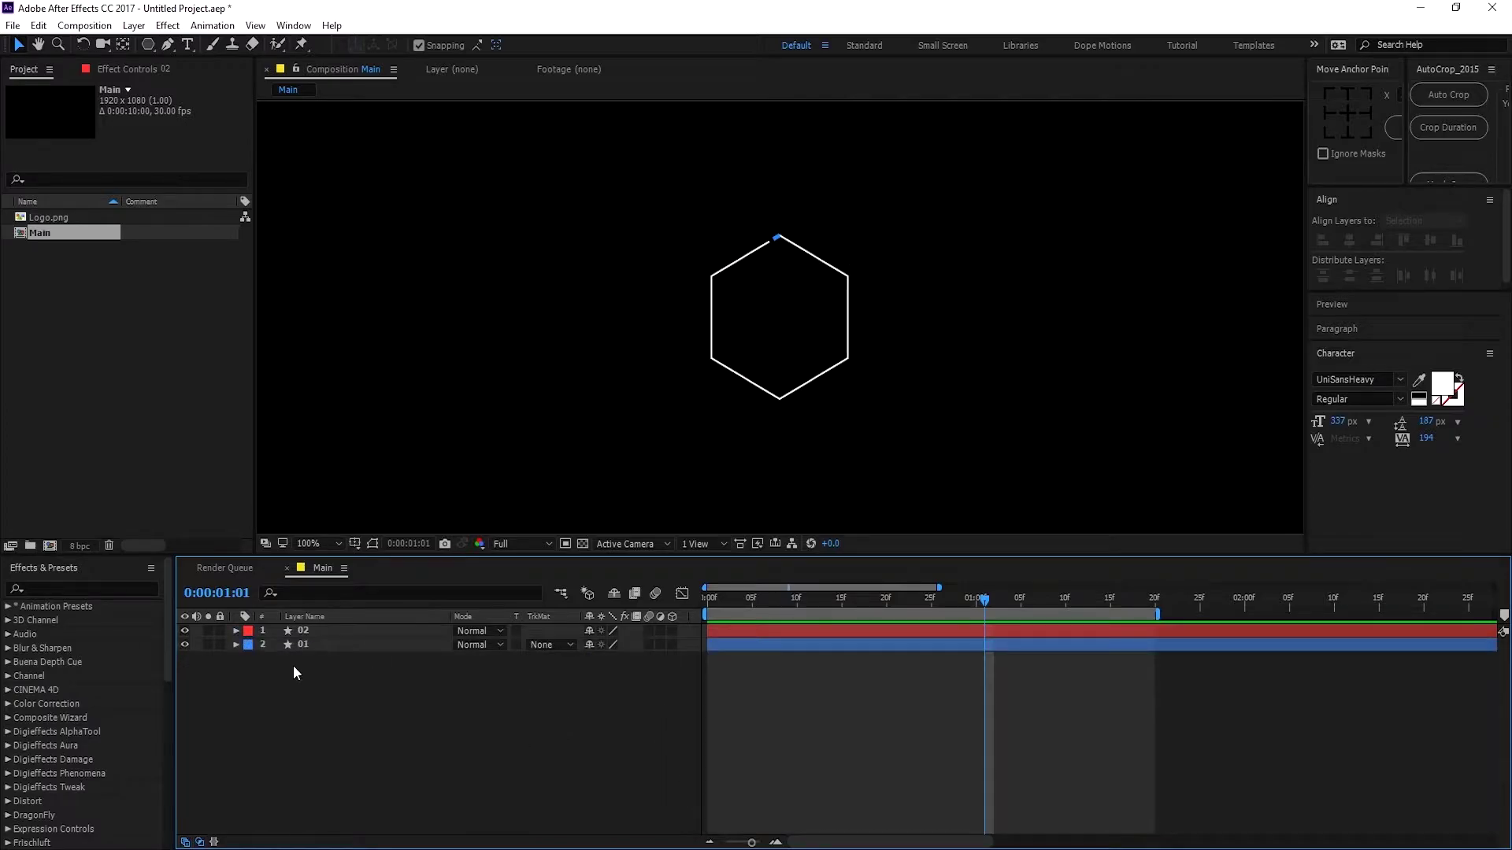
{"action": "left_click", "coordinate": [827, 630]}
{"action": "left_click", "coordinate": [882, 603]}
{"action": "left_click_drag", "start_coordinate": [884, 601], "coordinate": [805, 603]}
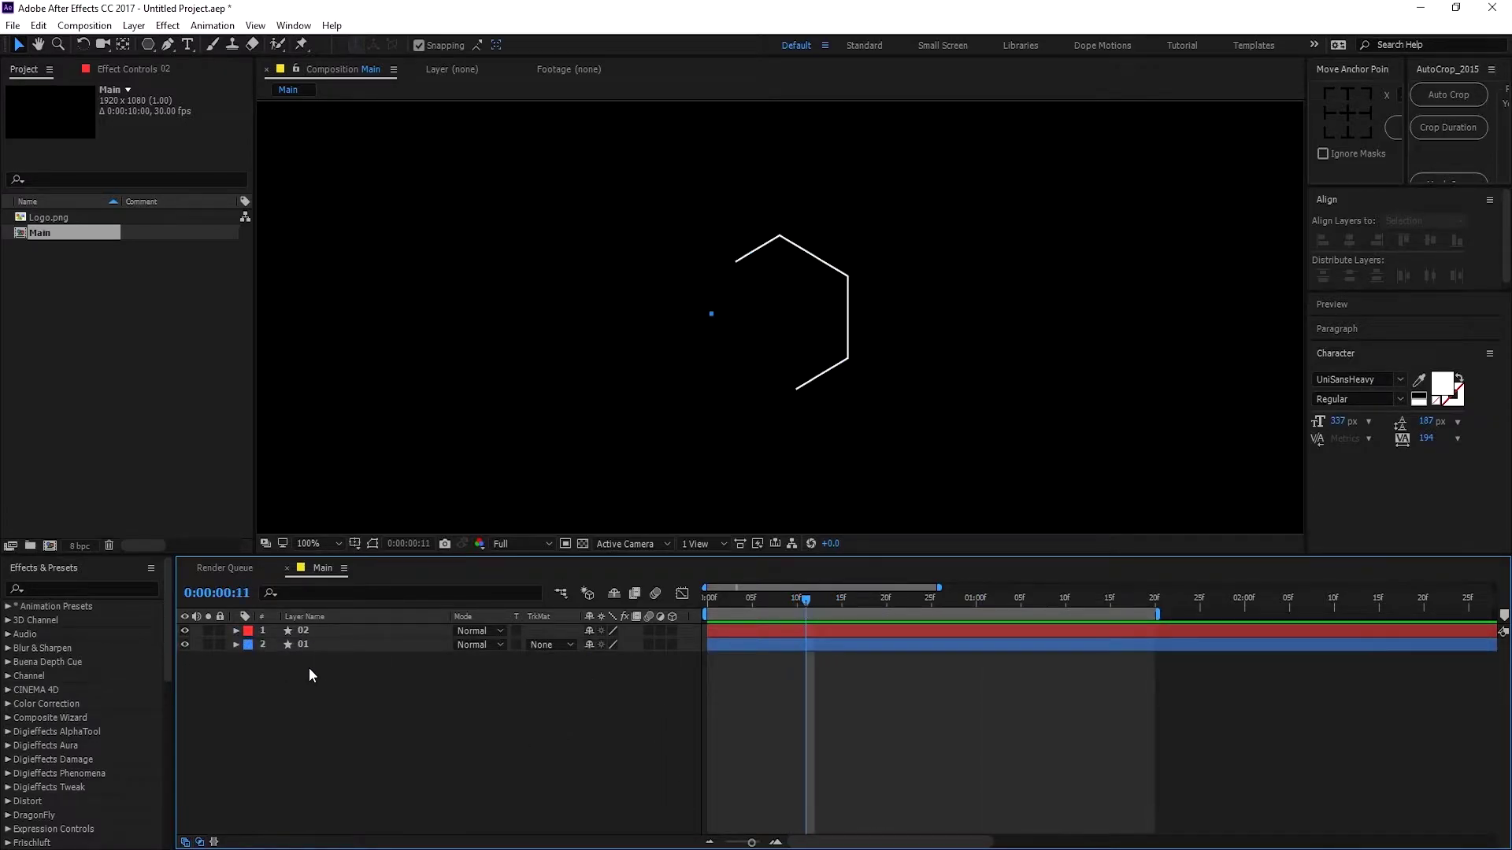
Step: Pre-compose layers 01 and 02 into a new composition named 01
{"action": "left_click_drag", "start_coordinate": [309, 667], "coordinate": [321, 626]}
{"action": "right_click", "coordinate": [321, 630]}
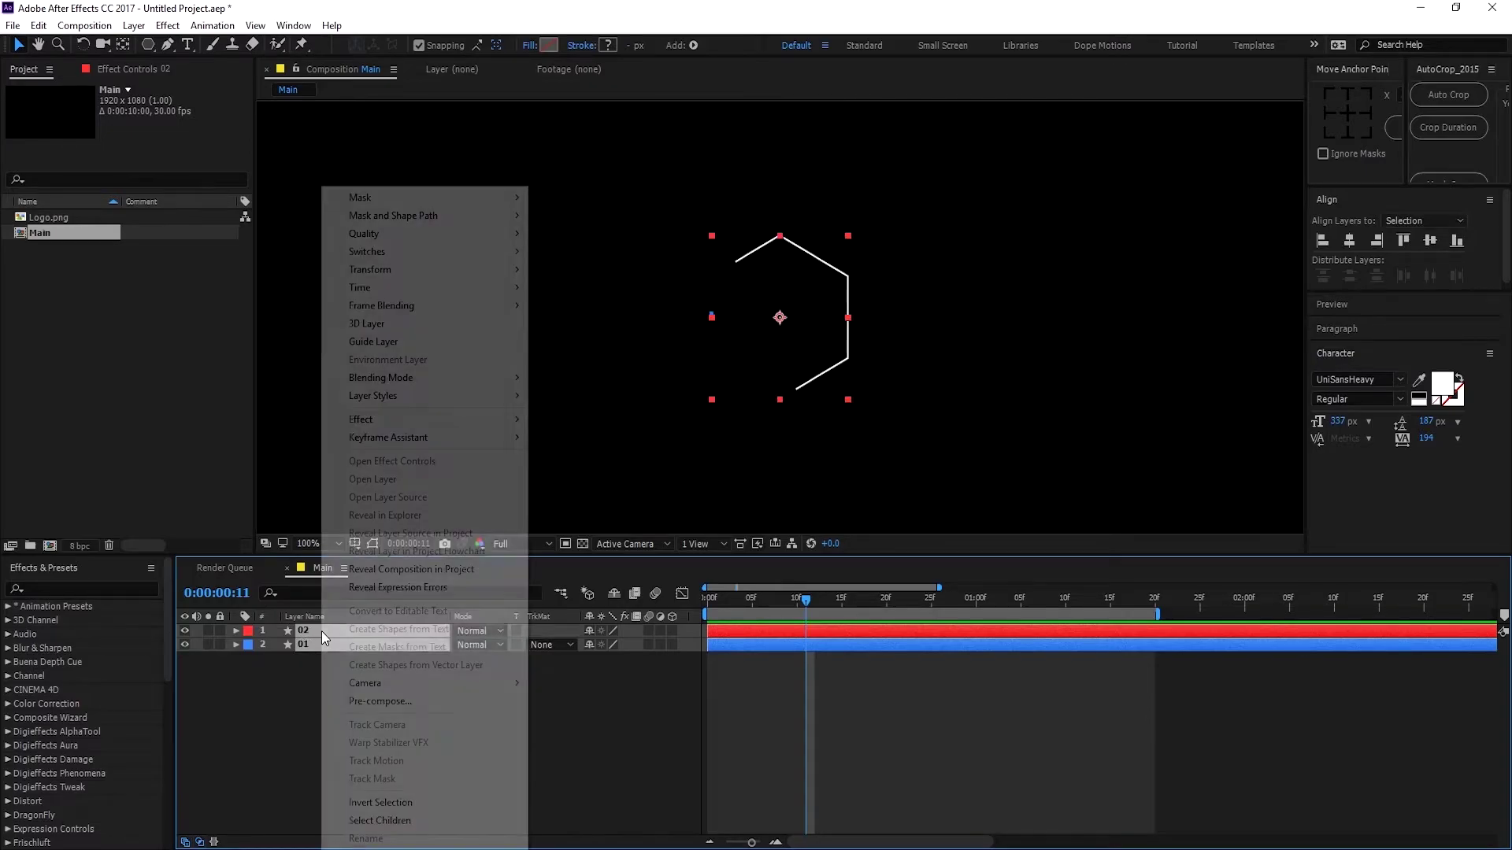
{"action": "left_click", "coordinate": [385, 700]}
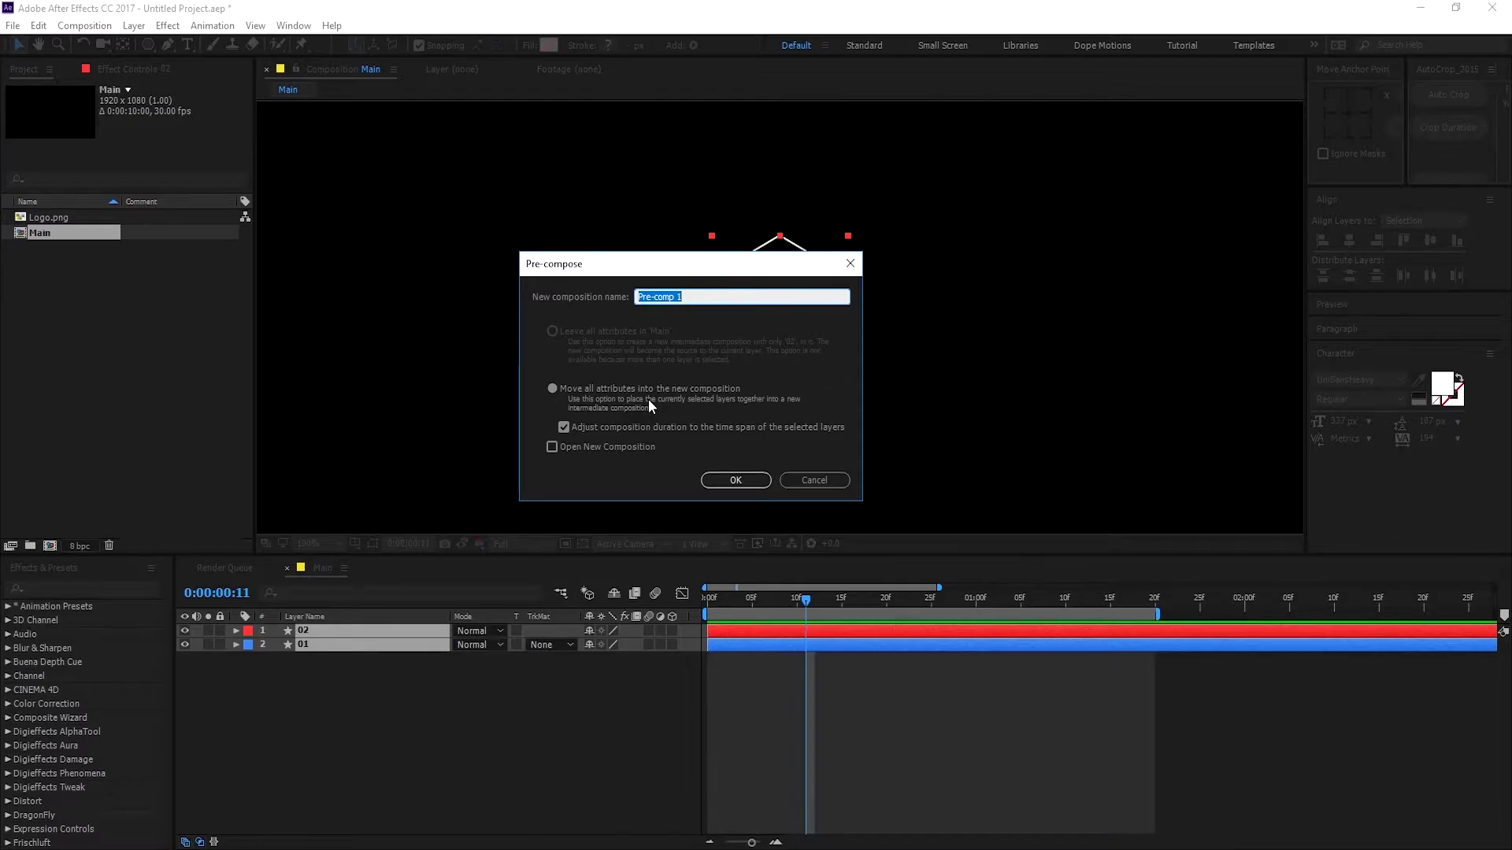
{"action": "type", "text": "01"}
{"action": "left_click", "coordinate": [737, 478]}
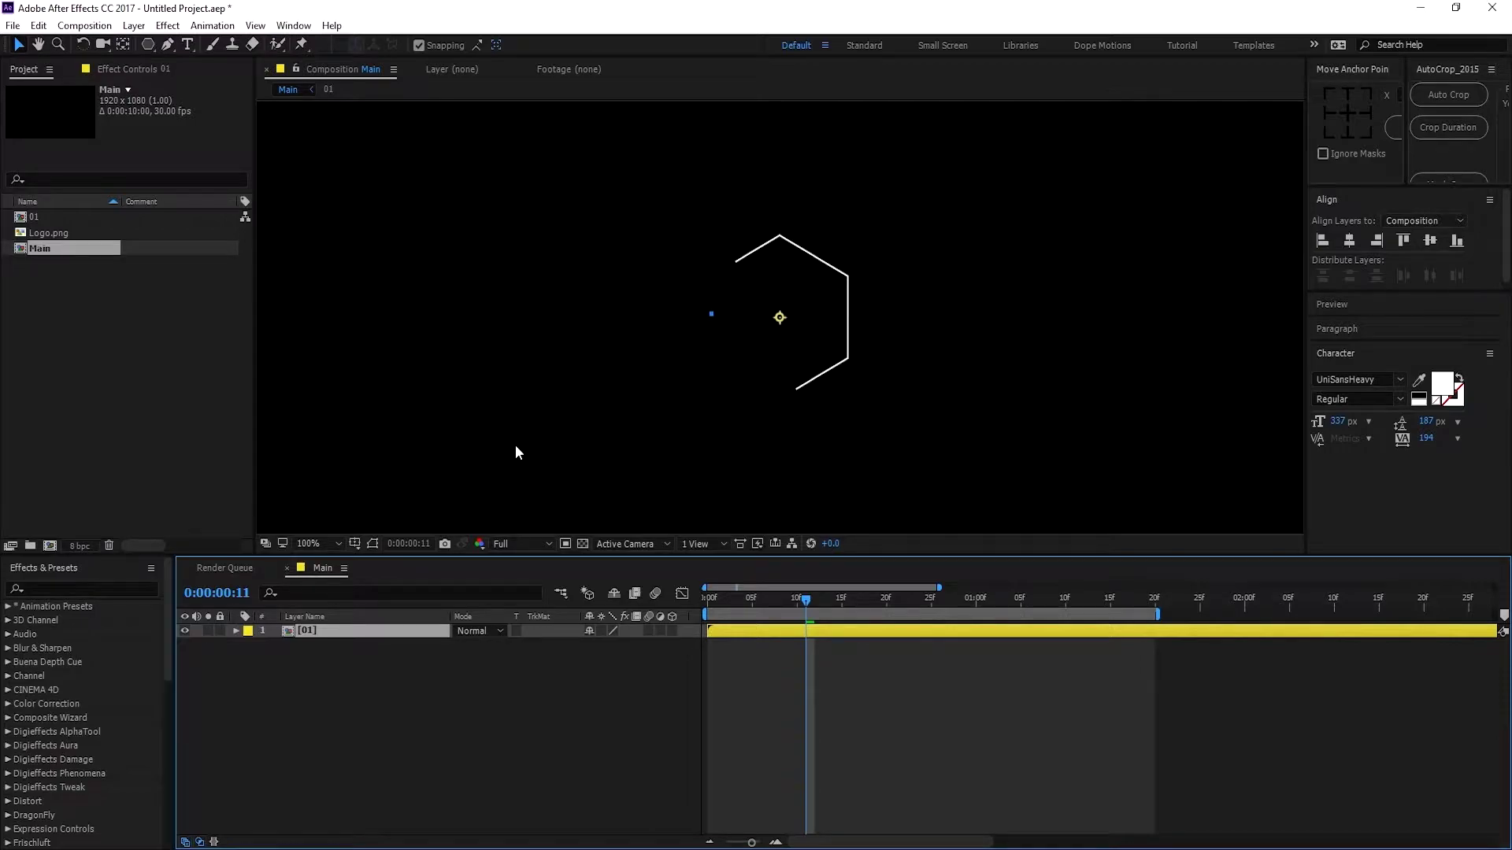
Step: Duplicate the 01 pre-comp layer and place the copy to the right of the original so both hexagons share a vertical edge
{"action": "key", "text": "ctrl+d"}
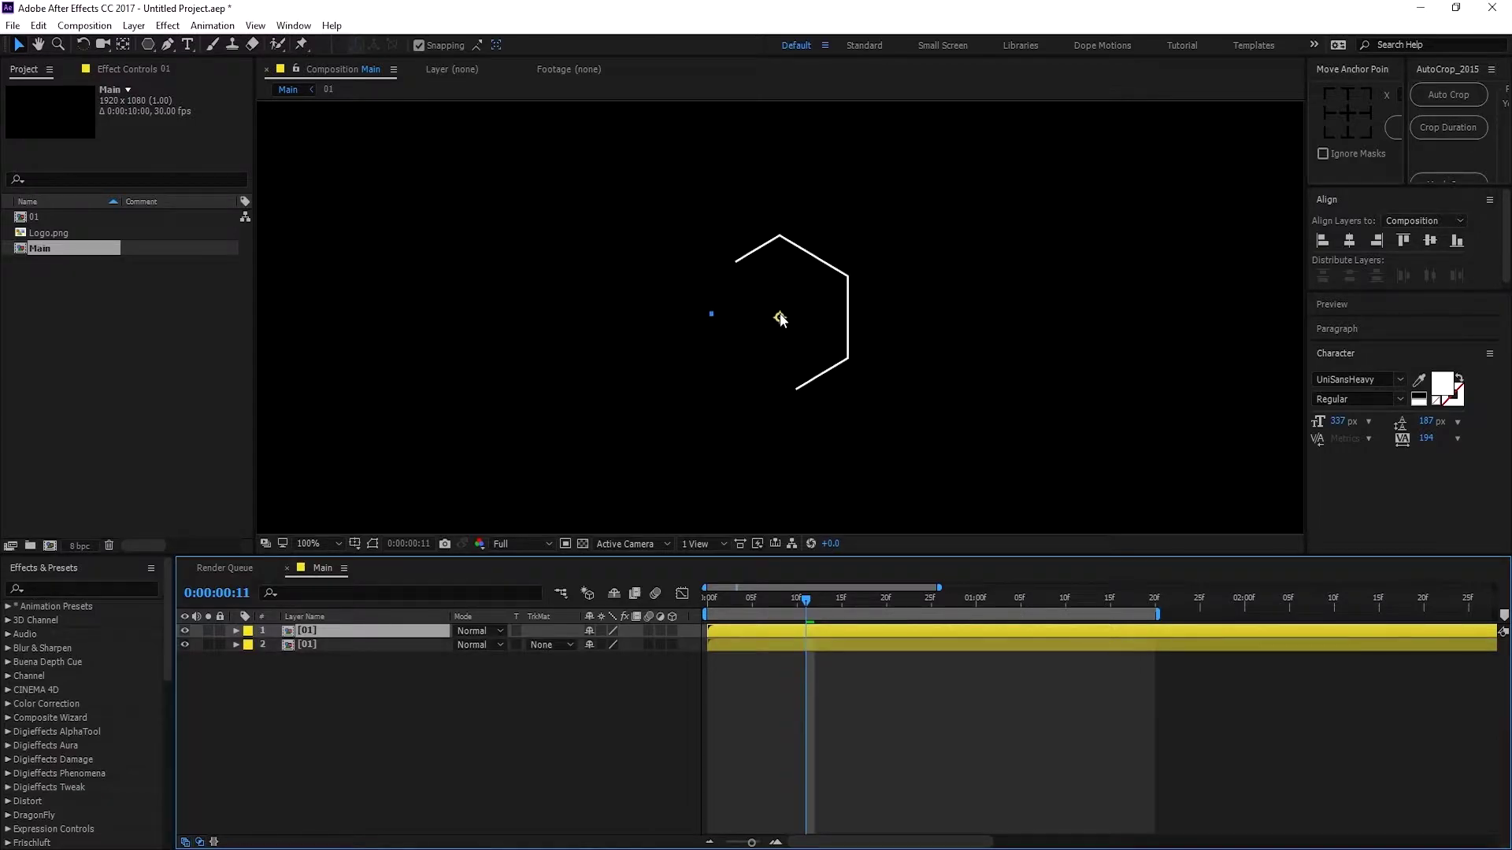
{"action": "left_click_drag", "start_coordinate": [780, 318], "coordinate": [904, 319]}
{"action": "left_click_drag", "start_coordinate": [860, 605], "coordinate": [1029, 601]}
{"action": "key", "text": "period"}
{"action": "scroll", "coordinate": [824, 328], "scroll_direction": "right", "scroll_amount": 3}
{"action": "left_click_drag", "start_coordinate": [836, 327], "coordinate": [848, 328]}
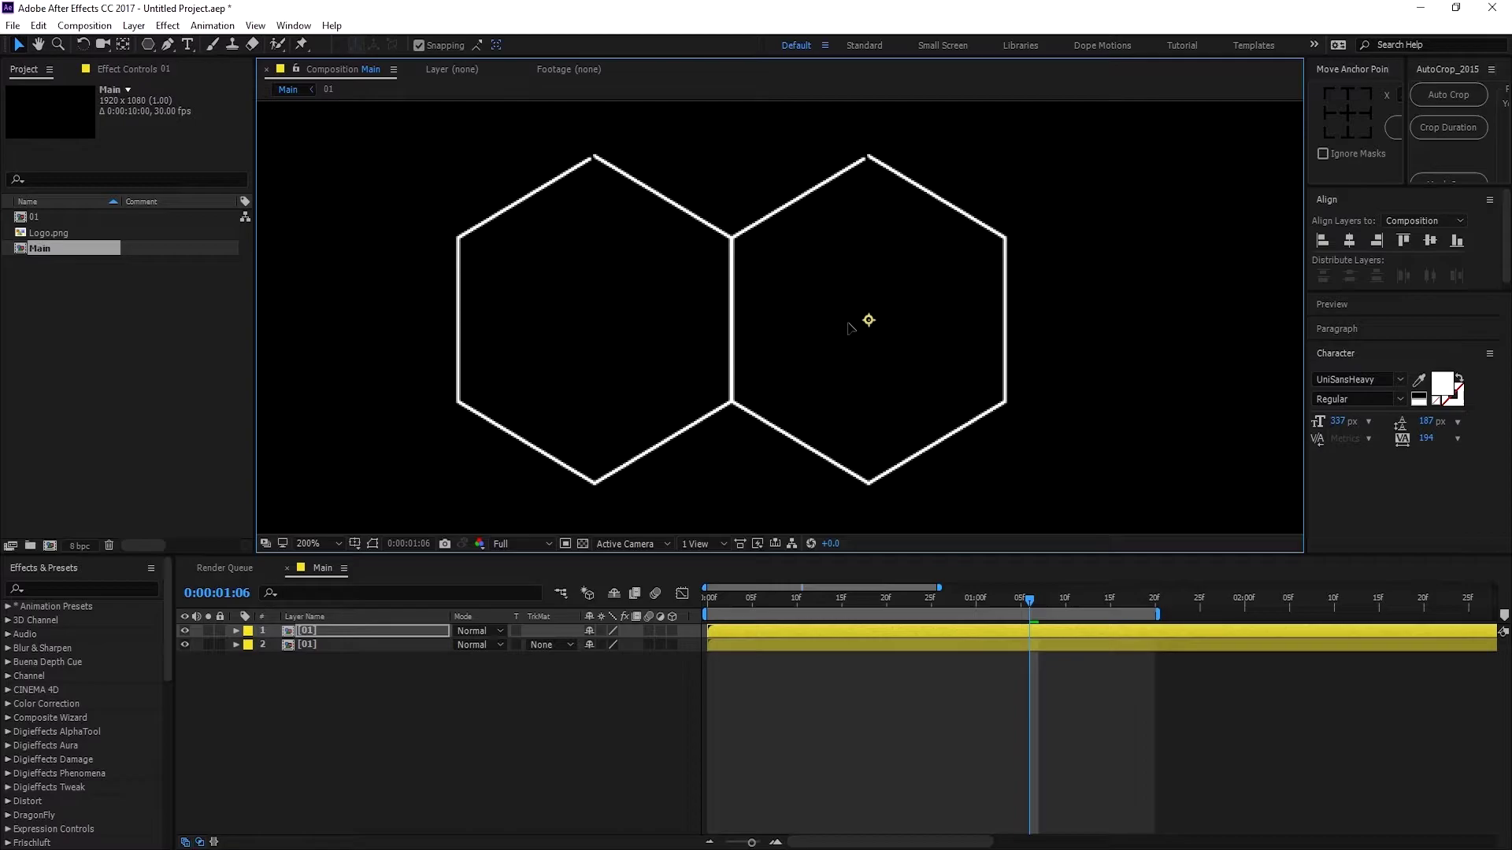
Step: Duplicate the 01 pre-comp layer and place the copy left of the existing hexagons, nudged so they share a vertical edge
{"action": "key", "text": "comma"}
{"action": "key", "text": "ctrl+d"}
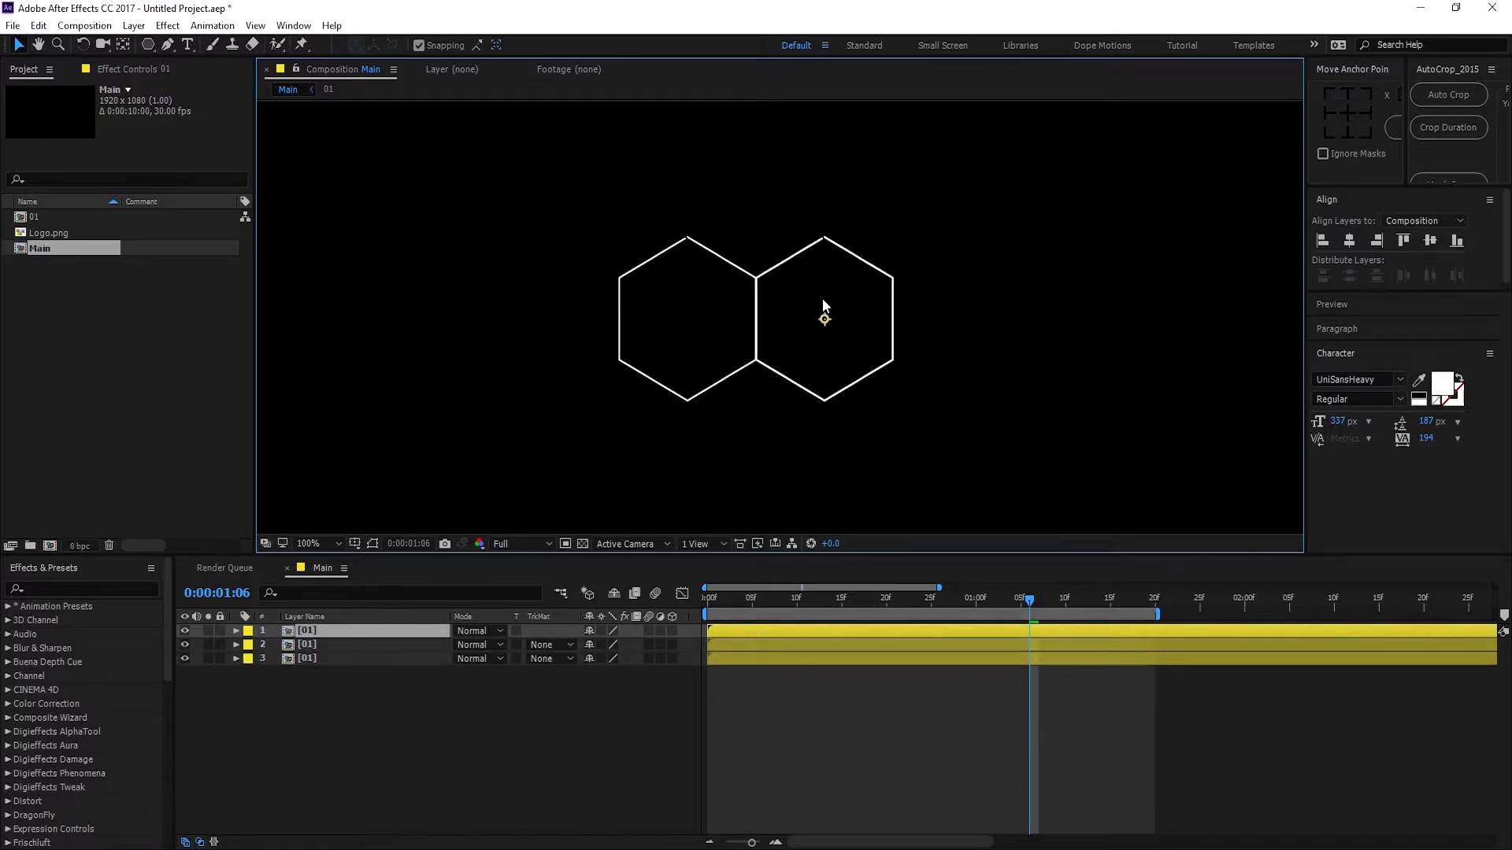
{"action": "key", "text": "ctrl+shift+a"}
{"action": "left_click_drag", "start_coordinate": [807, 312], "coordinate": [532, 307]}
{"action": "key", "text": "period"}
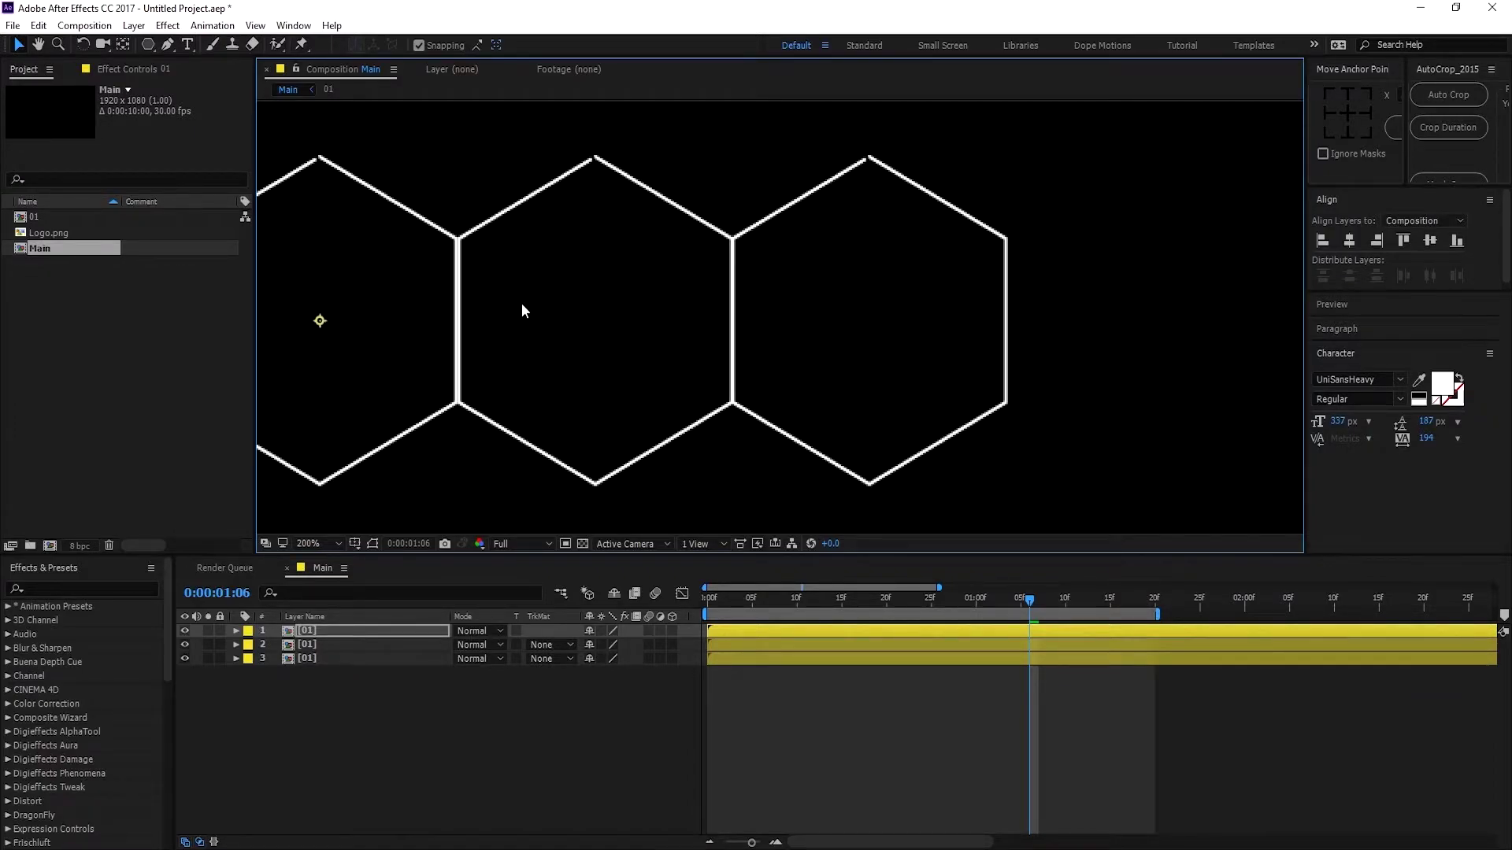
{"action": "key", "text": "Right"}
{"action": "key", "text": "Right"}
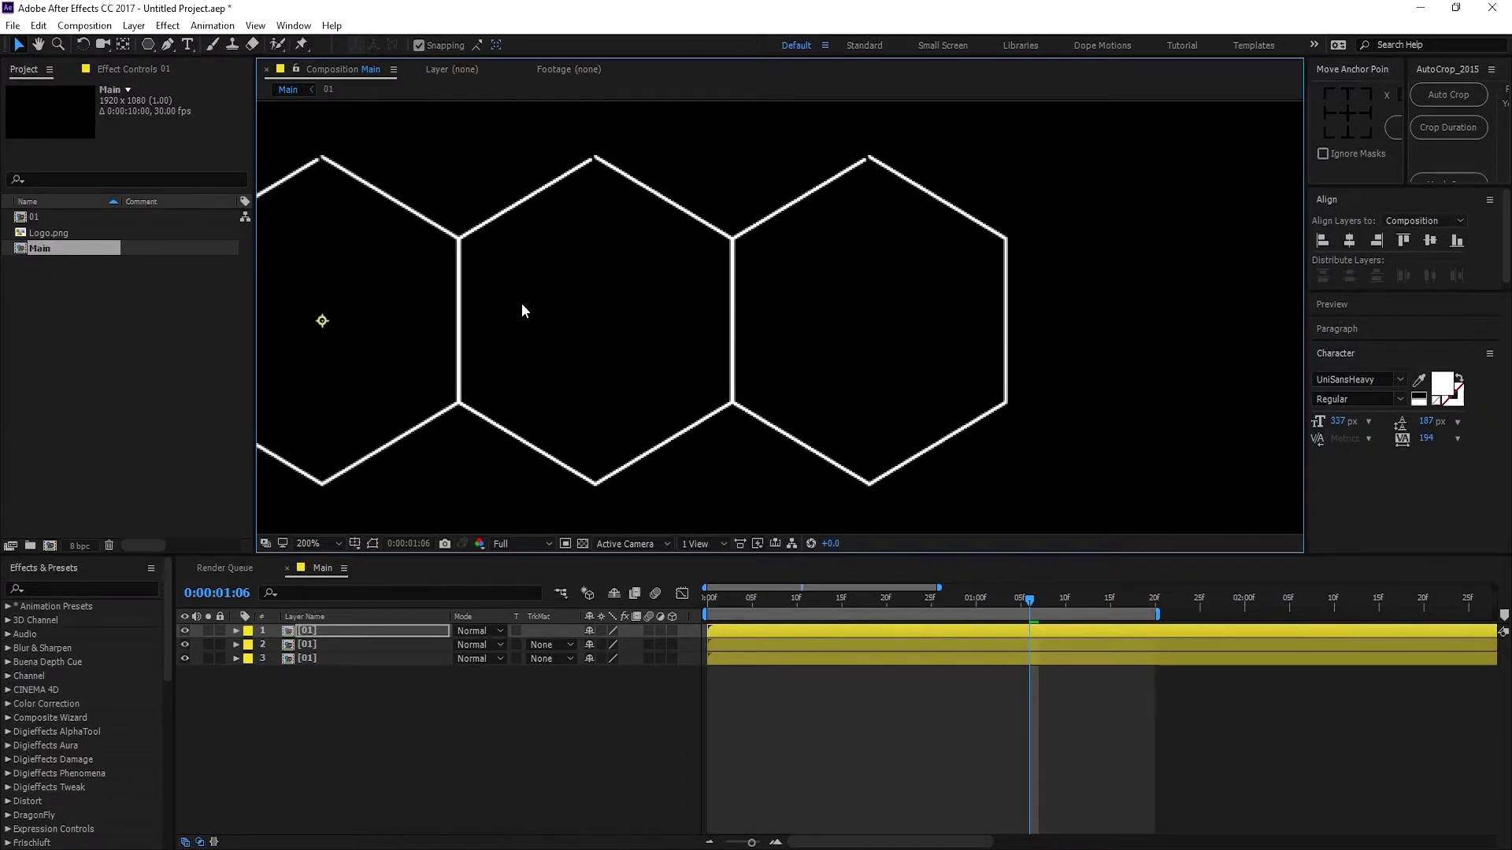
{"action": "key", "text": "Right"}
{"action": "key", "text": "Right"}
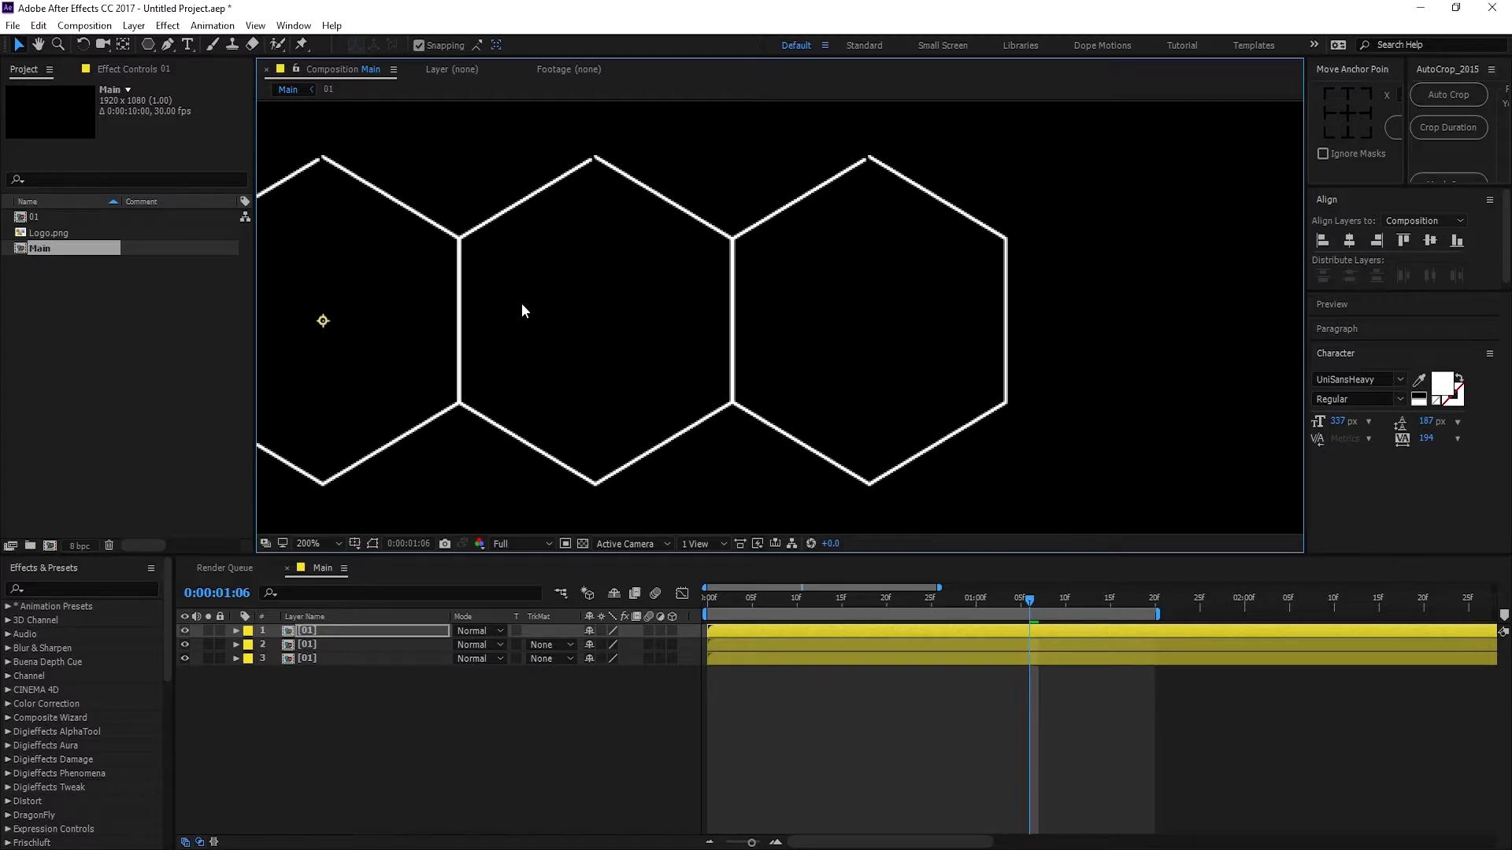
Step: Duplicate the hexagon layer into two more copies and nest them side by side above the row of three
{"action": "key", "text": "comma"}
{"action": "left_click_drag", "start_coordinate": [523, 310], "coordinate": [644, 322]}
{"action": "key", "text": "ctrl+d"}
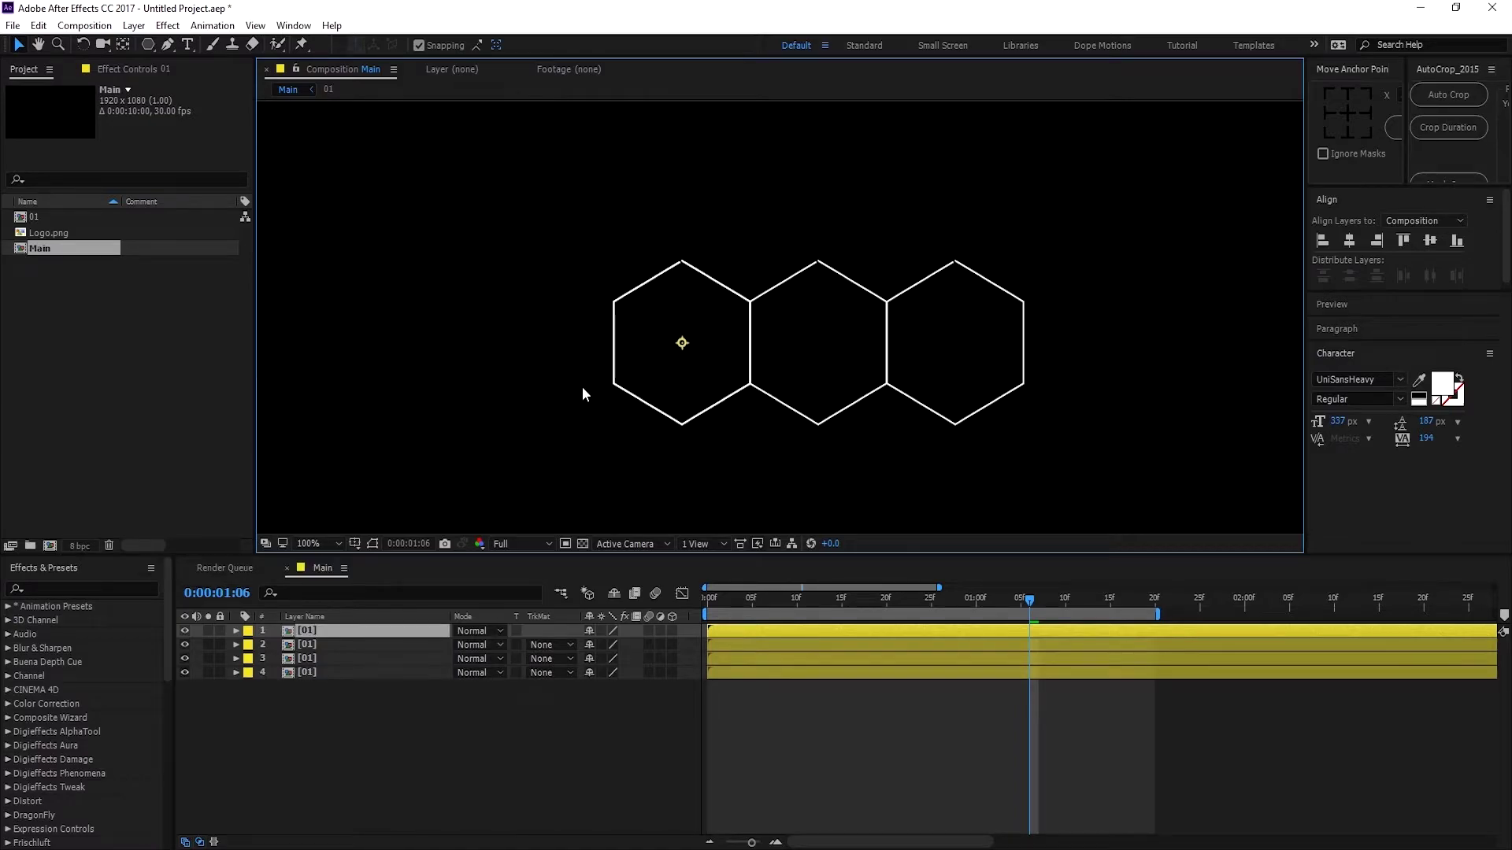
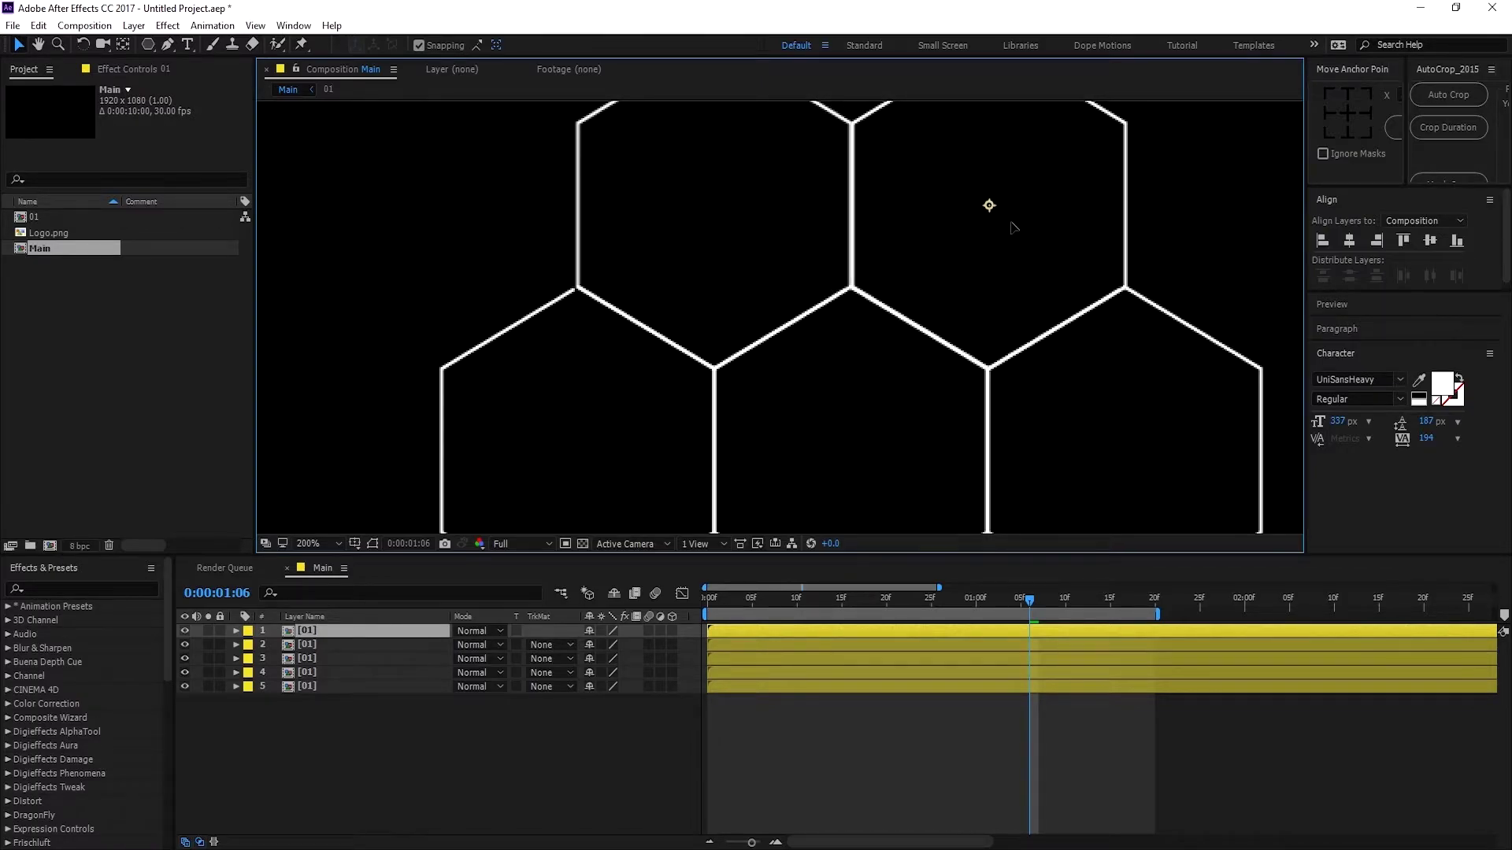
{"action": "scroll", "coordinate": [979, 229], "scroll_direction": "down", "scroll_amount": 4}
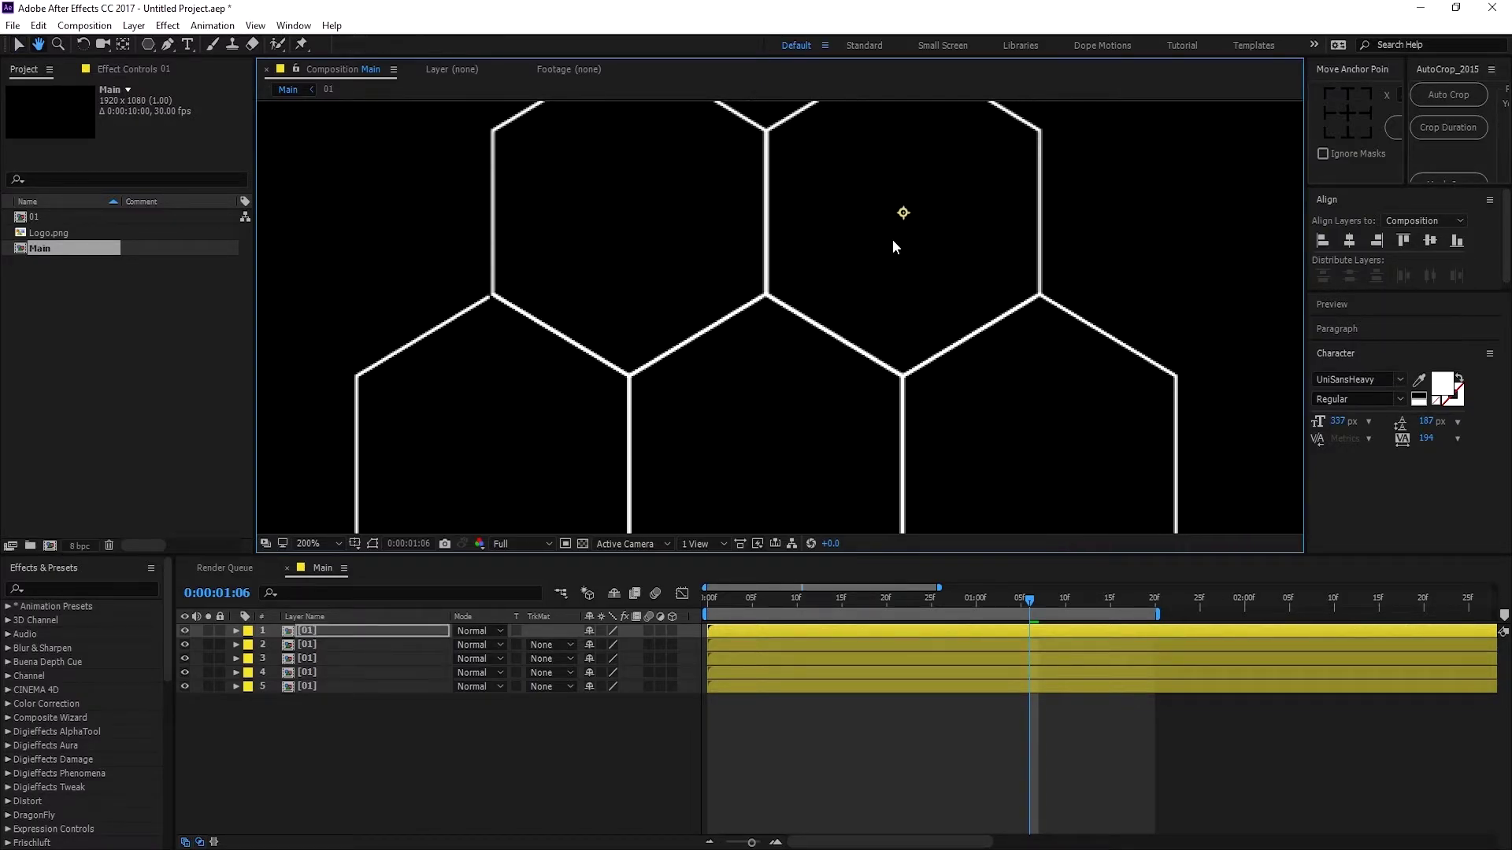
Step: Duplicate both upper-row hexagons and fit the copies beneath the row of three, completing the ring around the centre hexagon
{"action": "left_click", "coordinate": [313, 645], "text": "shift"}
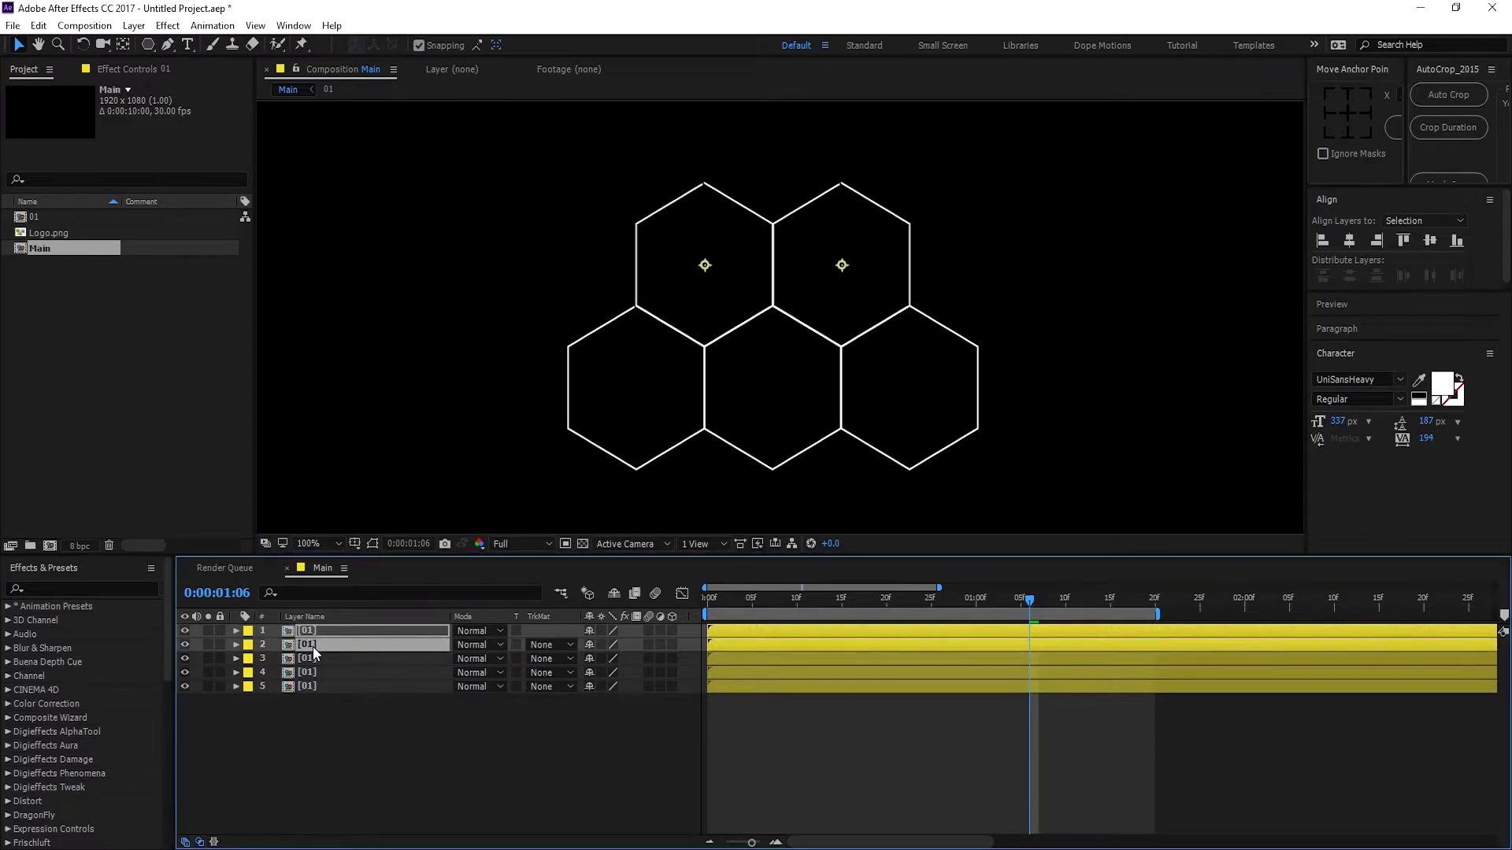
{"action": "key", "text": "ctrl+d"}
{"action": "left_click_drag", "start_coordinate": [848, 268], "coordinate": [848, 517]}
{"action": "key", "text": "Up"}
{"action": "key", "text": "Up"}
{"action": "key", "text": "Up"}
{"action": "key", "text": "Up"}
{"action": "key", "text": "Up"}
{"action": "key", "text": "Up"}
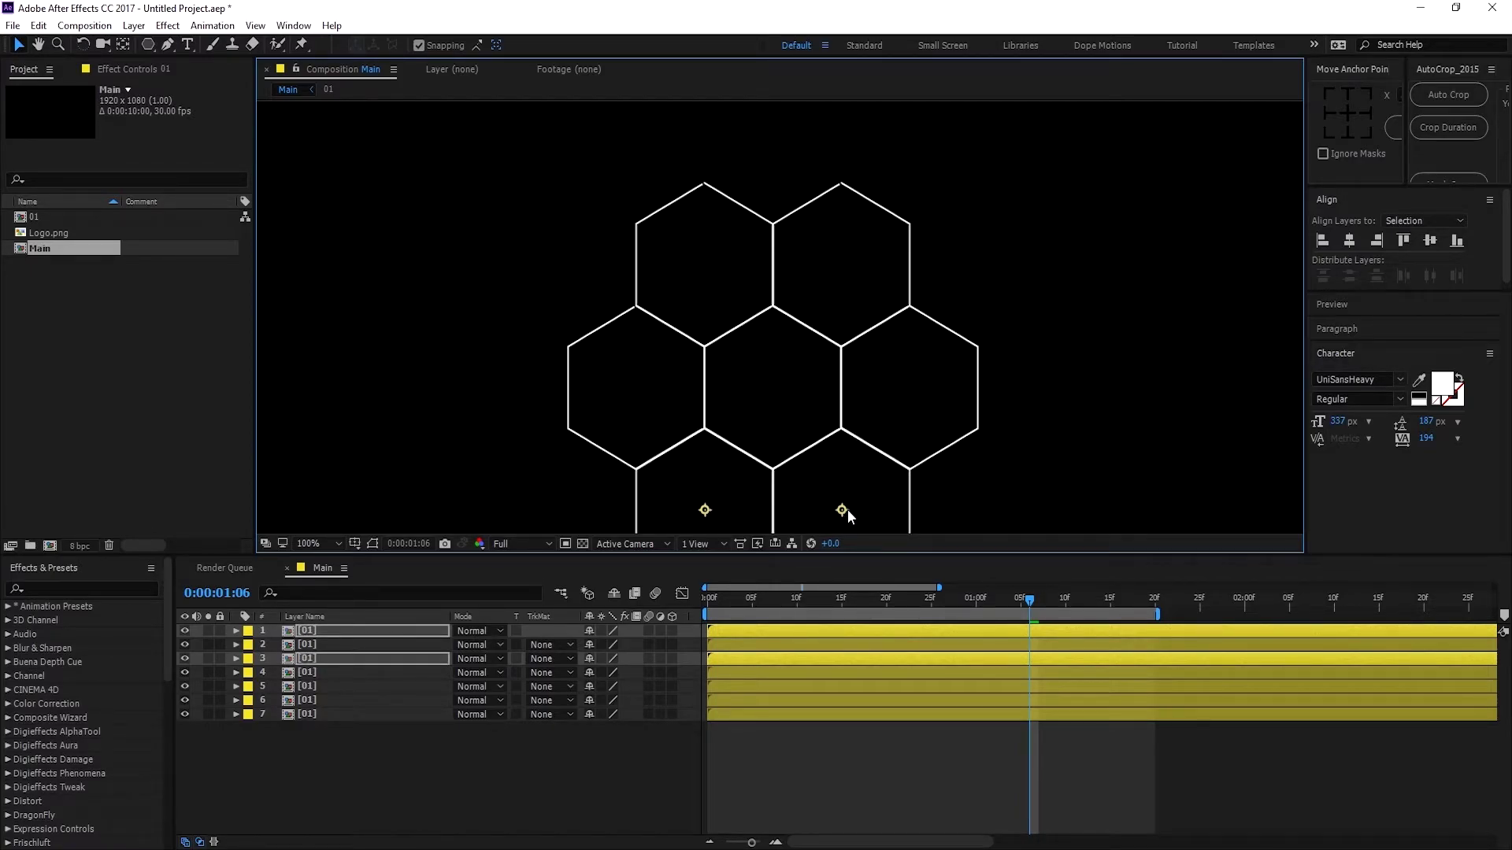
{"action": "key", "text": "Down"}
Step: Scrub the timeline to 0:00:00:21 to preview the whole hexagon pattern drawing on
{"action": "scroll", "coordinate": [801, 321], "scroll_direction": "down", "scroll_amount": 2}
{"action": "left_click", "coordinate": [791, 759]}
{"action": "mouse_move", "coordinate": [718, 597]}
{"action": "left_mouse_down"}
{"action": "mouse_move", "coordinate": [1052, 611]}
{"action": "mouse_move", "coordinate": [762, 620]}
{"action": "mouse_move", "coordinate": [999, 629]}
{"action": "mouse_move", "coordinate": [799, 647]}
{"action": "mouse_move", "coordinate": [896, 649]}
{"action": "left_mouse_up"}
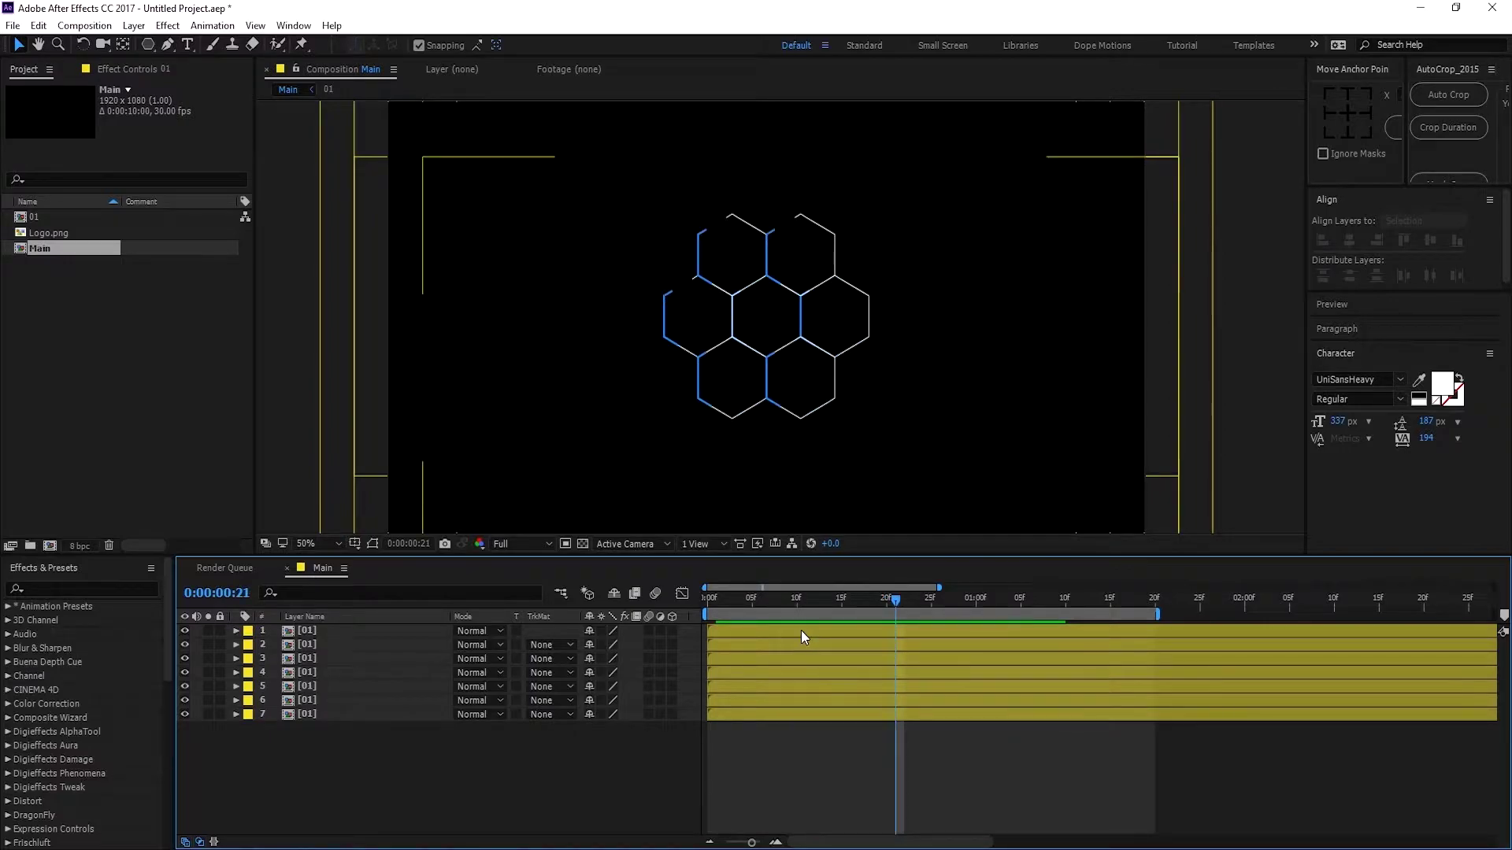
Step: Change the label colour of the centre hexagon's layer, layer 7, to red
{"action": "left_click", "coordinate": [330, 712]}
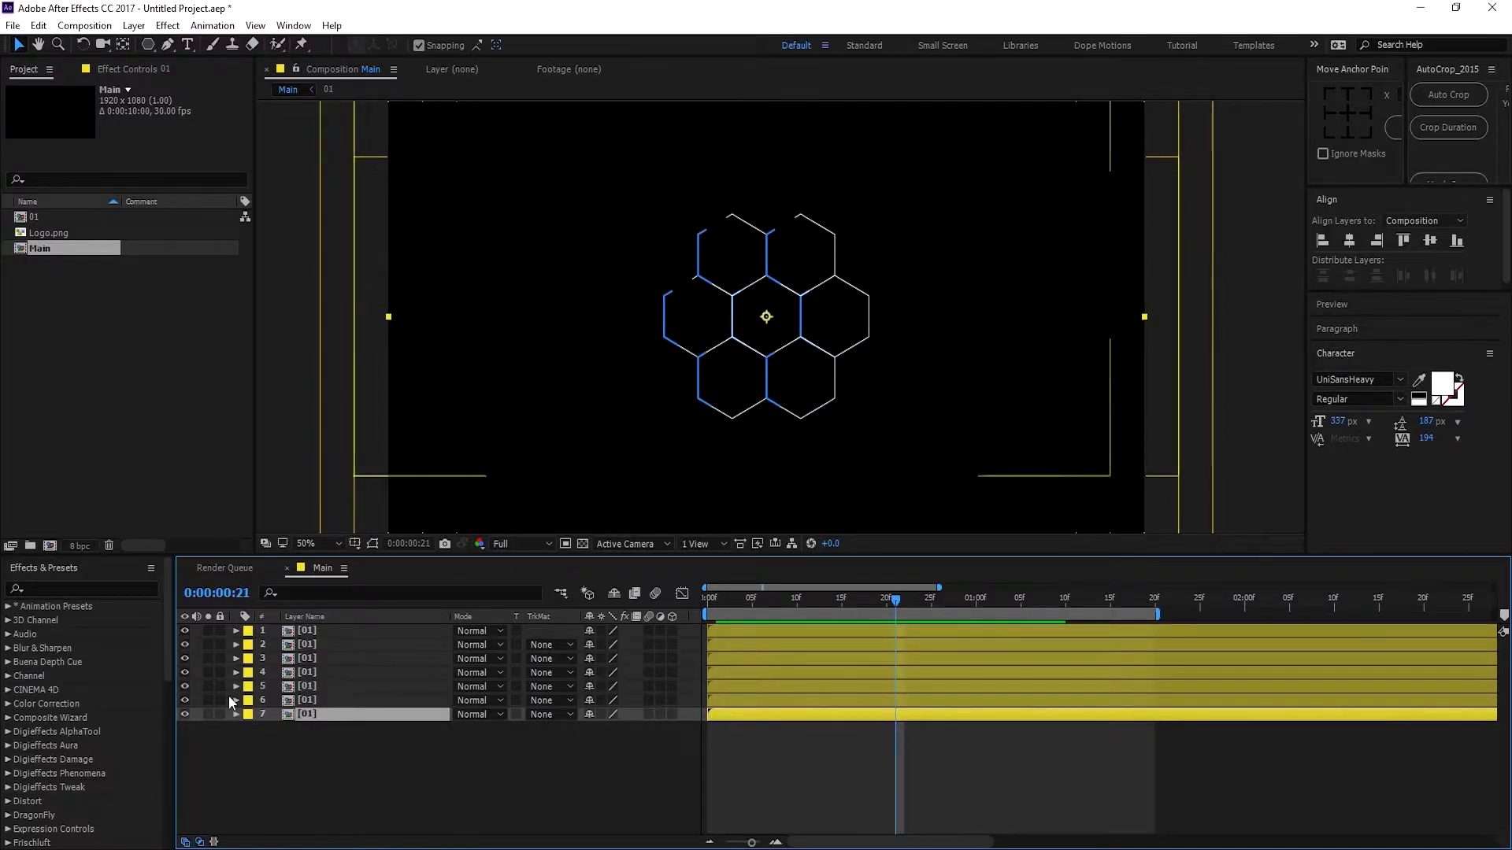
{"action": "left_click", "coordinate": [247, 714]}
{"action": "left_click", "coordinate": [282, 440]}
{"action": "left_click", "coordinate": [313, 771]}
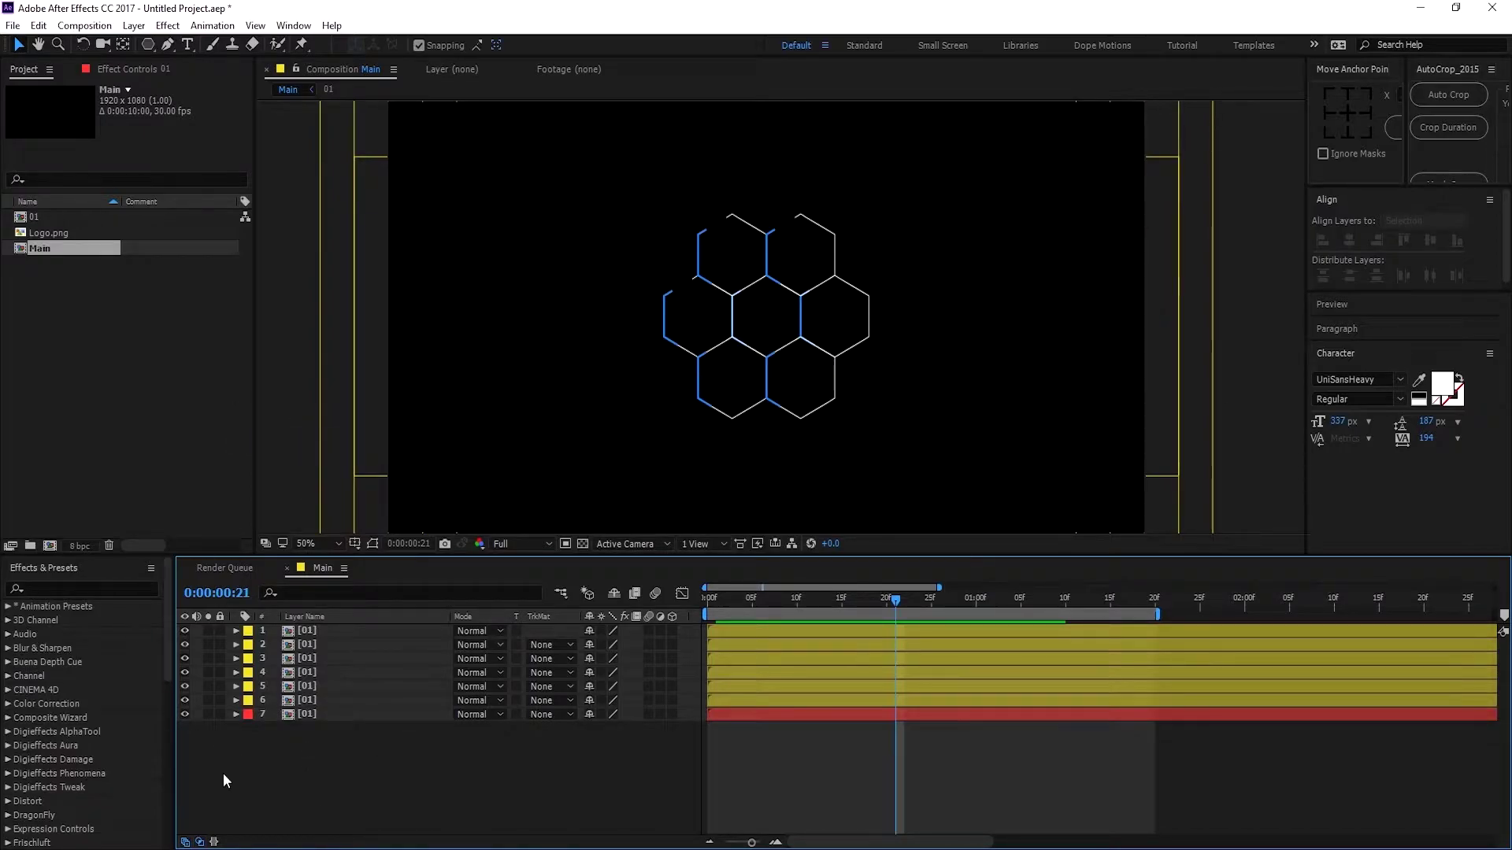
Step: Copy both shape layers, 01 and 02, from the 01 pre-comp and paste them into the Main composition
{"action": "double_click", "coordinate": [307, 713]}
{"action": "left_click", "coordinate": [318, 644]}
{"action": "key", "text": "ctrl+a"}
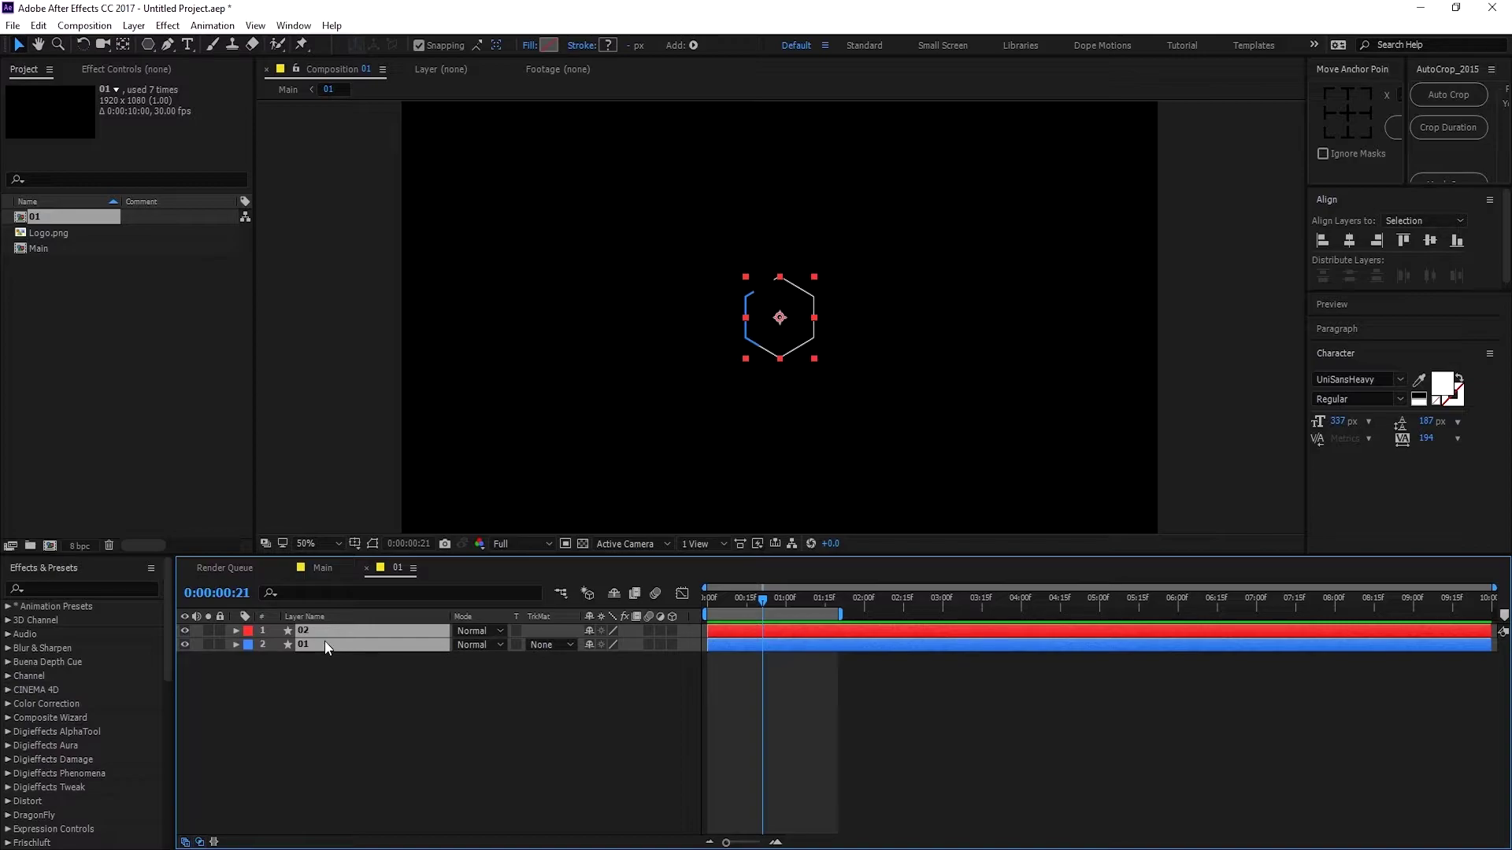
{"action": "left_click", "coordinate": [320, 566]}
{"action": "left_click", "coordinate": [371, 764]}
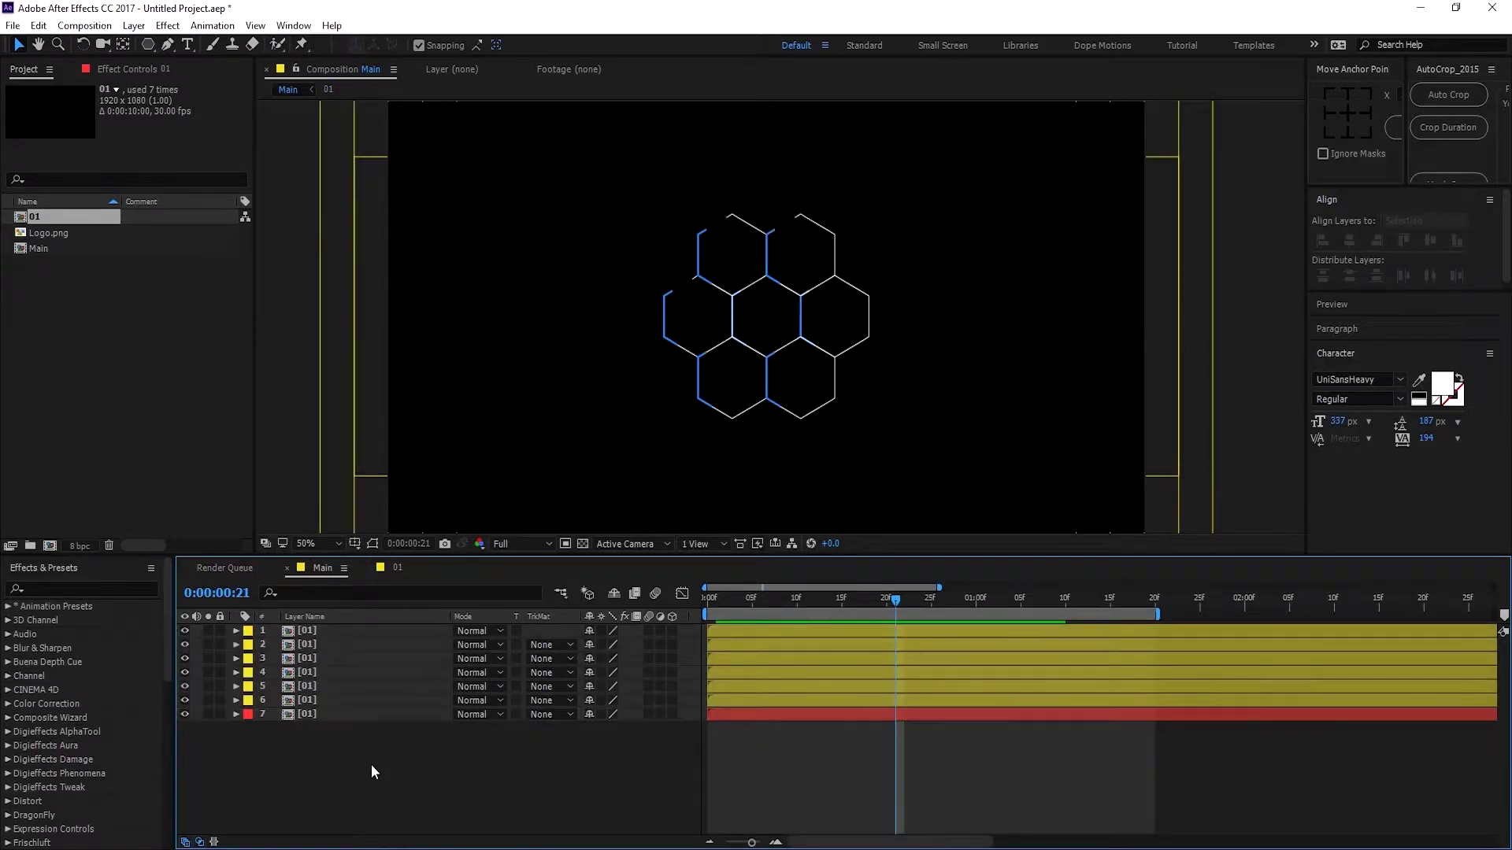
{"action": "key", "text": "ctrl+v"}
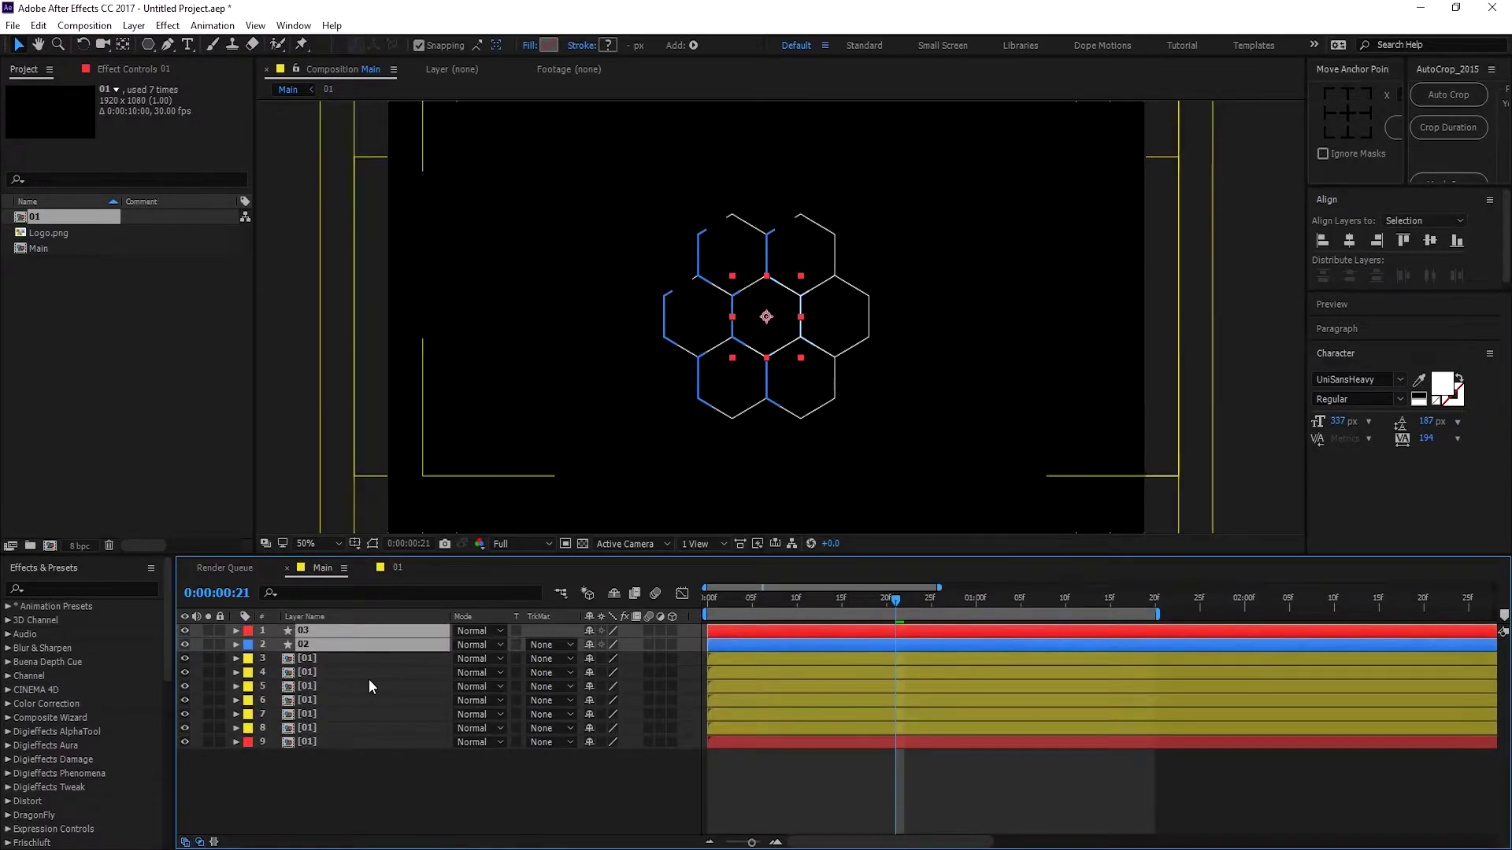
Step: Set the Outer Radius of the polystar path in pasted layer 03 to 300
{"action": "left_click", "coordinate": [235, 630]}
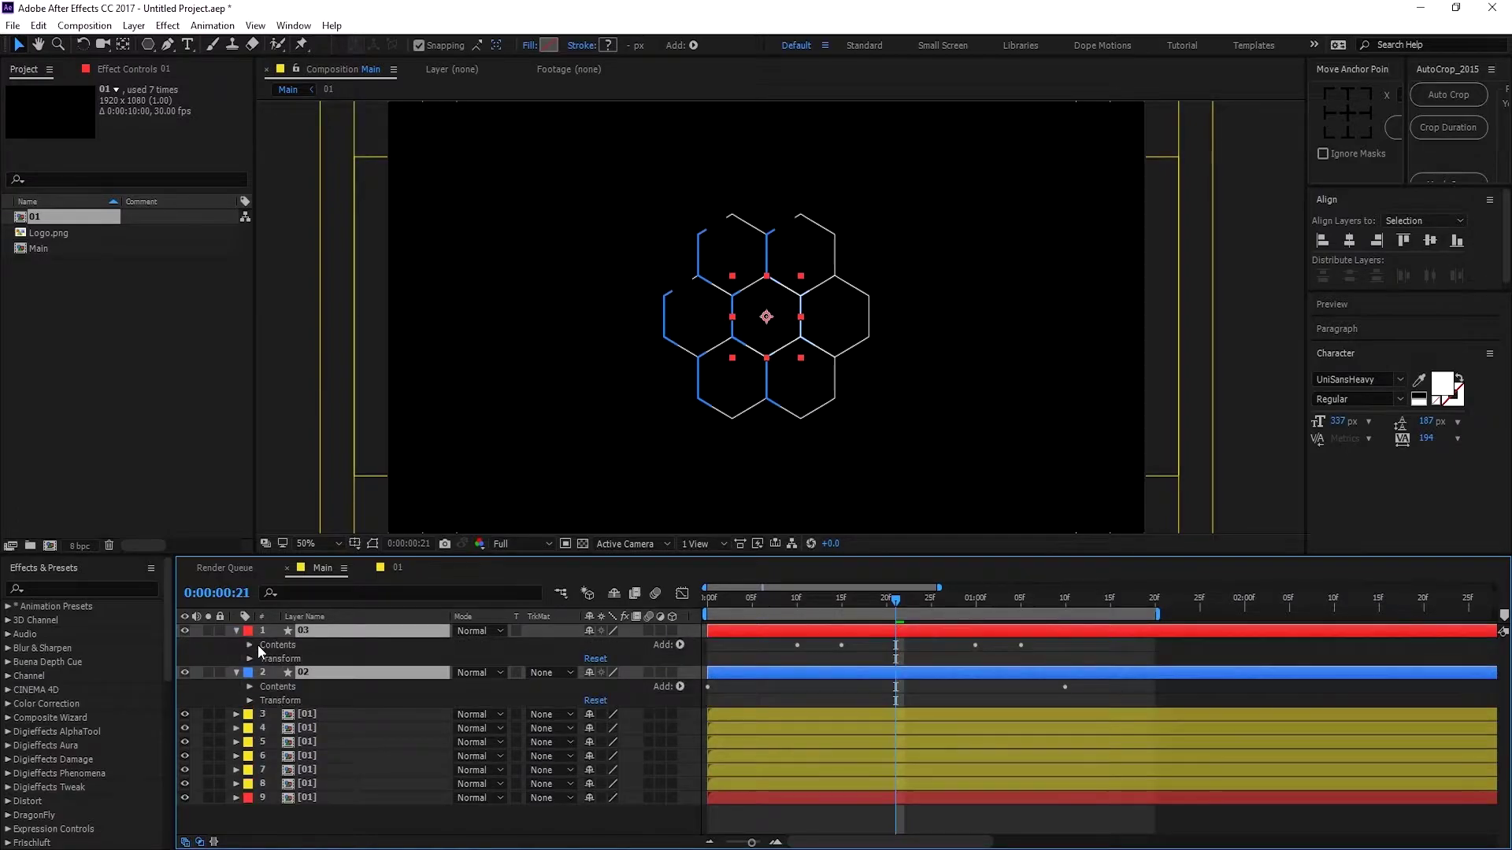
{"action": "left_click", "coordinate": [250, 645]}
{"action": "left_click", "coordinate": [262, 659]}
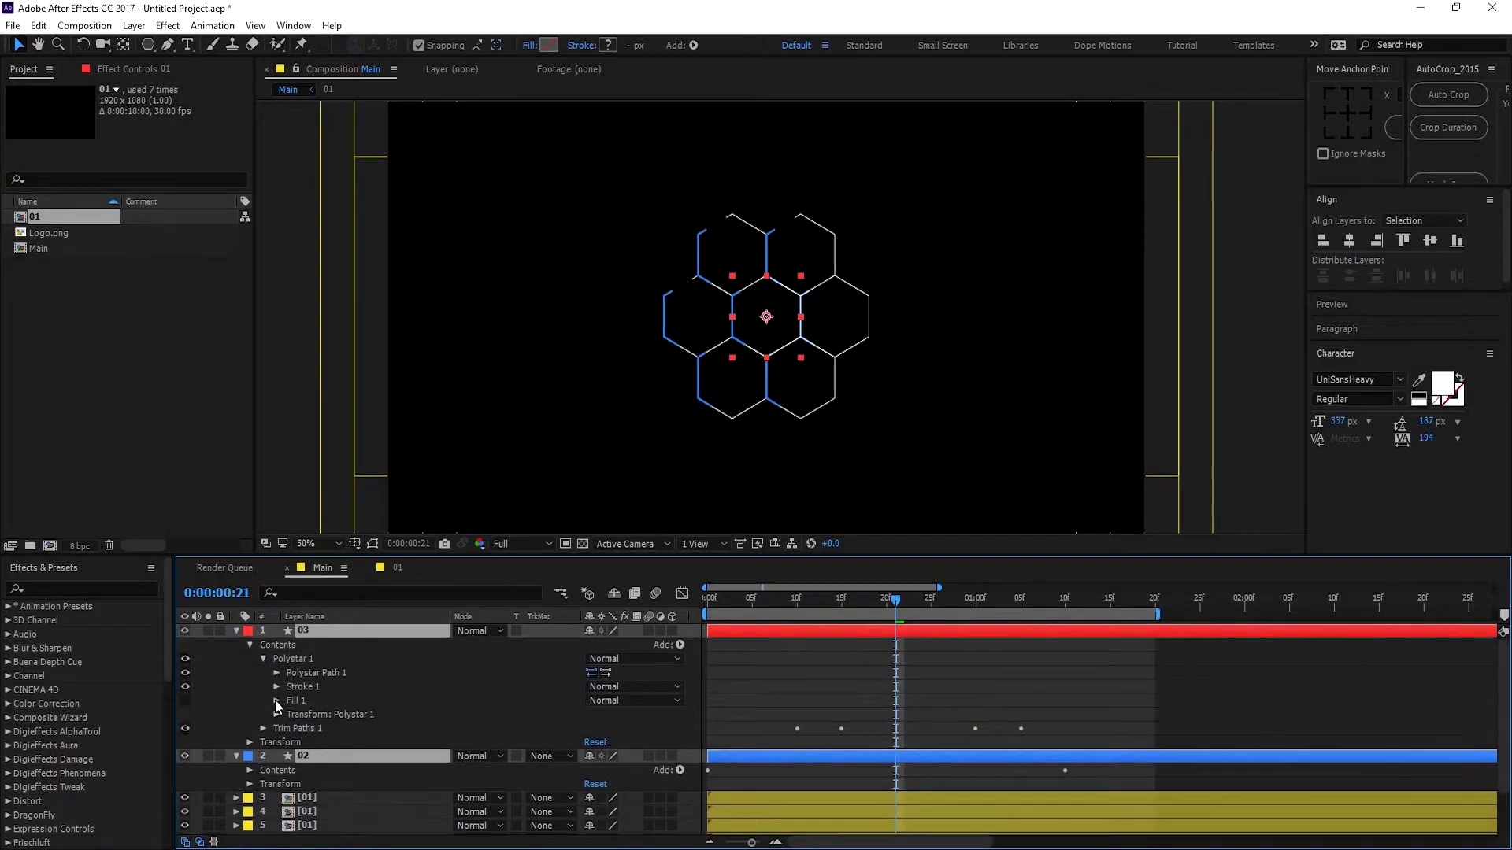
{"action": "left_click", "coordinate": [277, 673]}
{"action": "left_click", "coordinate": [401, 744]}
{"action": "left_click", "coordinate": [592, 742]}
{"action": "type", "text": "300"}
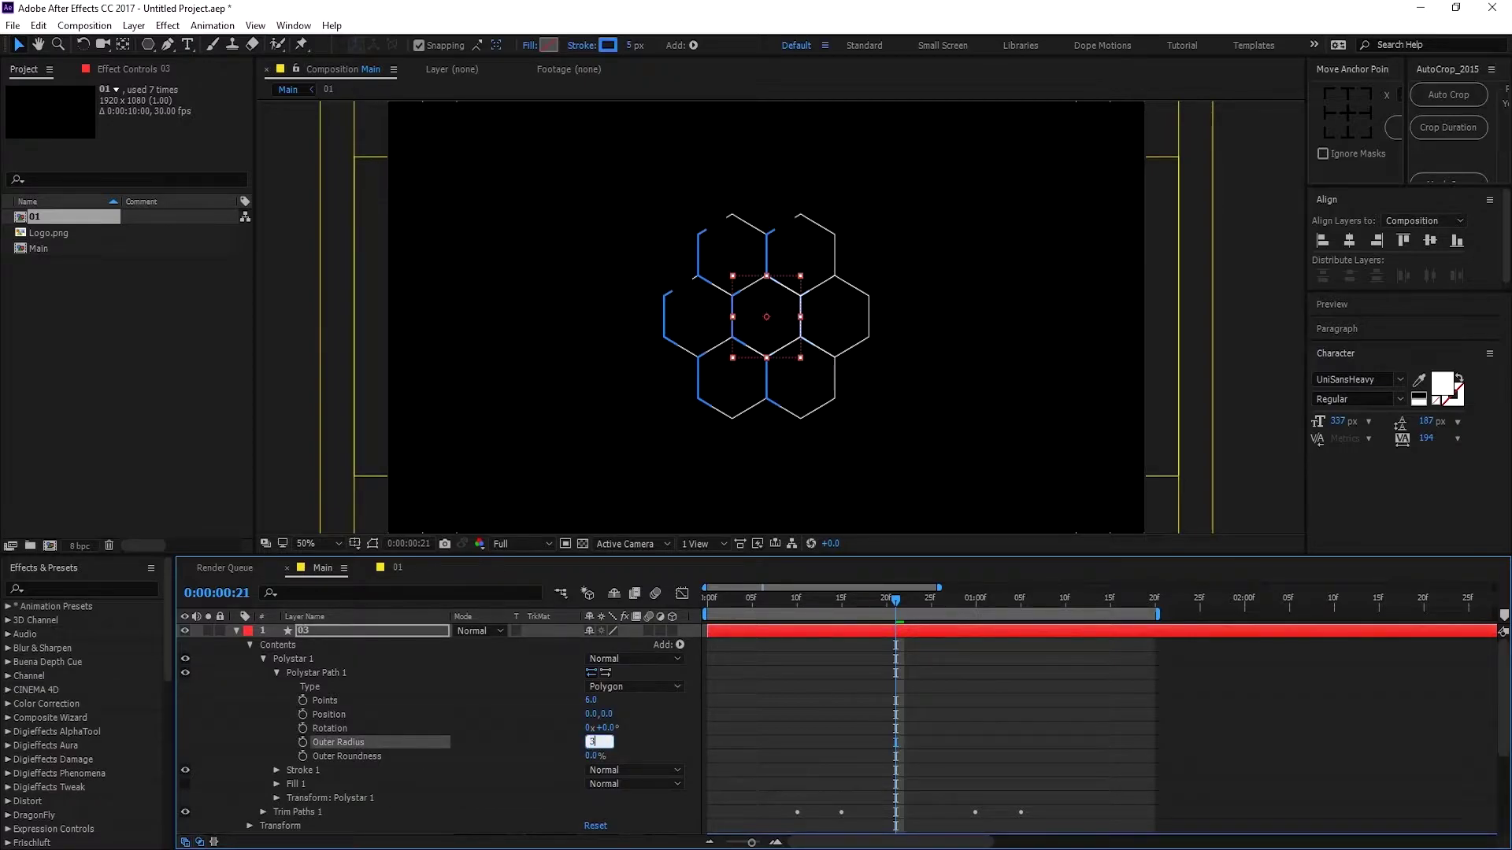
{"action": "key", "text": "Return"}
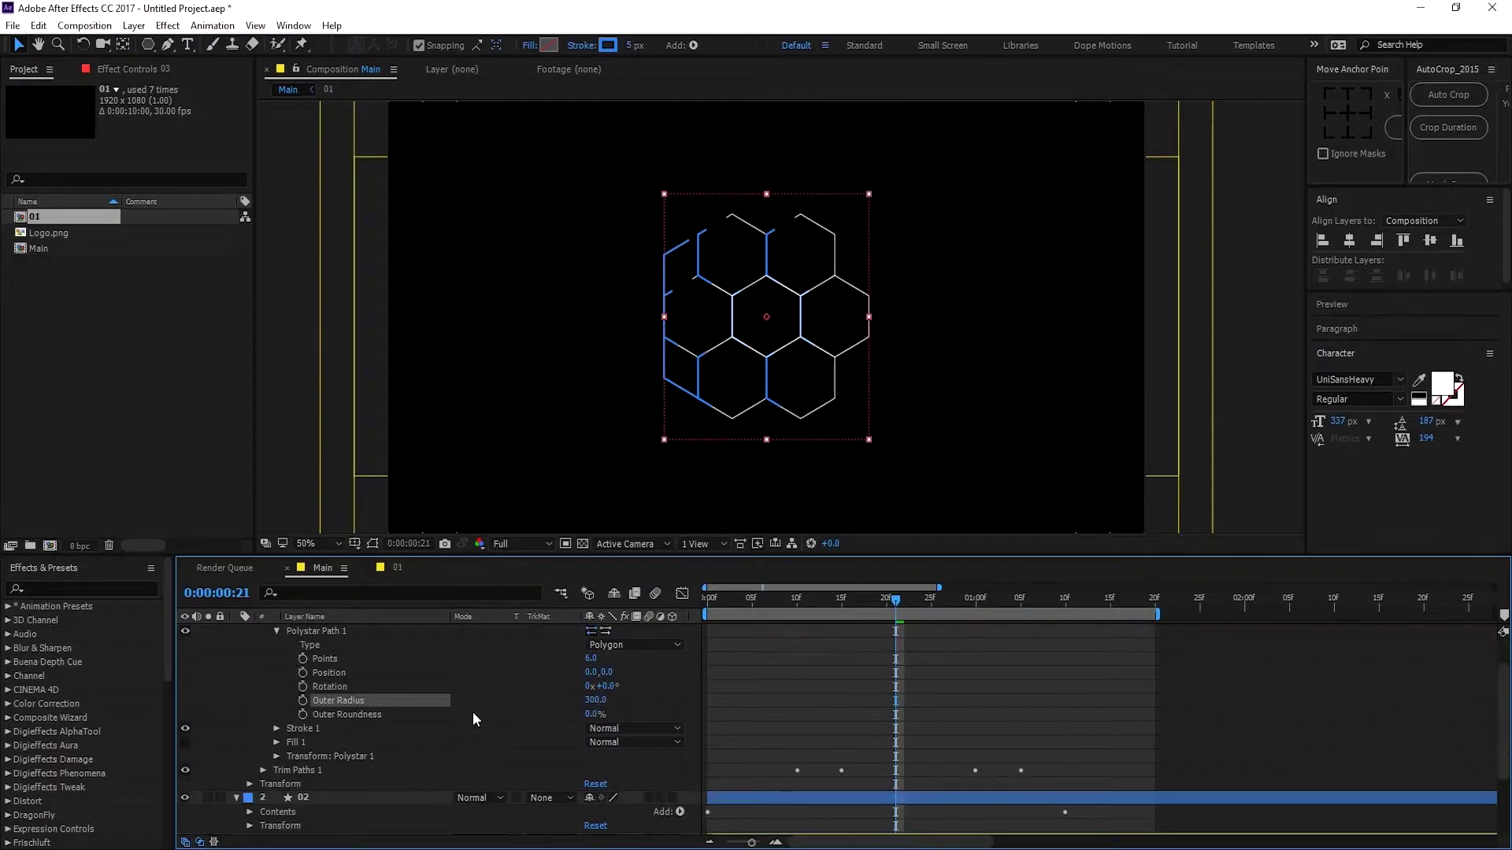
Step: Set the Outer Radius of layer 02's polystar path to 300 and collapse the properties of both shape layers
{"action": "scroll", "coordinate": [473, 712], "scroll_direction": "down", "scroll_amount": 3}
{"action": "left_click", "coordinate": [248, 732]}
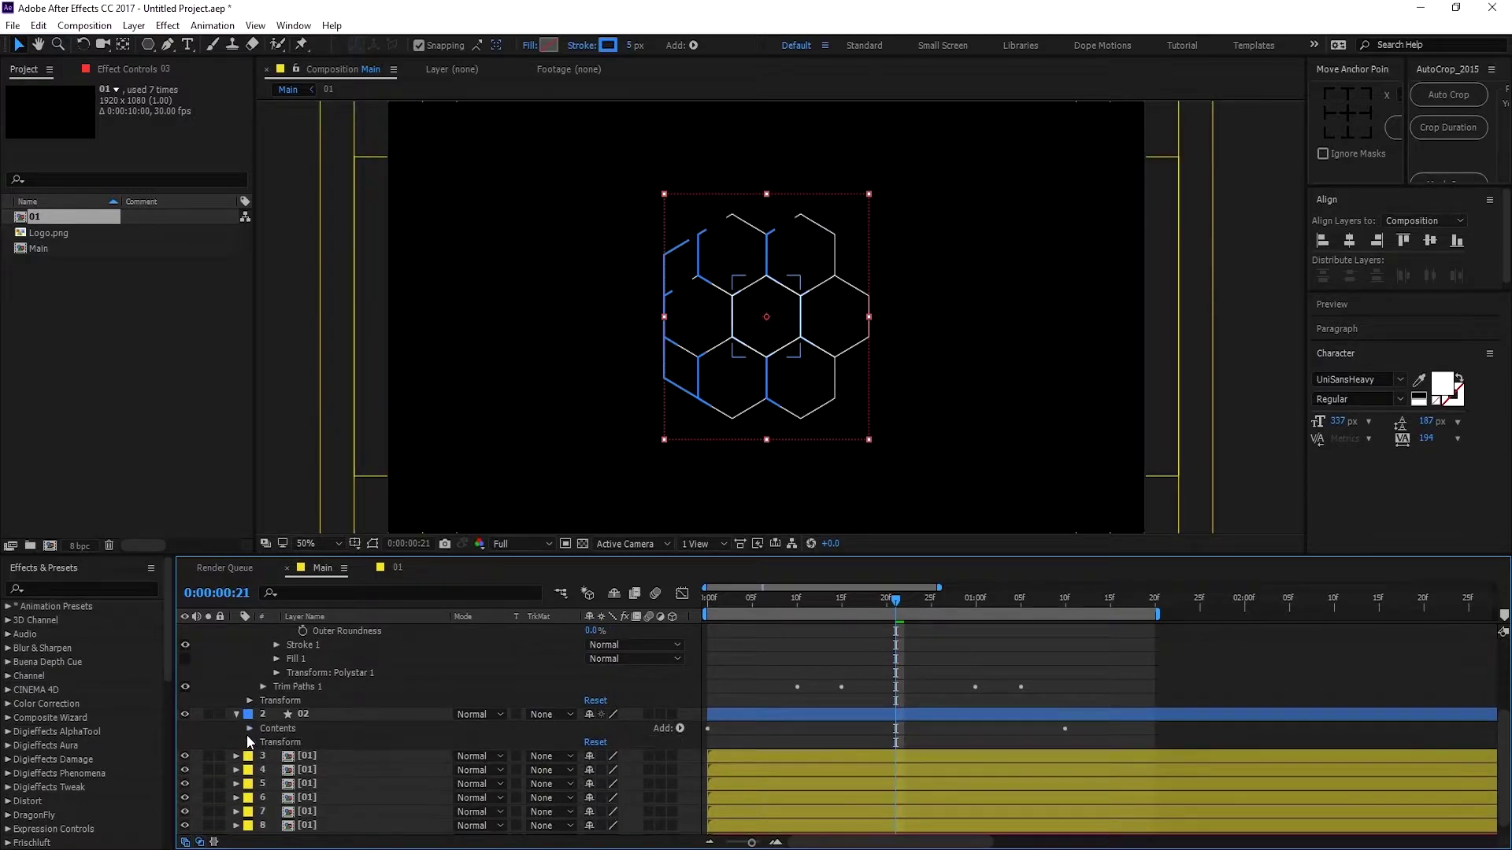
{"action": "left_click", "coordinate": [263, 741]}
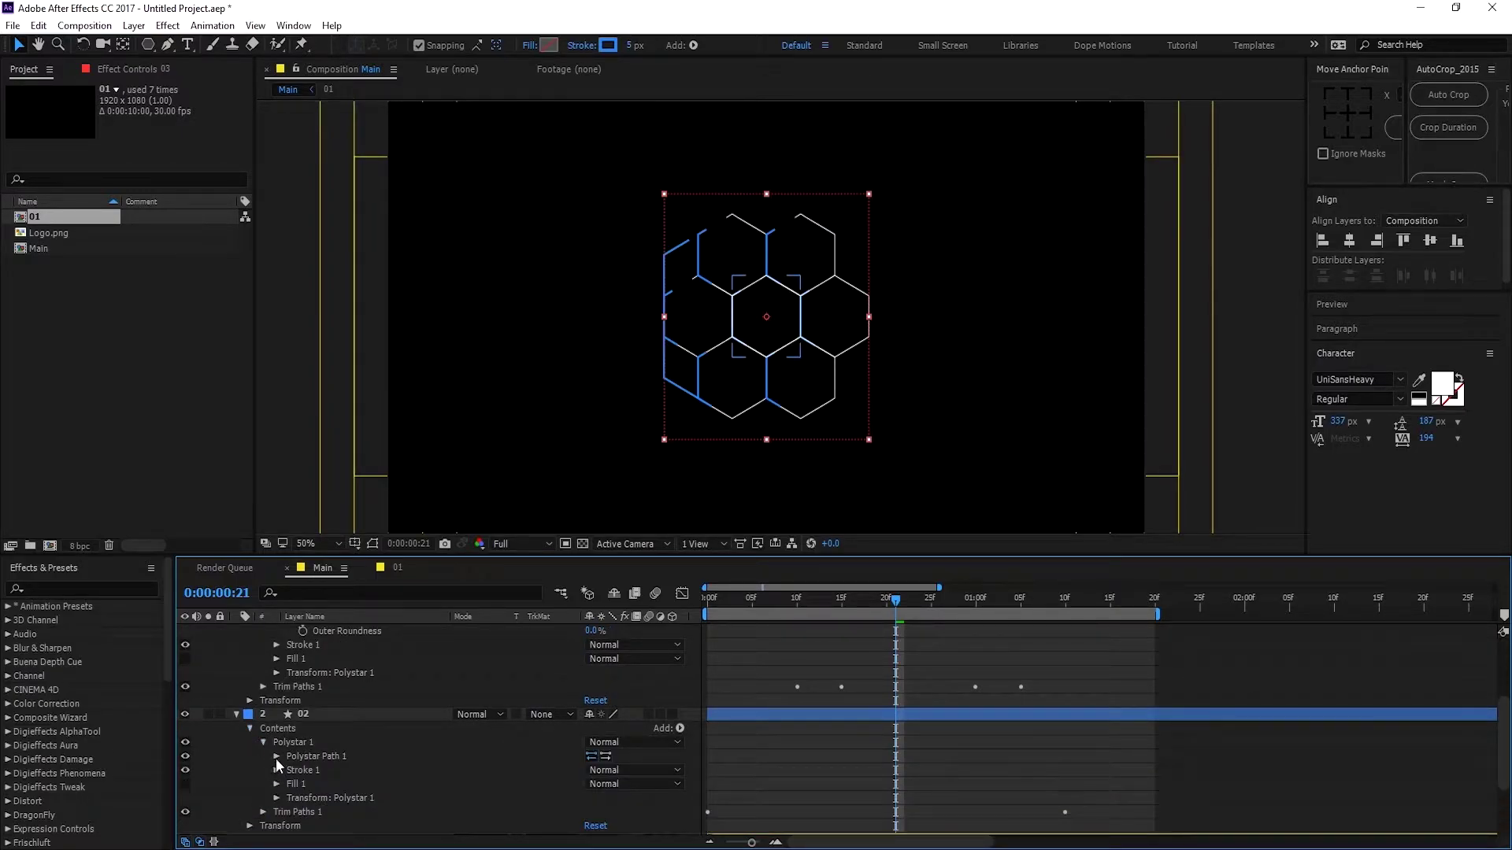
{"action": "left_click", "coordinate": [276, 757]}
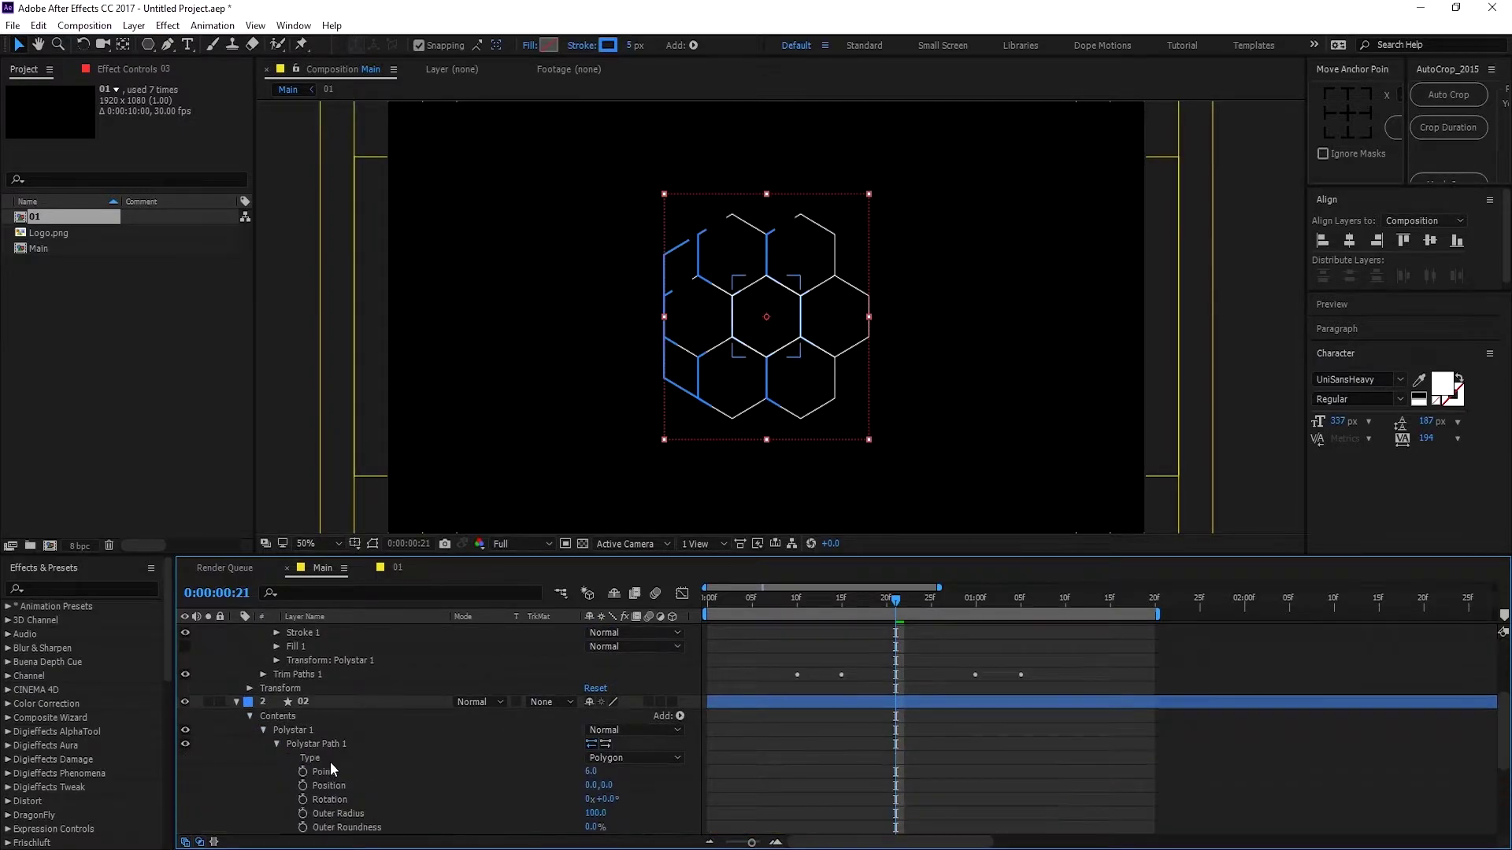
{"action": "left_click", "coordinate": [594, 812]}
{"action": "type", "text": "300"}
{"action": "key", "text": "Return"}
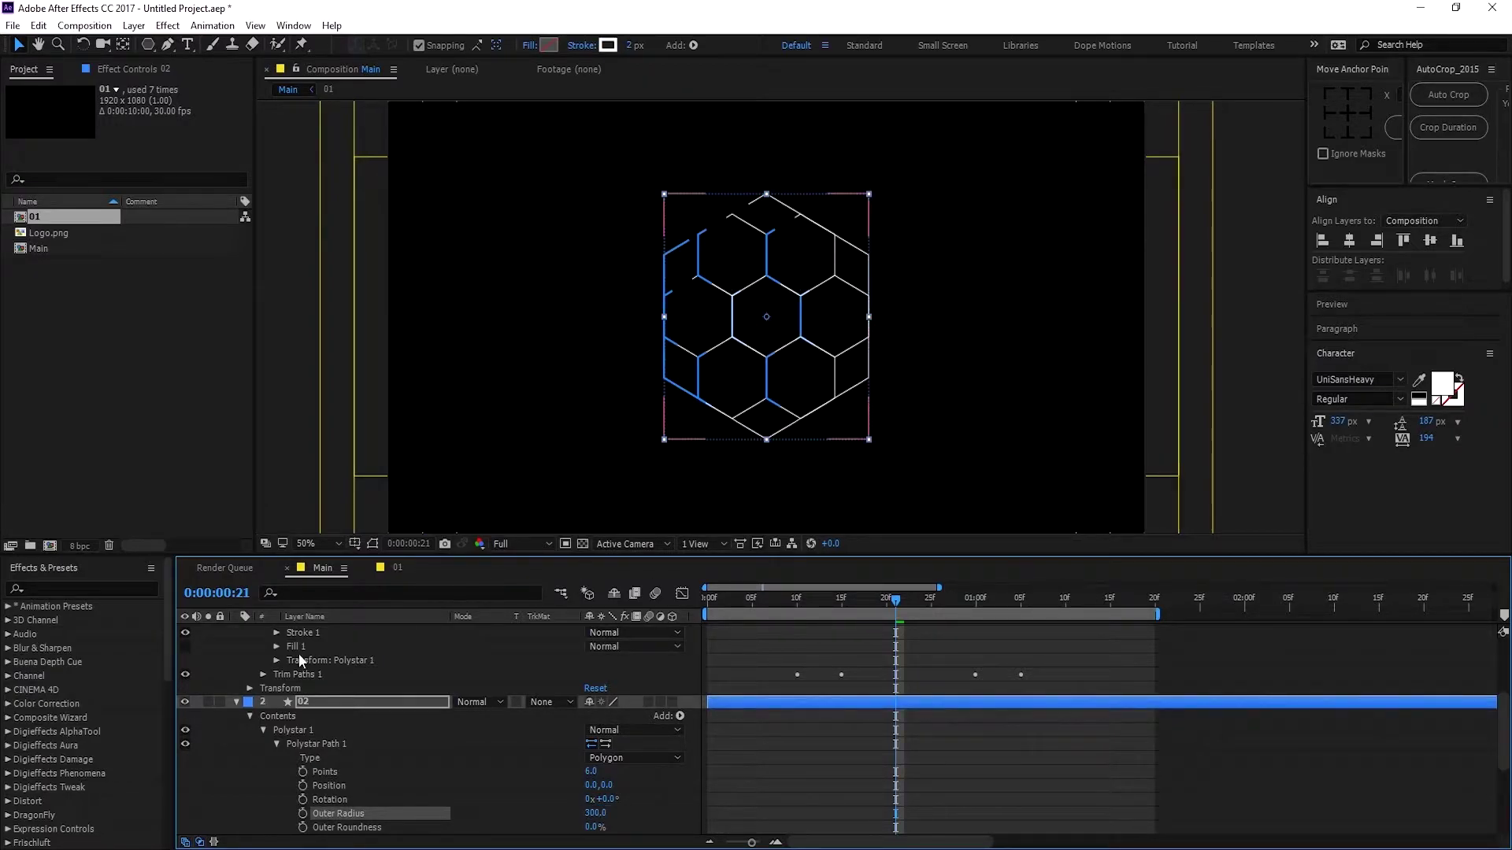
{"action": "left_click", "coordinate": [240, 698]}
{"action": "scroll", "coordinate": [232, 661], "scroll_direction": "up", "scroll_amount": 2}
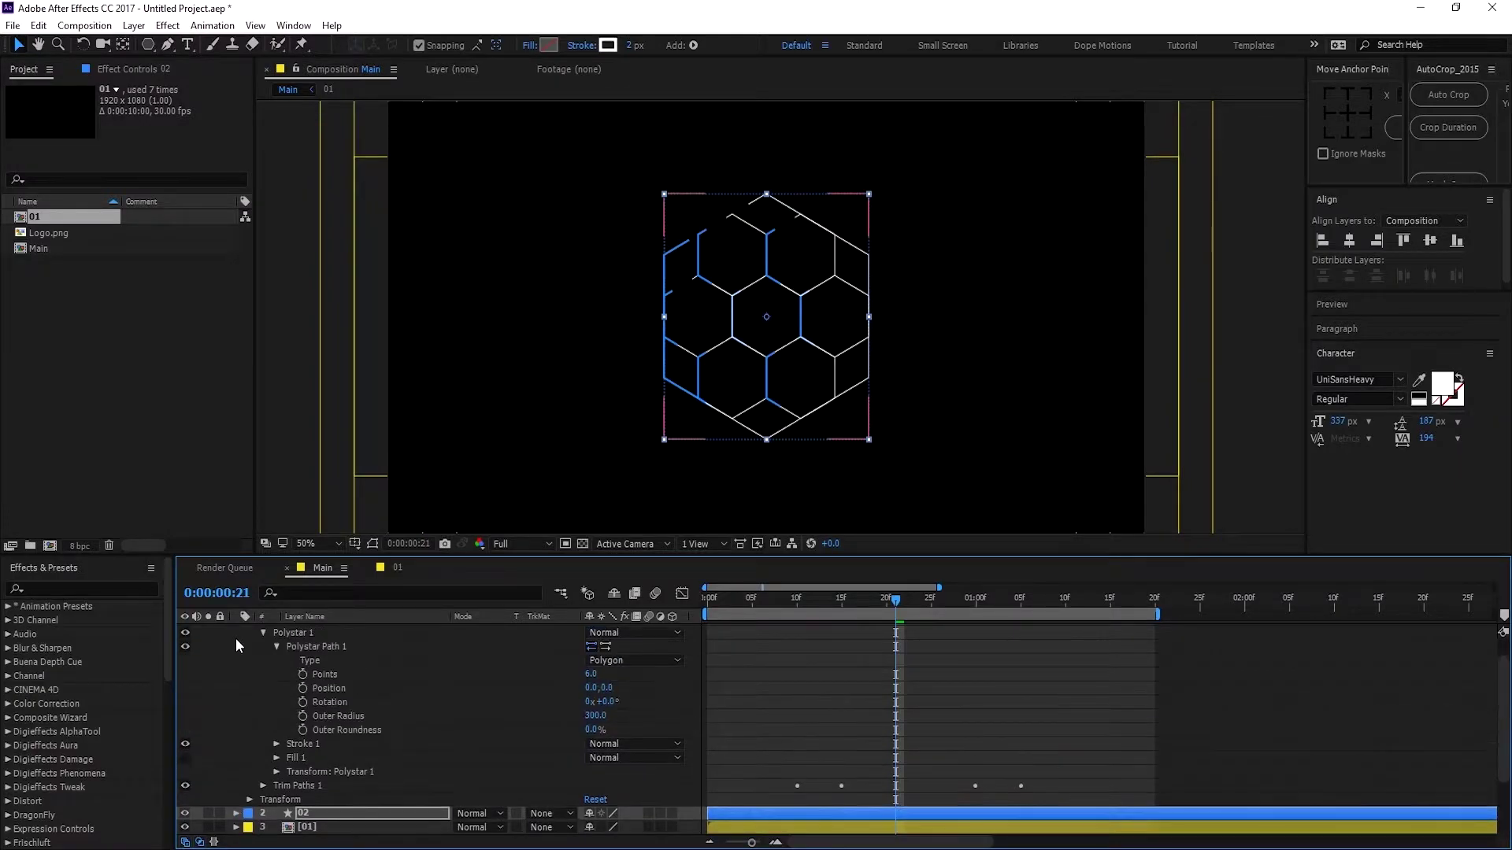
{"action": "left_click", "coordinate": [235, 632]}
{"action": "left_click", "coordinate": [235, 631]}
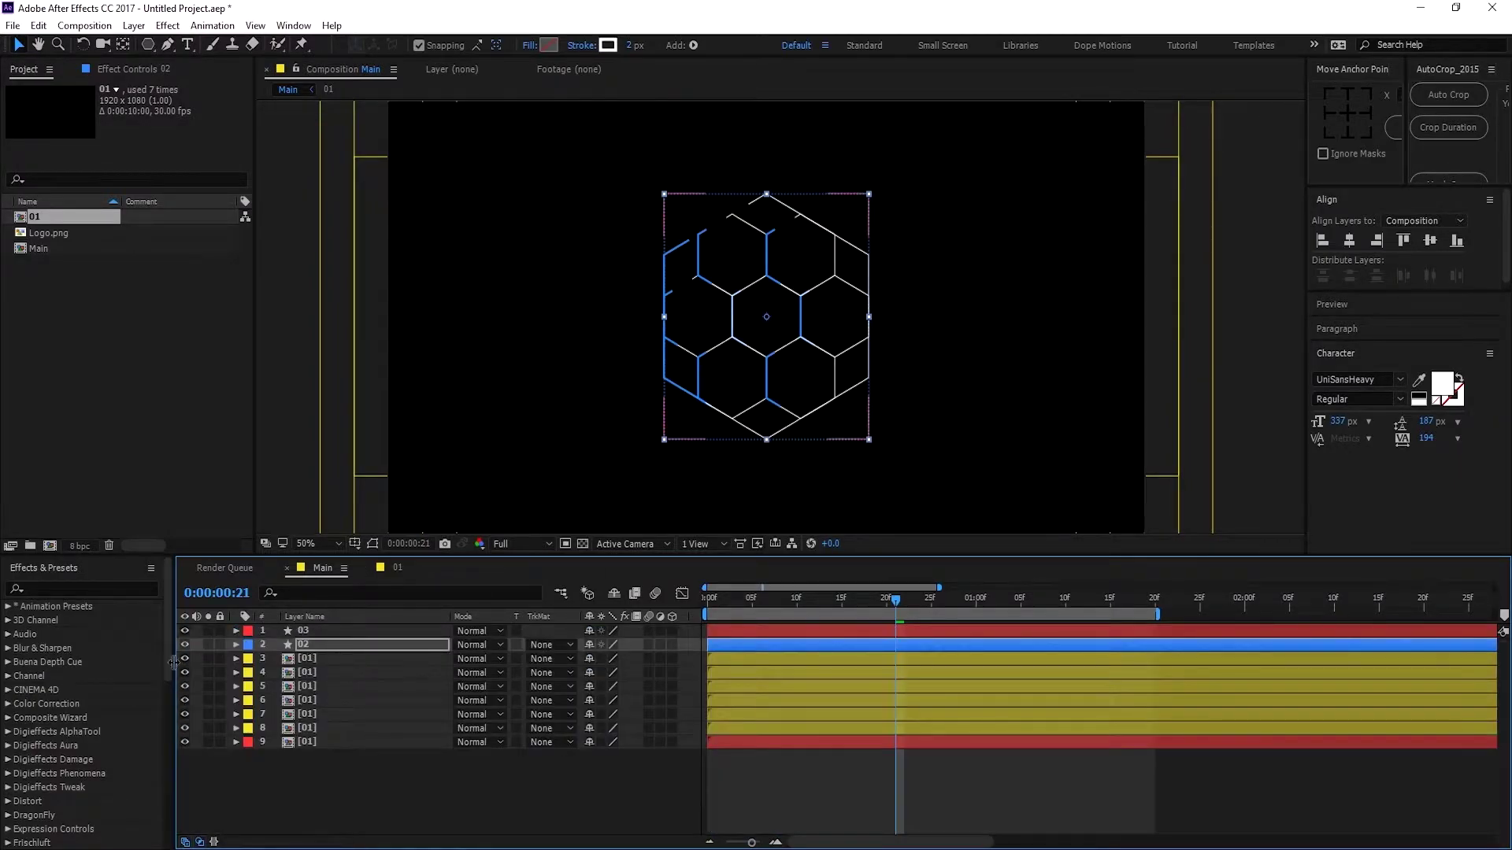
Step: Pre-compose layers 02 and 03 into a new composition named Big Shape
{"action": "left_click", "coordinate": [314, 631], "text": "ctrl"}
{"action": "right_click", "coordinate": [313, 631]}
{"action": "left_click", "coordinate": [376, 702]}
{"action": "type", "text": "B"}
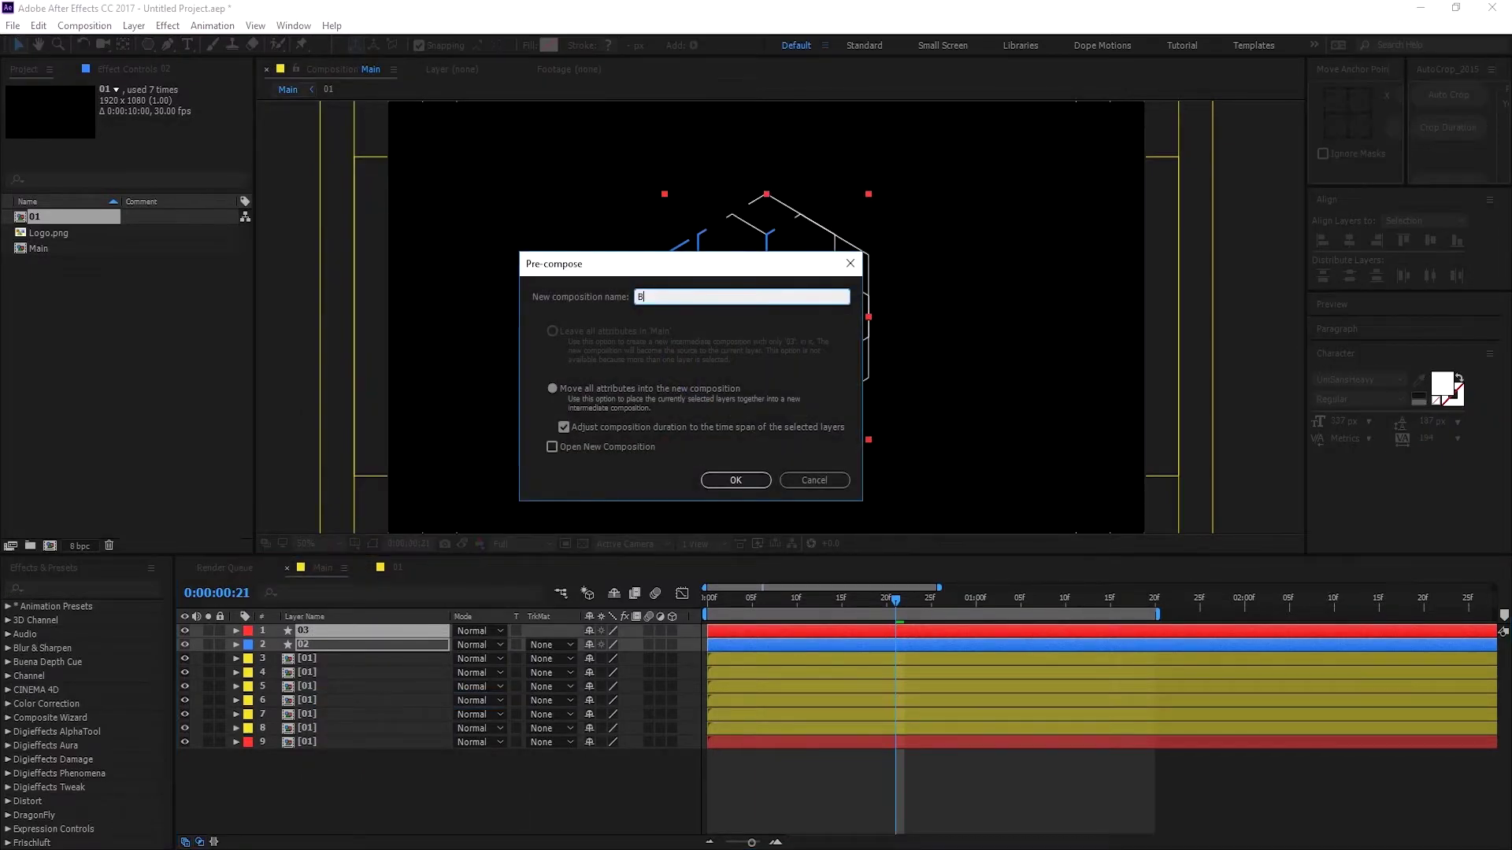
{"action": "type", "text": "ig Shape"}
{"action": "left_click", "coordinate": [748, 485]}
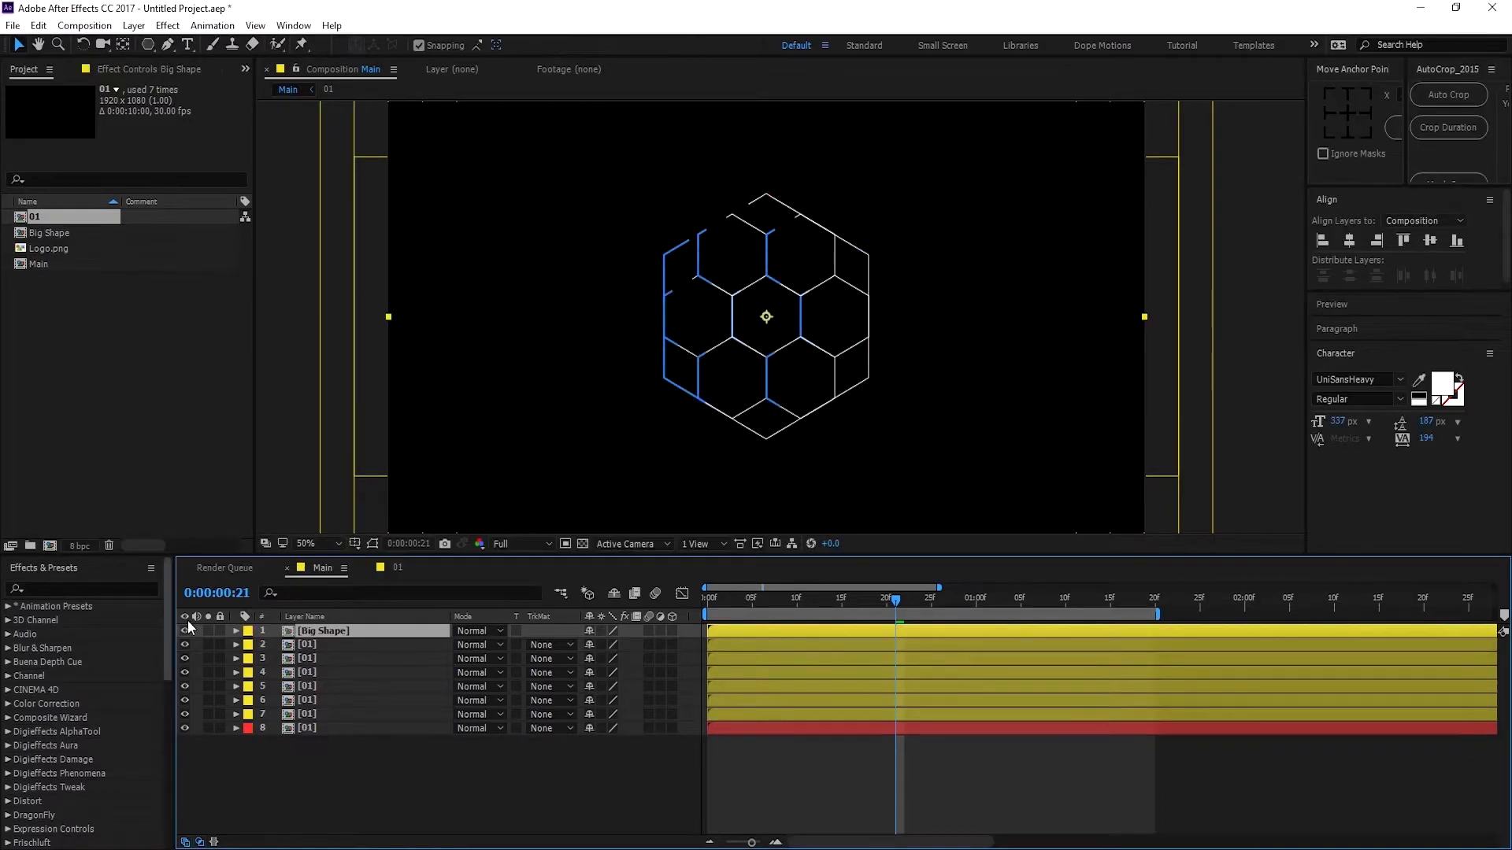
Step: Change the label colour of the Big Shape layer to blue
{"action": "left_click", "coordinate": [249, 632]}
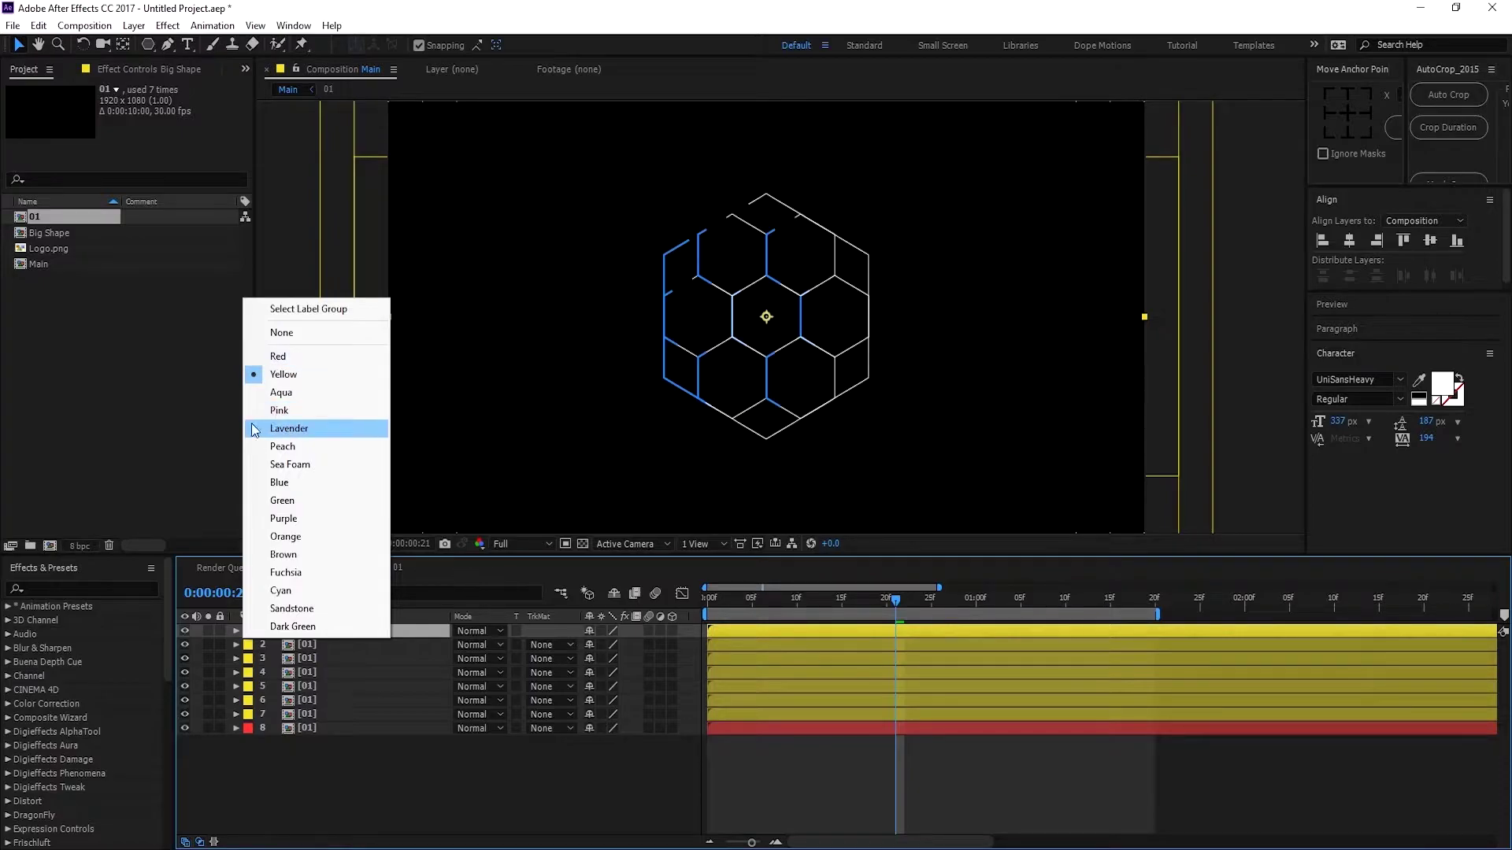
{"action": "left_click", "coordinate": [290, 481]}
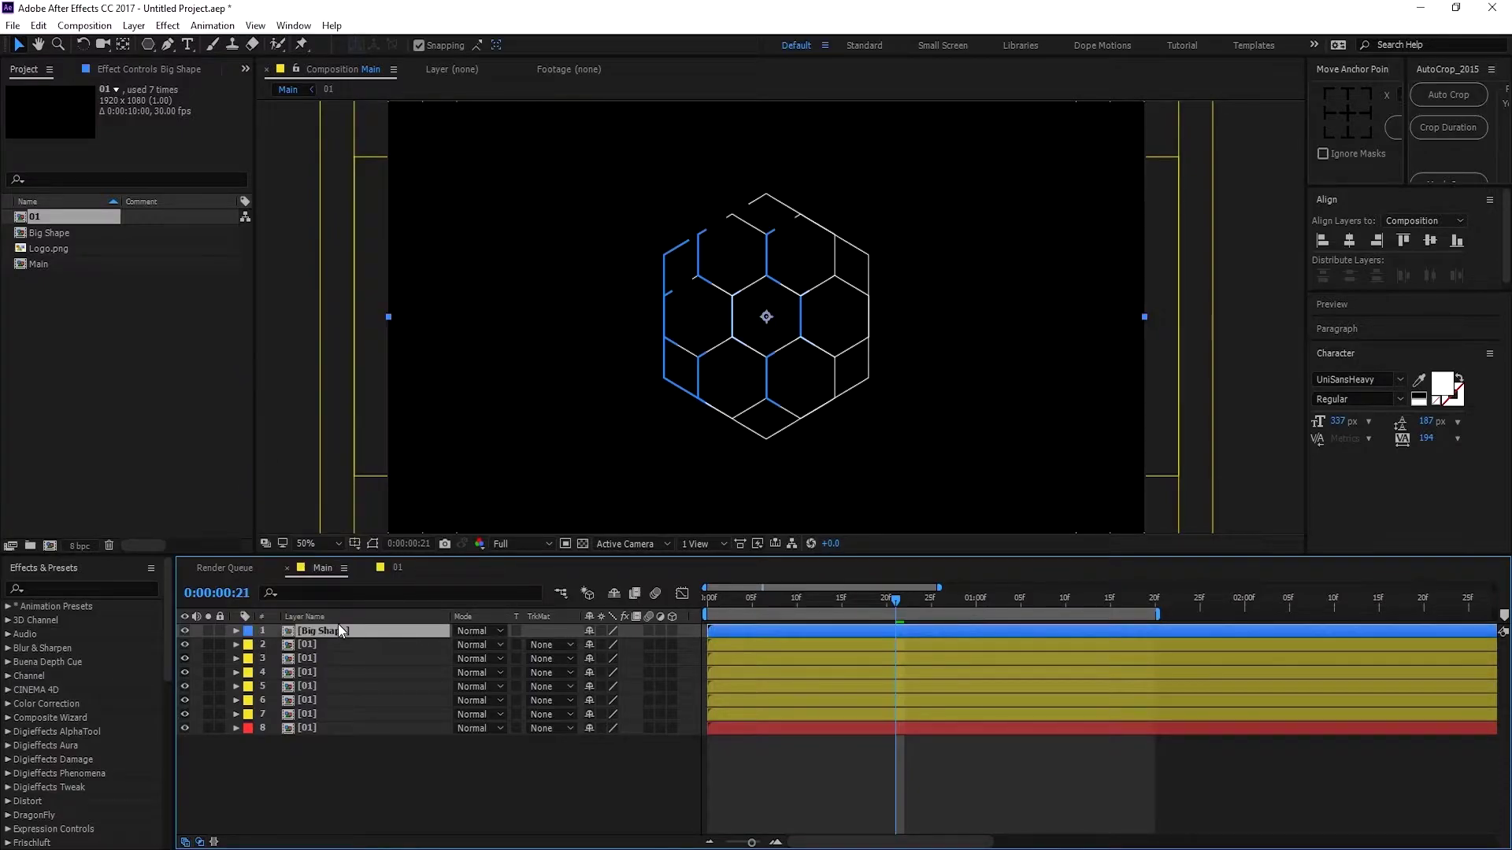
{"action": "left_click", "coordinate": [300, 763]}
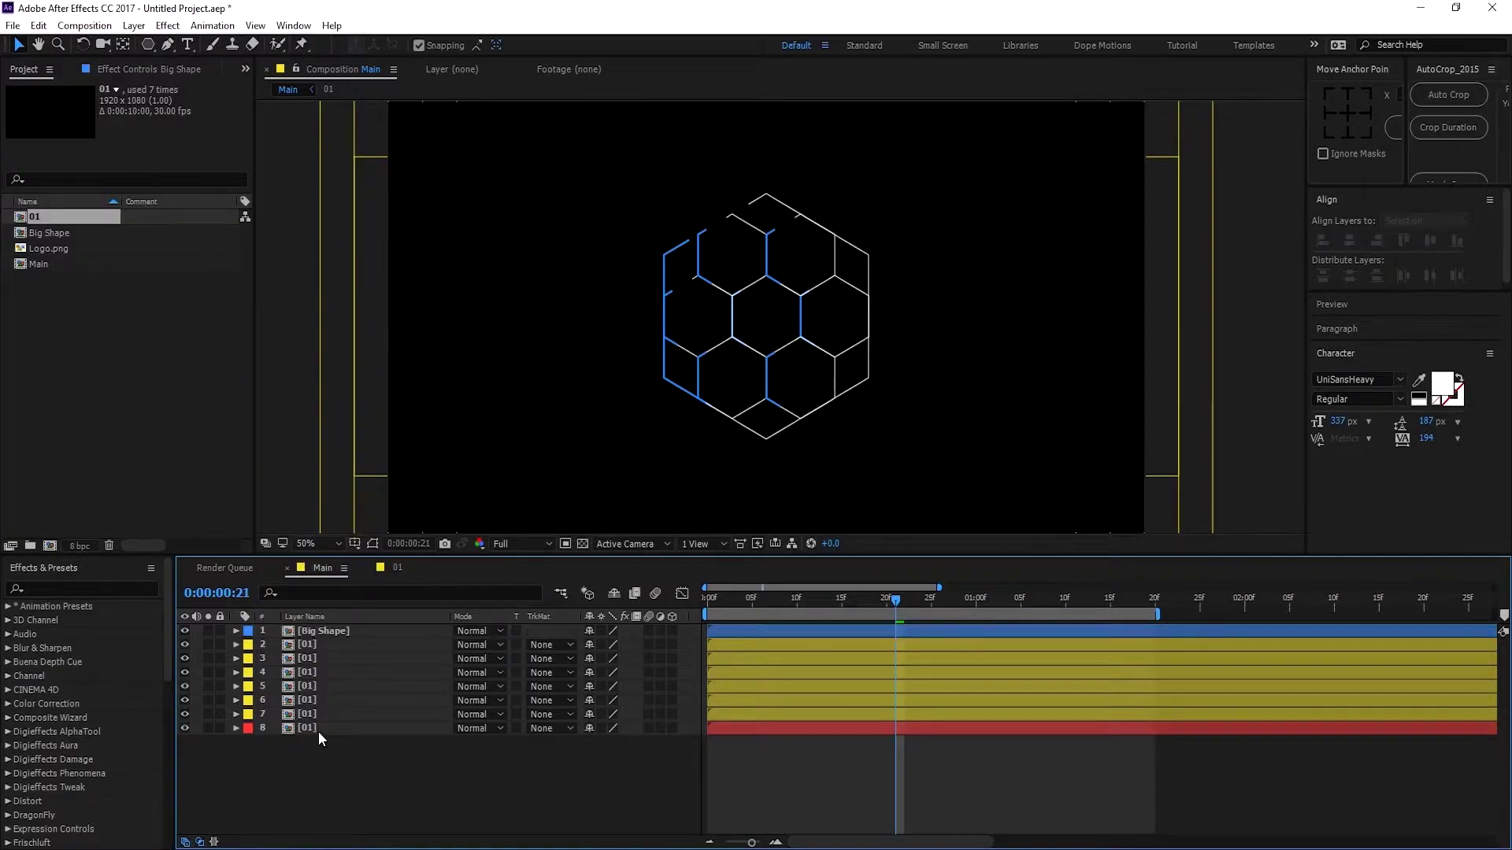
Step: Copy both shape layers, 02 and 03, from the Big Shape pre-comp and paste them into the Main composition
{"action": "double_click", "coordinate": [332, 630]}
{"action": "left_click_drag", "start_coordinate": [319, 668], "coordinate": [329, 628]}
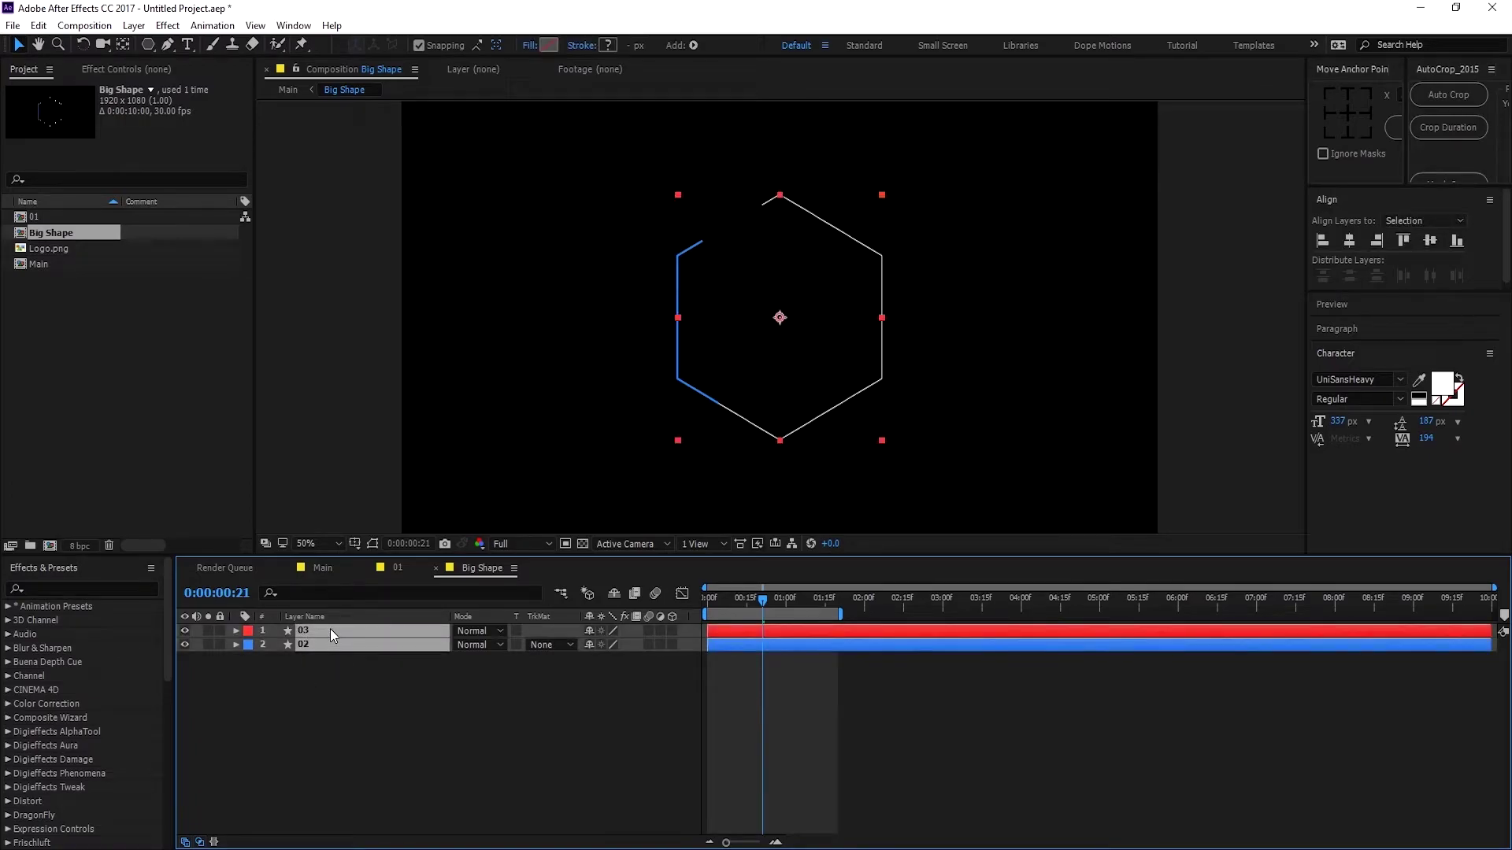
{"action": "left_click", "coordinate": [323, 567]}
{"action": "left_click", "coordinate": [309, 763]}
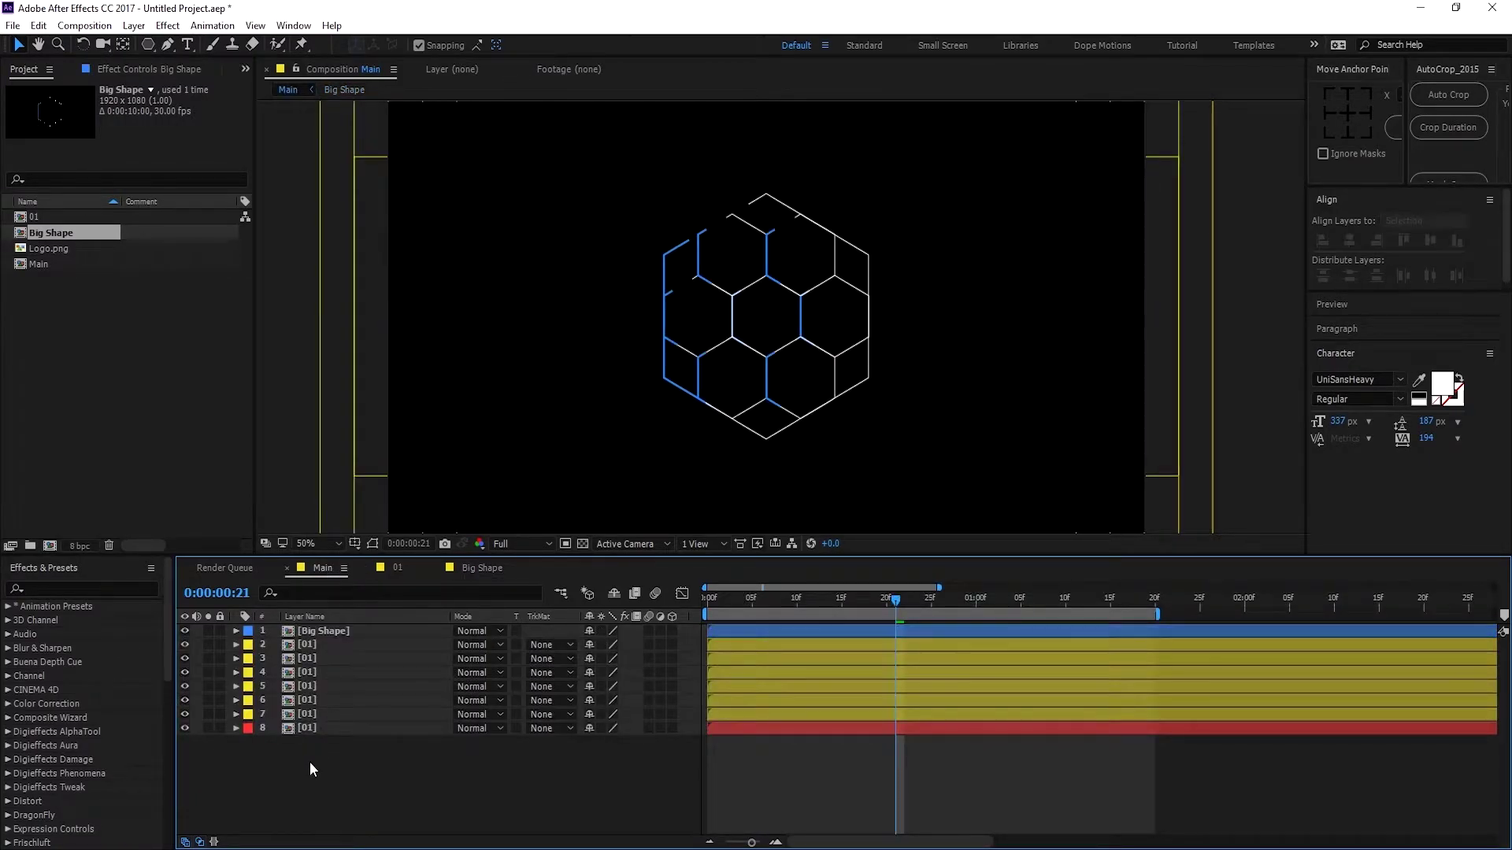
{"action": "key", "text": "ctrl+v"}
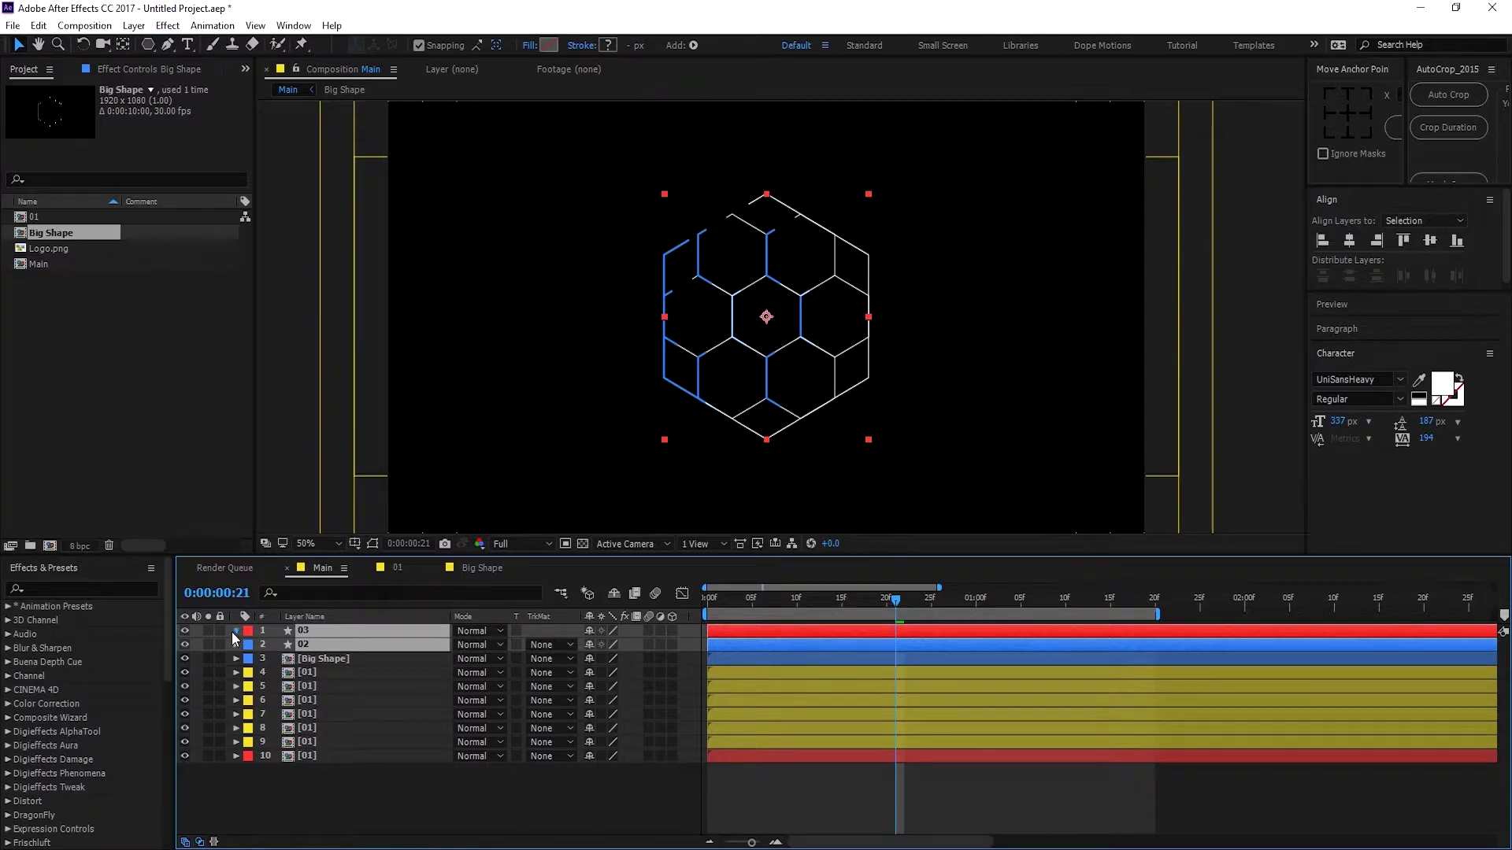
Step: Set the Outer Radius of shape layer 03's polystar path to 200 in the Main composition
{"action": "left_click", "coordinate": [235, 631]}
{"action": "left_click", "coordinate": [249, 645]}
{"action": "left_click", "coordinate": [262, 659]}
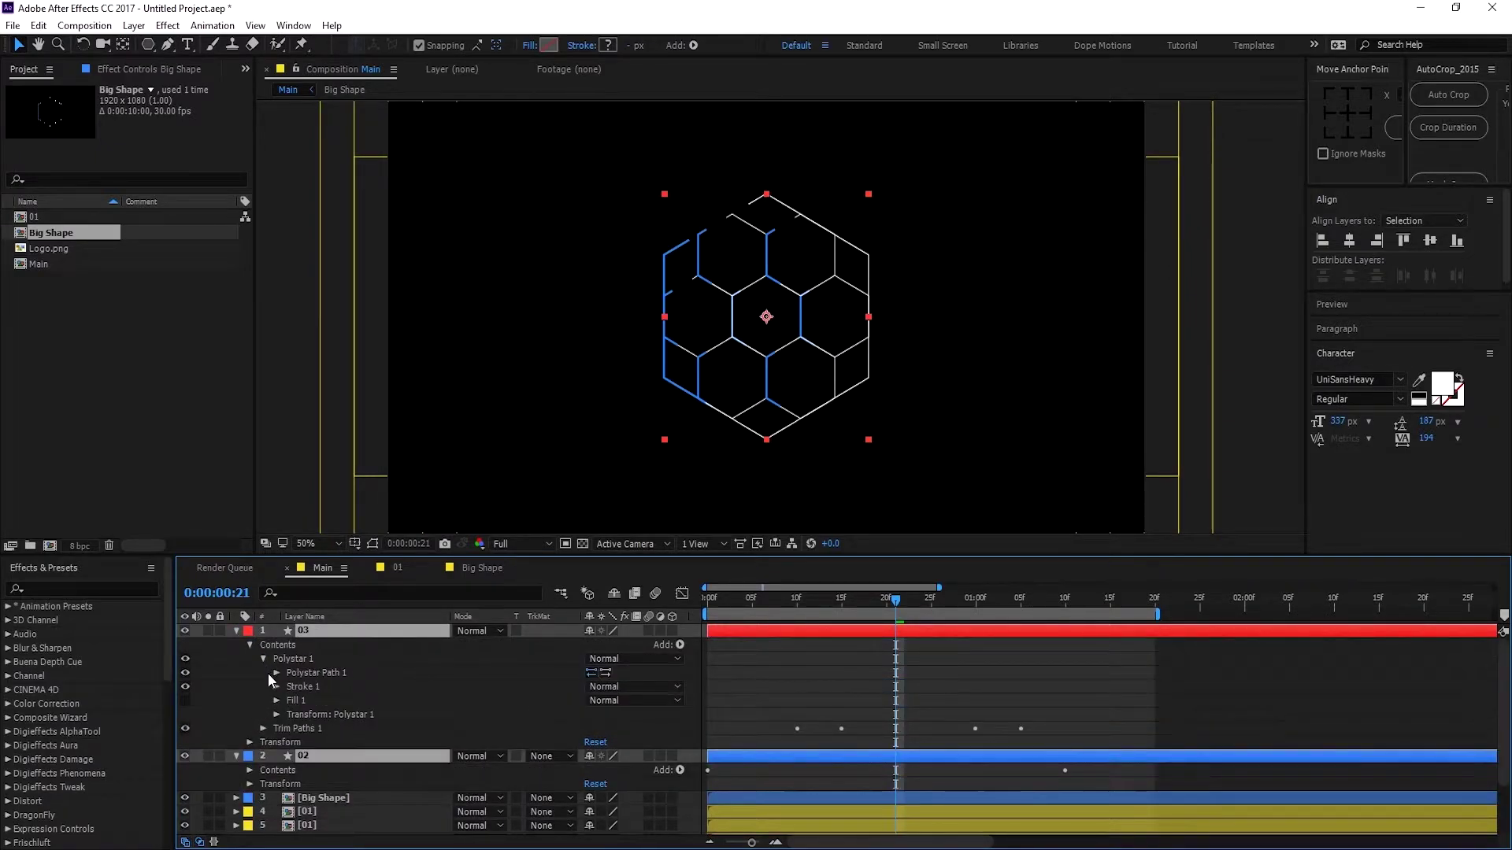
{"action": "left_click", "coordinate": [275, 673]}
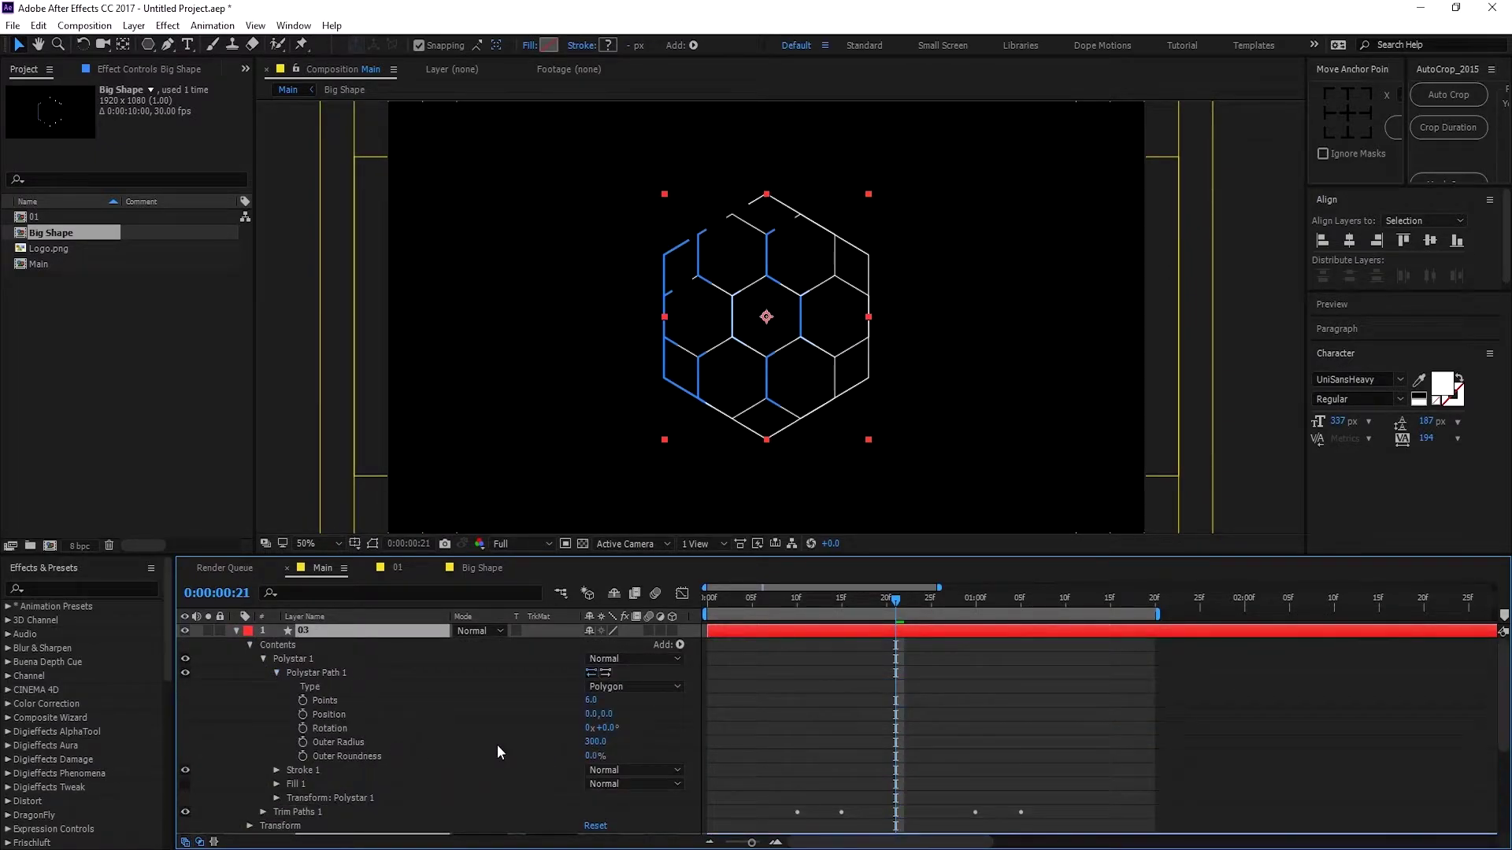
{"action": "left_click", "coordinate": [586, 745]}
{"action": "type", "text": "200"}
{"action": "key", "text": "Return"}
Step: Set the Outer Radius of shape layer 02's polystar path to 200 and collapse the properties of both shape layers
{"action": "scroll", "coordinate": [458, 695], "scroll_direction": "down", "scroll_amount": 3}
{"action": "left_click", "coordinate": [351, 715]}
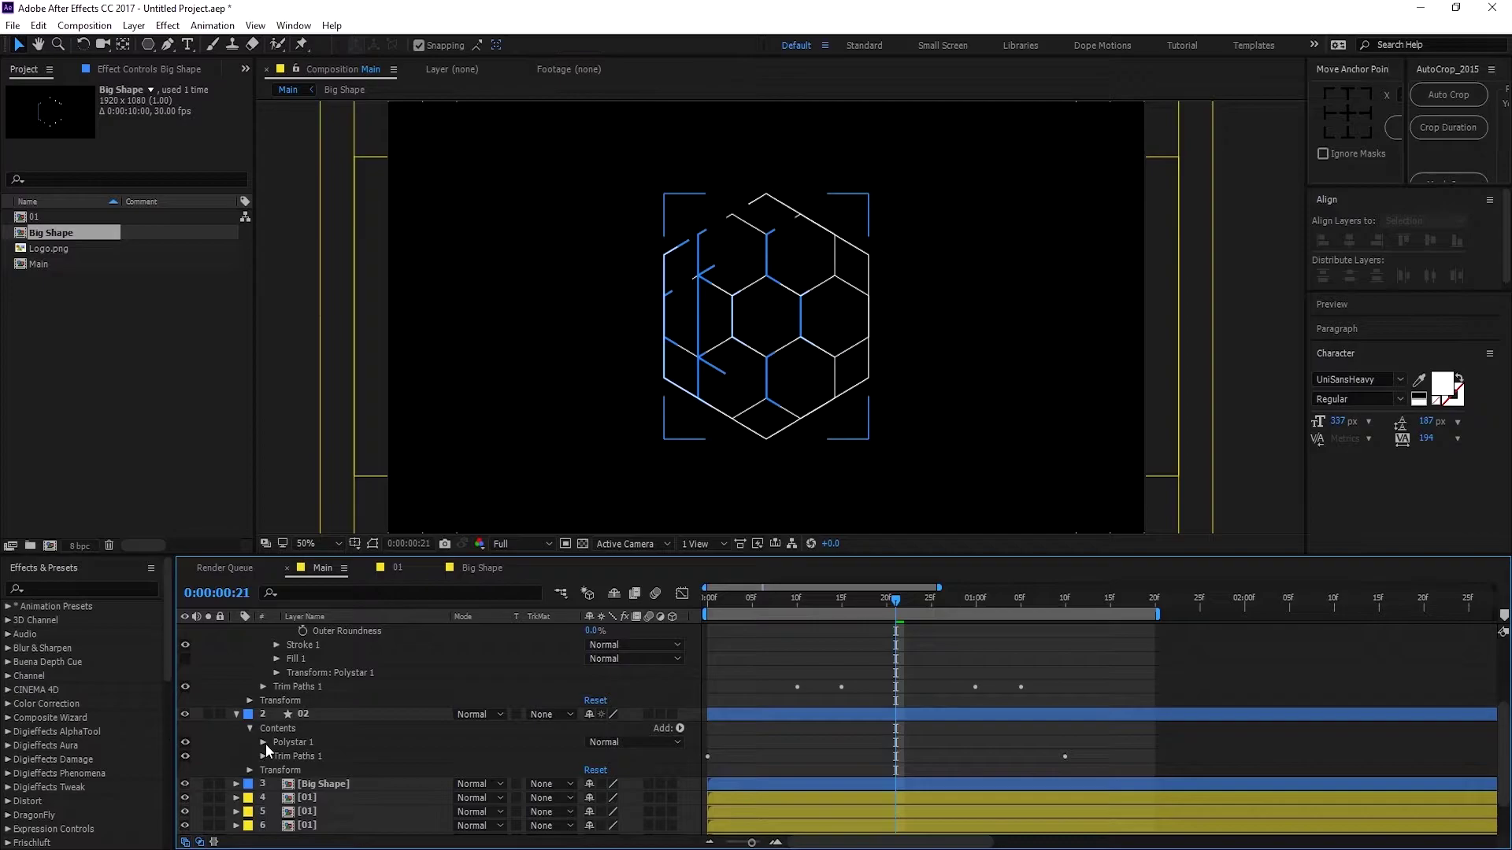
{"action": "left_click", "coordinate": [264, 743]}
{"action": "left_click", "coordinate": [276, 756]}
{"action": "scroll", "coordinate": [423, 754], "scroll_direction": "down", "scroll_amount": 3}
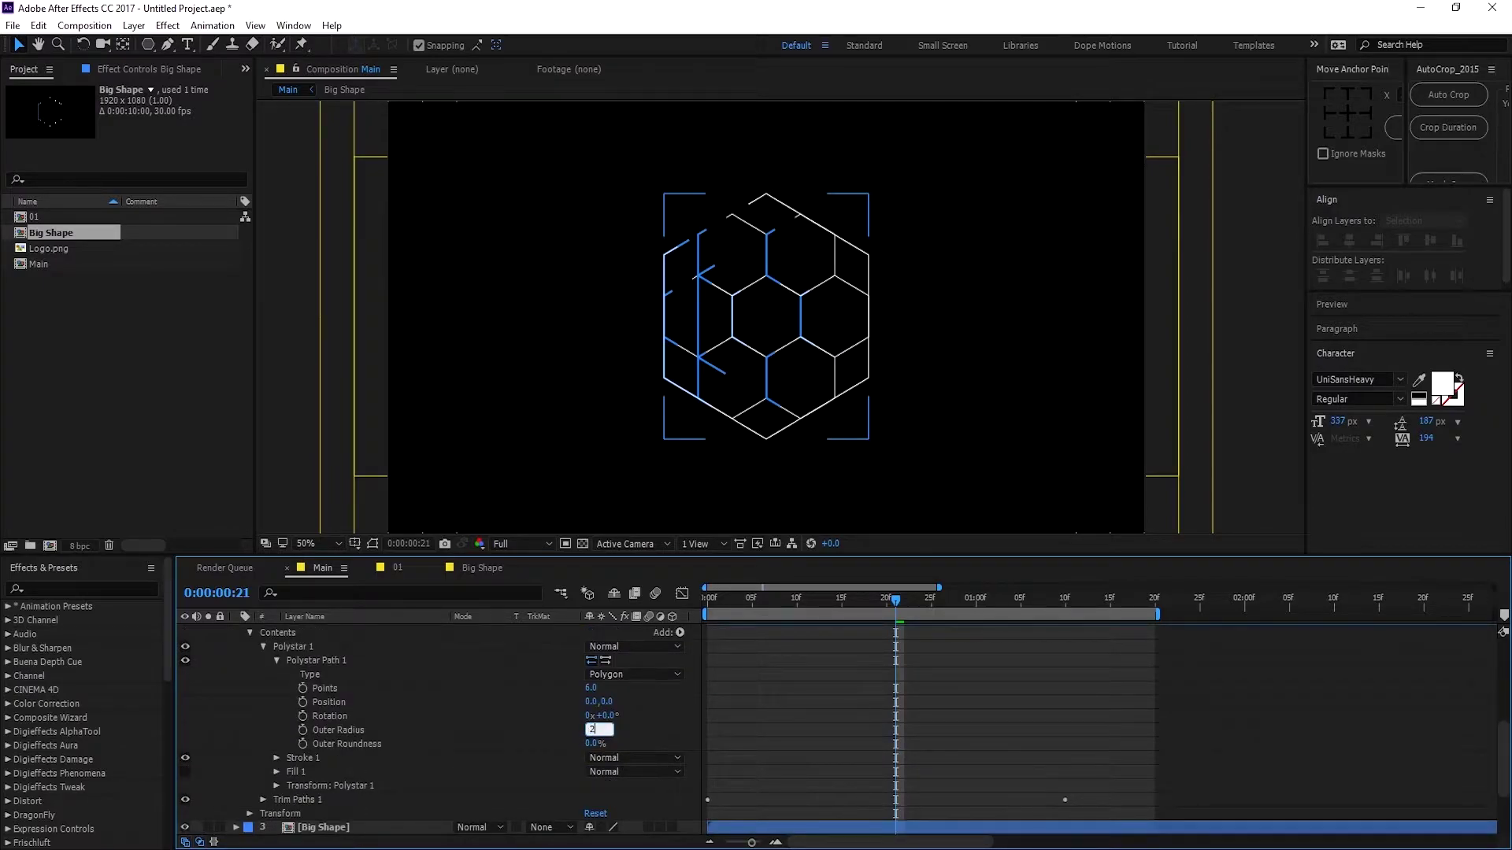
{"action": "left_click", "coordinate": [593, 730]}
{"action": "scroll", "coordinate": [263, 658], "scroll_direction": "up", "scroll_amount": 3}
{"action": "key", "text": "Return"}
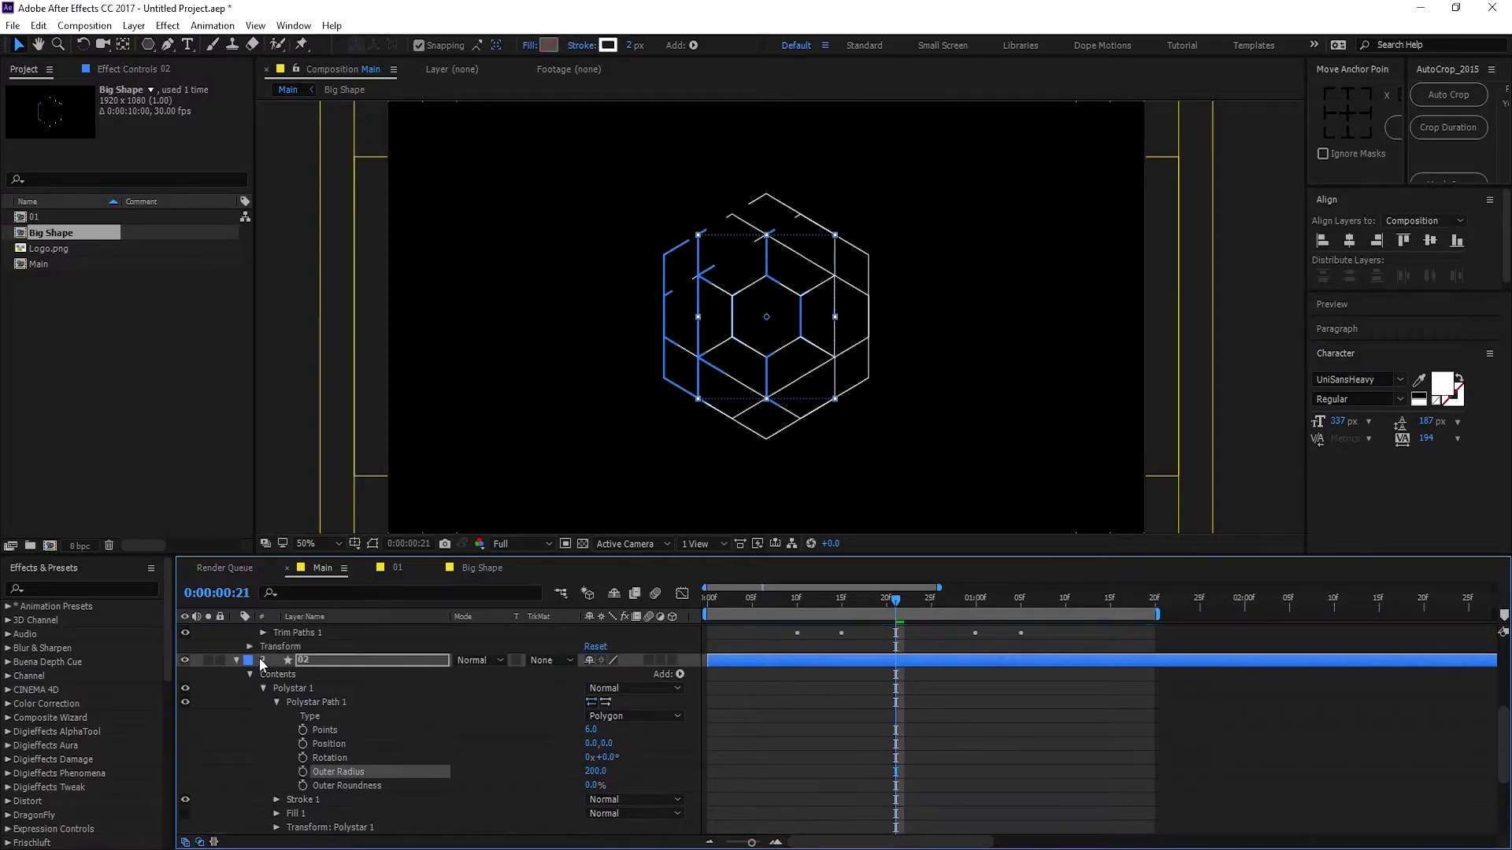
{"action": "left_click", "coordinate": [230, 663]}
{"action": "scroll", "coordinate": [230, 664], "scroll_direction": "up", "scroll_amount": 3}
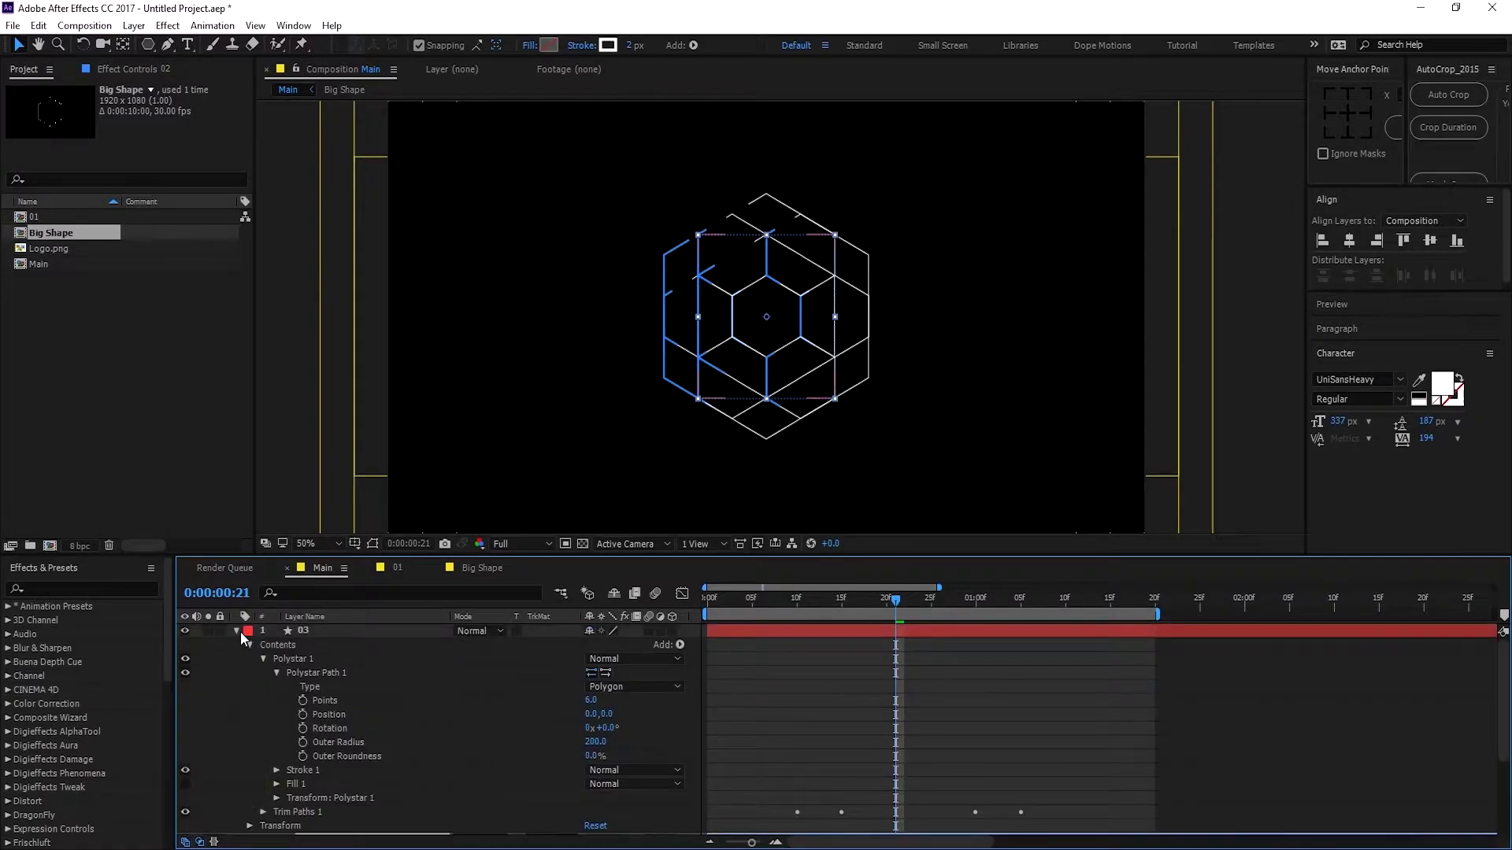
{"action": "left_click", "coordinate": [239, 632]}
Step: Pre-compose shape layers 02 and 03 into a new composition named Semi_Center
{"action": "left_click", "coordinate": [310, 634], "text": "shift"}
{"action": "right_click", "coordinate": [311, 634]}
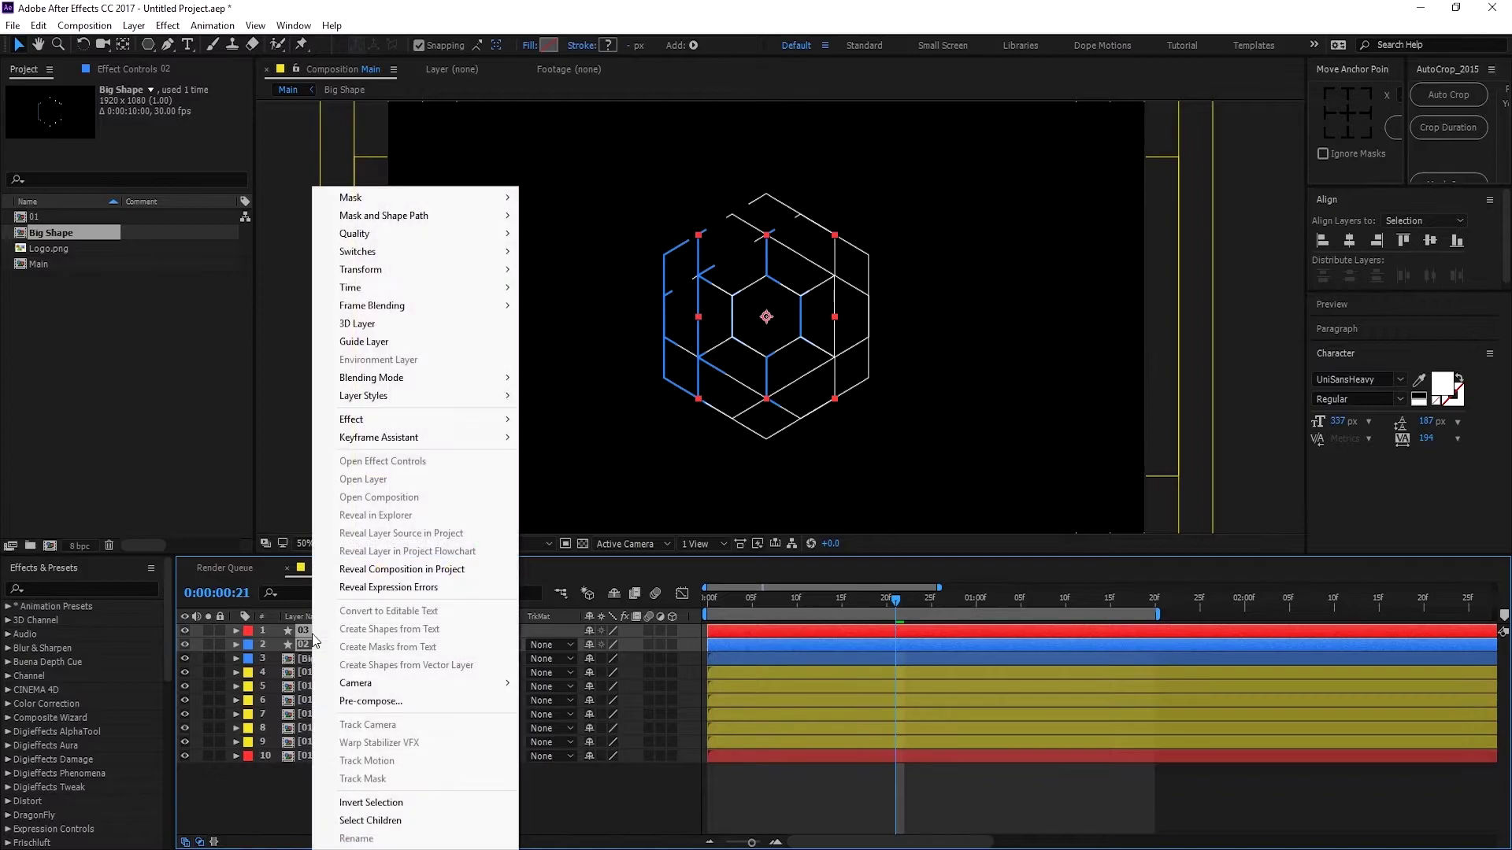
{"action": "left_click", "coordinate": [371, 702]}
{"action": "type", "text": "Semi"}
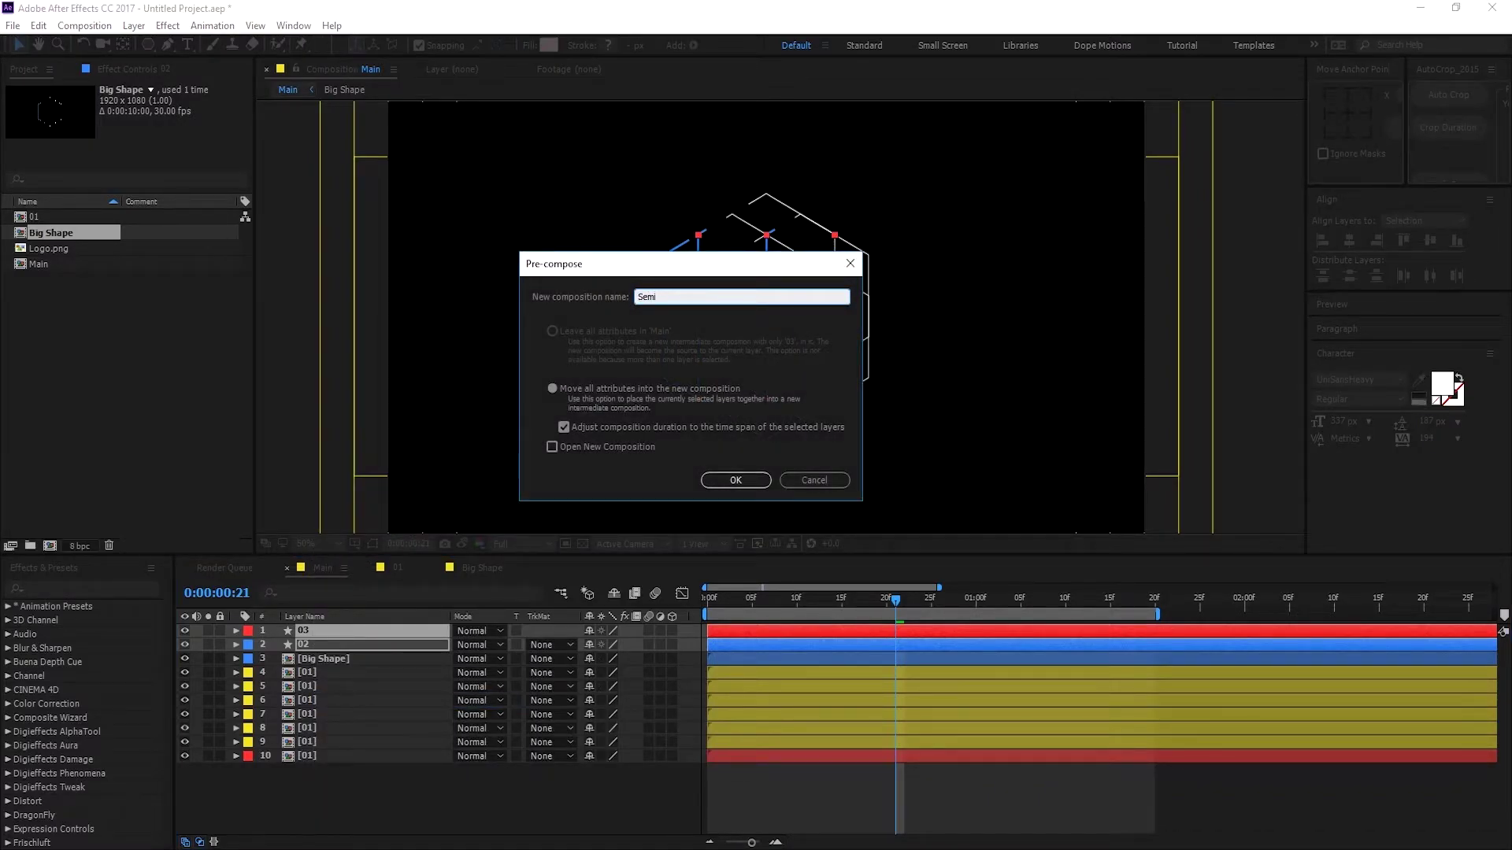
{"action": "type", "text": "_Center"}
{"action": "left_click", "coordinate": [716, 480]}
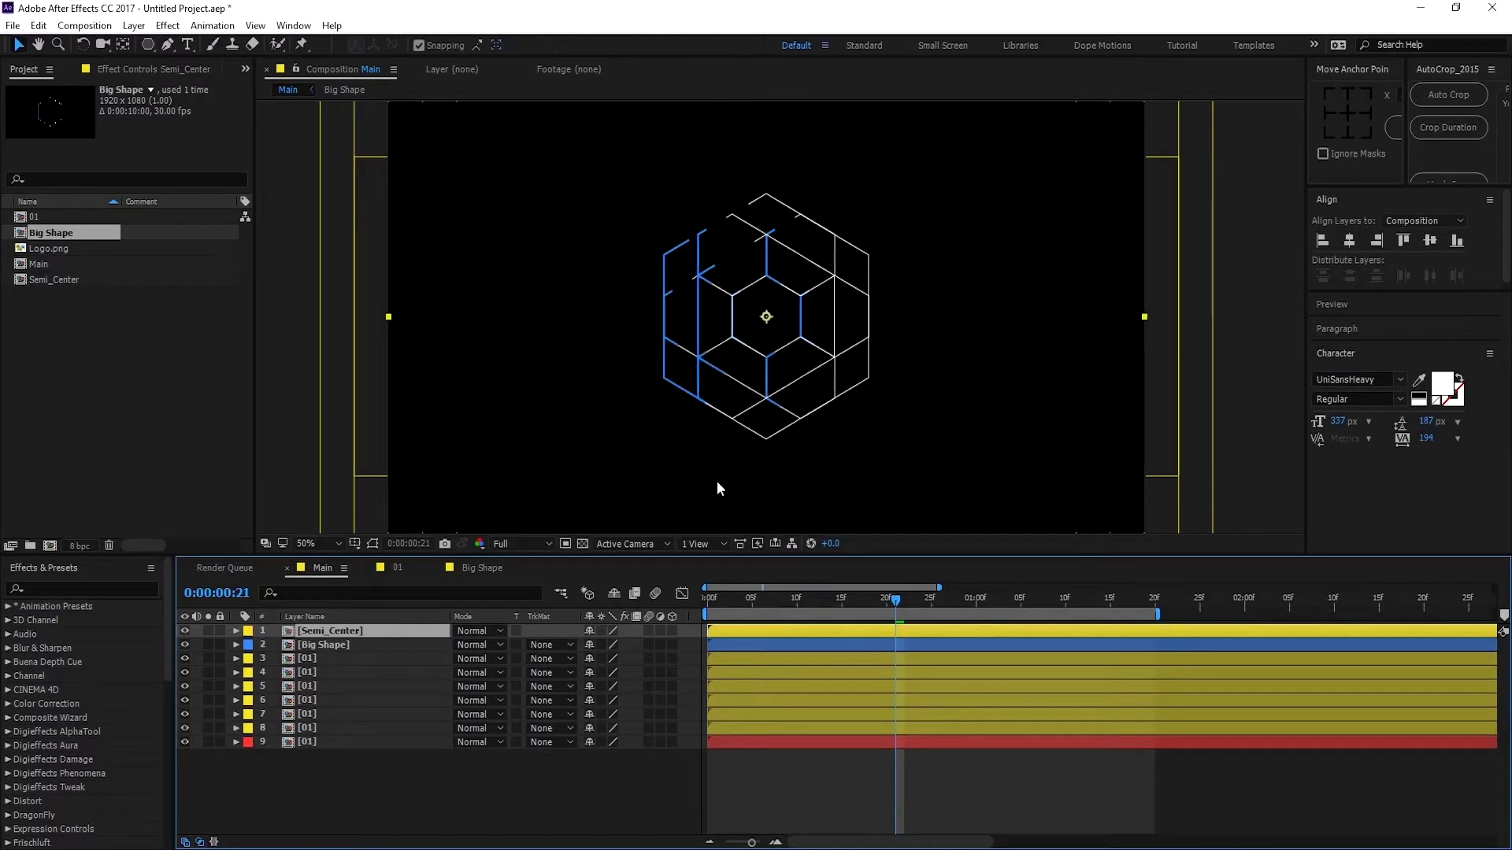
Step: Change the label colour of the Semi_Center layer to green
{"action": "left_click", "coordinate": [247, 631]}
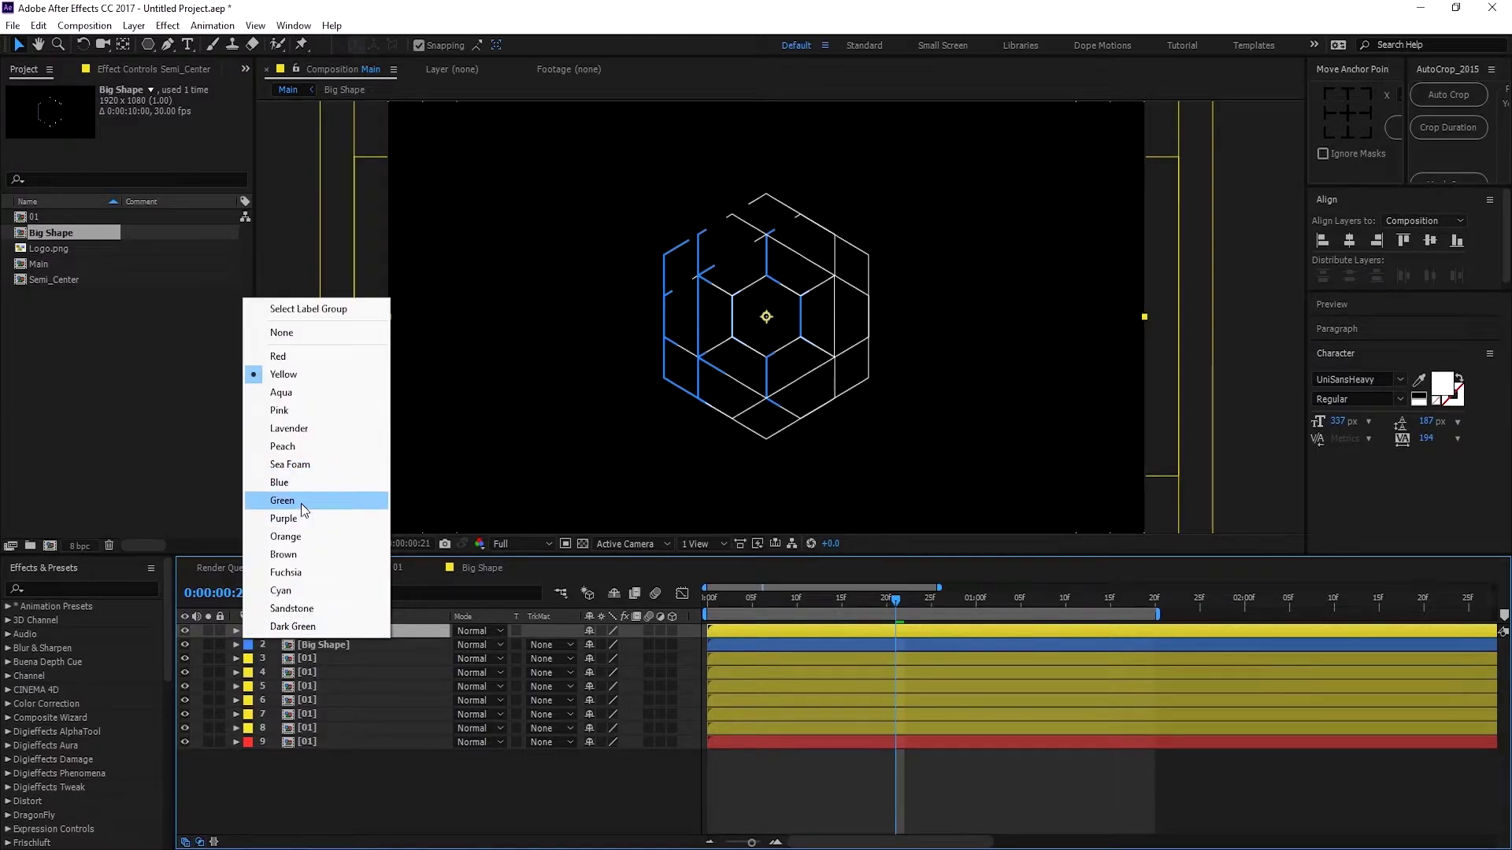
{"action": "left_click", "coordinate": [301, 502]}
{"action": "left_click_drag", "start_coordinate": [781, 605], "coordinate": [849, 602]}
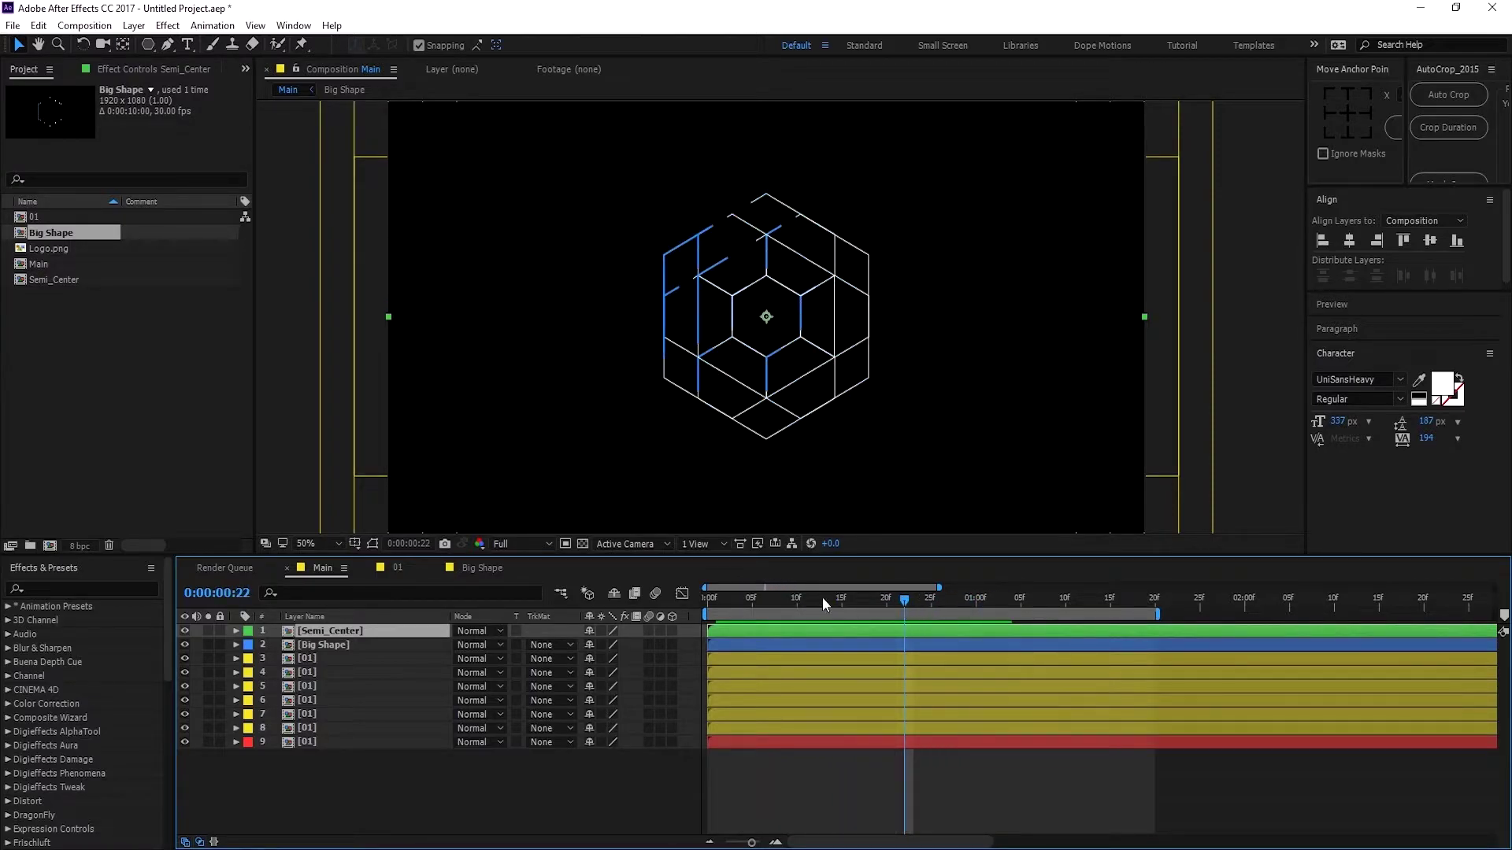
Step: Shift the six yellow 01 layers in time so they start at 0:00:00:05
{"action": "mouse_move", "coordinate": [755, 601]}
{"action": "left_mouse_down"}
{"action": "mouse_move", "coordinate": [797, 602]}
{"action": "mouse_move", "coordinate": [751, 602]}
{"action": "left_mouse_up"}
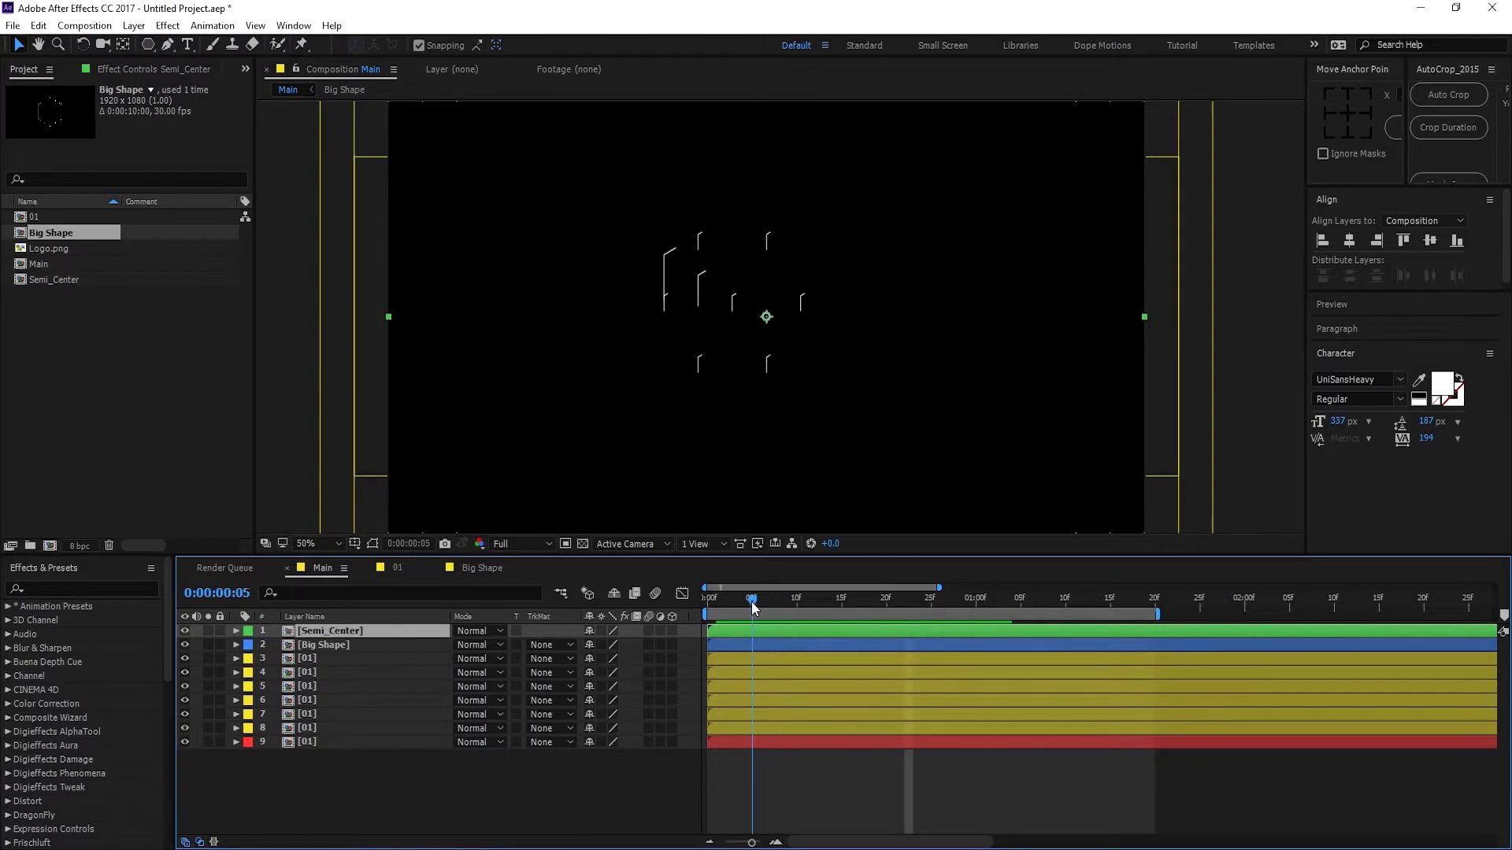
{"action": "left_click", "coordinate": [310, 660]}
{"action": "left_click", "coordinate": [305, 729], "text": "shift"}
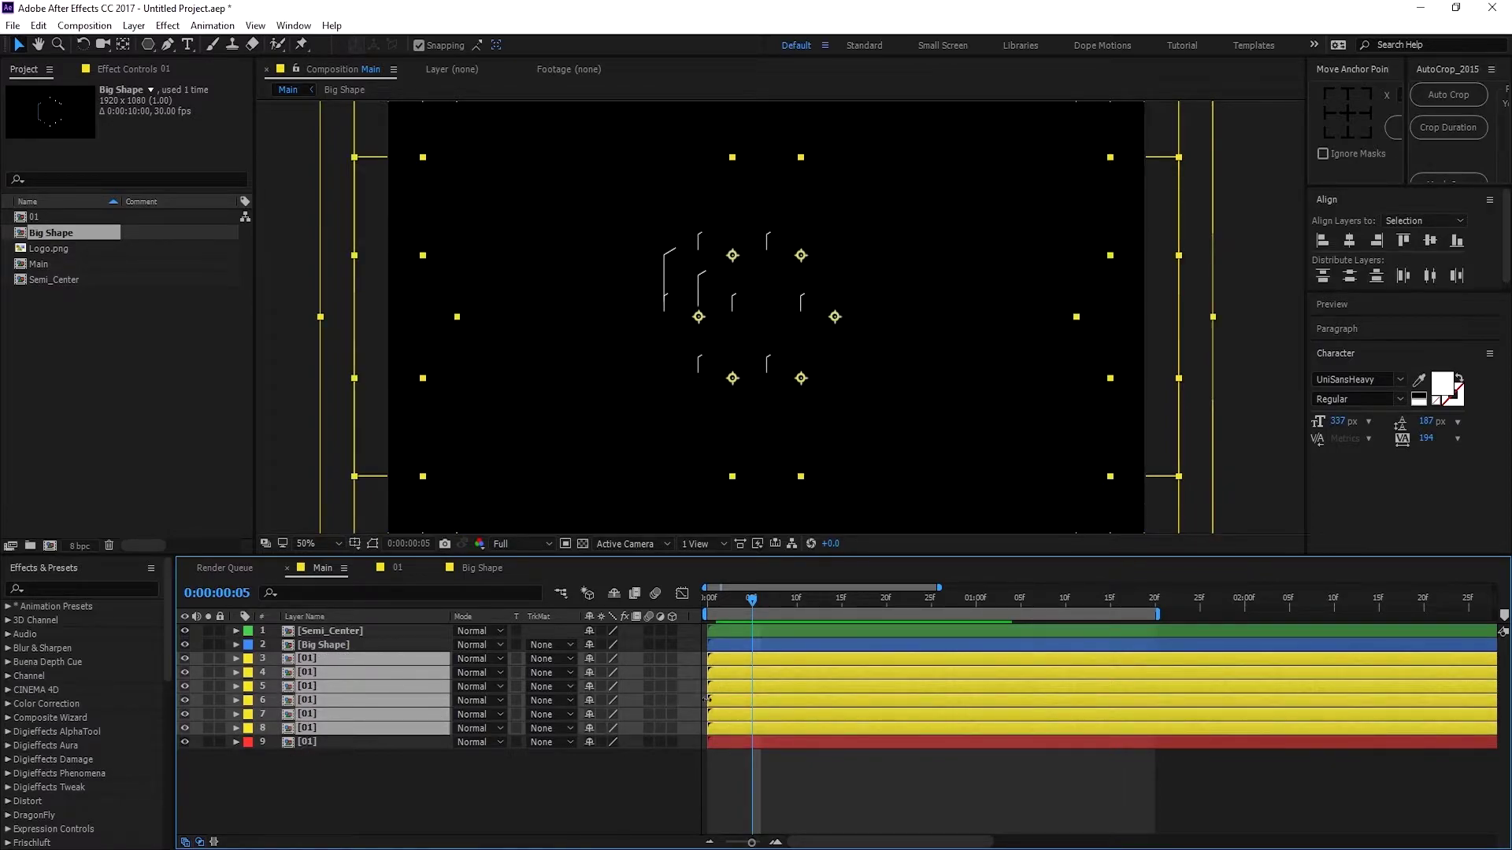
{"action": "key", "text": "F2"}
{"action": "left_click", "coordinate": [736, 662]}
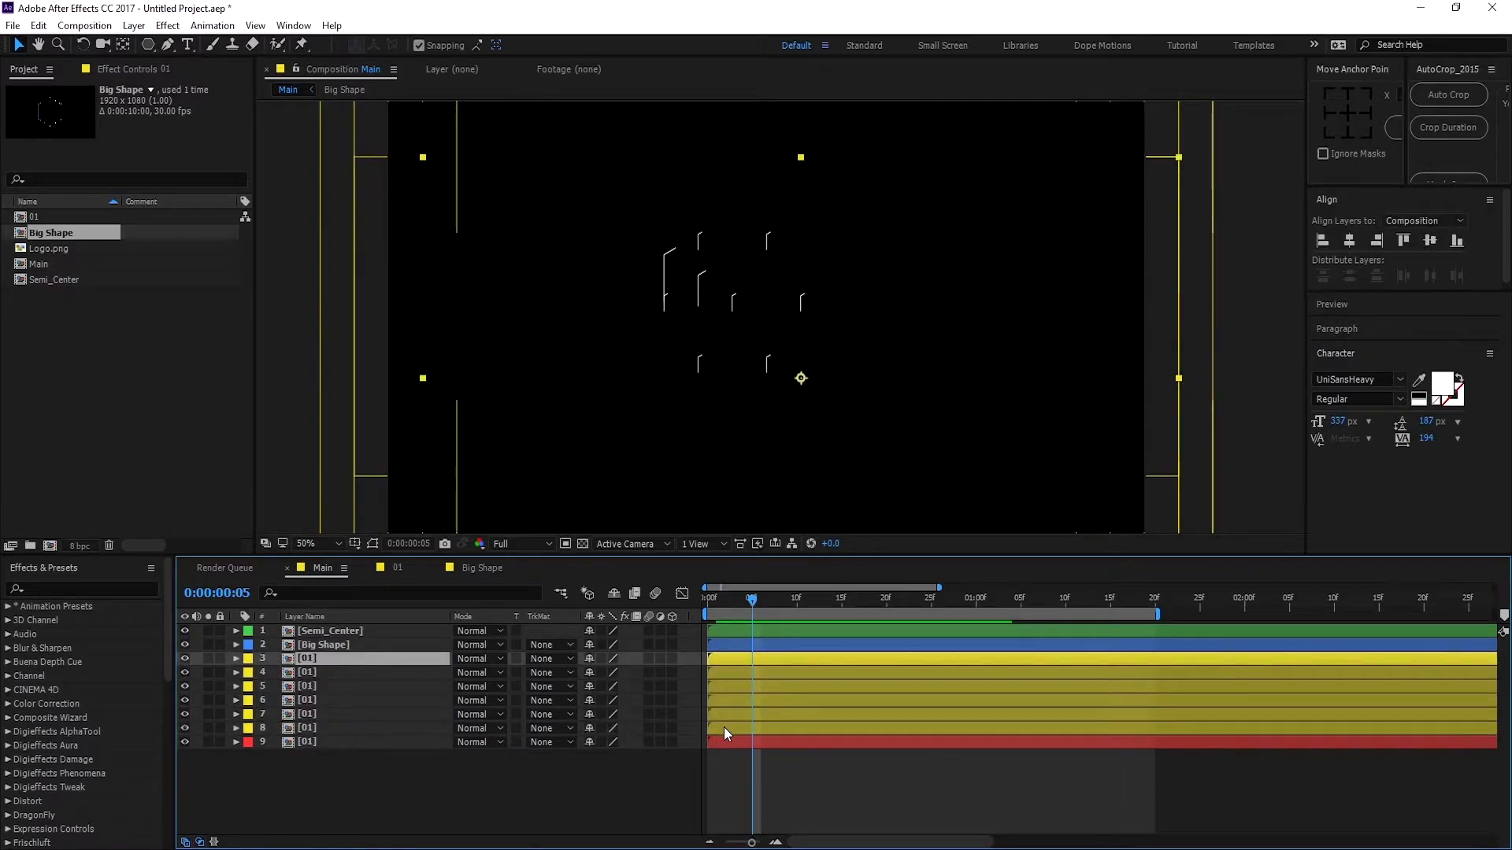
{"action": "left_click", "coordinate": [724, 727], "text": "shift"}
{"action": "left_click_drag", "start_coordinate": [724, 688], "coordinate": [756, 689]}
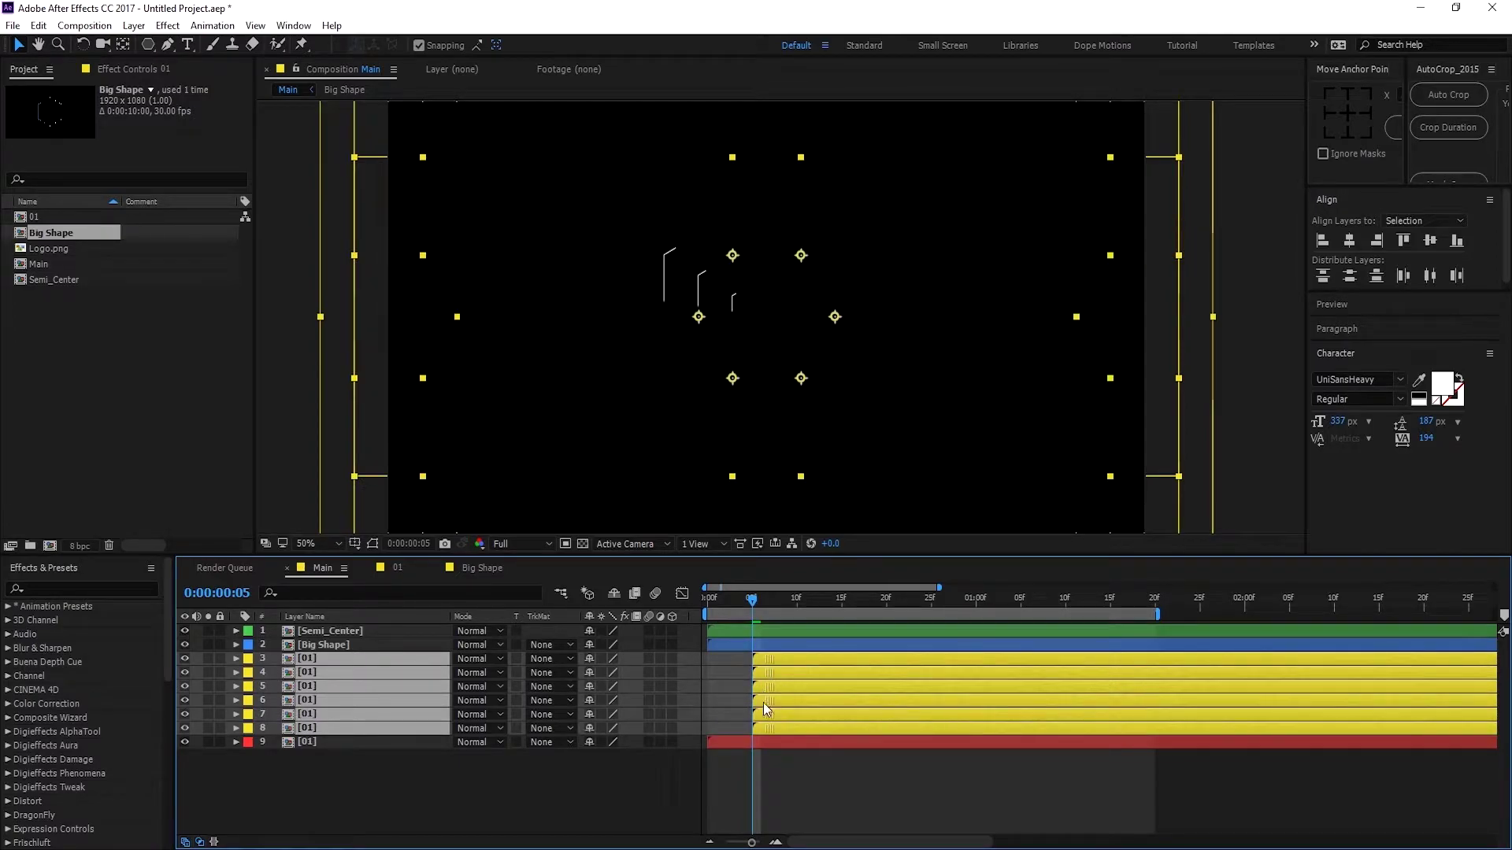
{"action": "key", "text": "F2"}
Step: Shift the six yellow 01 layers in time so they start at 0:00:00:10
{"action": "left_click_drag", "start_coordinate": [754, 602], "coordinate": [796, 607]}
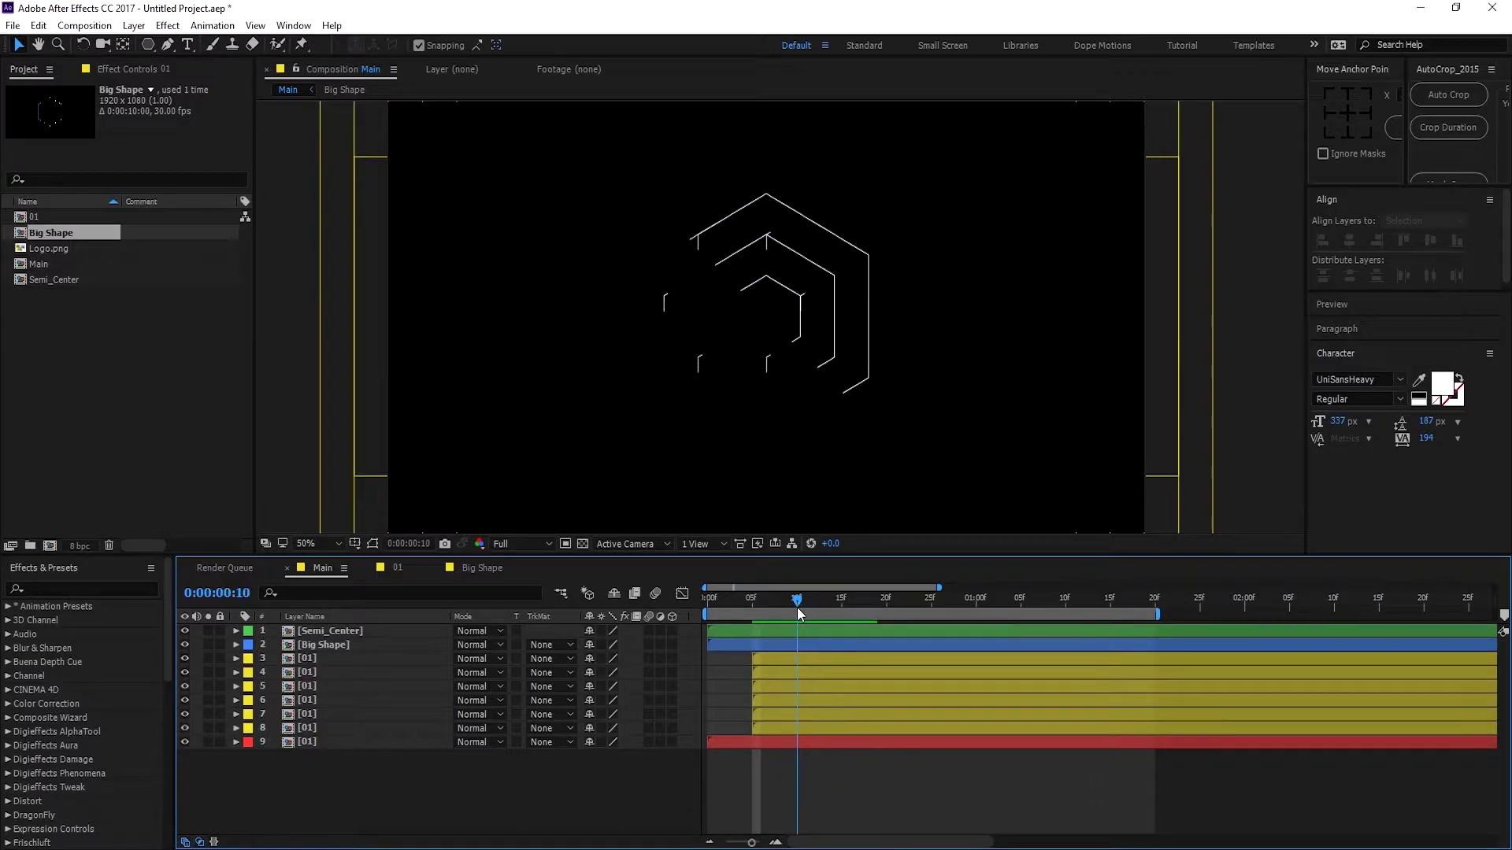
{"action": "left_click", "coordinate": [767, 658]}
{"action": "left_click", "coordinate": [758, 725], "text": "shift"}
{"action": "left_click_drag", "start_coordinate": [757, 675], "coordinate": [795, 666]}
{"action": "left_click", "coordinate": [829, 795]}
Step: Shift the Semi_Center layer in time so it starts at 0:00:00:10, level with the yellow layers
{"action": "left_click_drag", "start_coordinate": [797, 598], "coordinate": [840, 603]}
{"action": "left_click", "coordinate": [315, 631]}
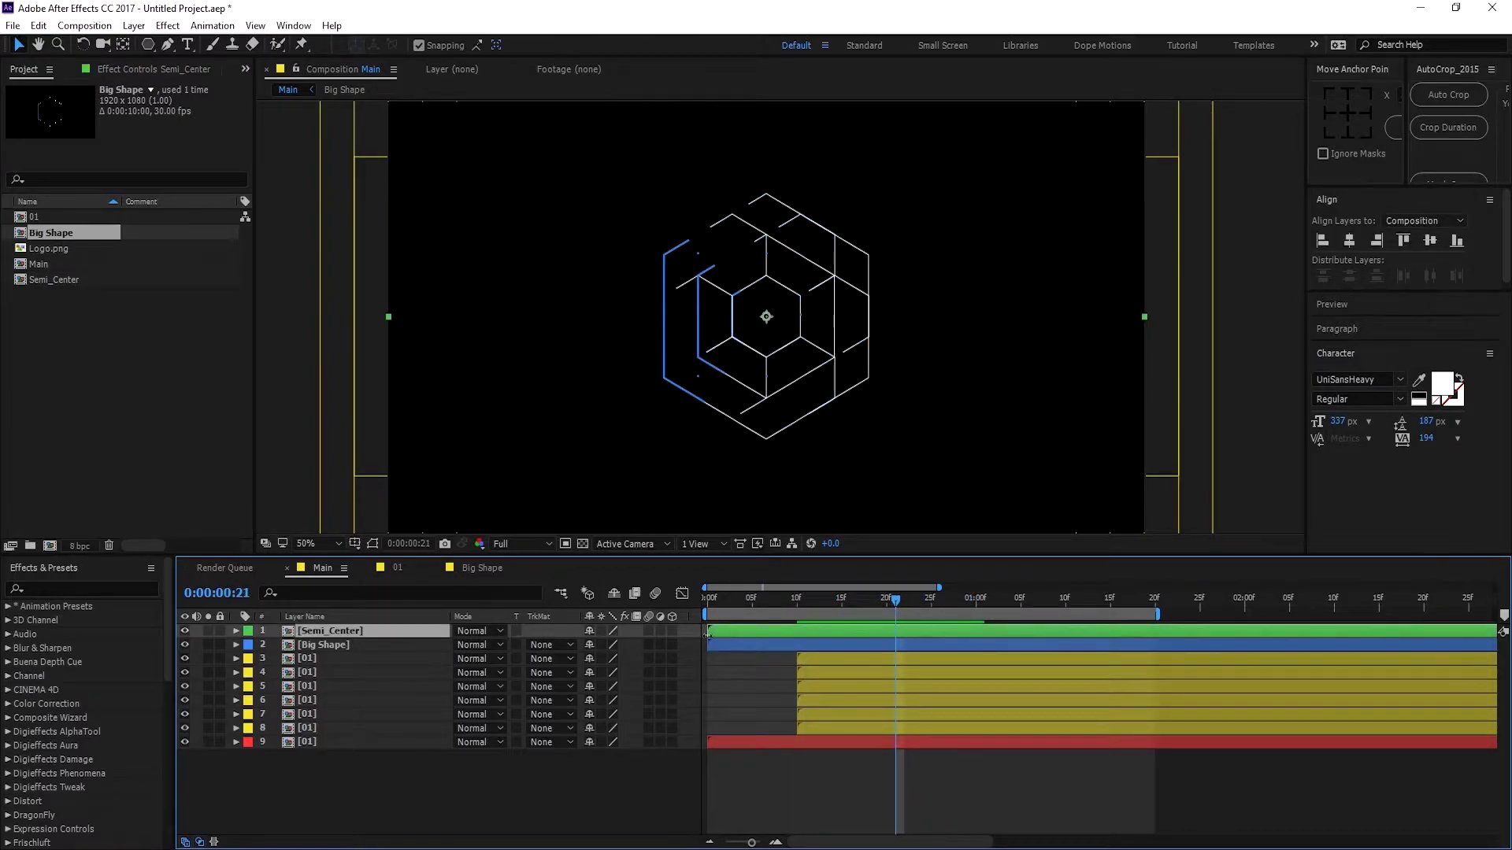
{"action": "left_click_drag", "start_coordinate": [720, 629], "coordinate": [778, 603]}
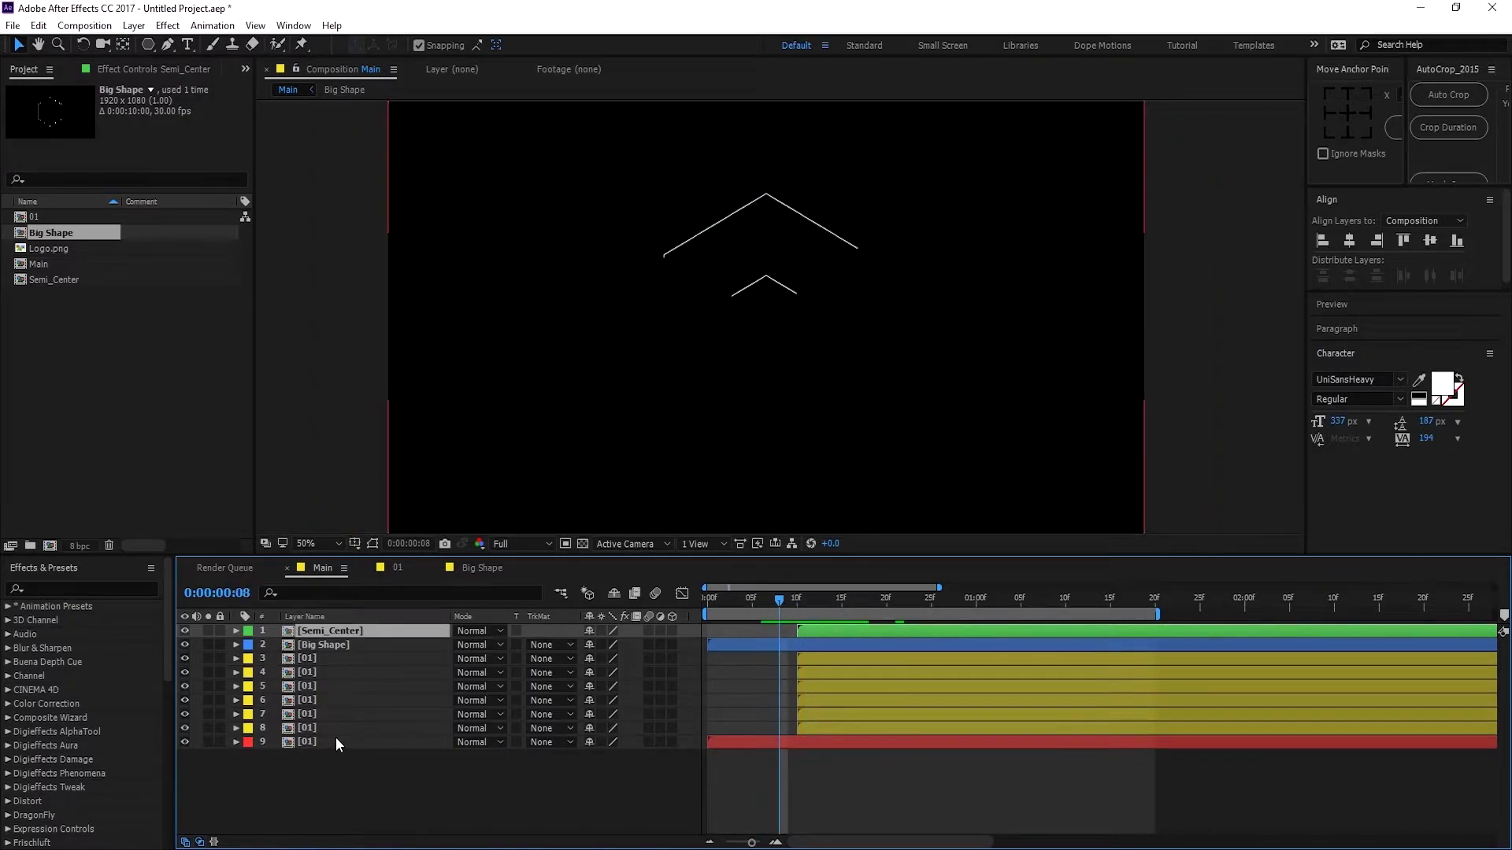
Step: Duplicate the Big Shape layer and set the copy's Rotation to 180°
{"action": "left_click", "coordinate": [327, 644]}
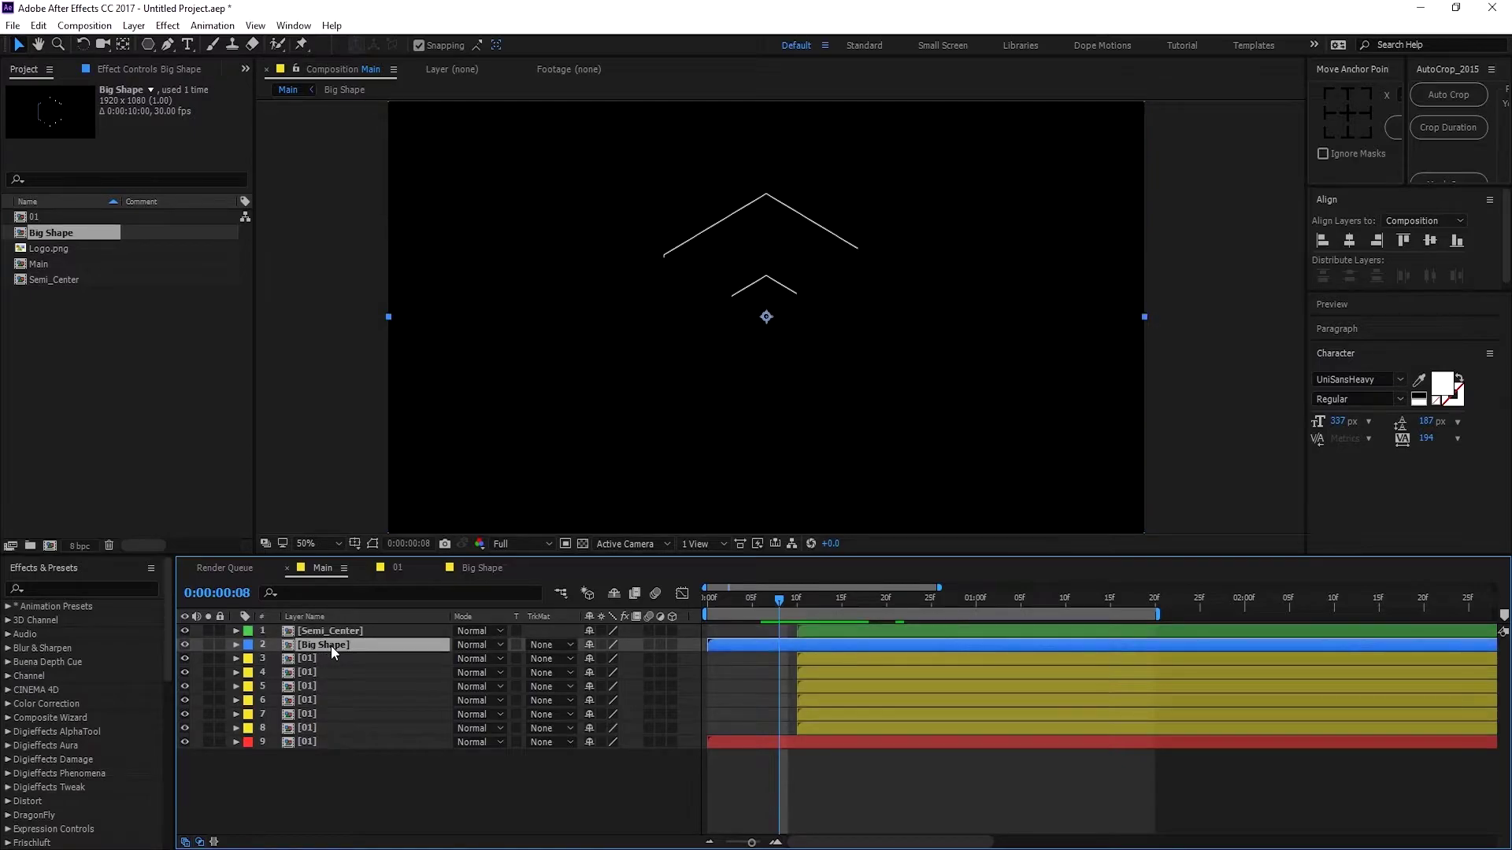
{"action": "key", "text": "ctrl+d"}
{"action": "key", "text": "r"}
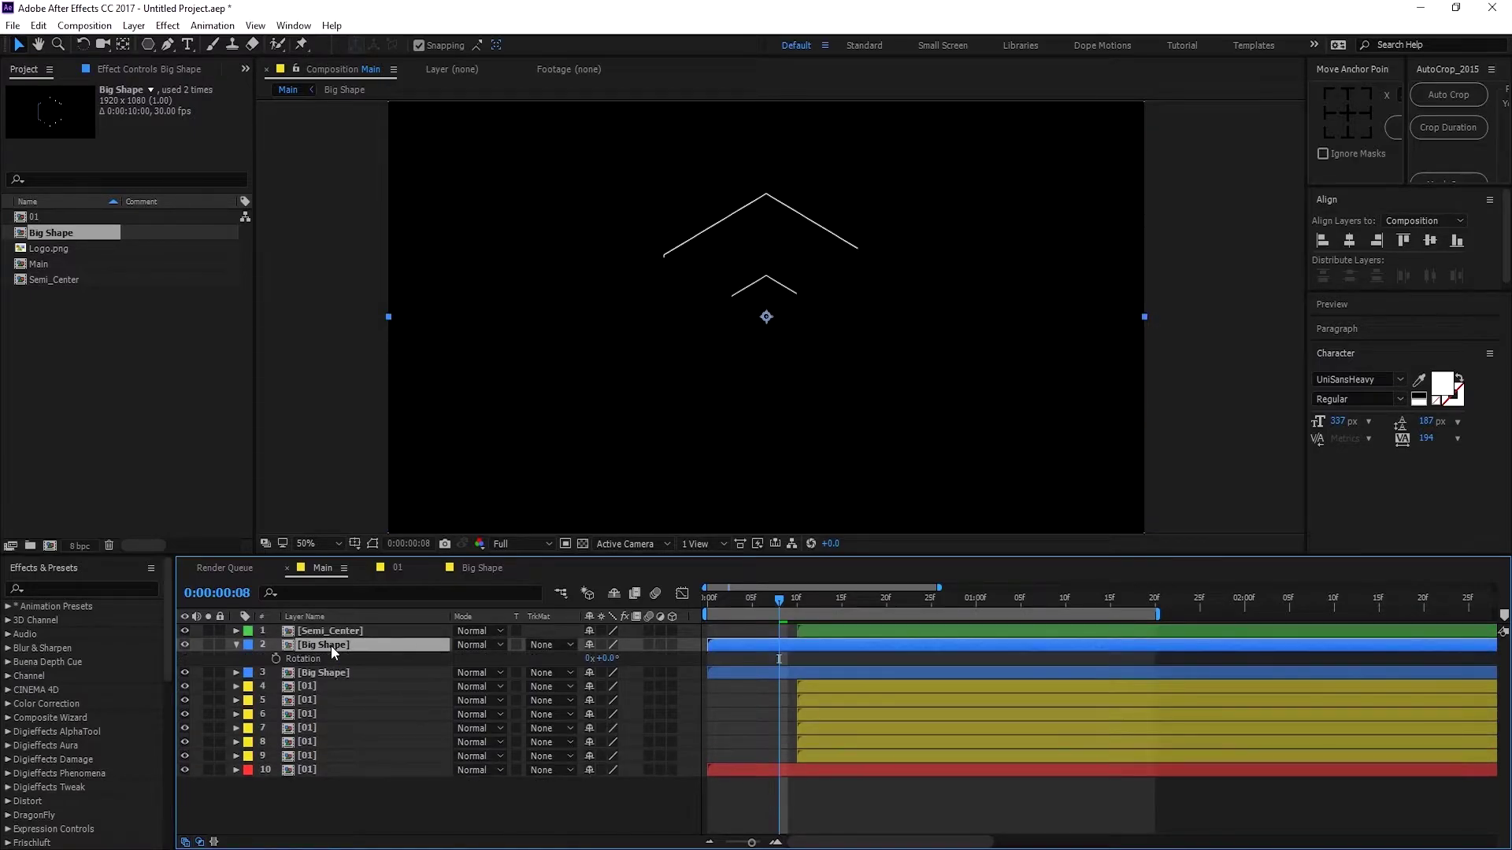
{"action": "left_click", "coordinate": [611, 661]}
{"action": "type", "text": "180"}
{"action": "key", "text": "Return"}
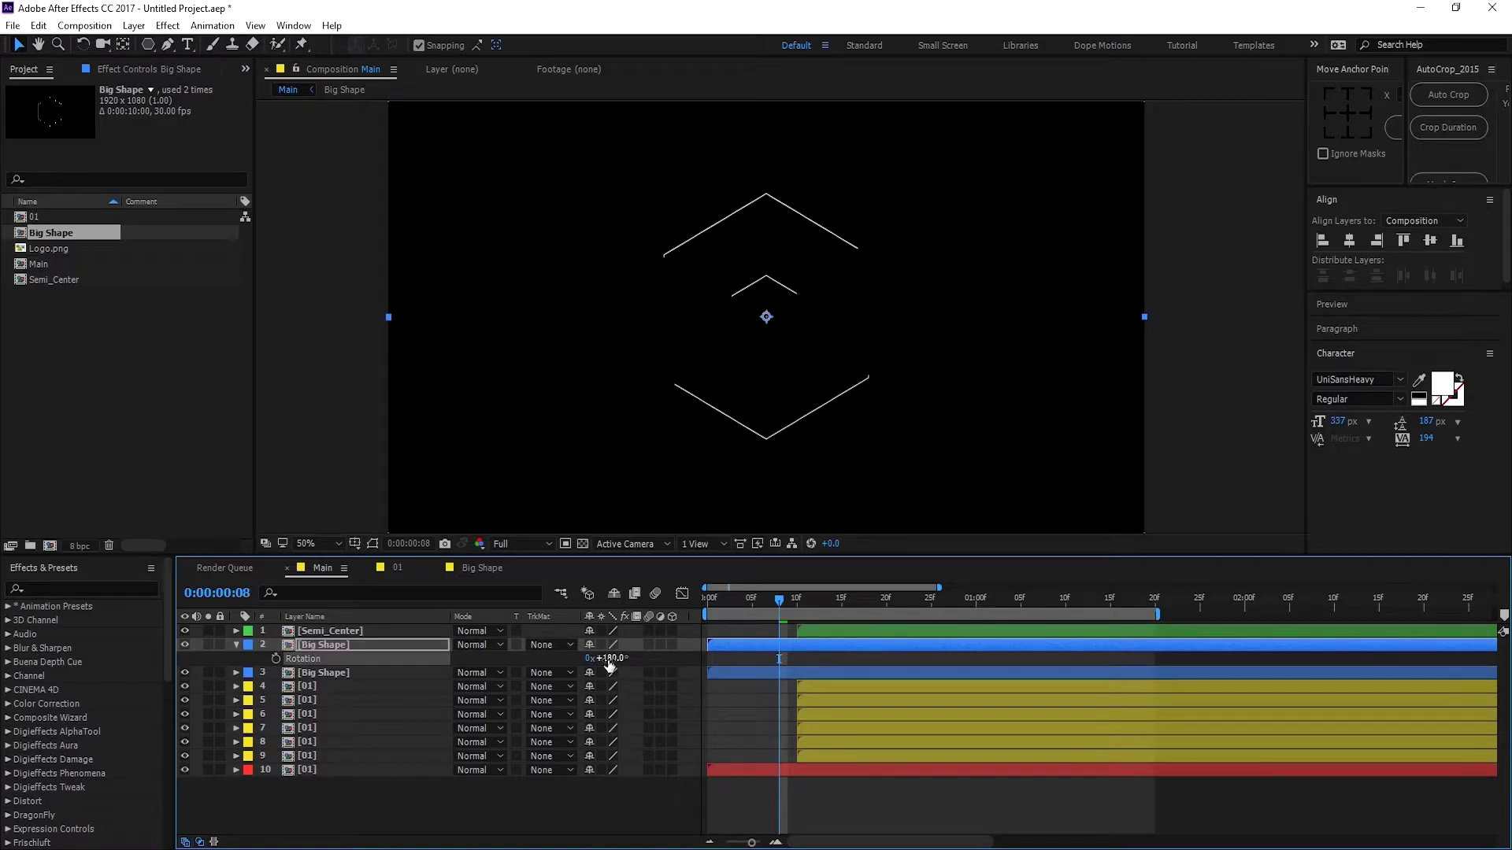
Step: Duplicate the red 01 layer of the central hexagon and set the copy's Rotation to 180°
{"action": "mouse_move", "coordinate": [782, 594]}
{"action": "left_mouse_down"}
{"action": "mouse_move", "coordinate": [829, 603]}
{"action": "mouse_move", "coordinate": [736, 608]}
{"action": "mouse_move", "coordinate": [770, 603]}
{"action": "left_mouse_up"}
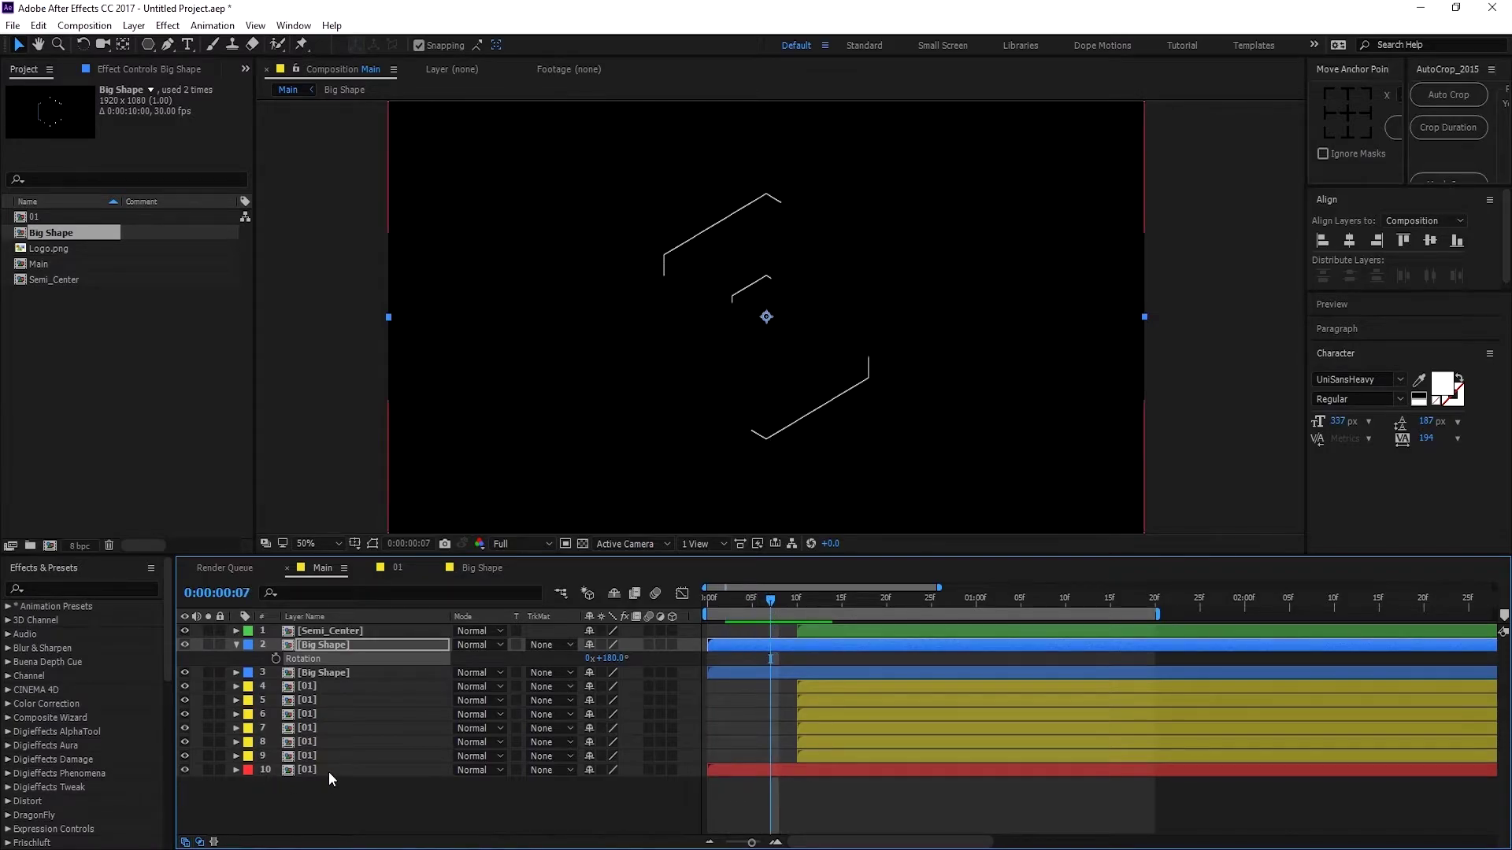
{"action": "left_click", "coordinate": [319, 770]}
{"action": "key", "text": "ctrl+d"}
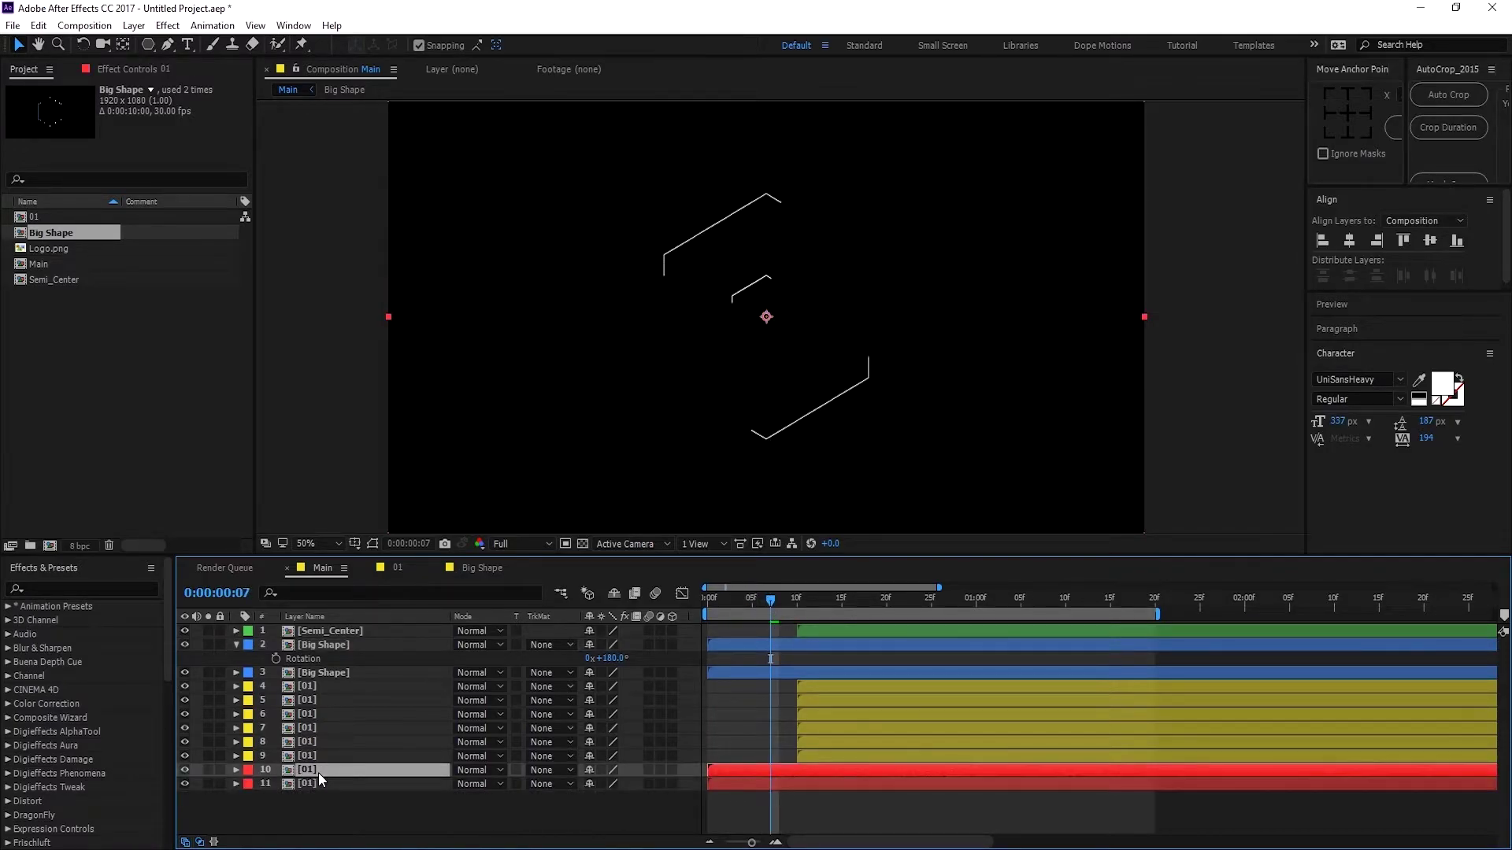
{"action": "key", "text": "r"}
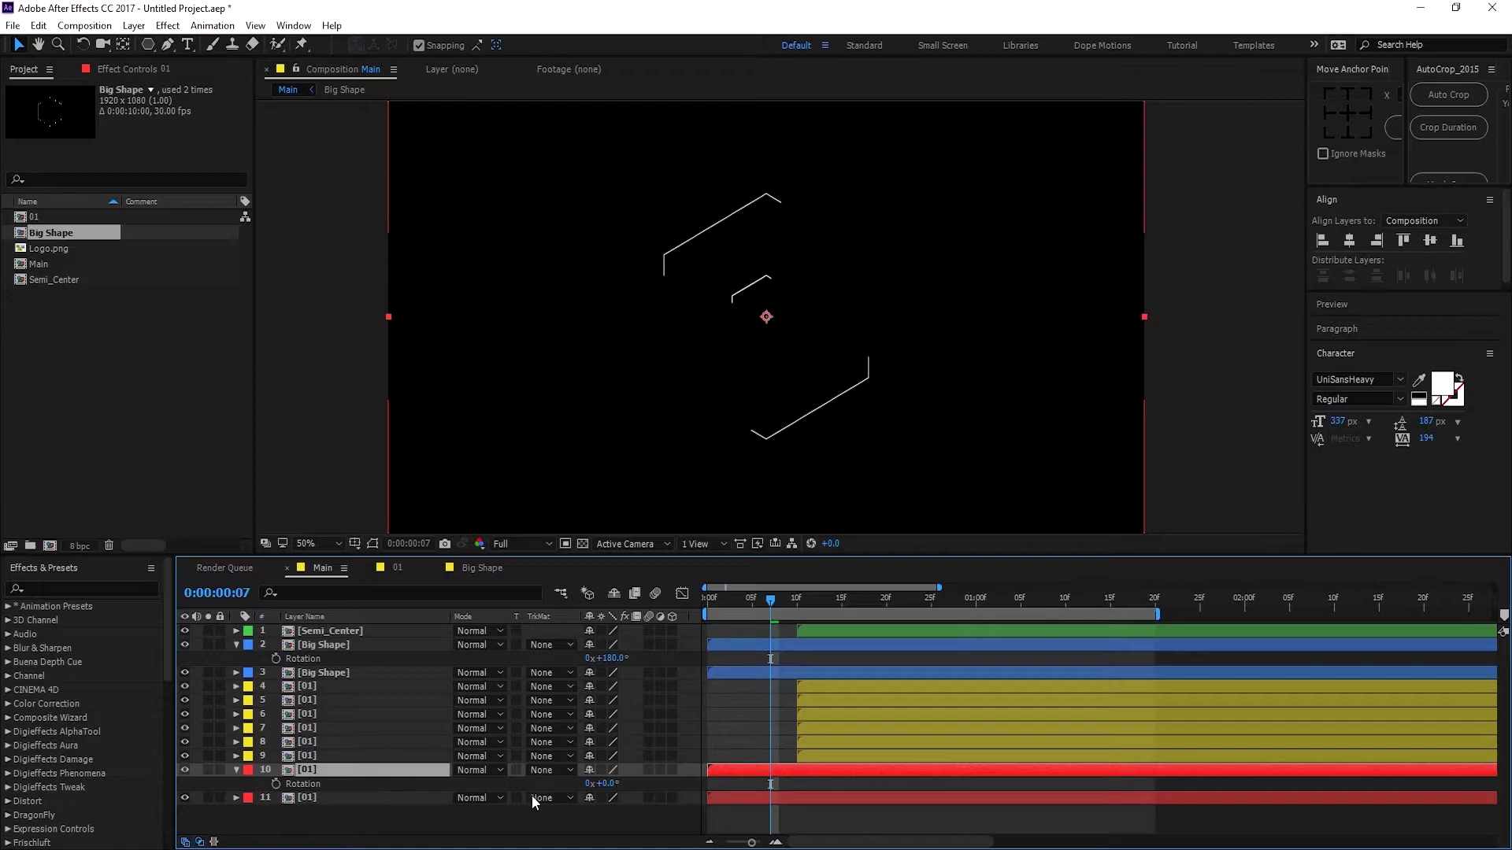
{"action": "left_click", "coordinate": [606, 783]}
{"action": "type", "text": "18"}
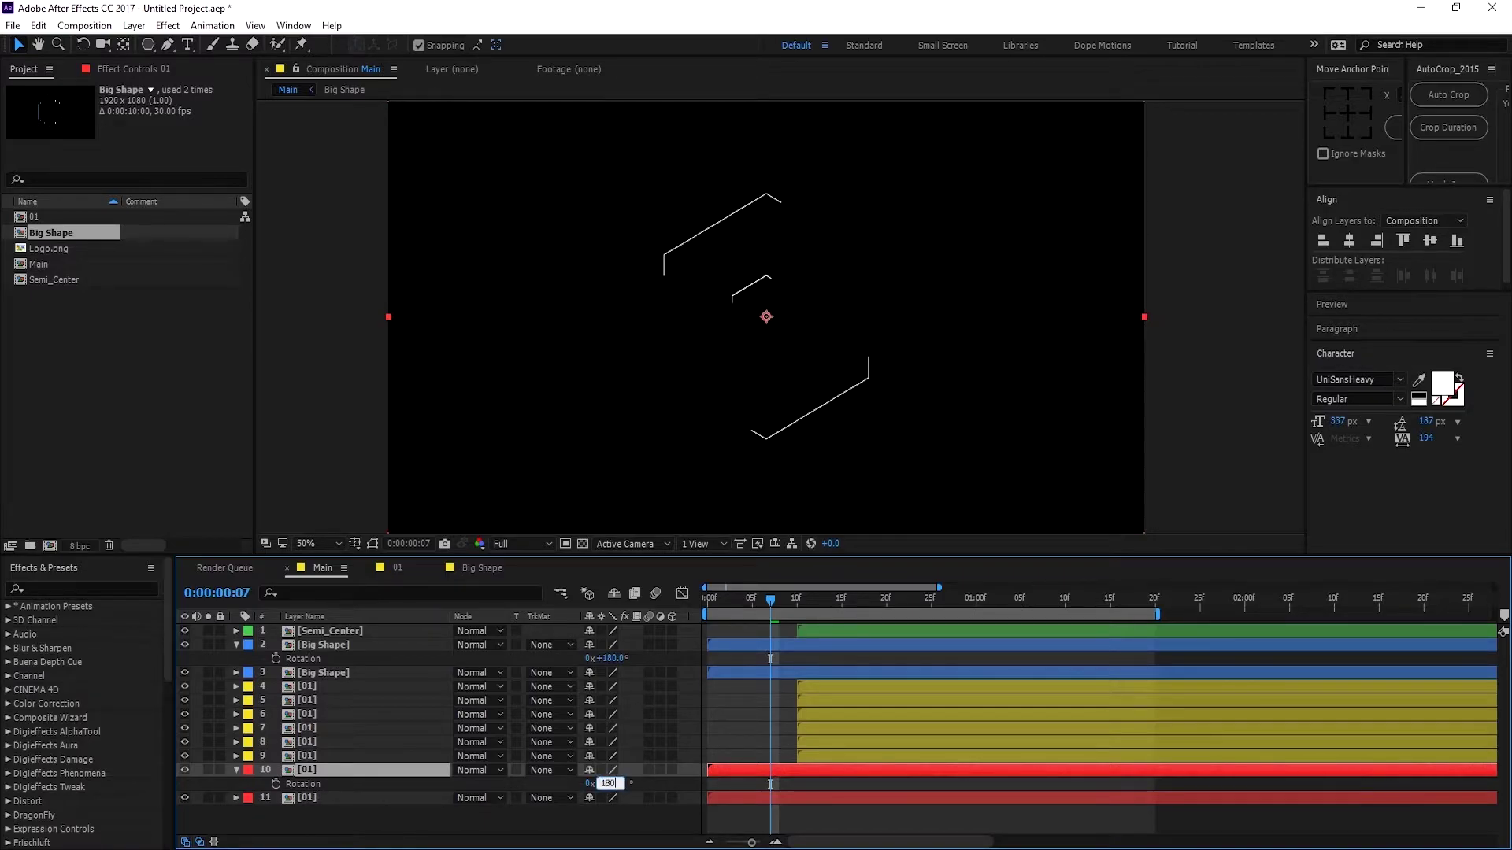
{"action": "type", "text": "0"}
{"action": "left_click", "coordinate": [576, 811]}
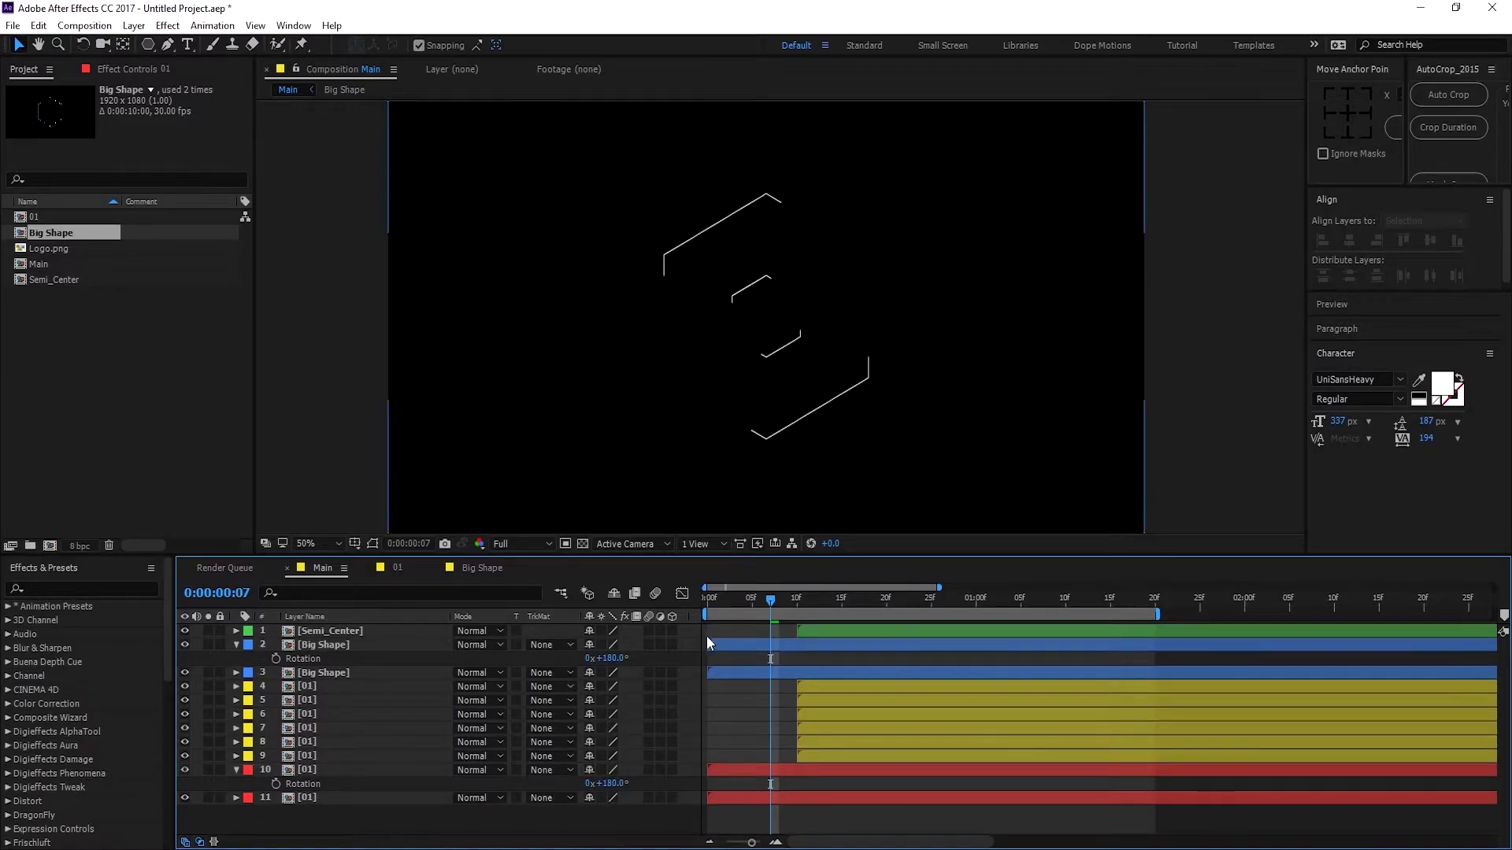
Step: Set the current time to 0:00:01:10 and collapse the properties of the two rotated copies
{"action": "left_click_drag", "start_coordinate": [772, 601], "coordinate": [1068, 640]}
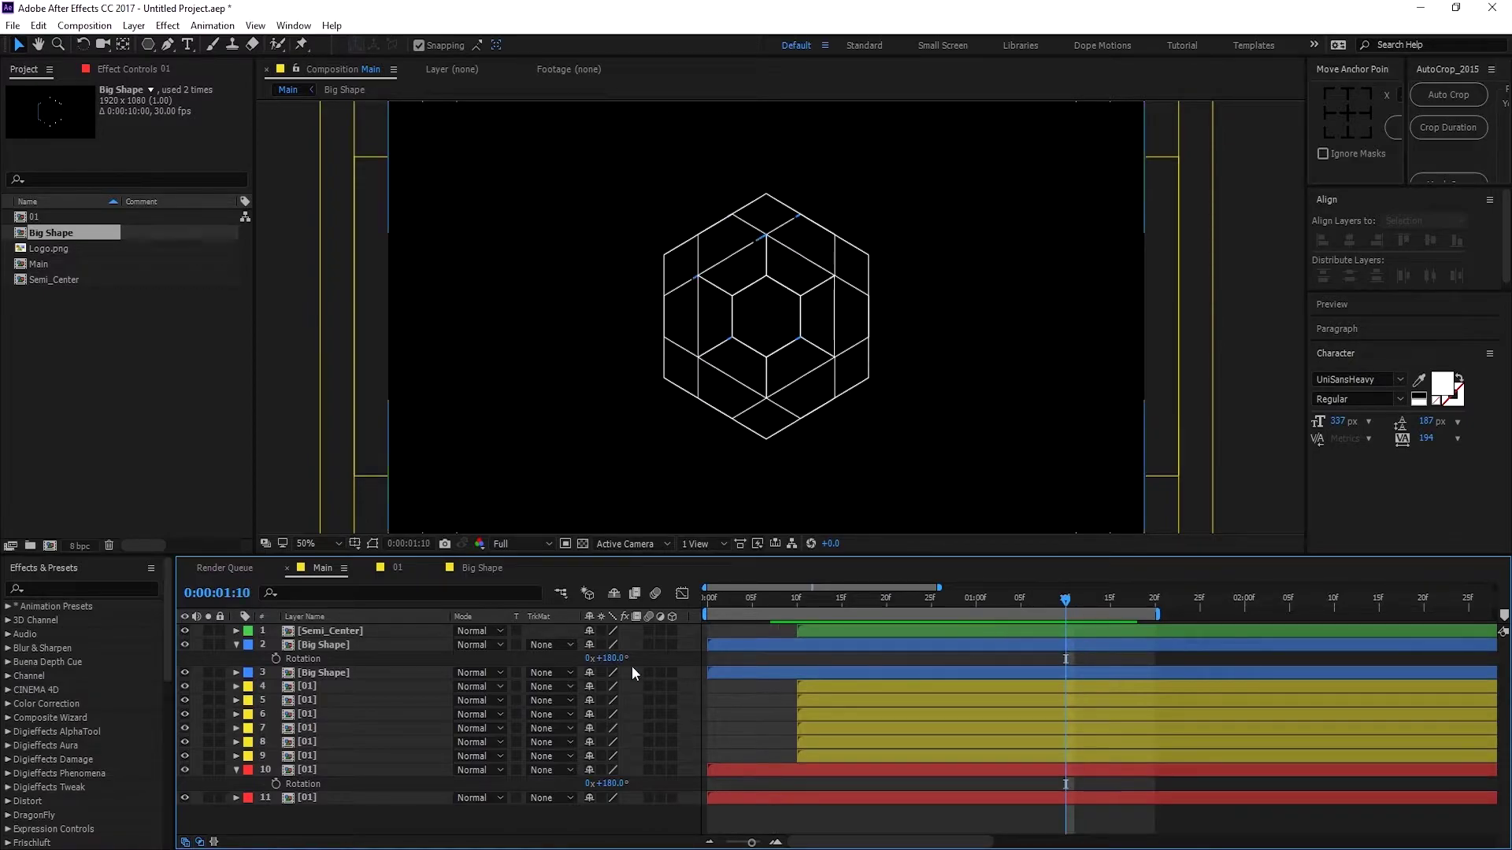
{"action": "left_click", "coordinate": [236, 645]}
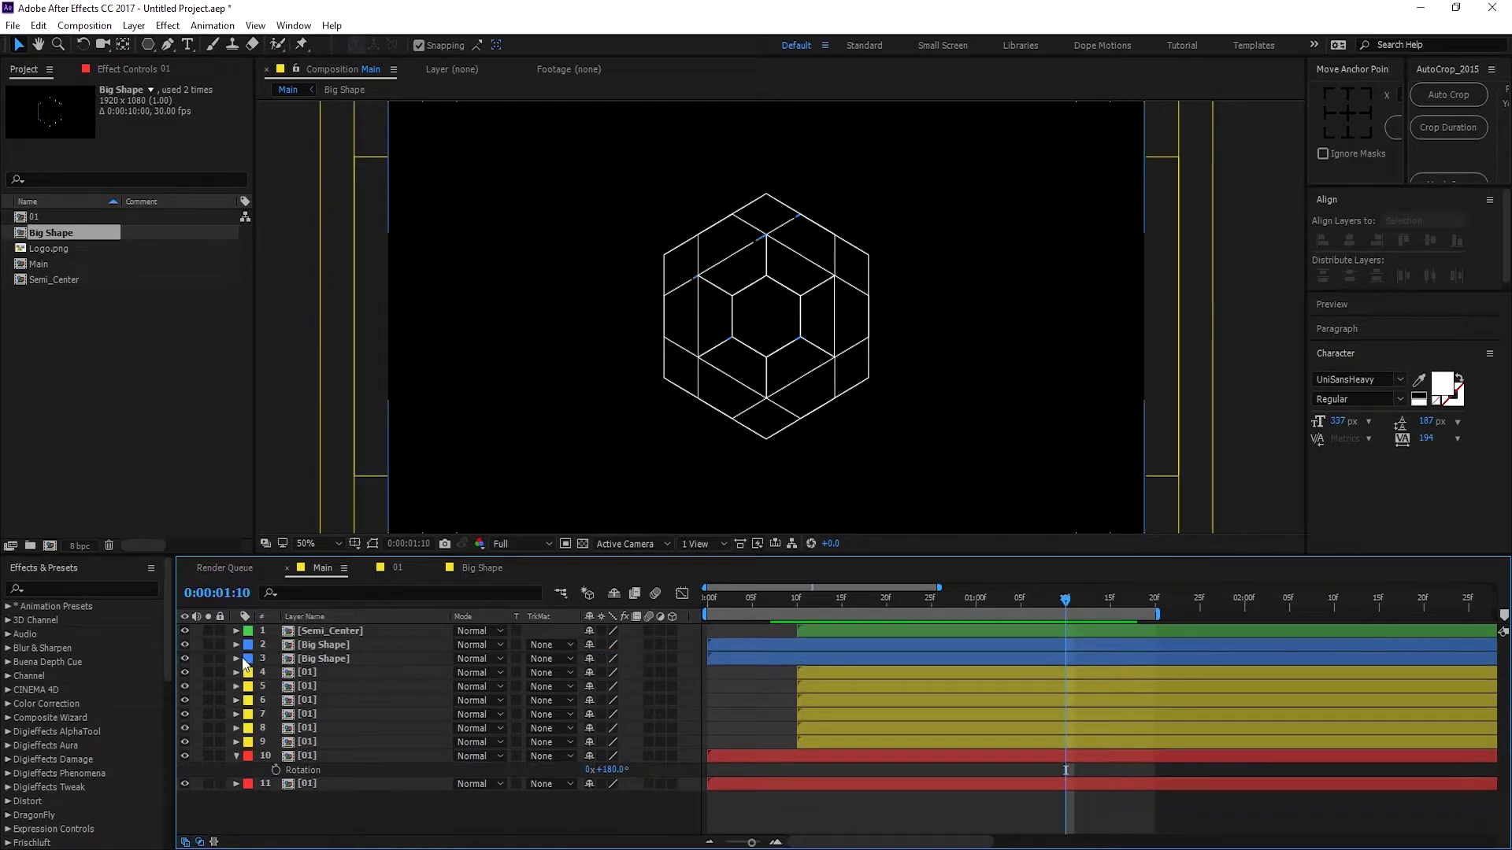
{"action": "left_click", "coordinate": [235, 757]}
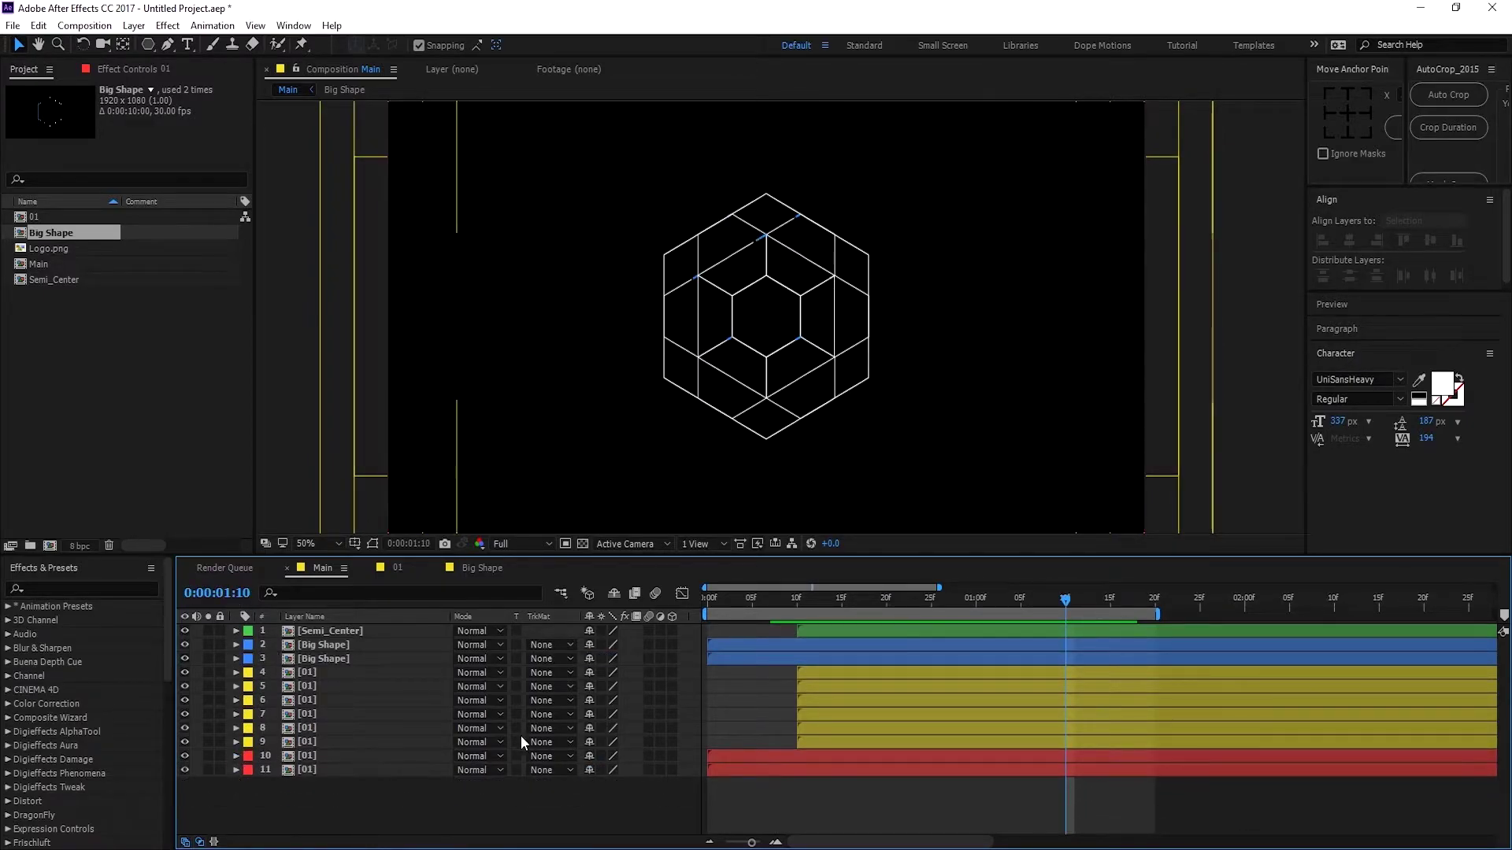
Step: In composition 01, set the fill of shape layer 01 to white with 0% opacity and turn the fill's visibility on
{"action": "double_click", "coordinate": [312, 757]}
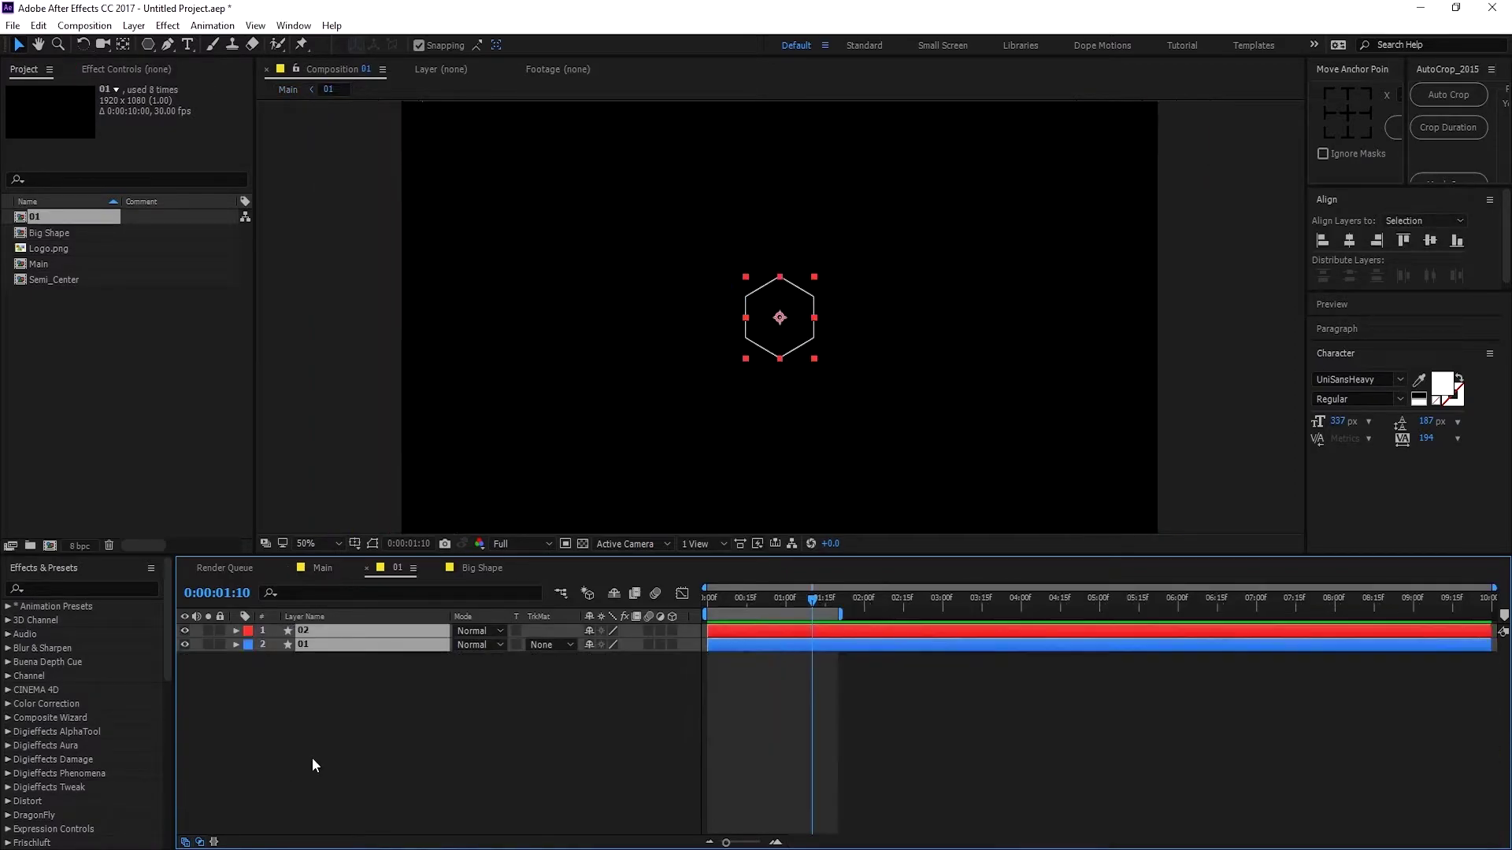
{"action": "left_click", "coordinate": [248, 660]}
{"action": "left_click", "coordinate": [315, 644]}
{"action": "left_click", "coordinate": [236, 644]}
{"action": "left_click", "coordinate": [263, 673]}
{"action": "left_click", "coordinate": [277, 715]}
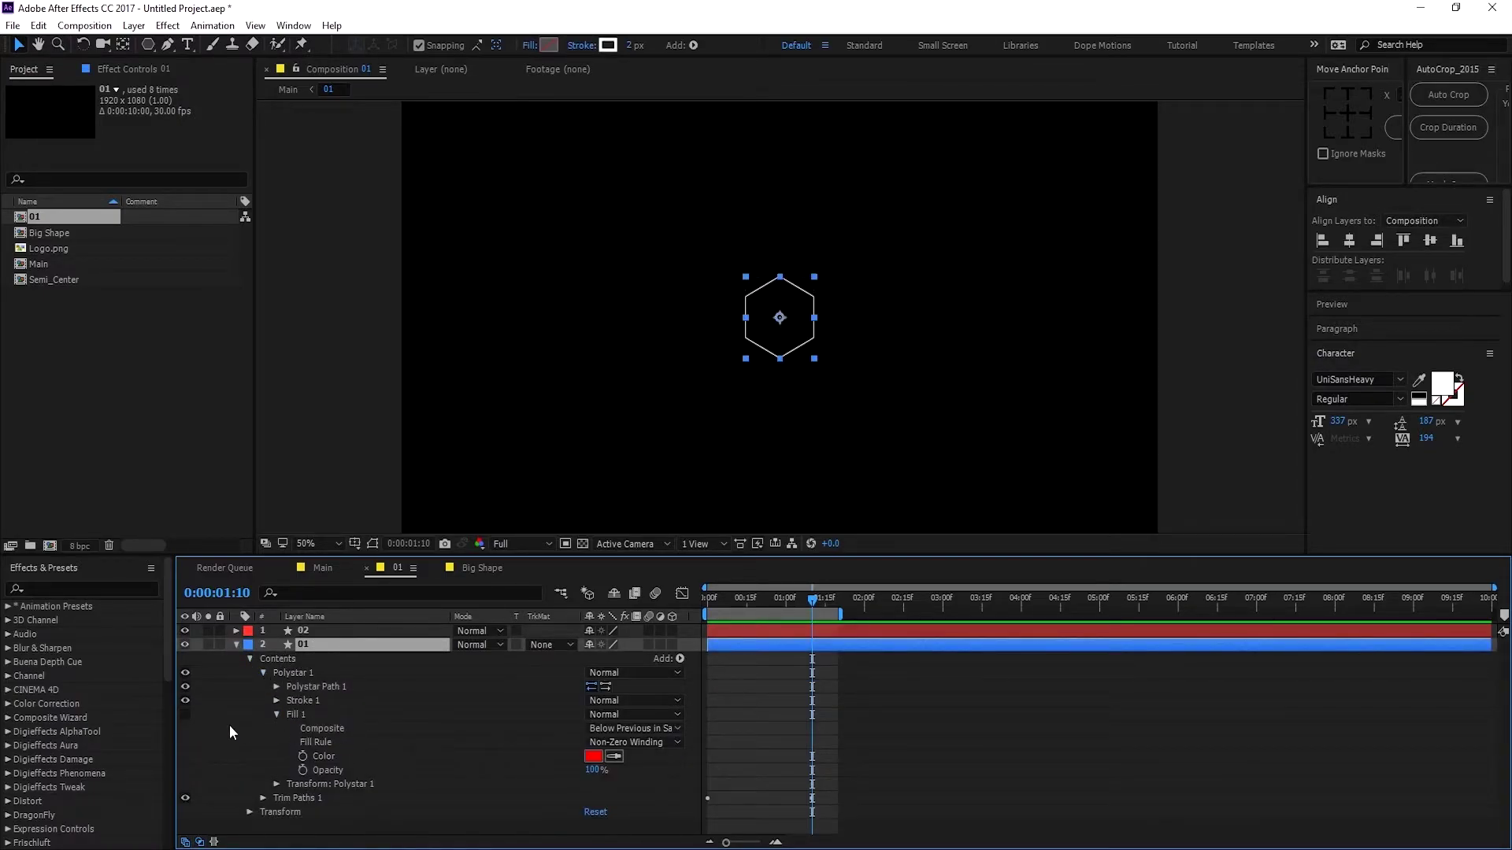
{"action": "left_click_drag", "start_coordinate": [594, 774], "coordinate": [468, 768]}
{"action": "left_click", "coordinate": [593, 756]}
{"action": "left_click", "coordinate": [648, 488]}
{"action": "left_click", "coordinate": [992, 489]}
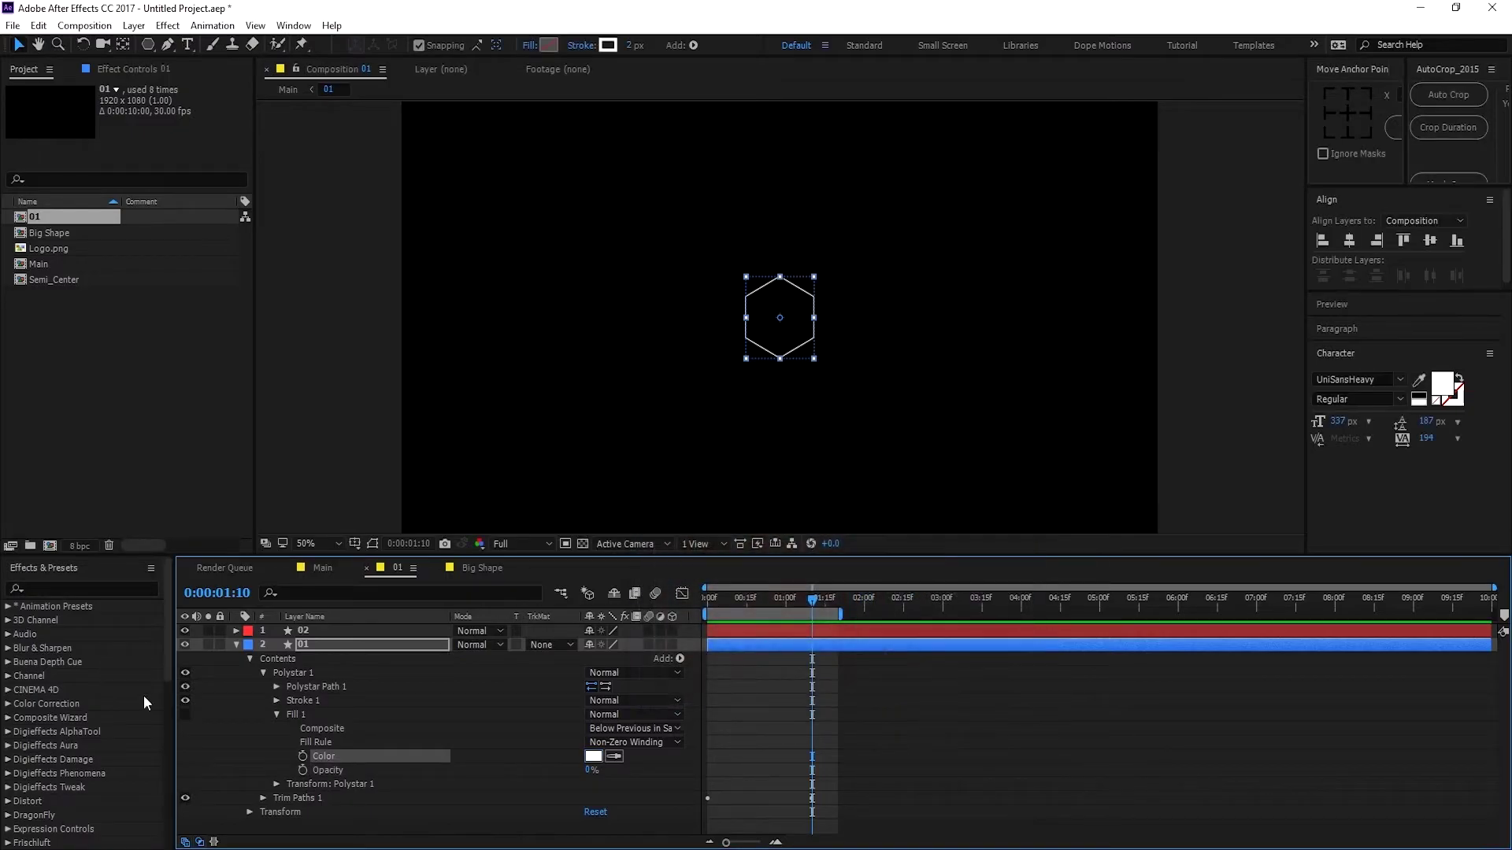
{"action": "left_click", "coordinate": [186, 714]}
Step: Extend composition 01's work area and keyframe the fill opacity at 0% at 0:00:01:10, rising to a higher value at 0:00:01:25
{"action": "left_click_drag", "start_coordinate": [842, 613], "coordinate": [1161, 613]}
{"action": "scroll", "coordinate": [773, 678], "scroll_direction": "up", "scroll_amount": 4}
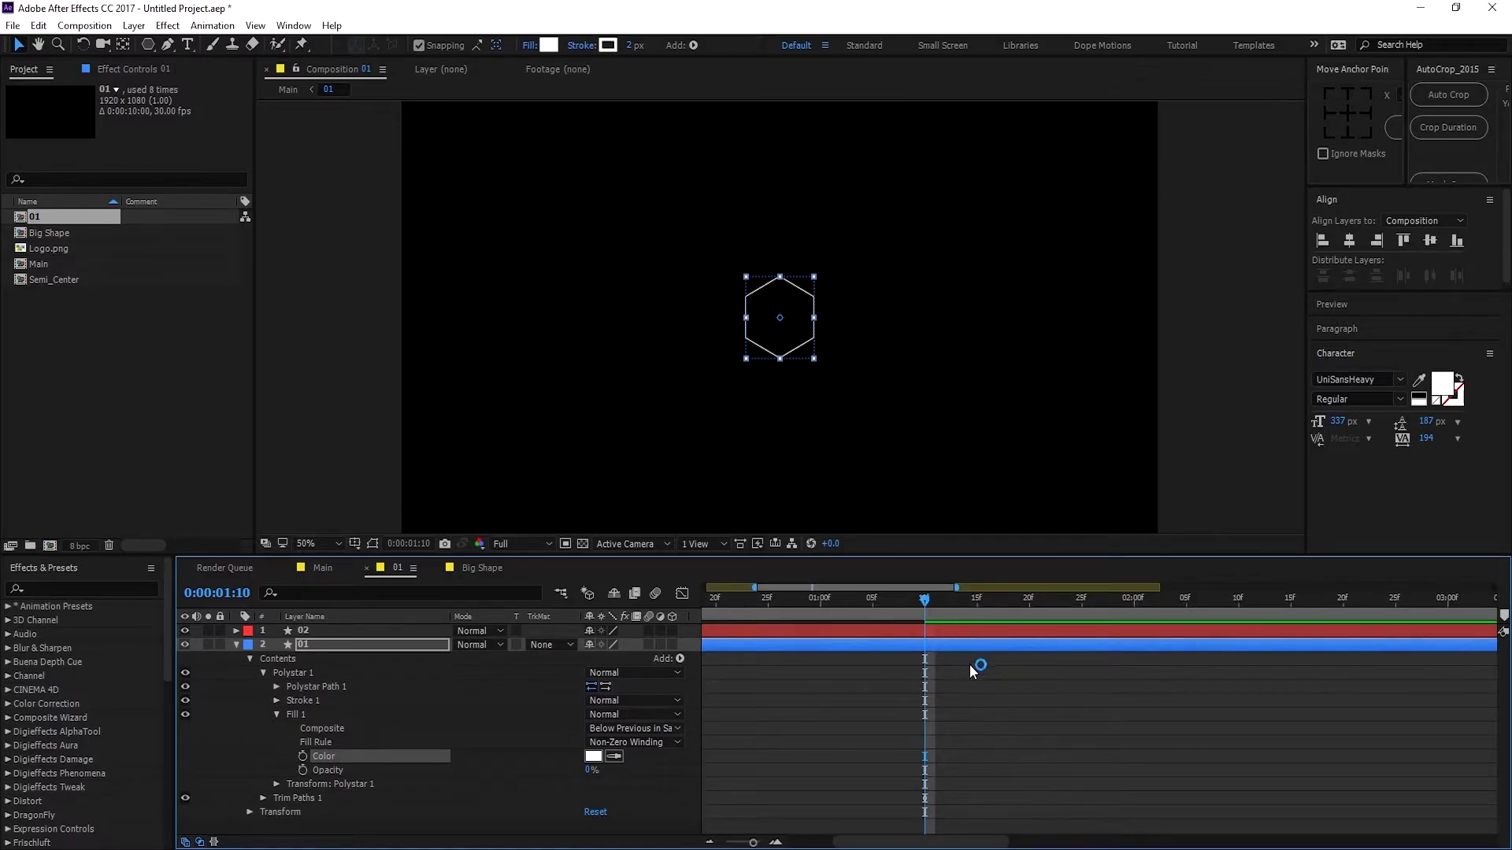
{"action": "left_click", "coordinate": [303, 770]}
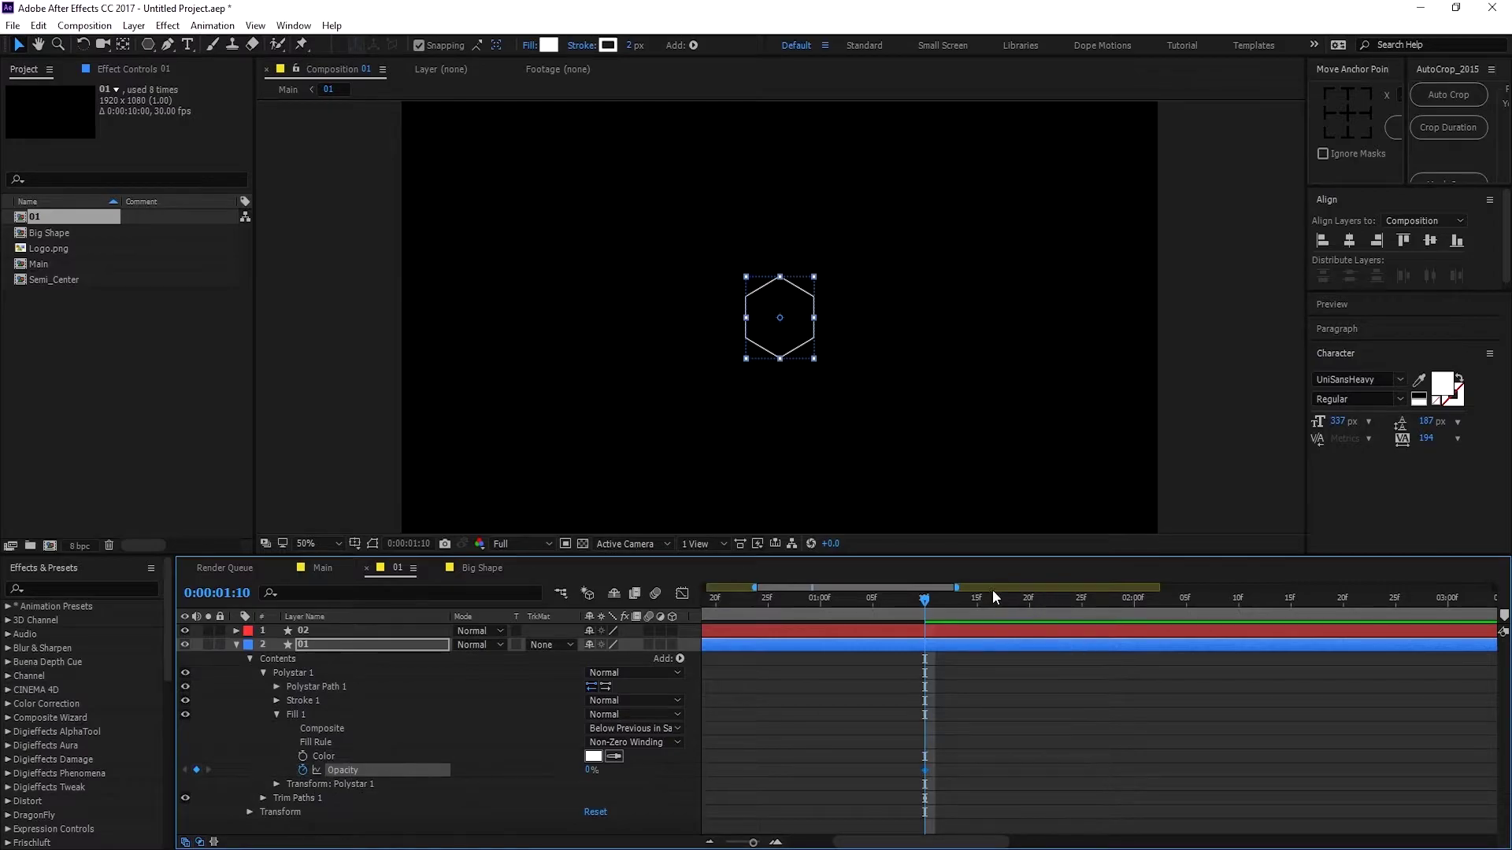
{"action": "left_click_drag", "start_coordinate": [928, 601], "coordinate": [1091, 607]}
{"action": "left_click_drag", "start_coordinate": [590, 778], "coordinate": [669, 778]}
{"action": "left_click", "coordinate": [906, 601]}
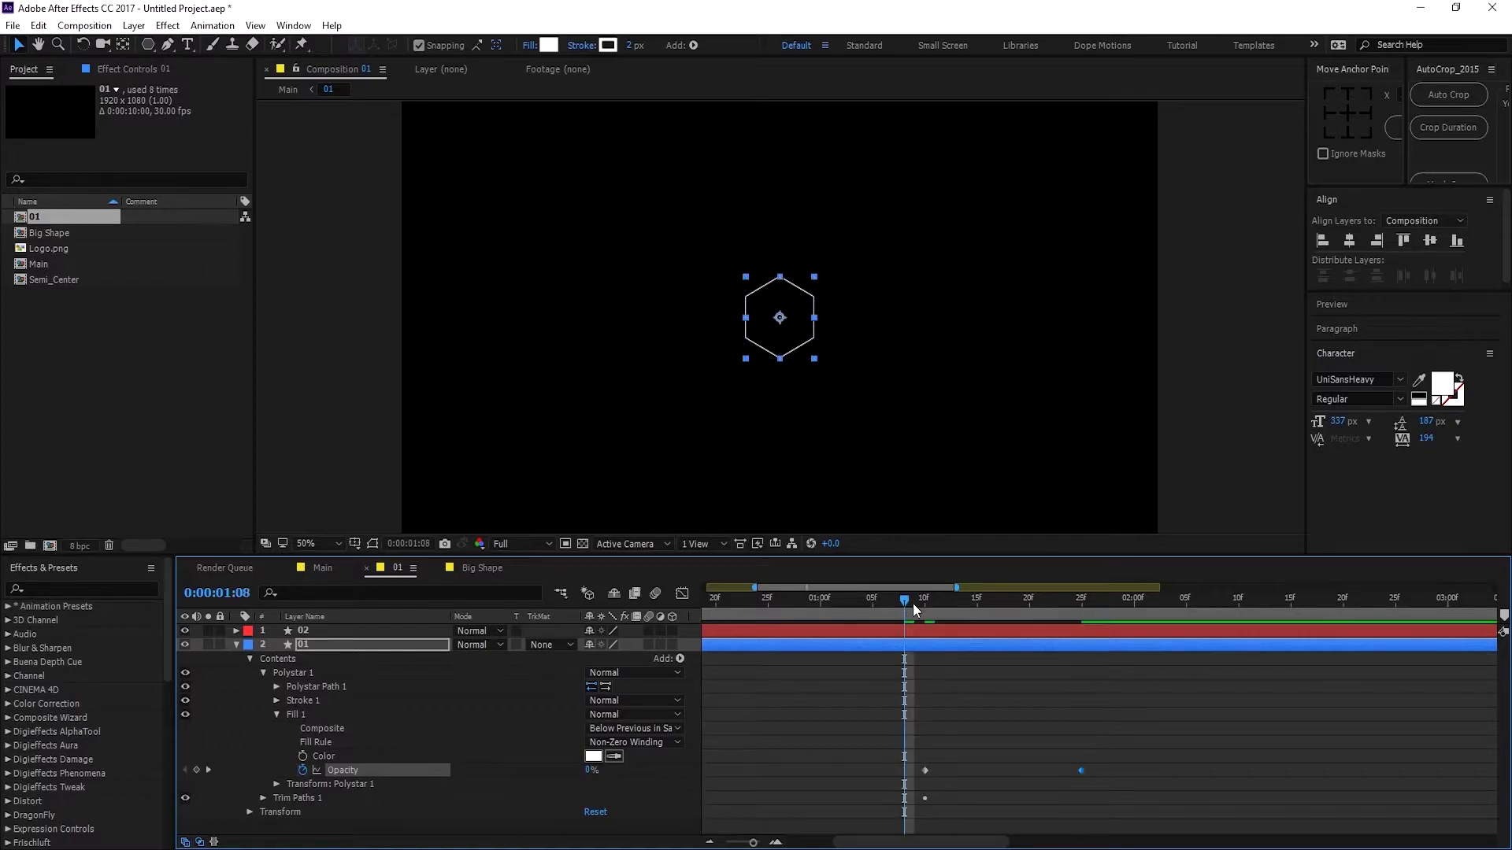
Step: Extend the Main composition's work area to about 0:00:02:17 and preview the fill fade, ending at 0:00:02:10
{"action": "left_click", "coordinate": [937, 599]}
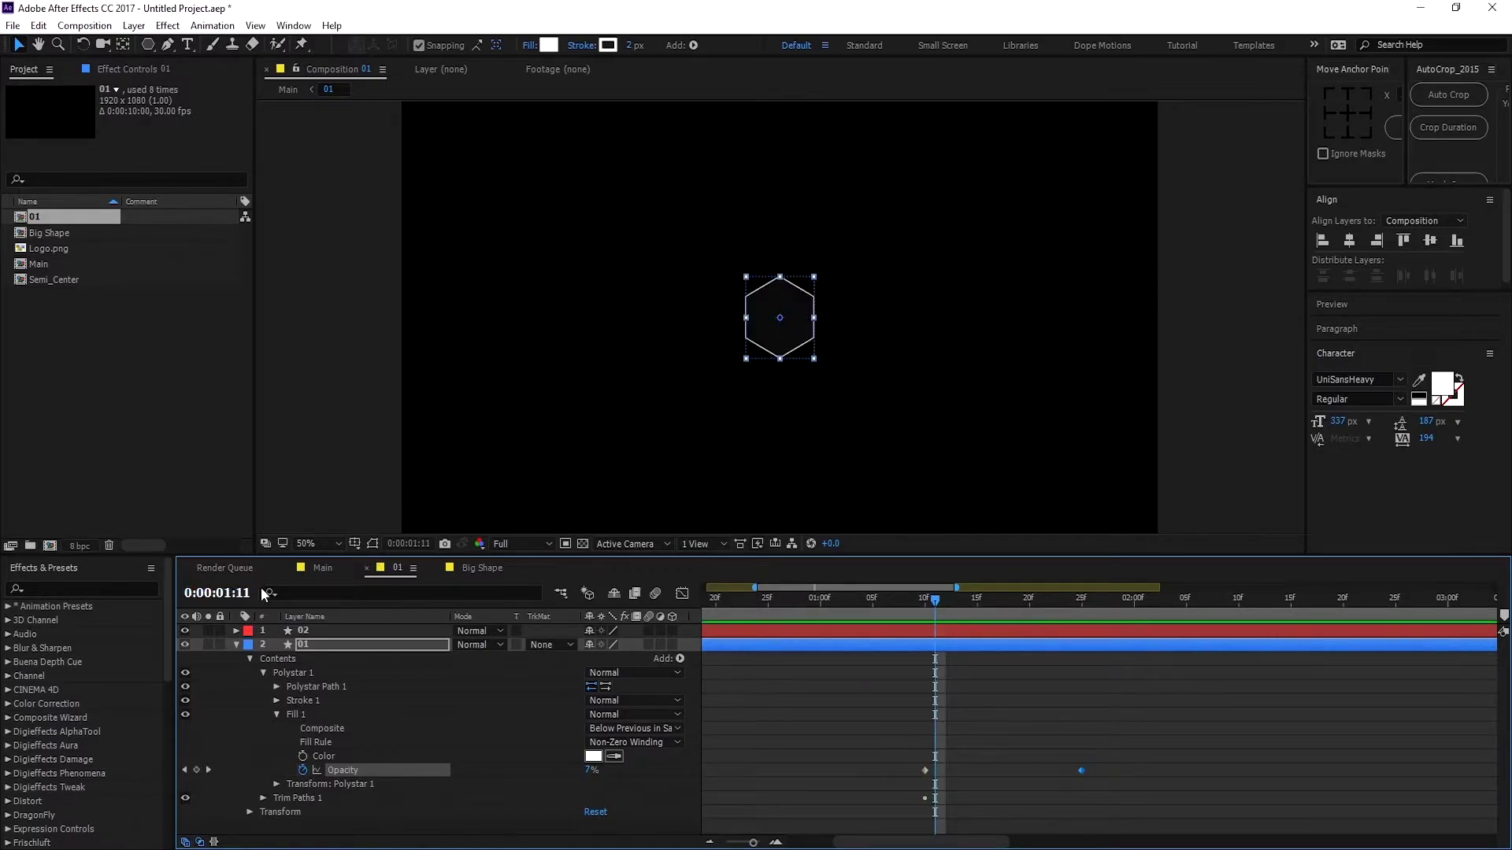
{"action": "left_click", "coordinate": [317, 570]}
{"action": "left_click", "coordinate": [957, 601]}
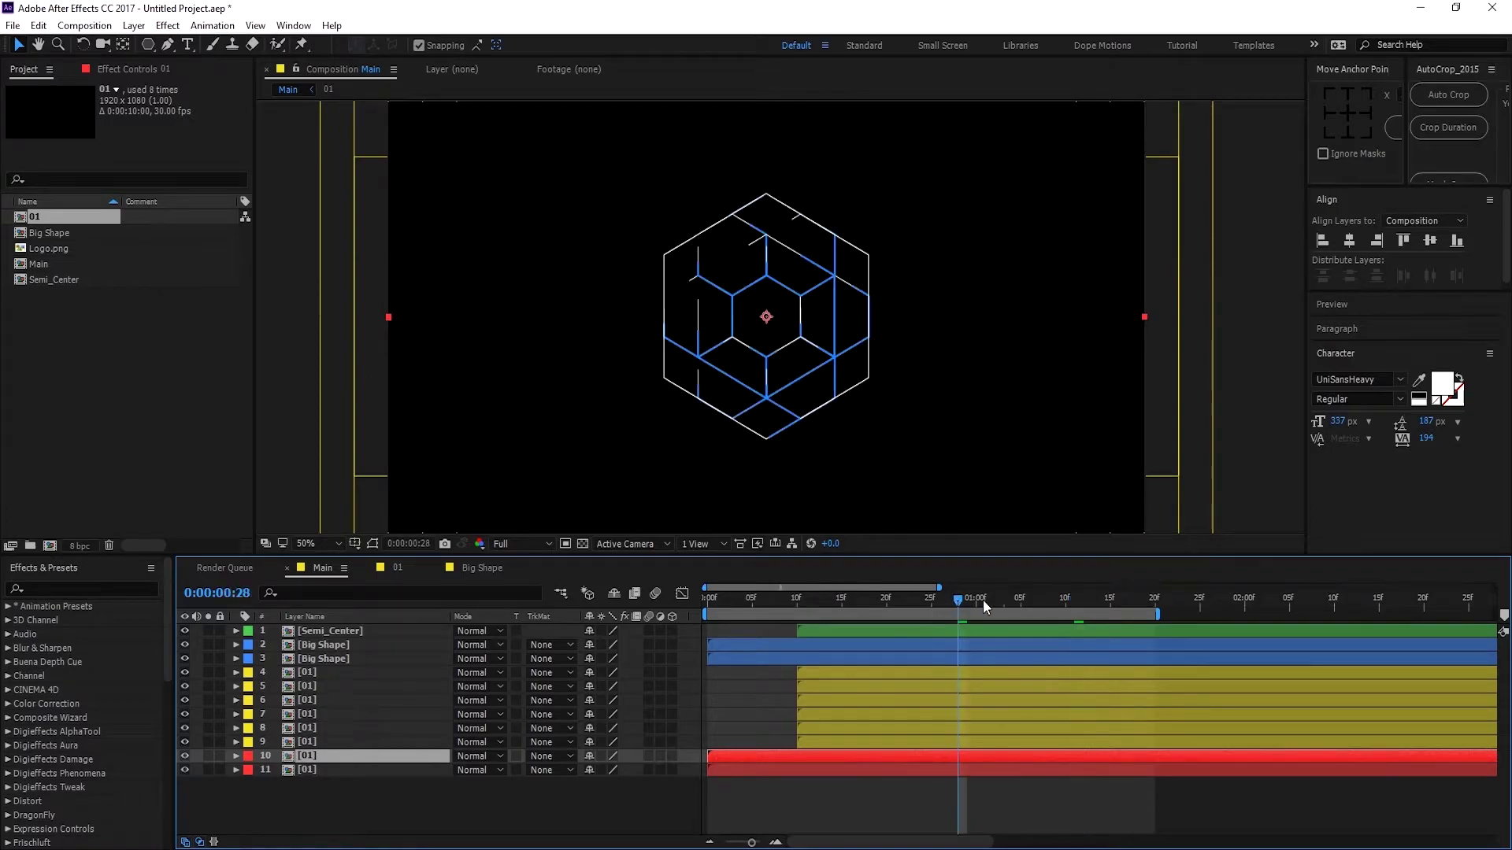
{"action": "left_click_drag", "start_coordinate": [1157, 613], "coordinate": [1399, 613]}
{"action": "key", "text": "space"}
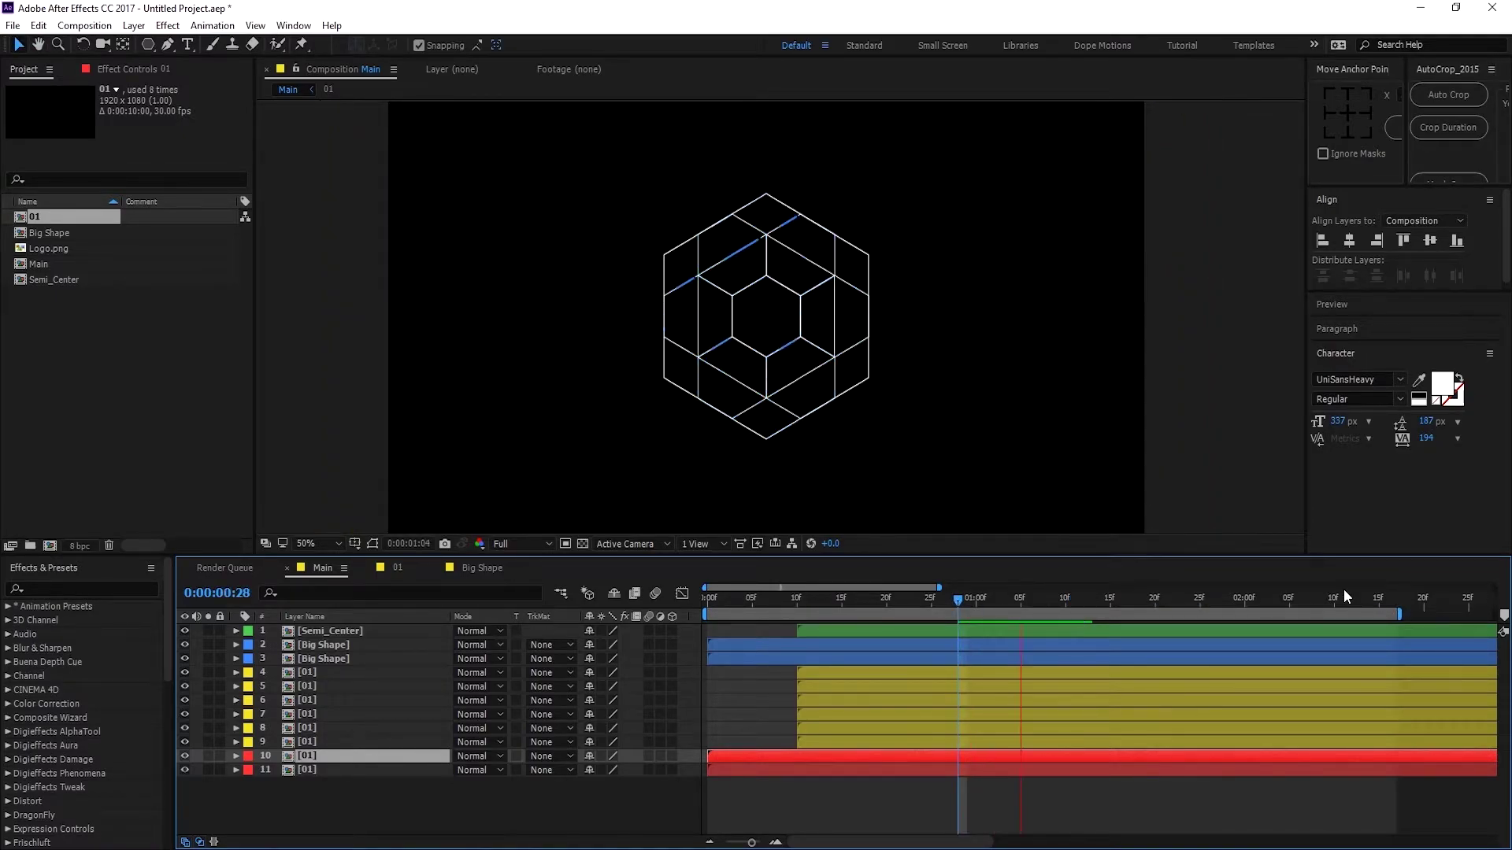
{"action": "left_click_drag", "start_coordinate": [981, 597], "coordinate": [1336, 592]}
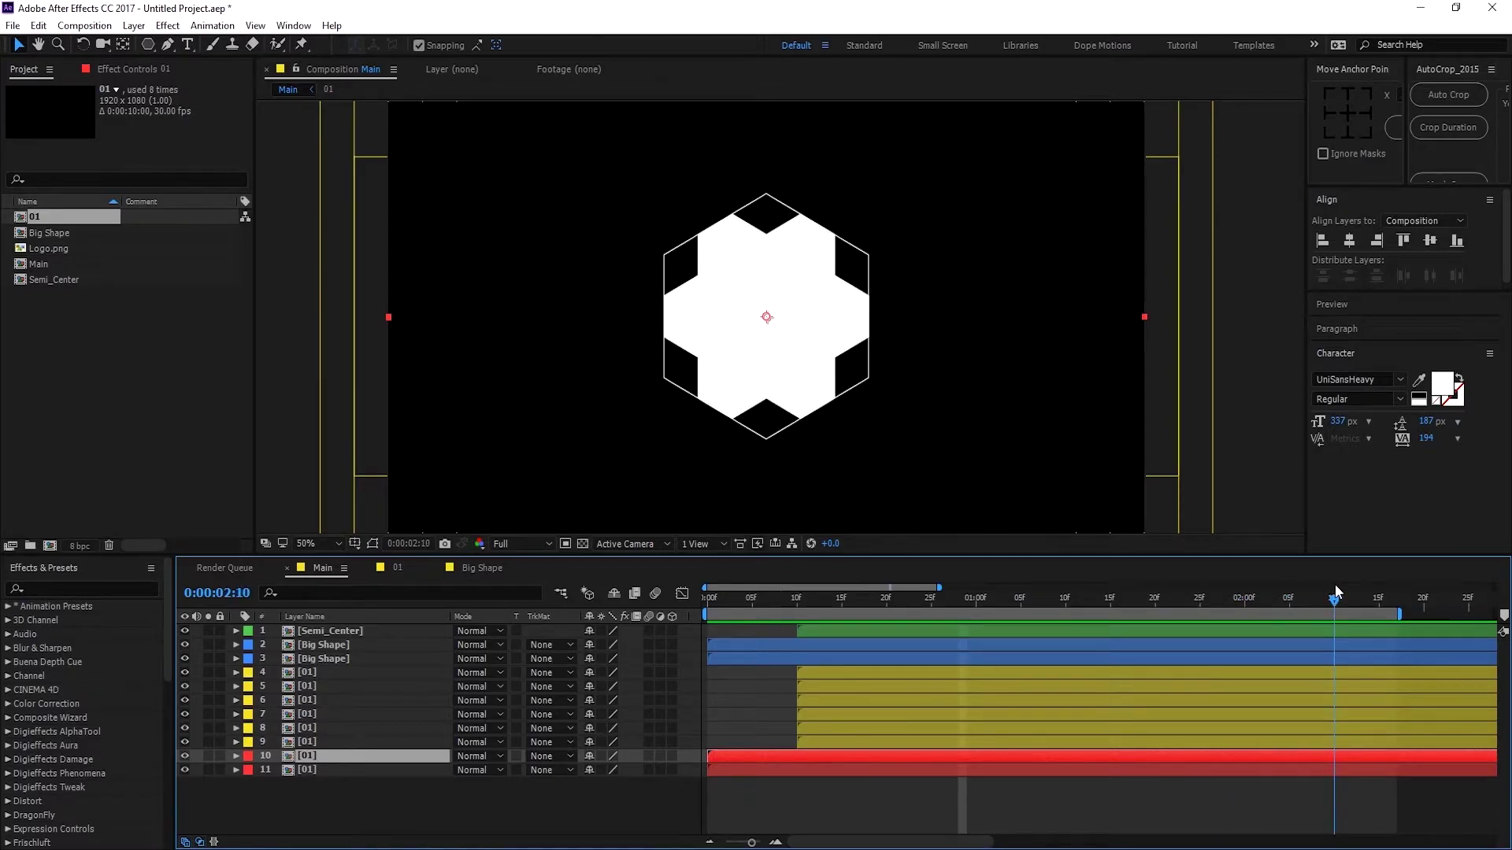
Step: Extend the Main composition's work area further, to about 0:00:04:00
{"action": "key", "text": "minus"}
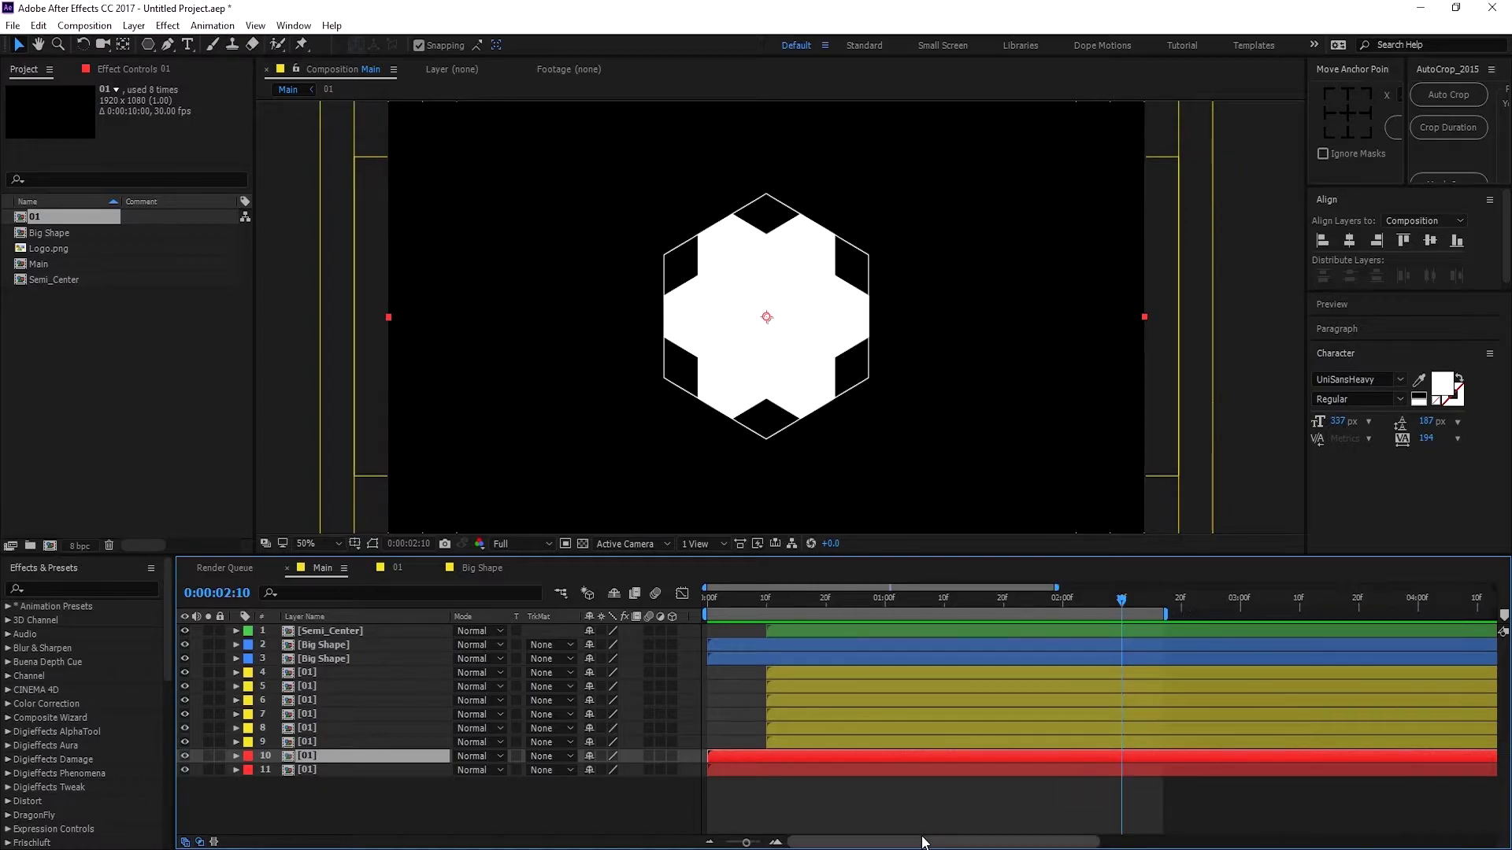
{"action": "scroll", "coordinate": [974, 770], "scroll_direction": "right", "scroll_amount": 5}
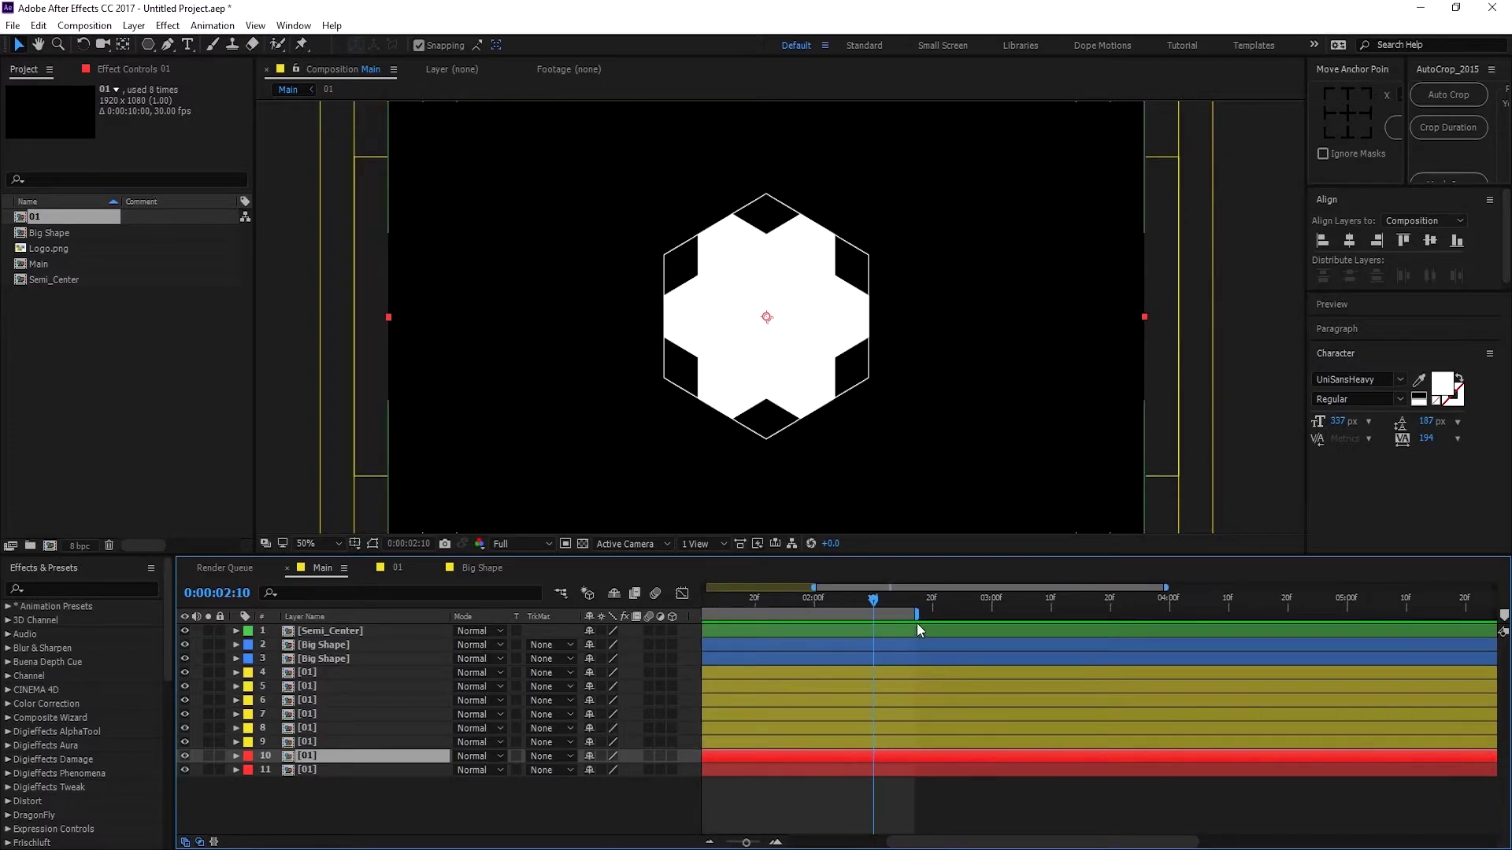
{"action": "left_click_drag", "start_coordinate": [916, 614], "coordinate": [1171, 615]}
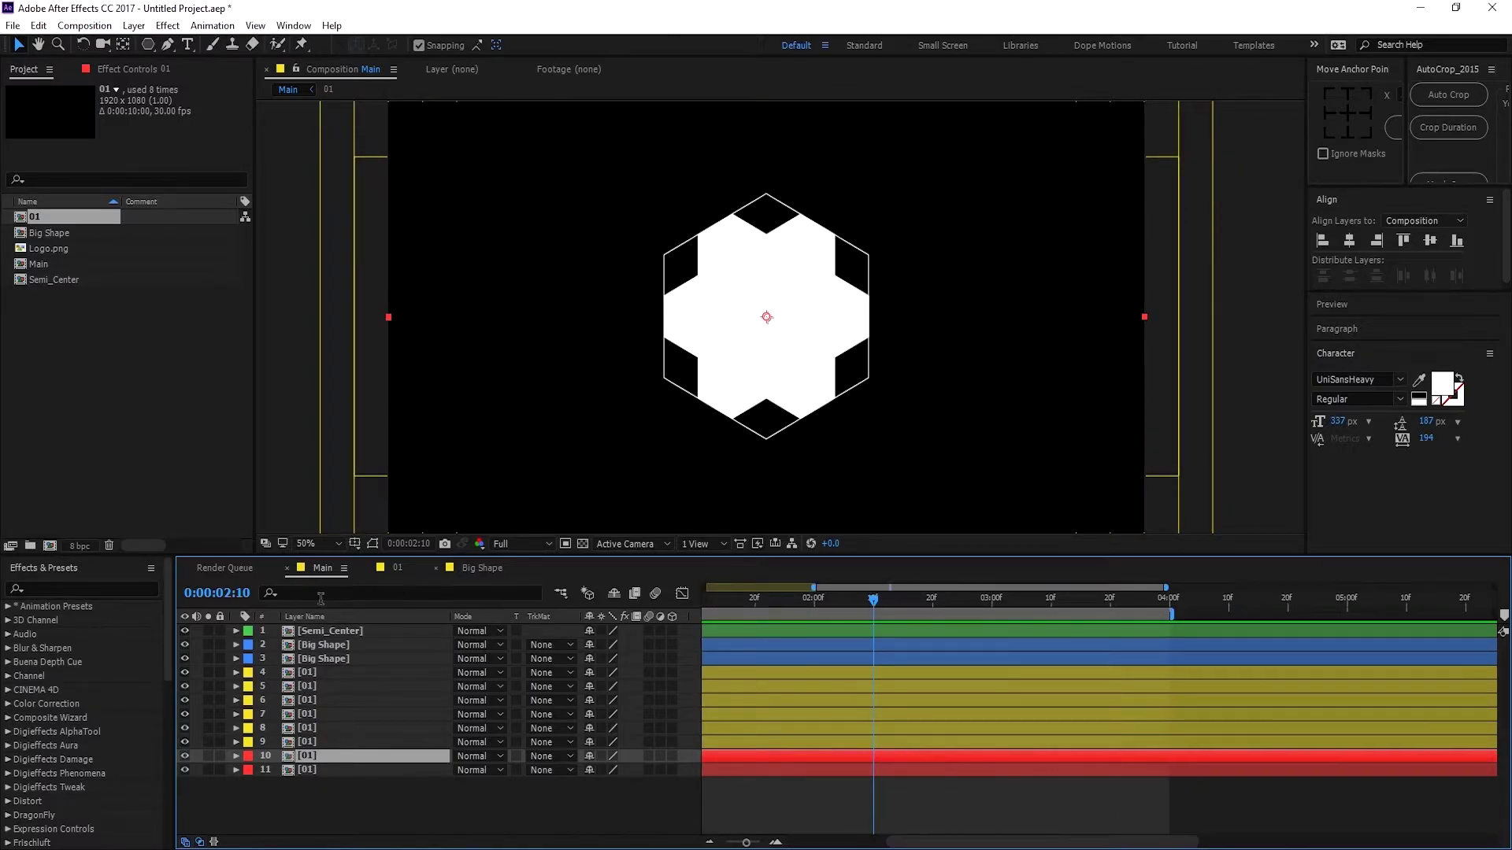
Step: Add Position keyframes to all six yellow 01 layers at 0:00:02:10, enlarging the timeline to show them
{"action": "left_click", "coordinate": [323, 673]}
{"action": "left_click", "coordinate": [310, 741], "text": "shift"}
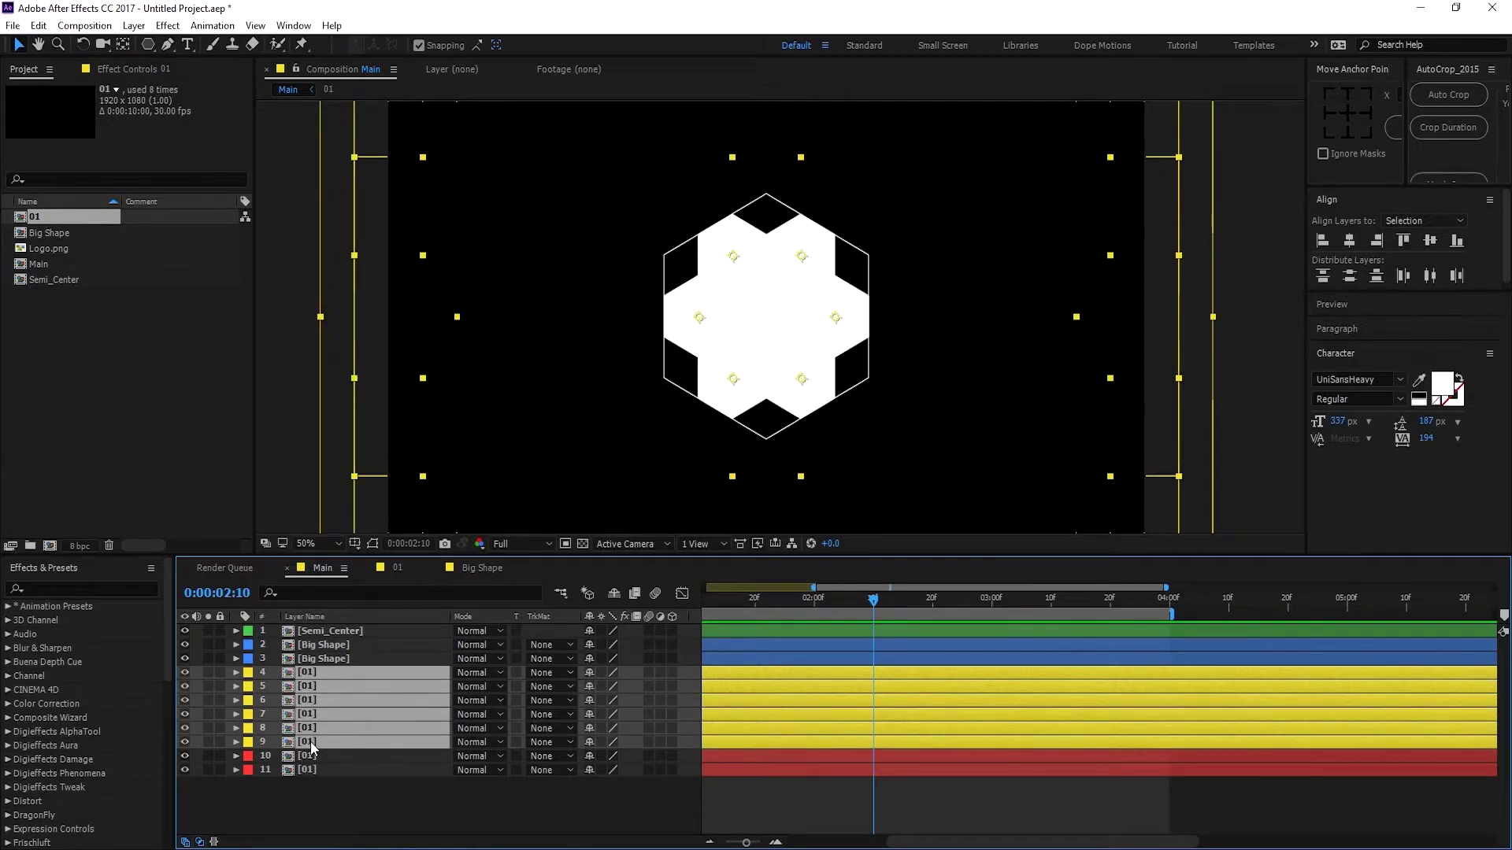
{"action": "key", "text": "p"}
{"action": "left_click_drag", "start_coordinate": [312, 556], "coordinate": [312, 442]}
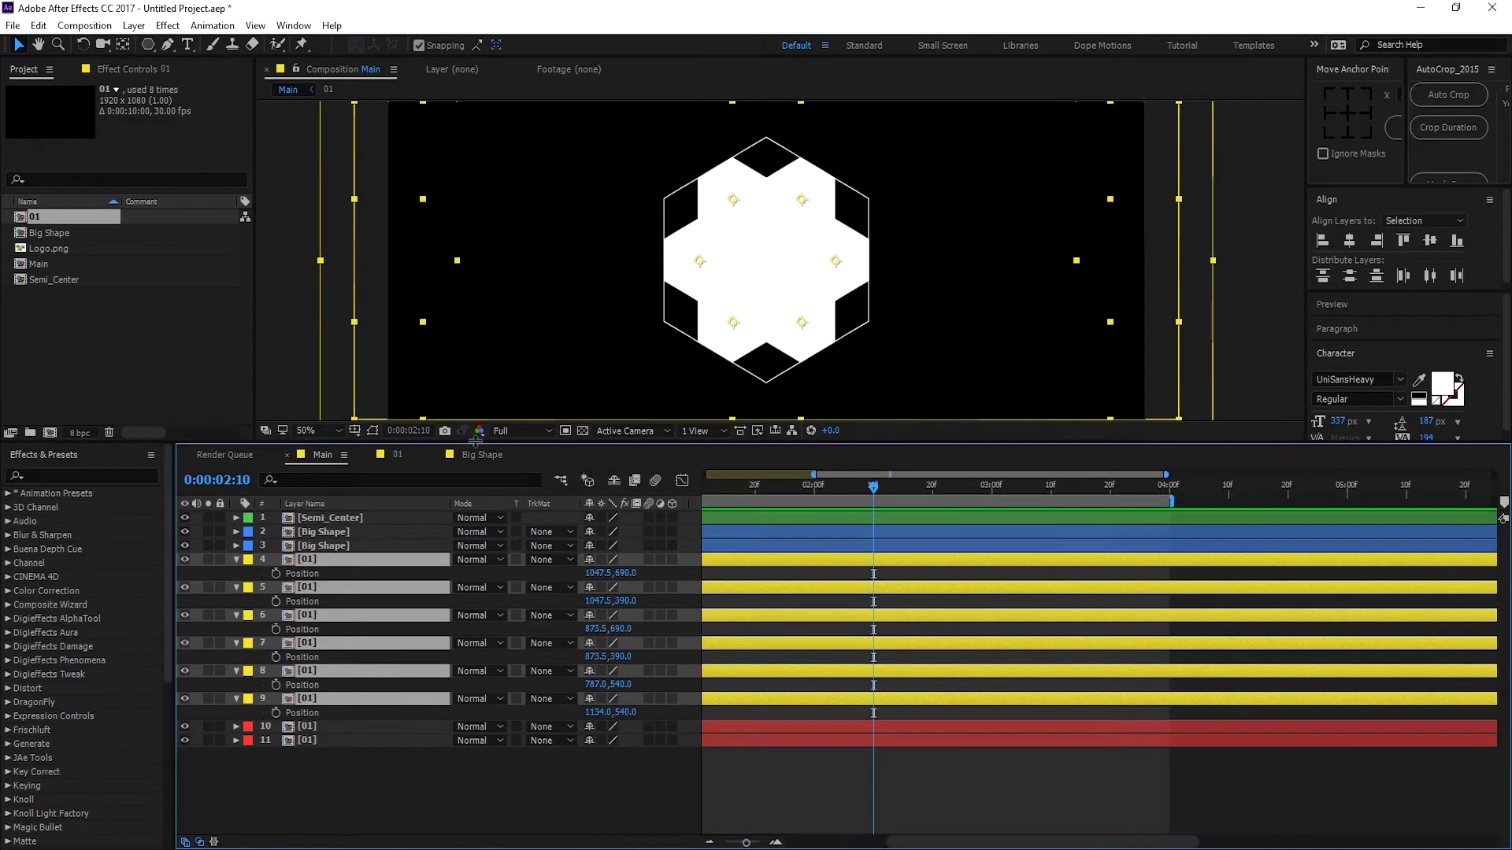
{"action": "key", "text": "alt+shift+p"}
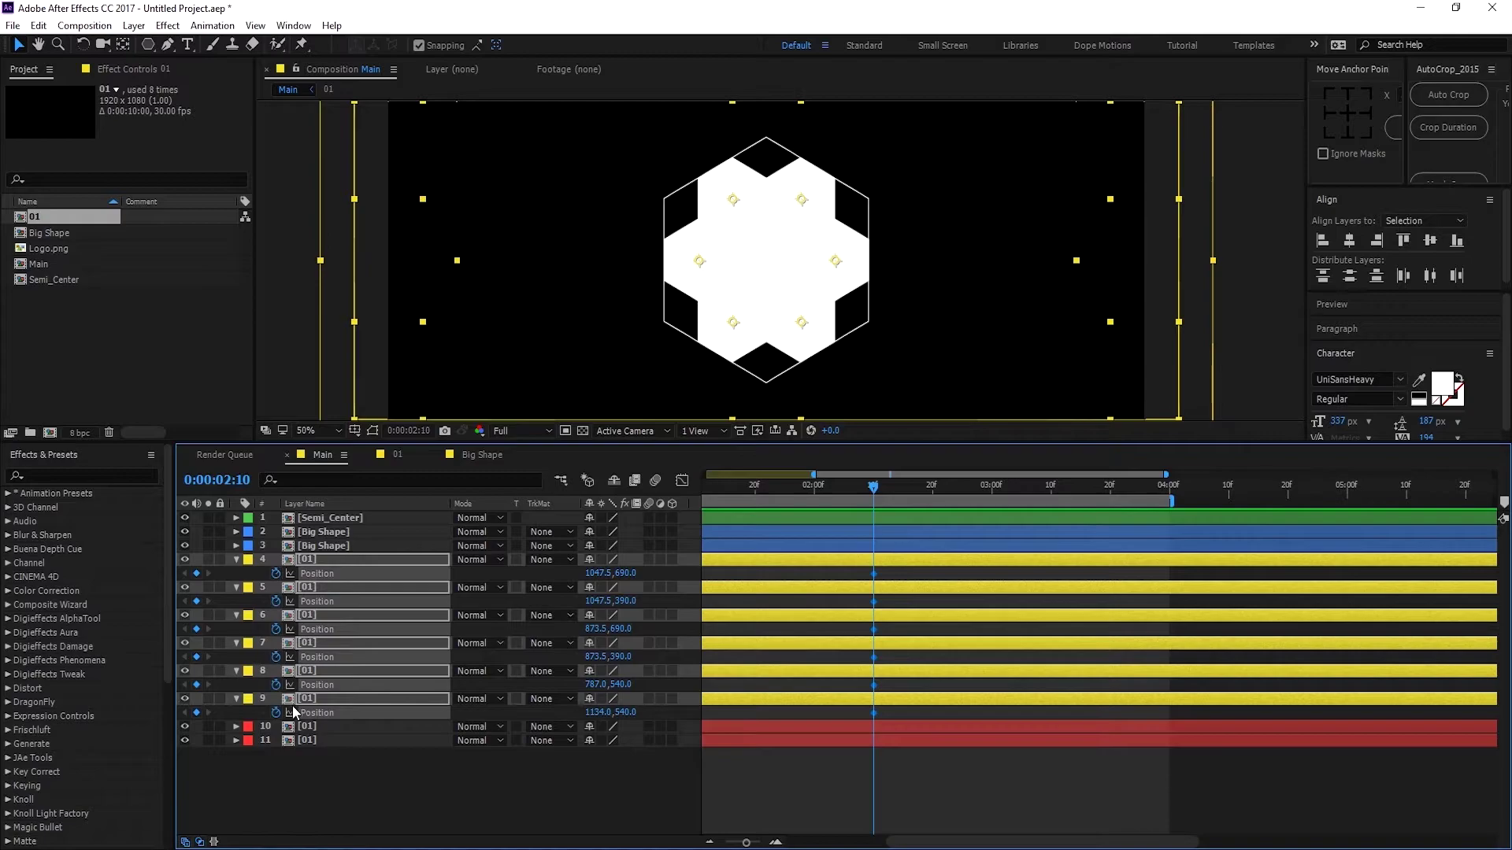
Step: At 0:00:03:00, turn Snapping off and move layer 4's lower-right hexagon outward to Position 1061.5, 714
{"action": "left_click_drag", "start_coordinate": [874, 488], "coordinate": [992, 488]}
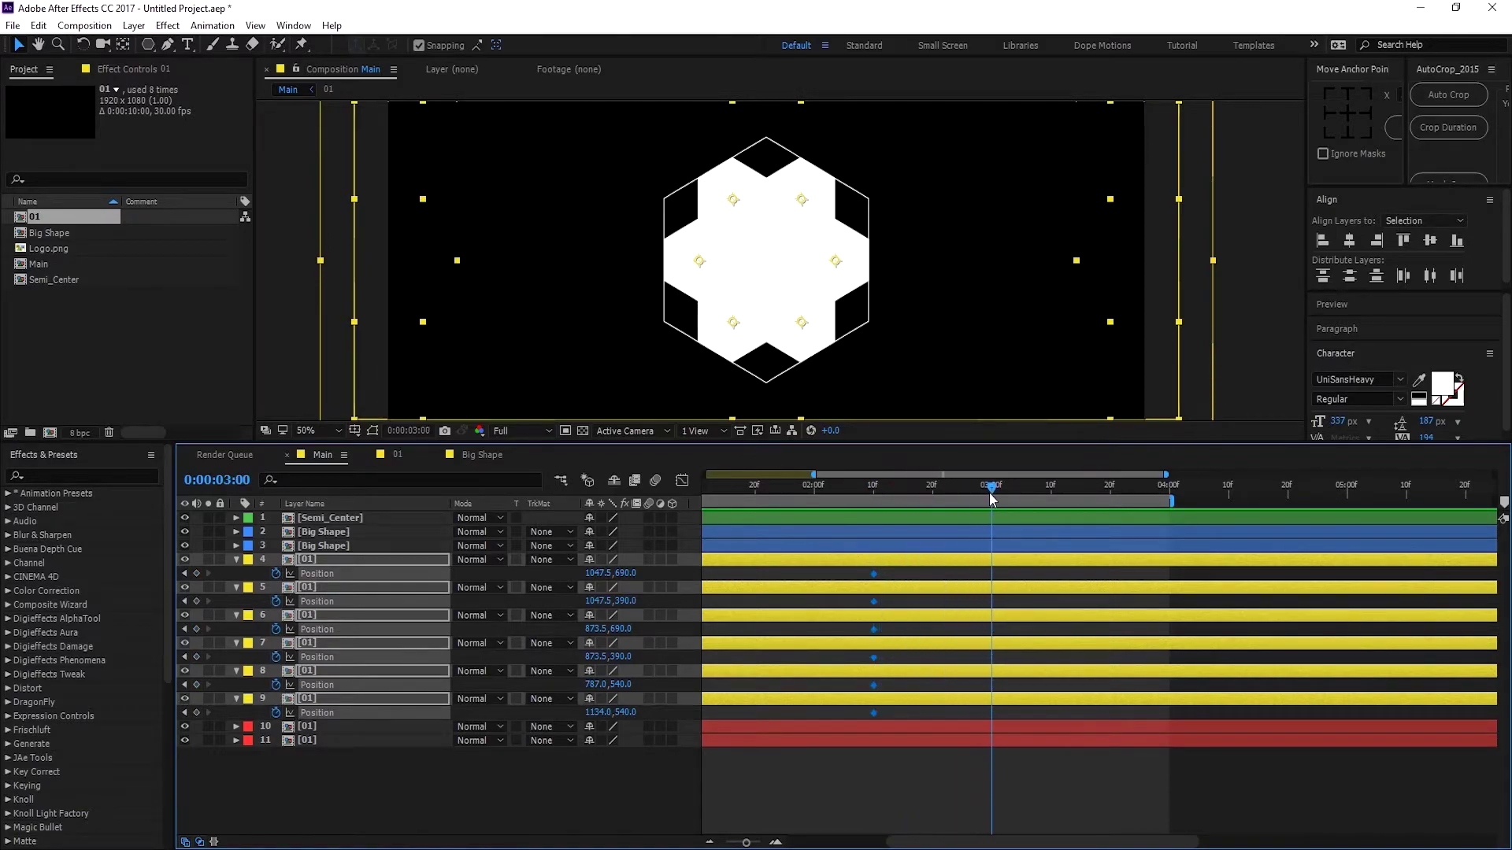
{"action": "left_click", "coordinate": [506, 780]}
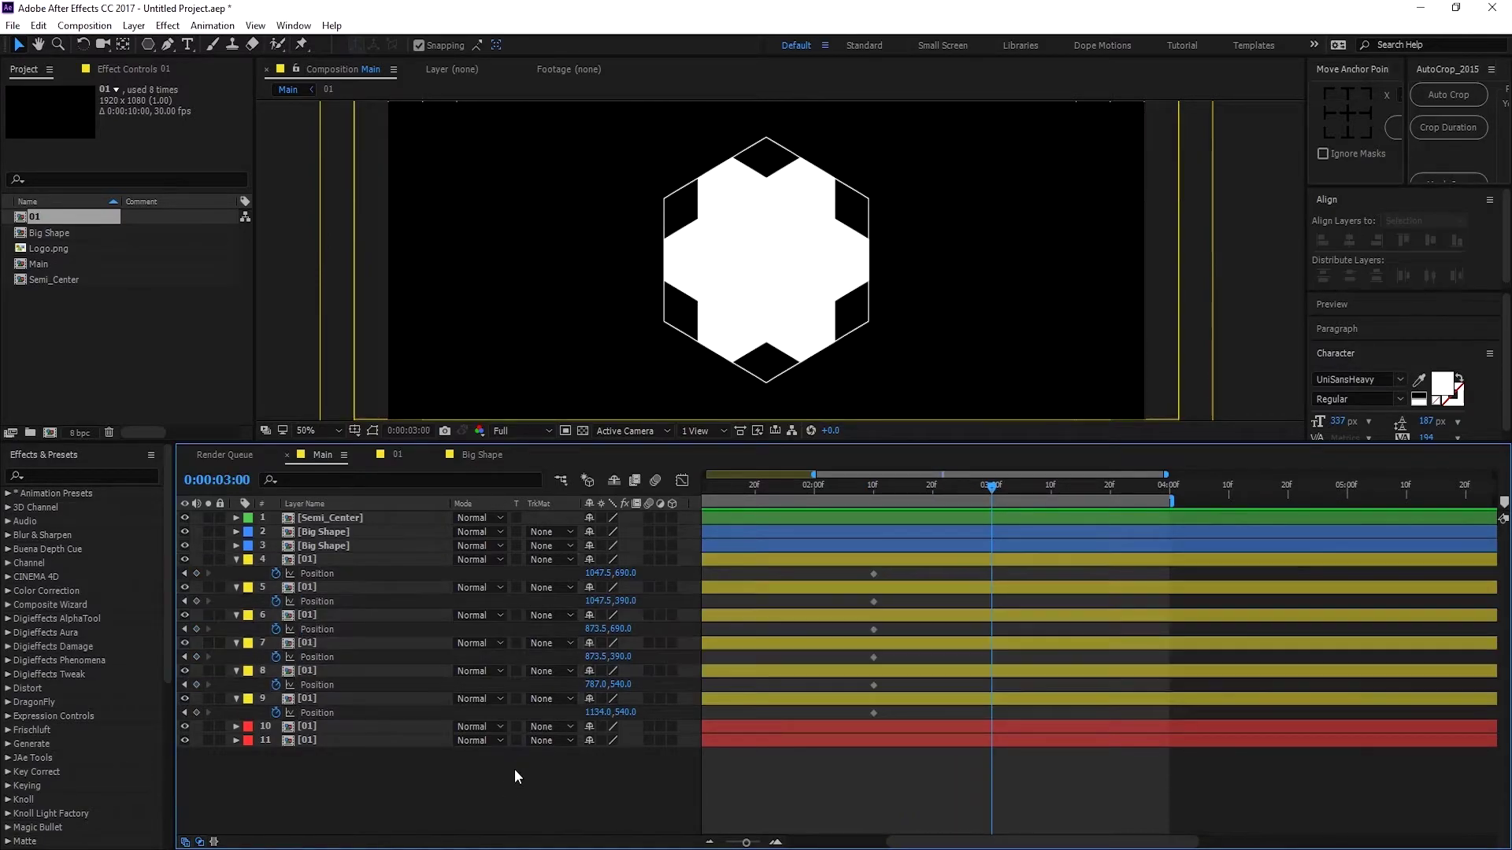
{"action": "left_click", "coordinate": [315, 559]}
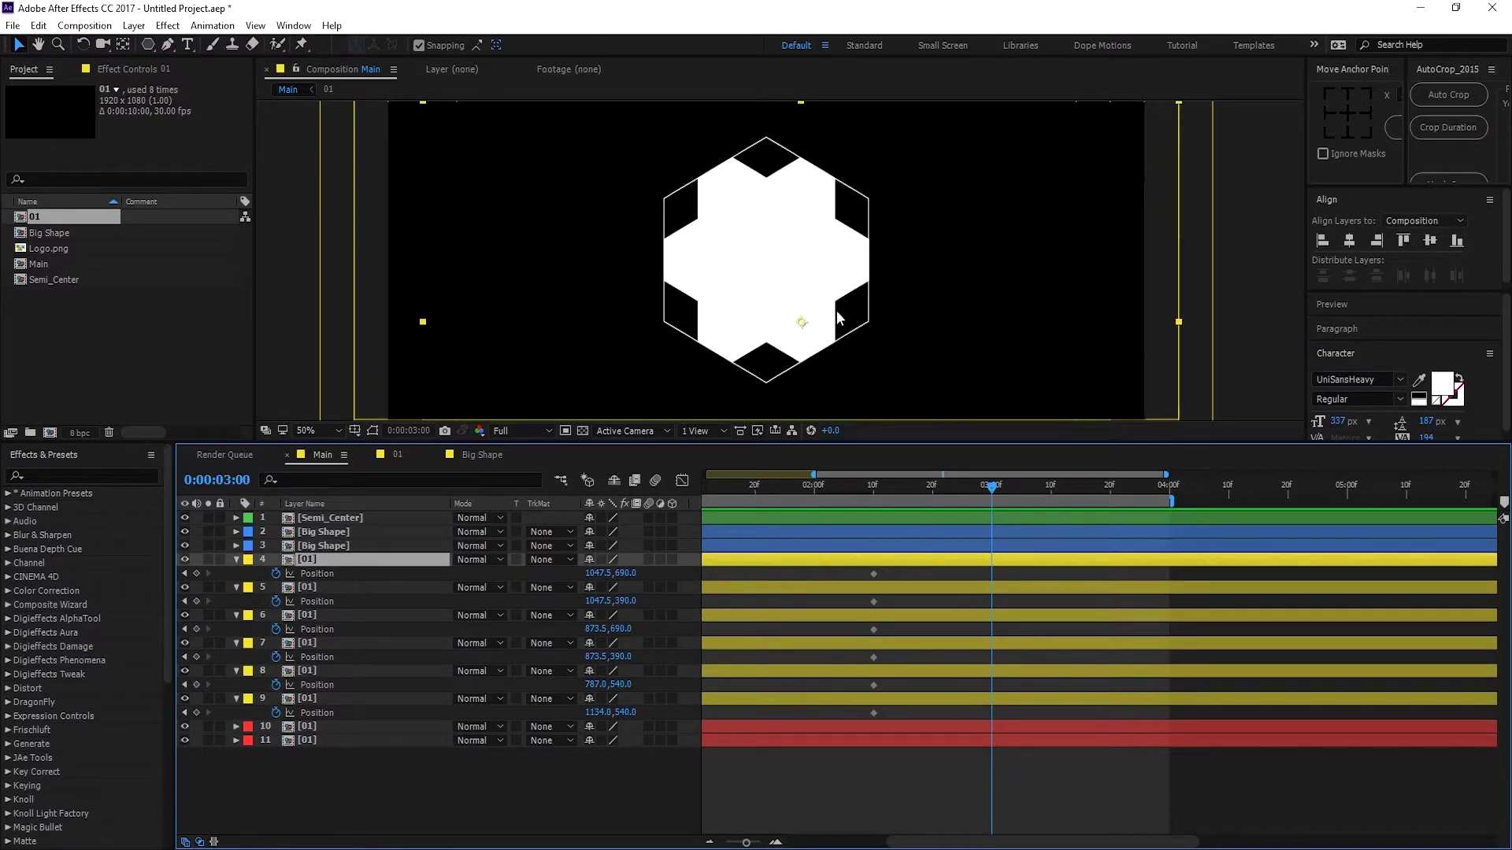
{"action": "mouse_move", "coordinate": [803, 329]}
{"action": "left_mouse_down"}
{"action": "mouse_move", "coordinate": [817, 325]}
{"action": "mouse_move", "coordinate": [809, 336]}
{"action": "left_mouse_up"}
{"action": "left_click", "coordinate": [419, 46]}
Step: At 0:00:03:00, move layers 5, 6 and 7 outward to Positions 1061.5, 364; 857.5, 712; and 863.5, 366
{"action": "left_click", "coordinate": [327, 589]}
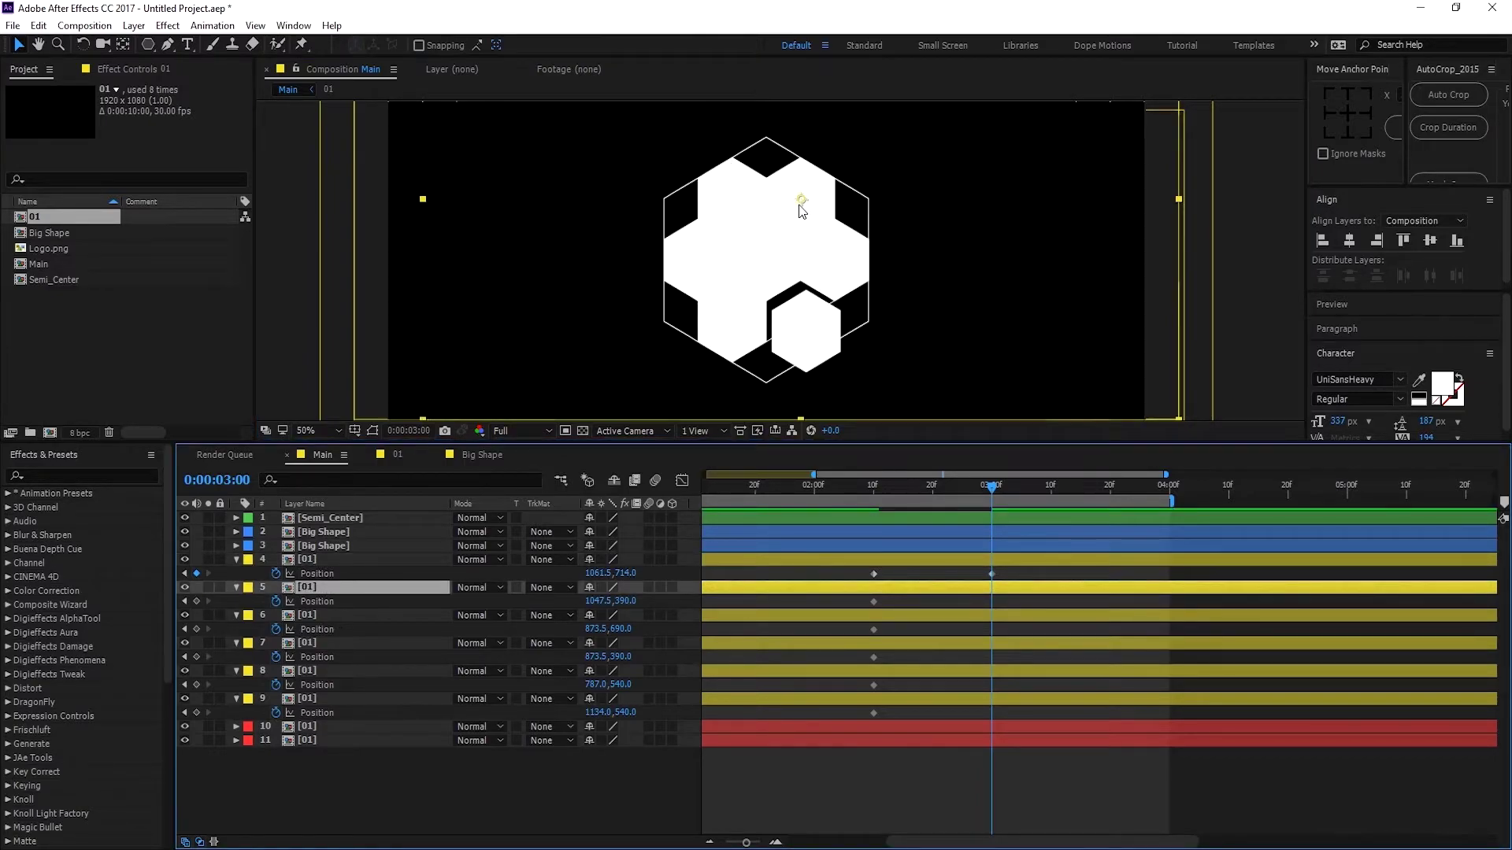
{"action": "left_click_drag", "start_coordinate": [801, 206], "coordinate": [805, 192]}
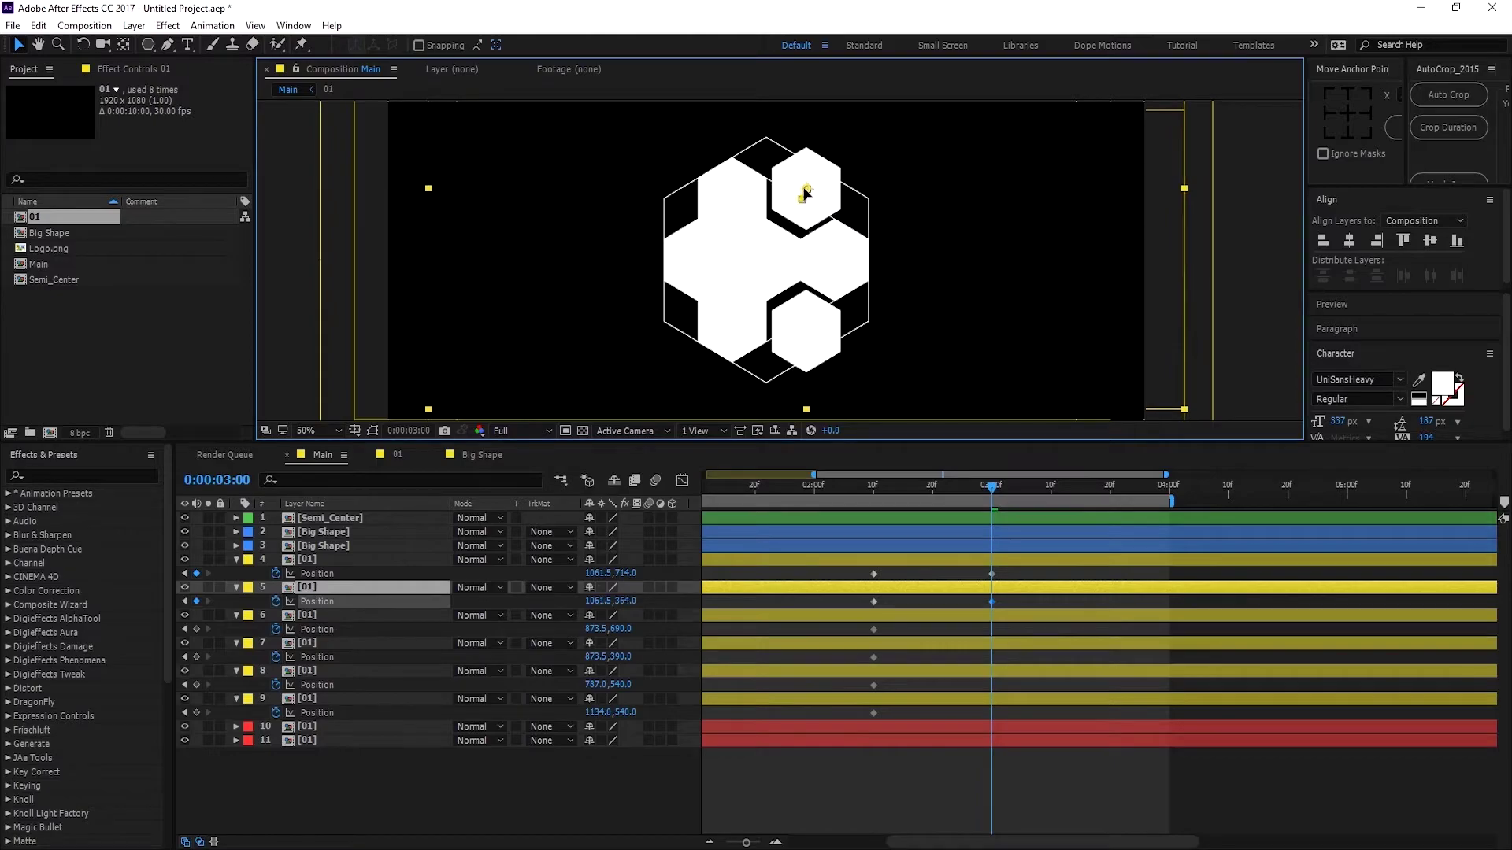
{"action": "left_click", "coordinate": [329, 613]}
{"action": "left_click_drag", "start_coordinate": [731, 320], "coordinate": [726, 328]}
{"action": "left_click", "coordinate": [362, 644]}
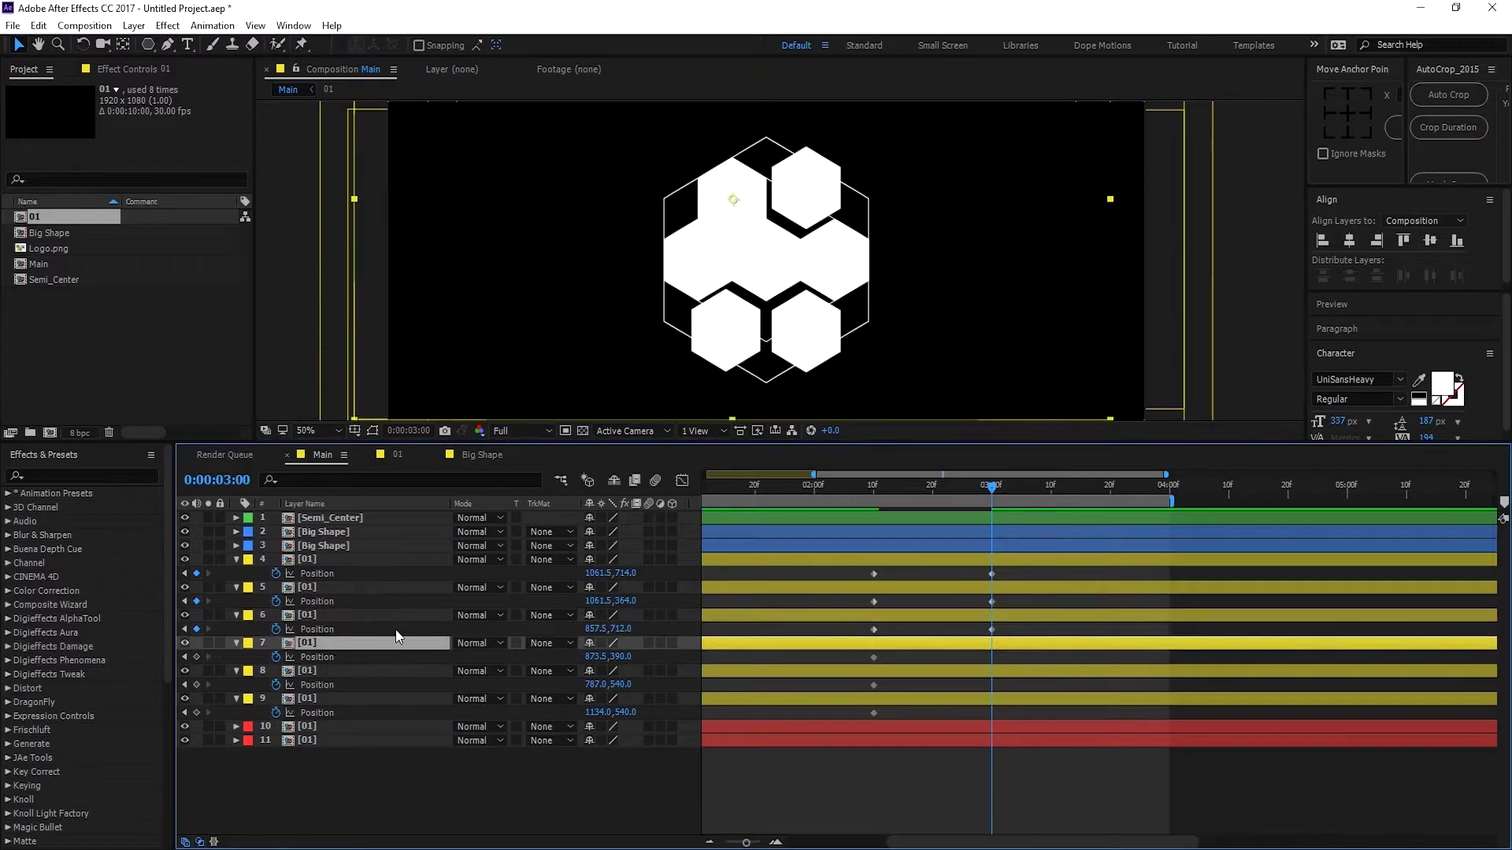
{"action": "left_click_drag", "start_coordinate": [744, 195], "coordinate": [727, 191]}
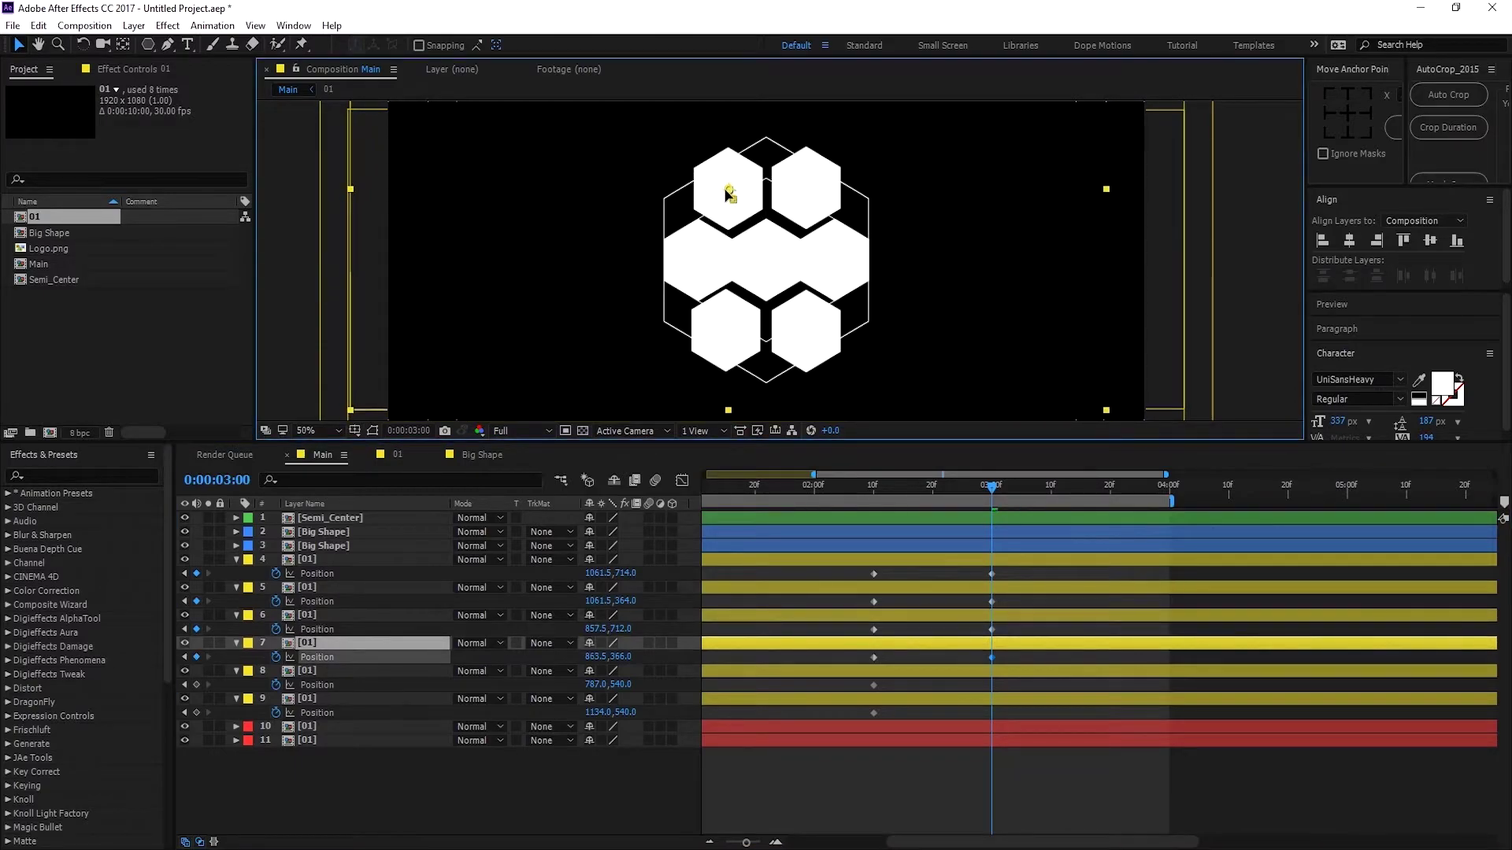
Step: Move layer 8 outward to Position 763, 540 and layer 9 to 1160, 540, and scrub through the spreading motion
{"action": "left_click", "coordinate": [319, 671]}
{"action": "left_click_drag", "start_coordinate": [705, 262], "coordinate": [695, 265]}
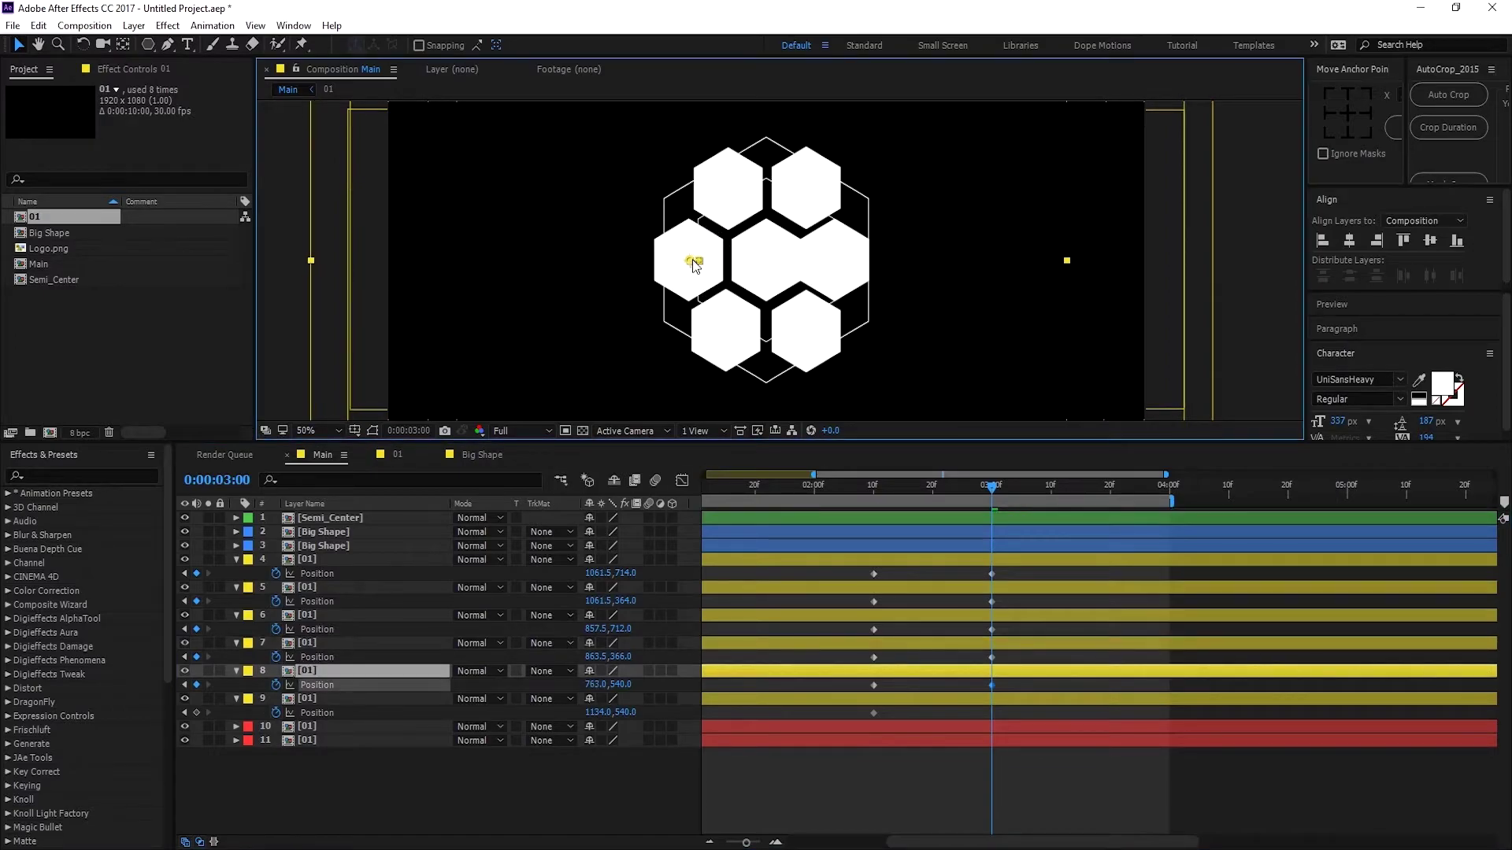
{"action": "left_click", "coordinate": [337, 698]}
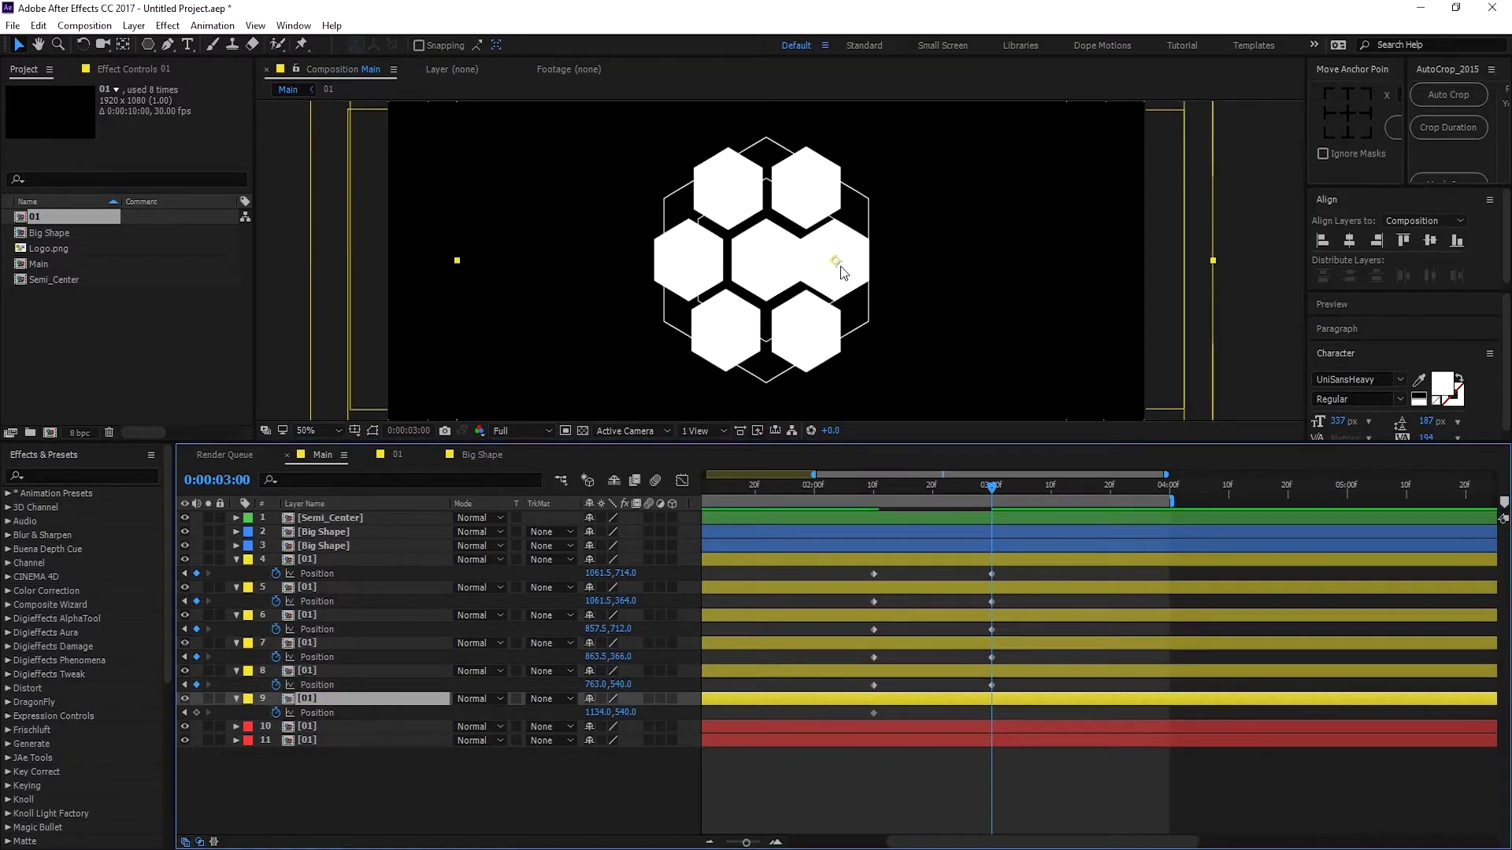
{"action": "left_click_drag", "start_coordinate": [836, 270], "coordinate": [844, 266]}
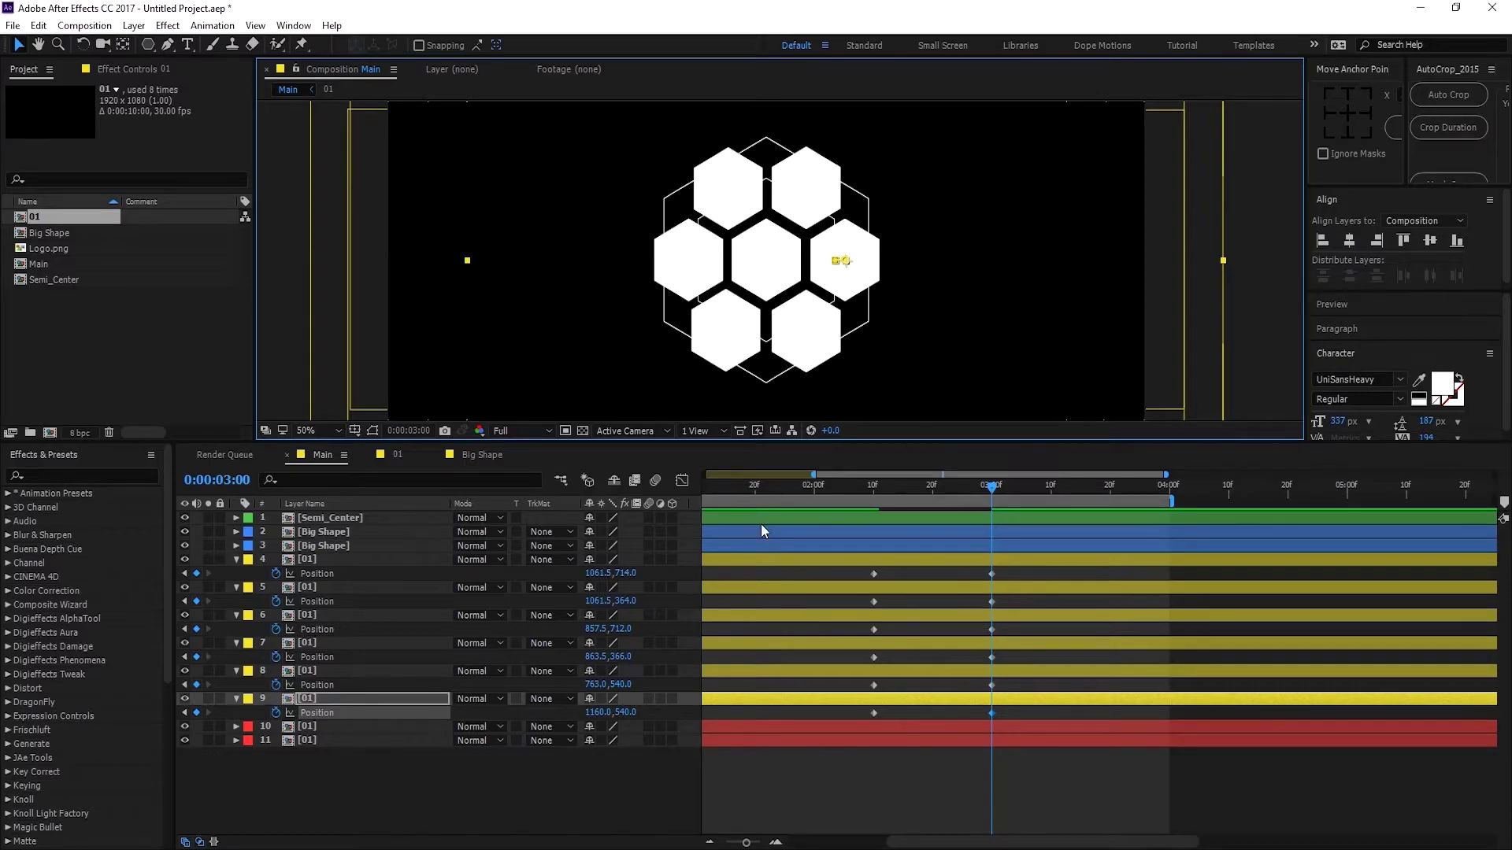
{"action": "left_click", "coordinate": [820, 757]}
{"action": "left_click_drag", "start_coordinate": [872, 490], "coordinate": [1027, 509]}
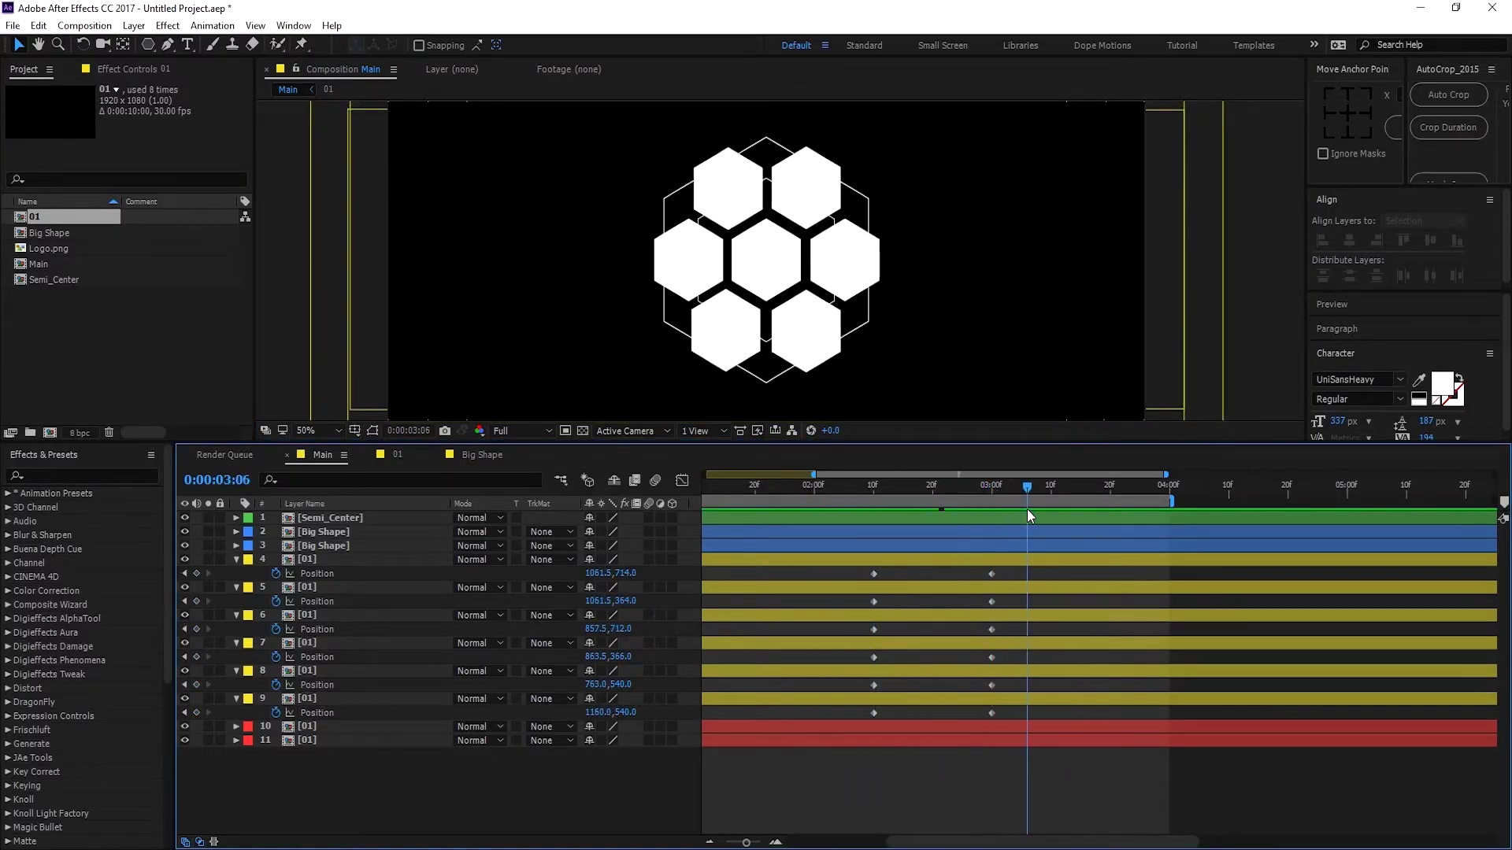
Step: Apply Easy Ease to all Position keyframes of the six hexagons and reshape their speed graph into a slow start with a sharp late peak
{"action": "left_click_drag", "start_coordinate": [862, 568], "coordinate": [1009, 715]}
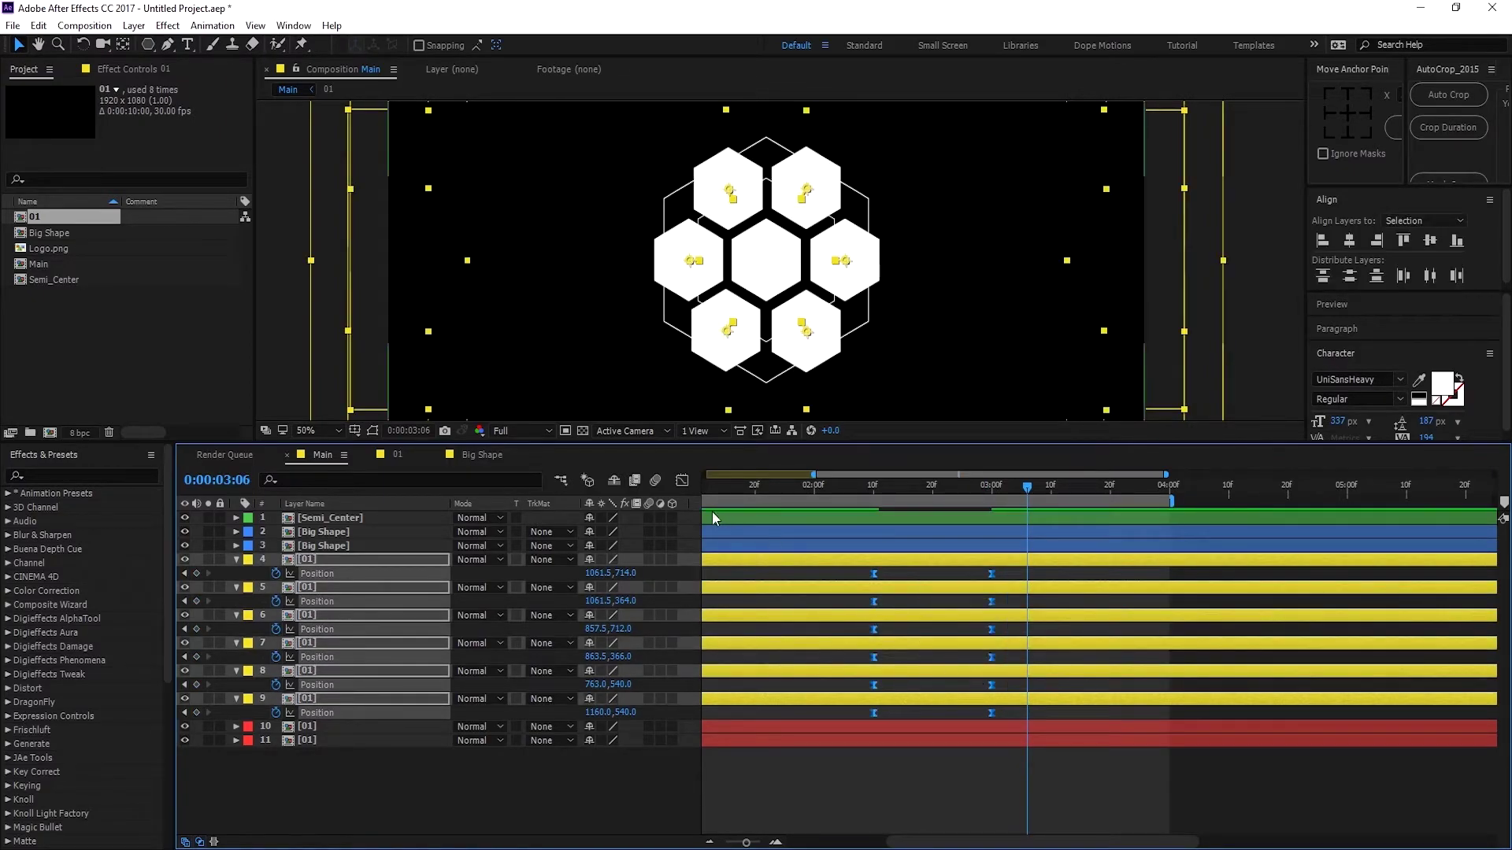
{"action": "left_click", "coordinate": [682, 481]}
{"action": "left_click_drag", "start_coordinate": [981, 777], "coordinate": [961, 767]}
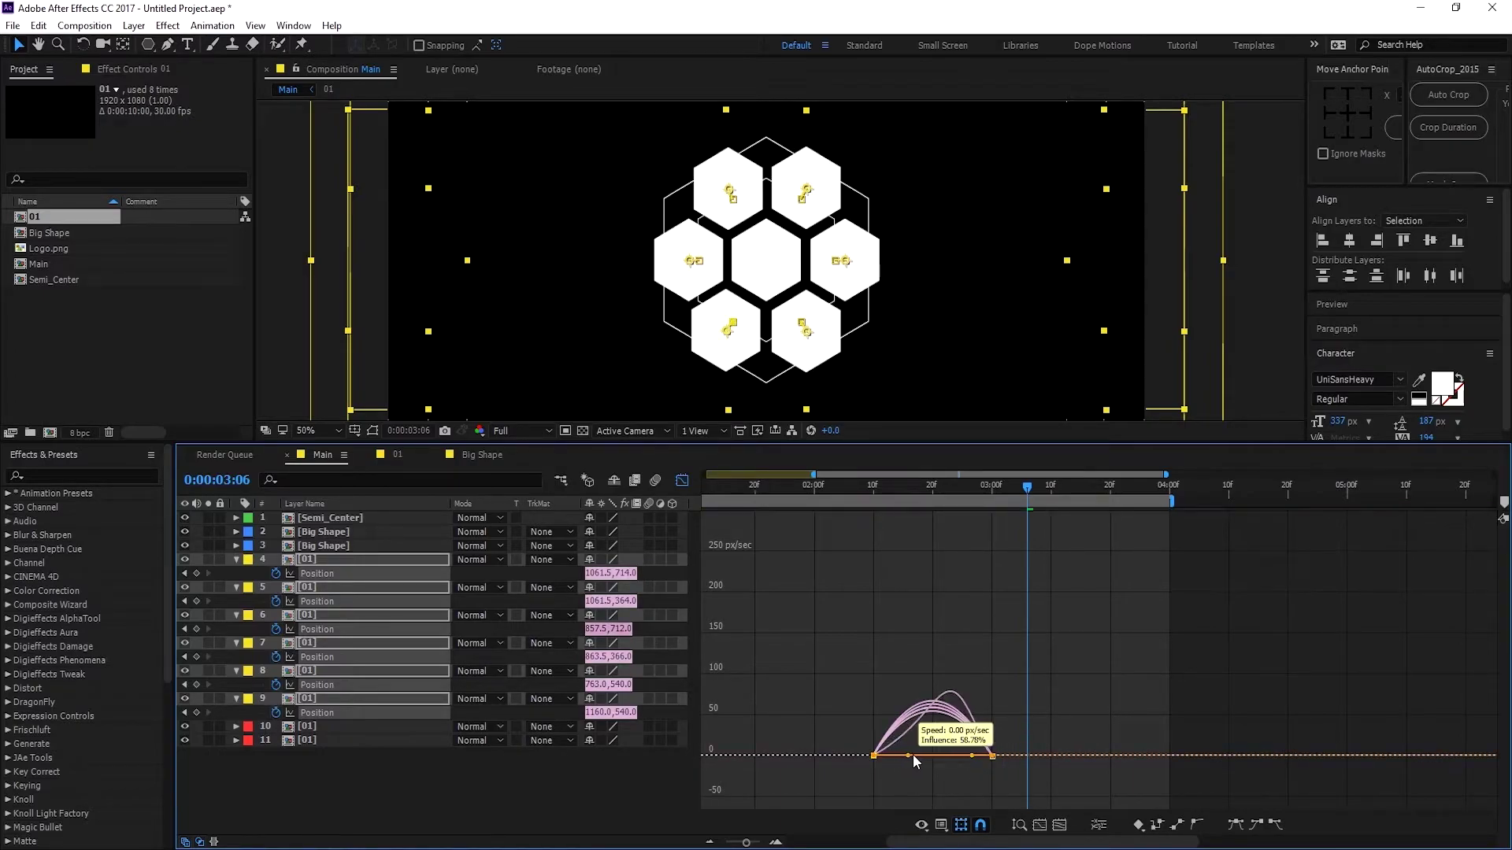
{"action": "left_click_drag", "start_coordinate": [850, 738], "coordinate": [927, 754]}
{"action": "left_click", "coordinate": [857, 489]}
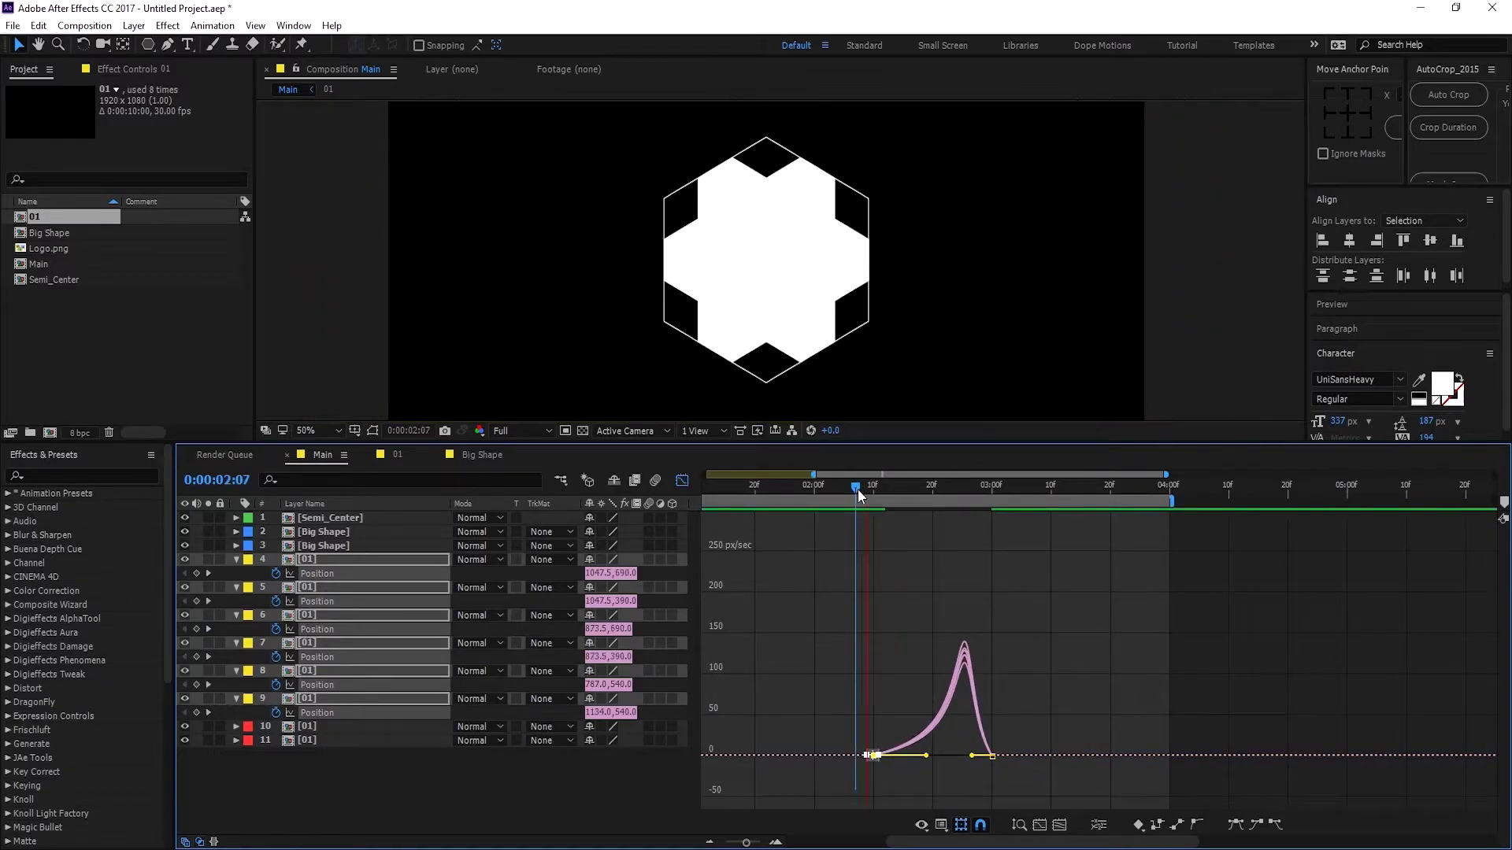
{"action": "left_click", "coordinate": [682, 481]}
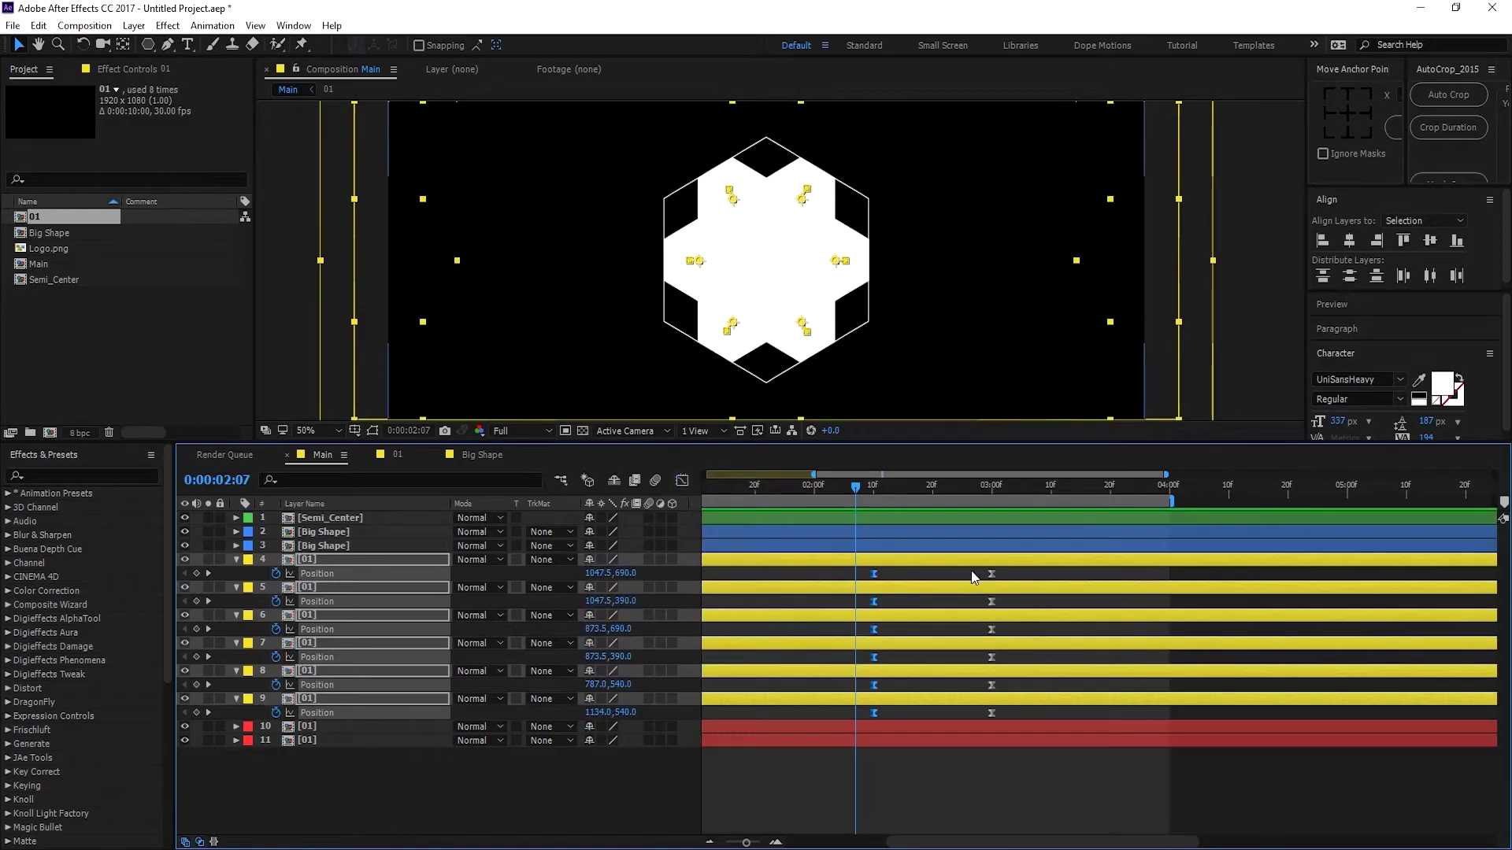
Step: Delay the ending Position keyframes of all six outer hexagons to 0:00:03:10
{"action": "left_click_drag", "start_coordinate": [994, 488], "coordinate": [1050, 492]}
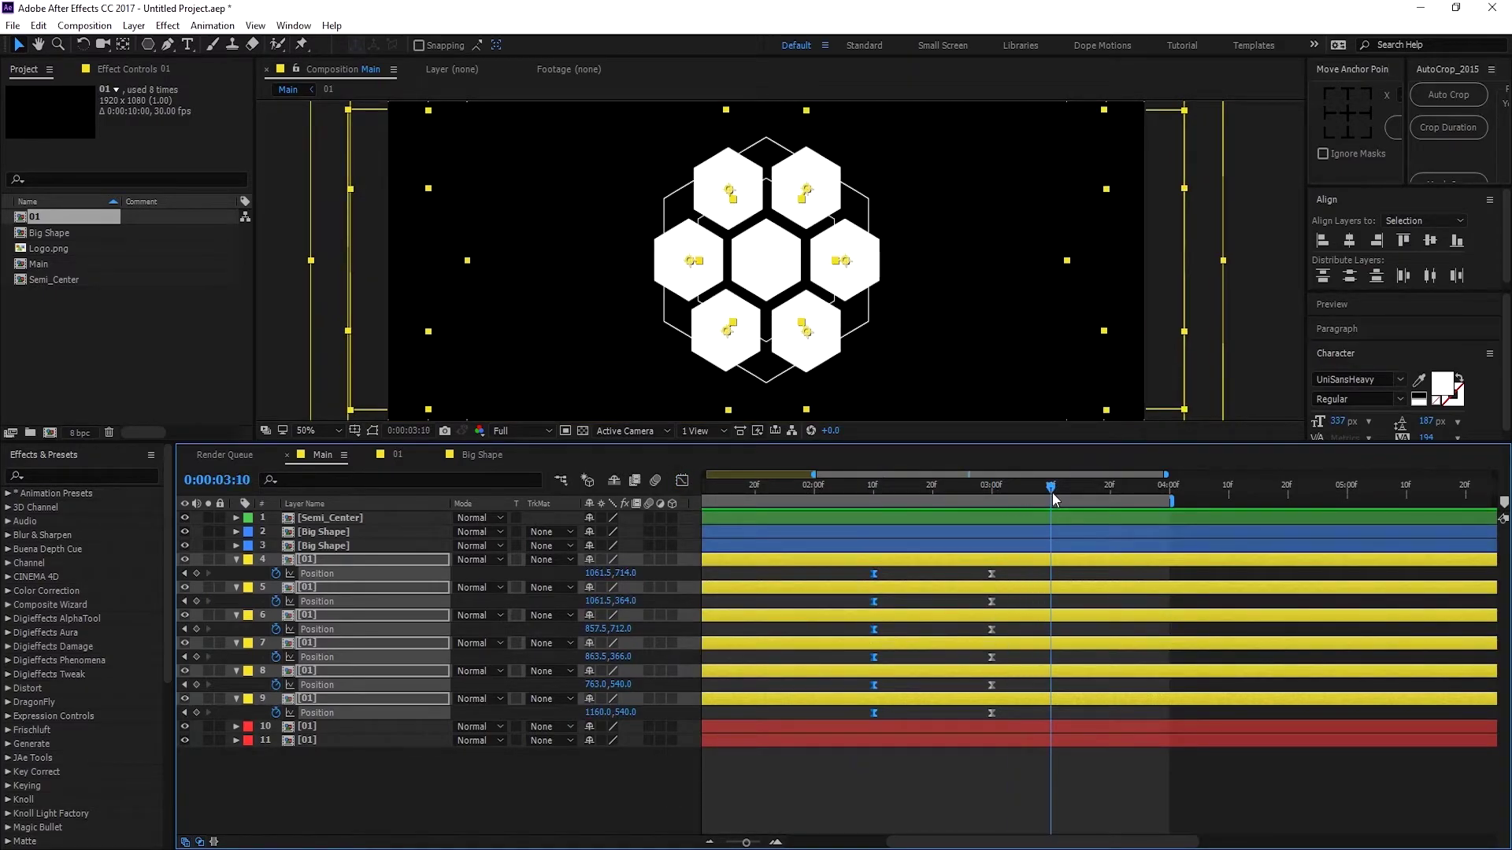
{"action": "left_click_drag", "start_coordinate": [979, 577], "coordinate": [1007, 712]}
{"action": "left_click_drag", "start_coordinate": [992, 575], "coordinate": [1053, 584]}
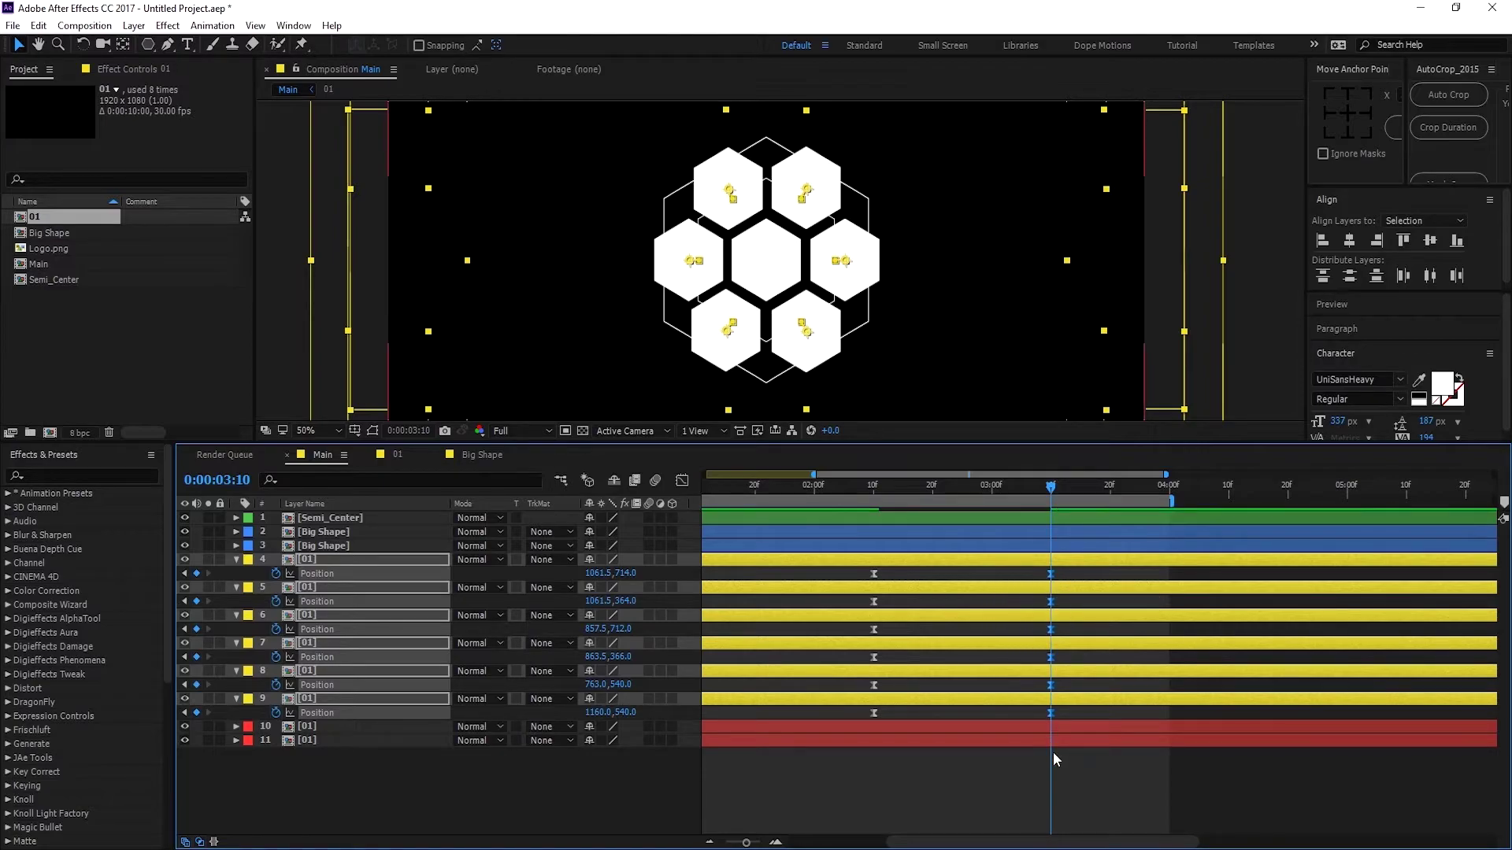
Step: Extend the Main composition's work area to about 0:00:06:13 and preview the slowed spreading motion
{"action": "left_click", "coordinate": [937, 787]}
{"action": "key", "text": "minus"}
{"action": "left_click", "coordinate": [886, 482]}
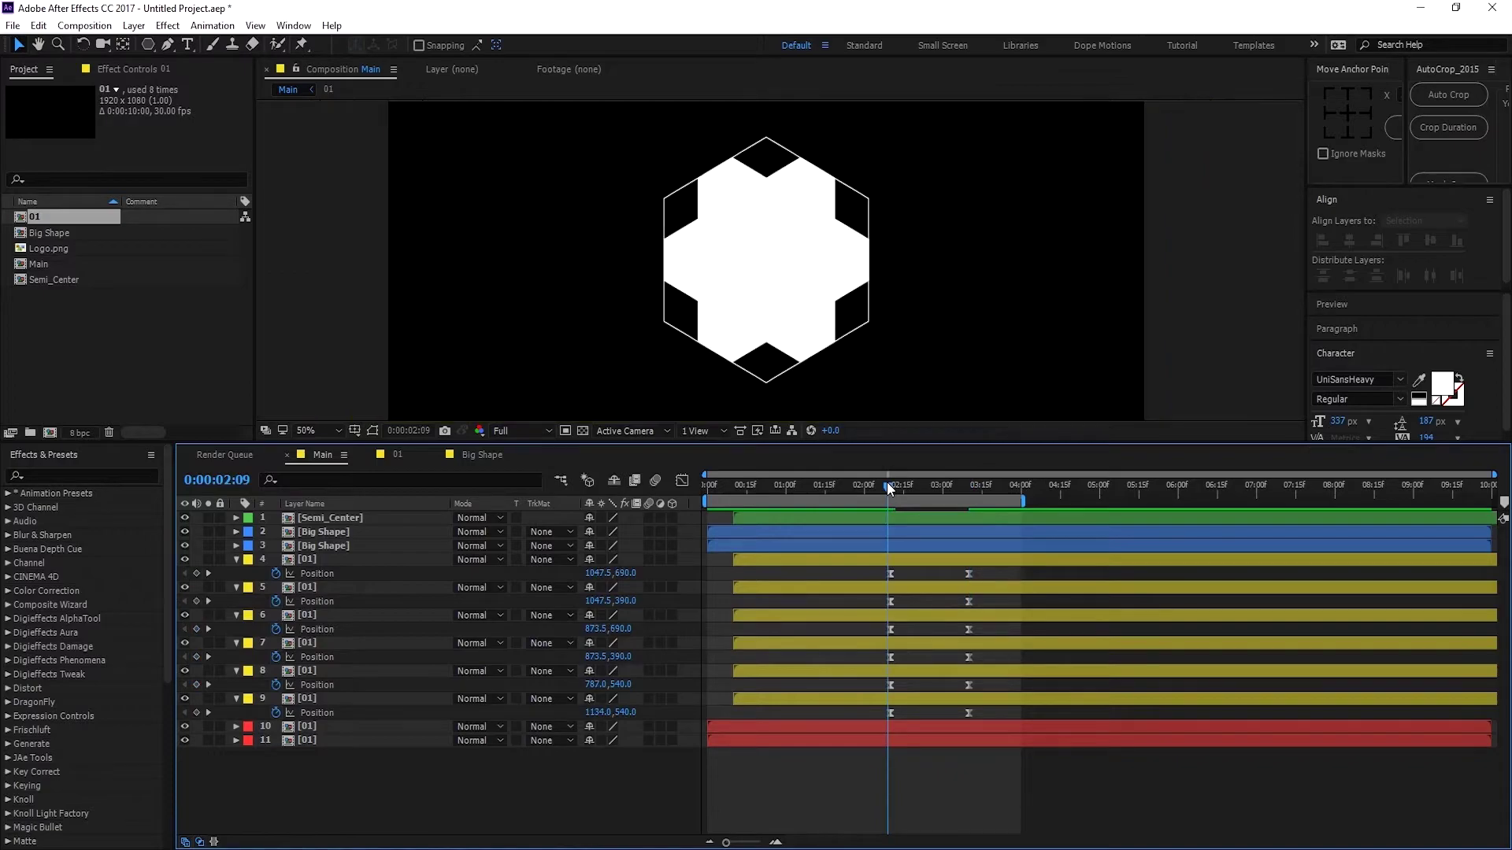
{"action": "left_click_drag", "start_coordinate": [887, 482], "coordinate": [1211, 500]}
{"action": "key", "text": "equal"}
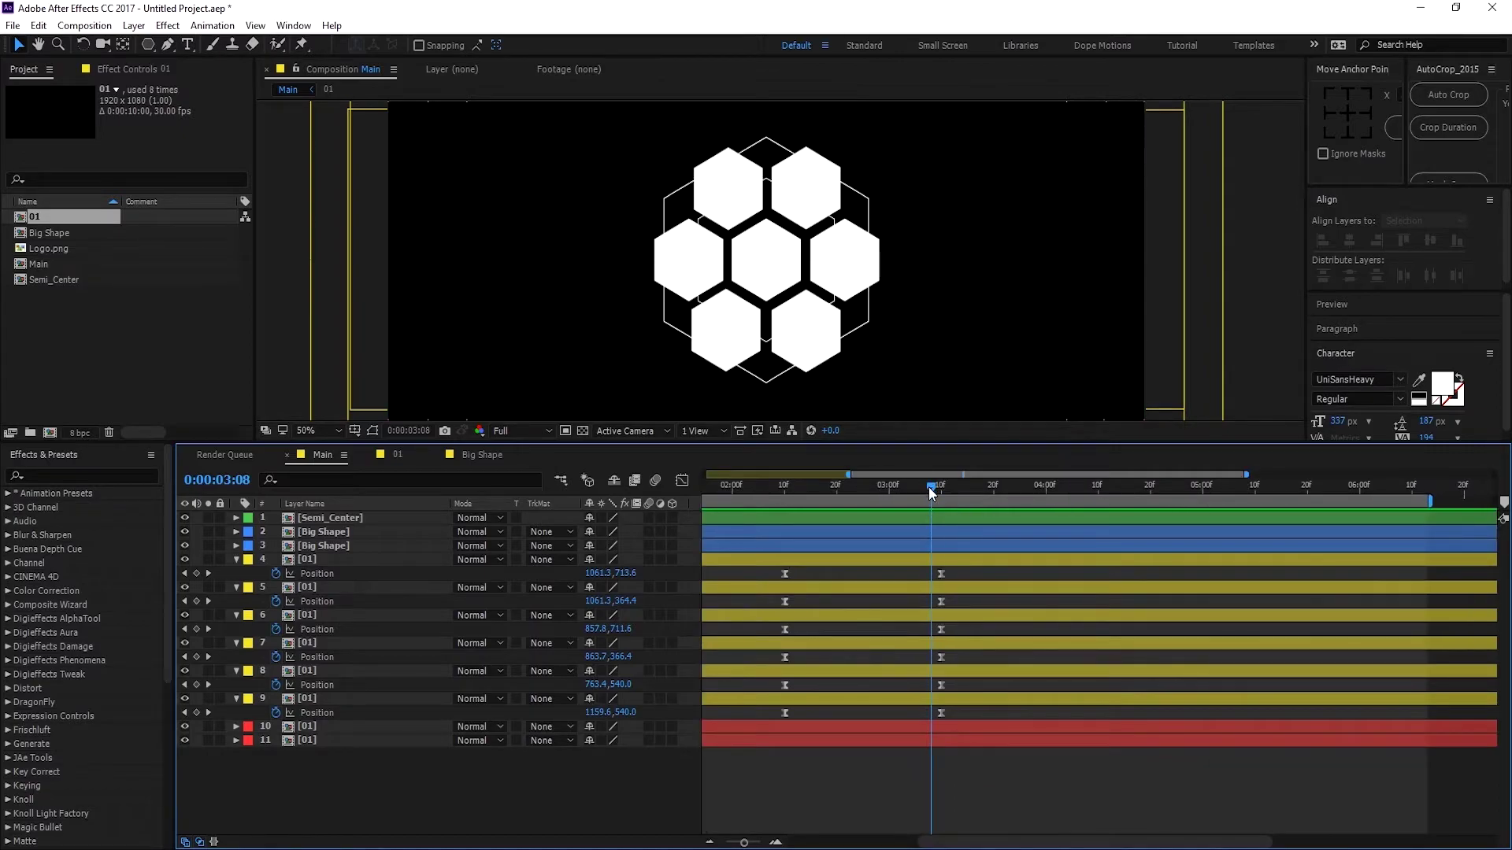
Step: Add Scale keyframes at 100% to all six yellow 01 layers at 0:00:03:20
{"action": "left_click_drag", "start_coordinate": [938, 488], "coordinate": [993, 495]}
{"action": "left_click", "coordinate": [333, 559]}
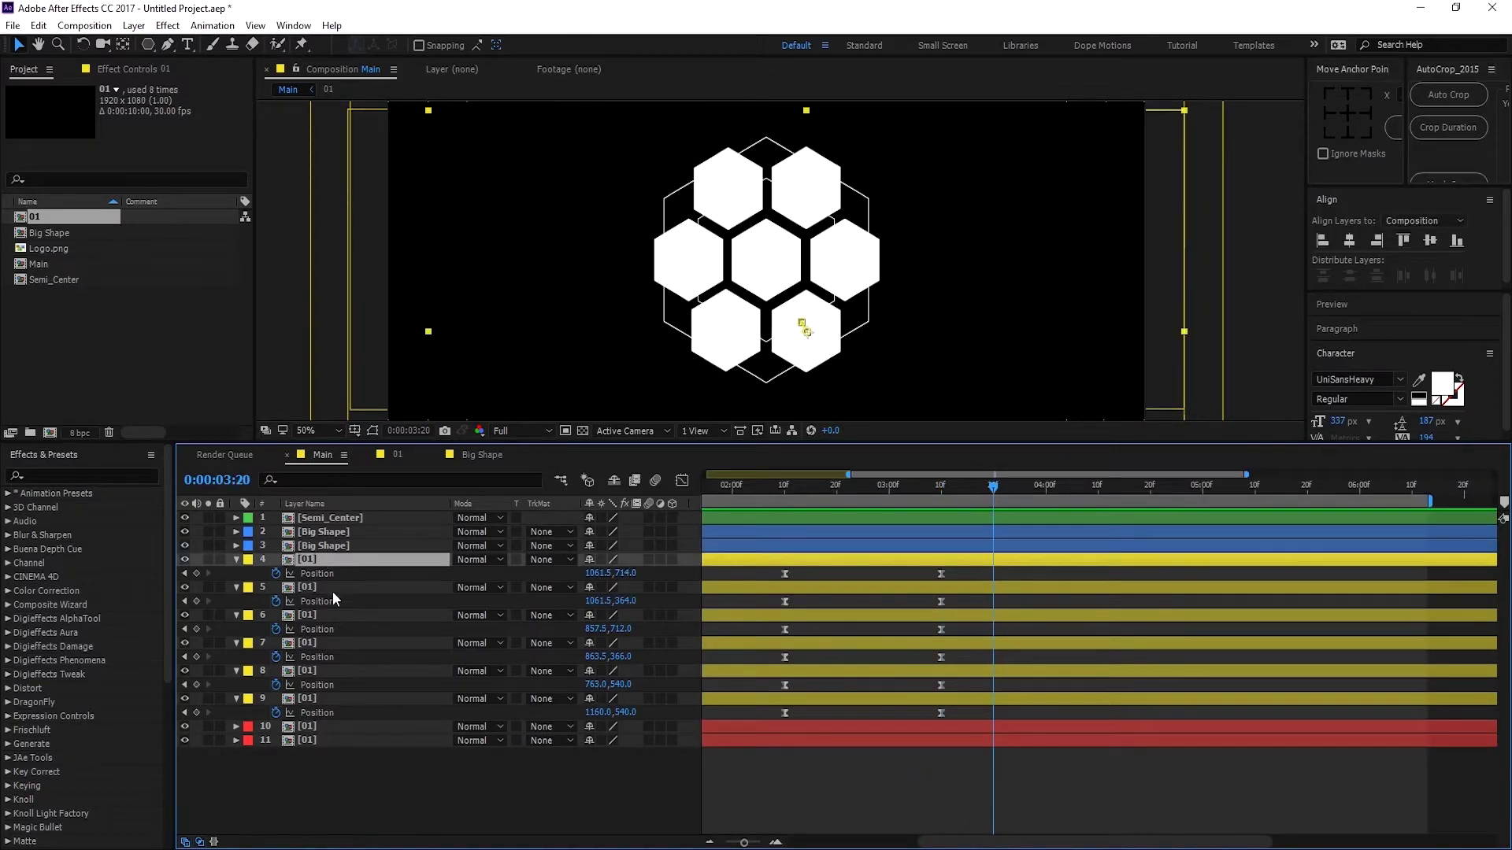
{"action": "left_click", "coordinate": [320, 698], "text": "shift"}
{"action": "key", "text": "s"}
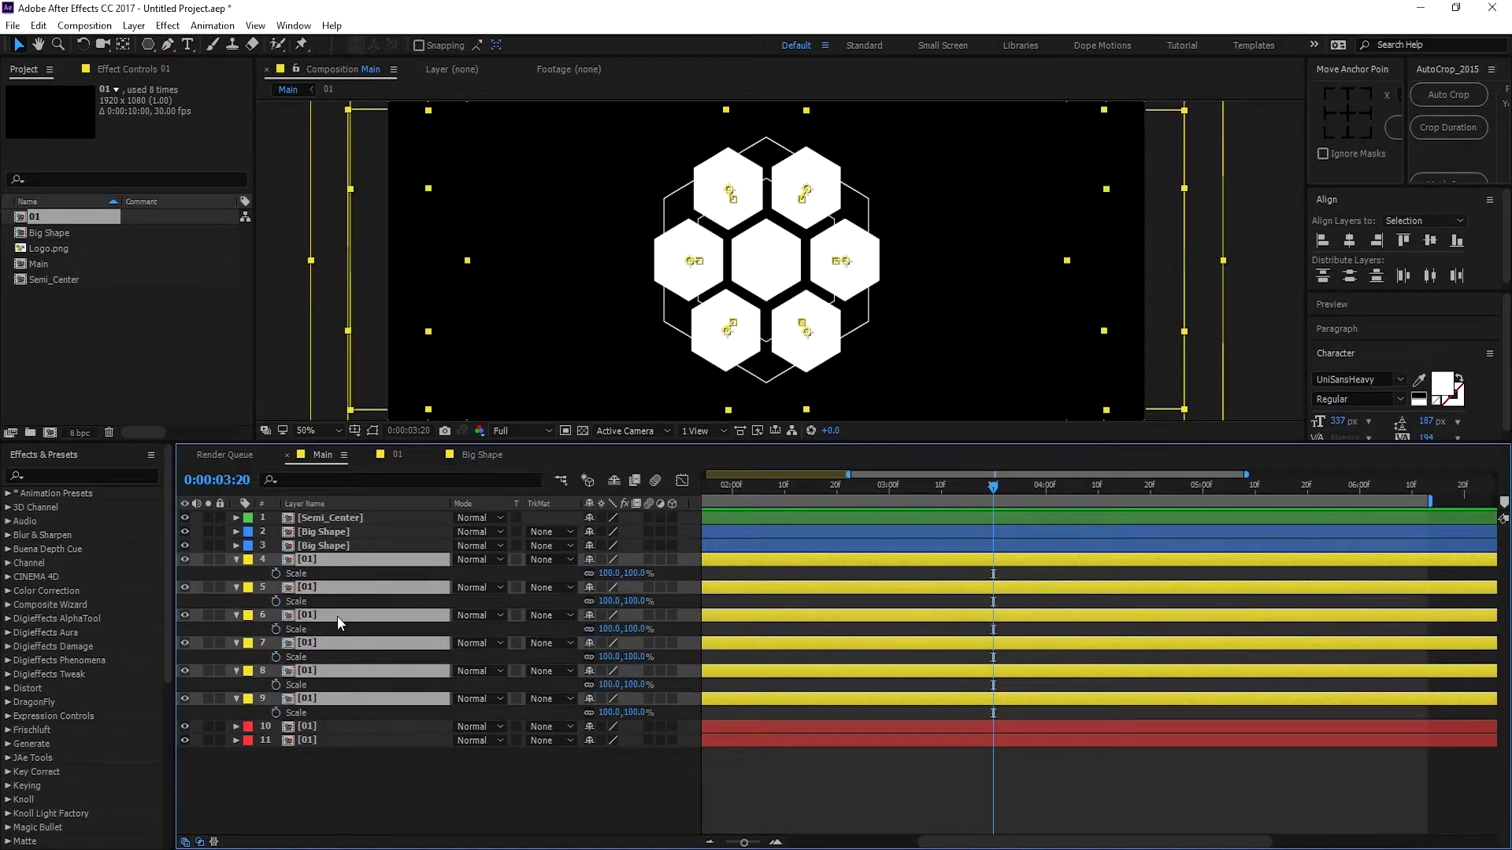
{"action": "left_click", "coordinate": [275, 572]}
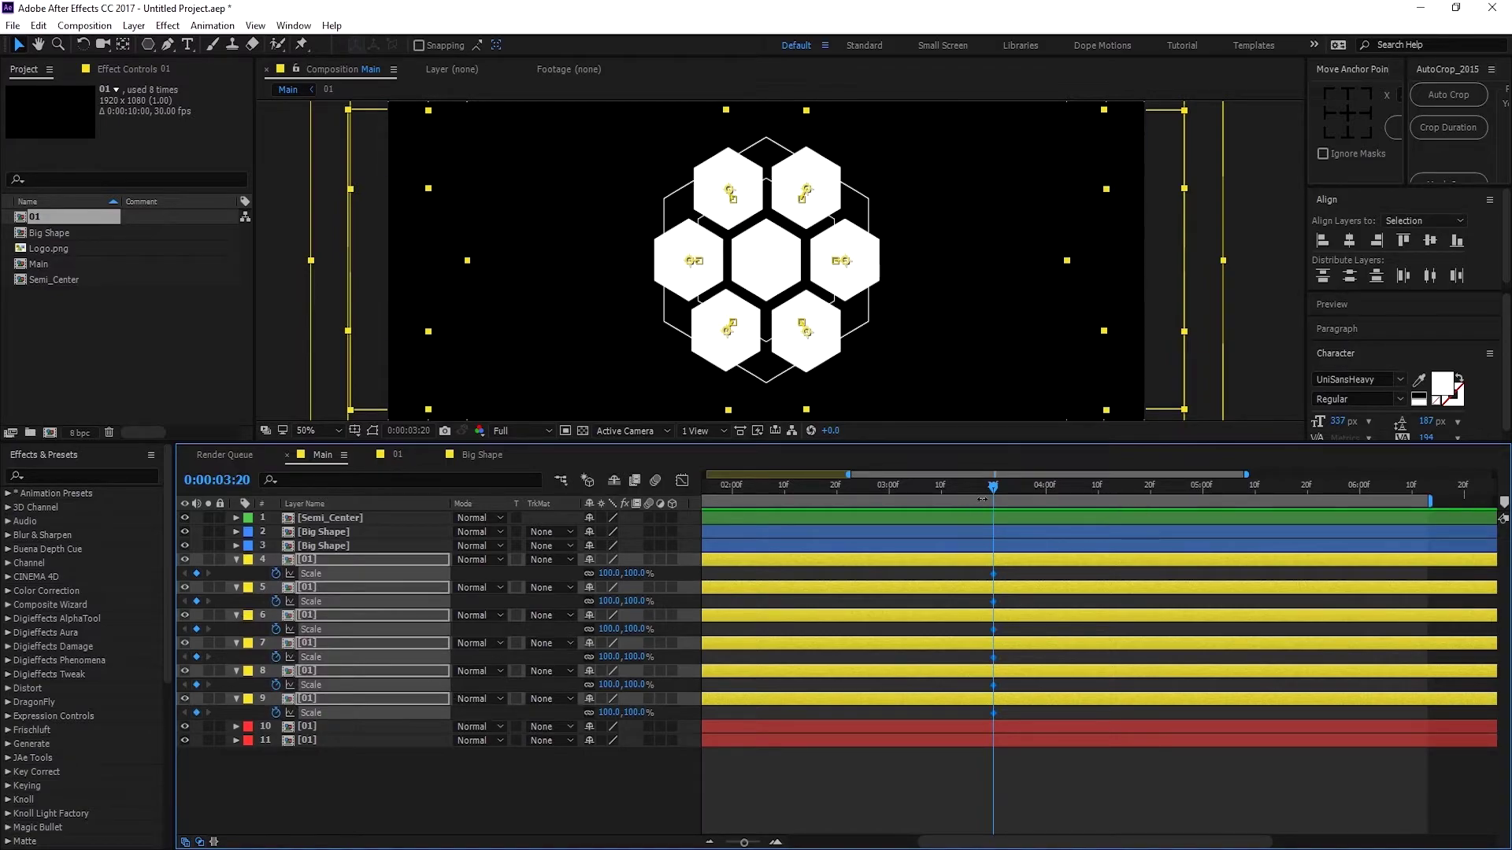
Step: Set the Scale of the six outer hexagons to 0% at 0:00:04:10, return to 0:00:03:20 and select layer 4's Scale keyframes
{"action": "left_click_drag", "start_coordinate": [999, 495], "coordinate": [1098, 498]}
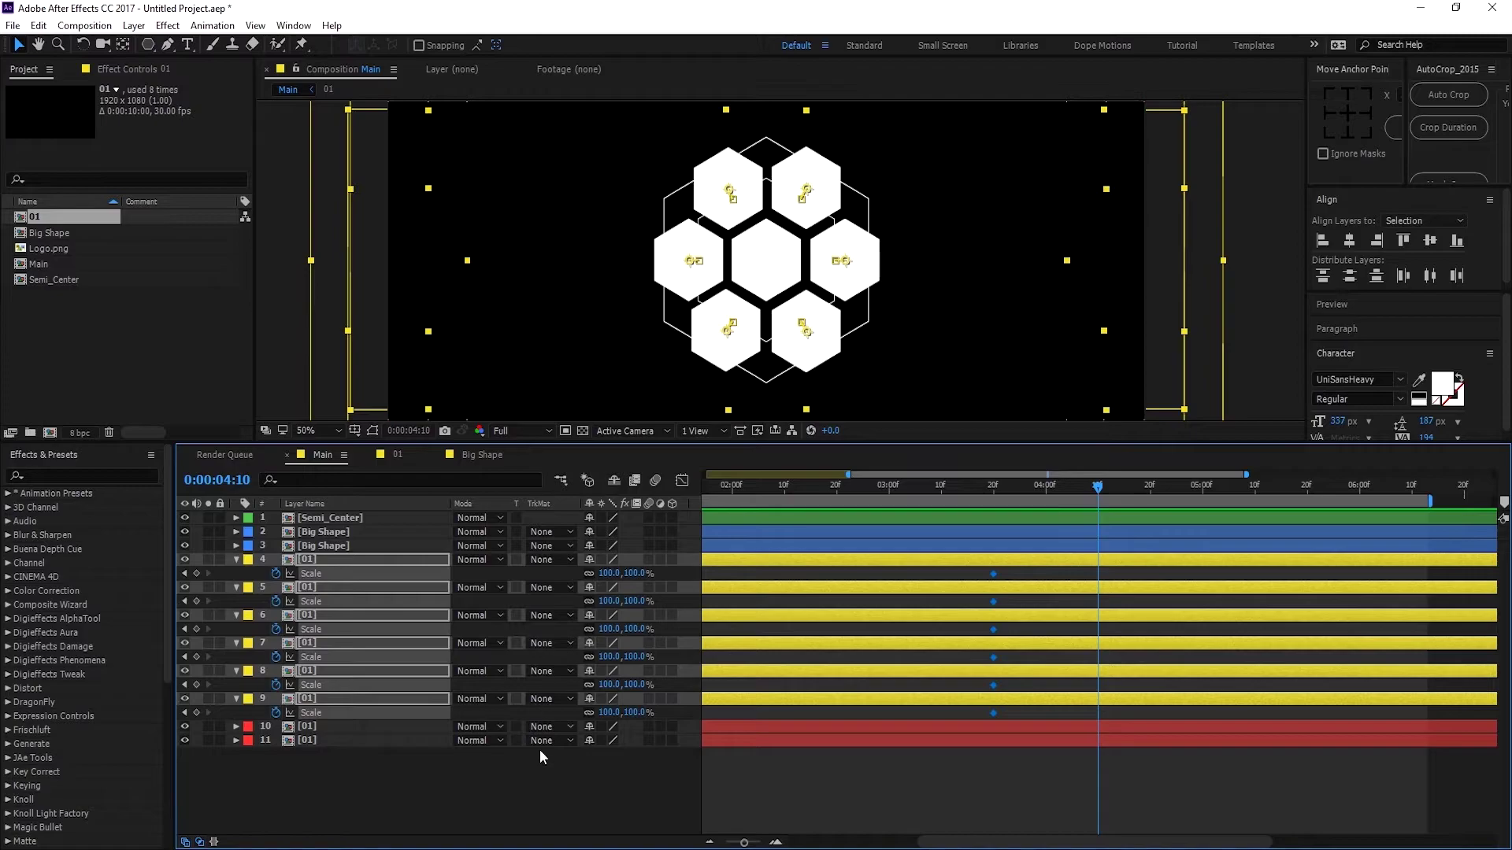
{"action": "left_click", "coordinate": [634, 573]}
{"action": "type", "text": "0"}
{"action": "key", "text": "Return"}
{"action": "left_click", "coordinate": [990, 495]}
{"action": "mouse_move", "coordinate": [992, 496]}
{"action": "left_mouse_down"}
{"action": "mouse_move", "coordinate": [1072, 501]}
{"action": "mouse_move", "coordinate": [1004, 499]}
{"action": "left_mouse_up"}
{"action": "left_click", "coordinate": [989, 498]}
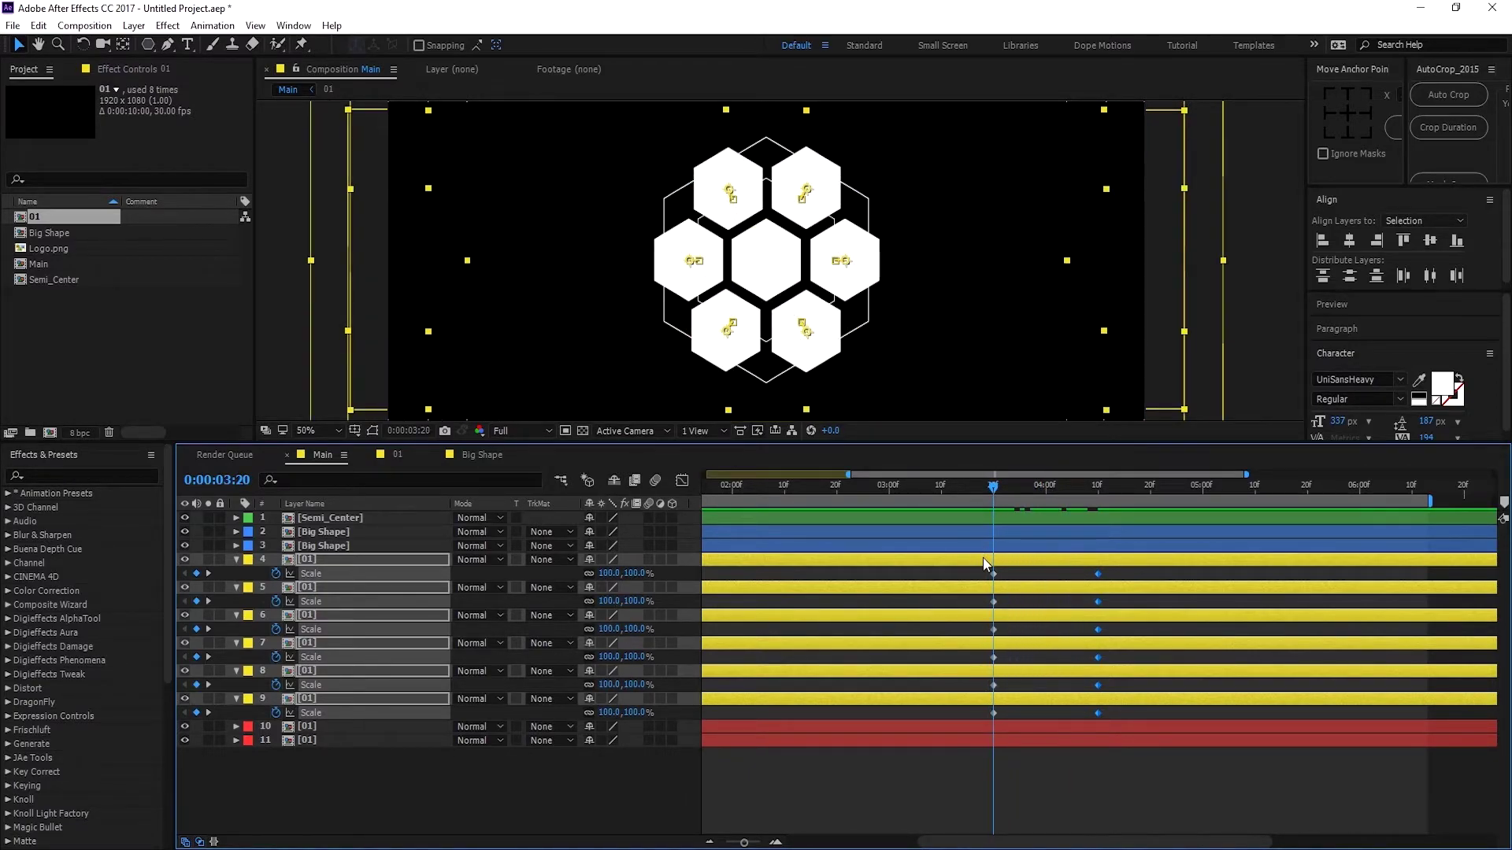
{"action": "left_click", "coordinate": [1098, 574]}
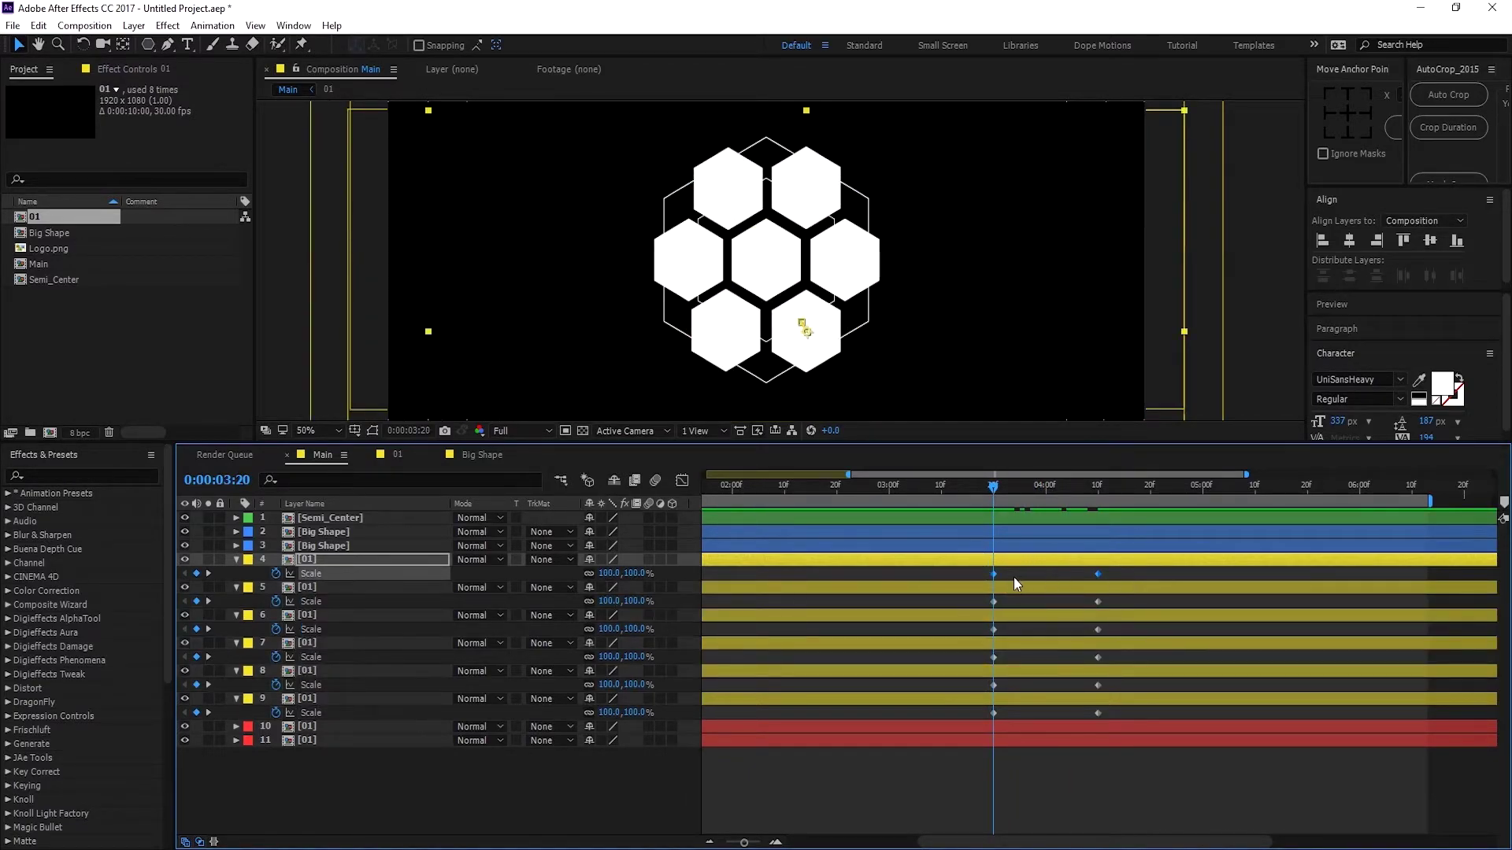
Step: Apply Easy Ease to the six outer hexagons' Scale keyframes, adjust their curves in the graph and preview the scaling
{"action": "left_click_drag", "start_coordinate": [977, 583], "coordinate": [1118, 711]}
{"action": "key", "text": "F9"}
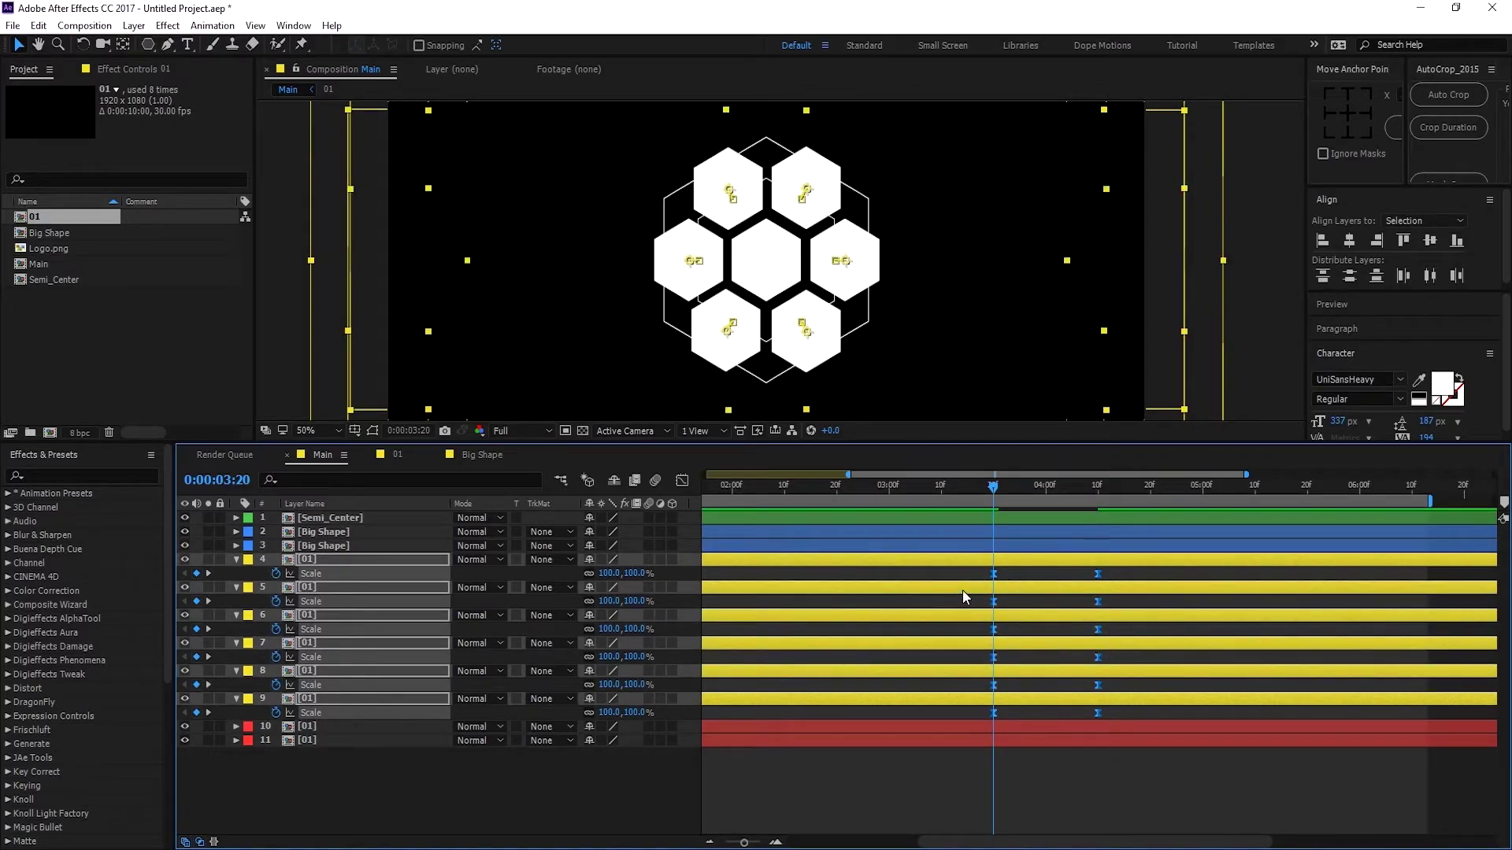
{"action": "left_click", "coordinate": [682, 481]}
{"action": "left_click_drag", "start_coordinate": [975, 726], "coordinate": [1045, 755]}
{"action": "left_click", "coordinate": [682, 482]}
{"action": "key", "text": "space"}
{"action": "left_click", "coordinate": [985, 487]}
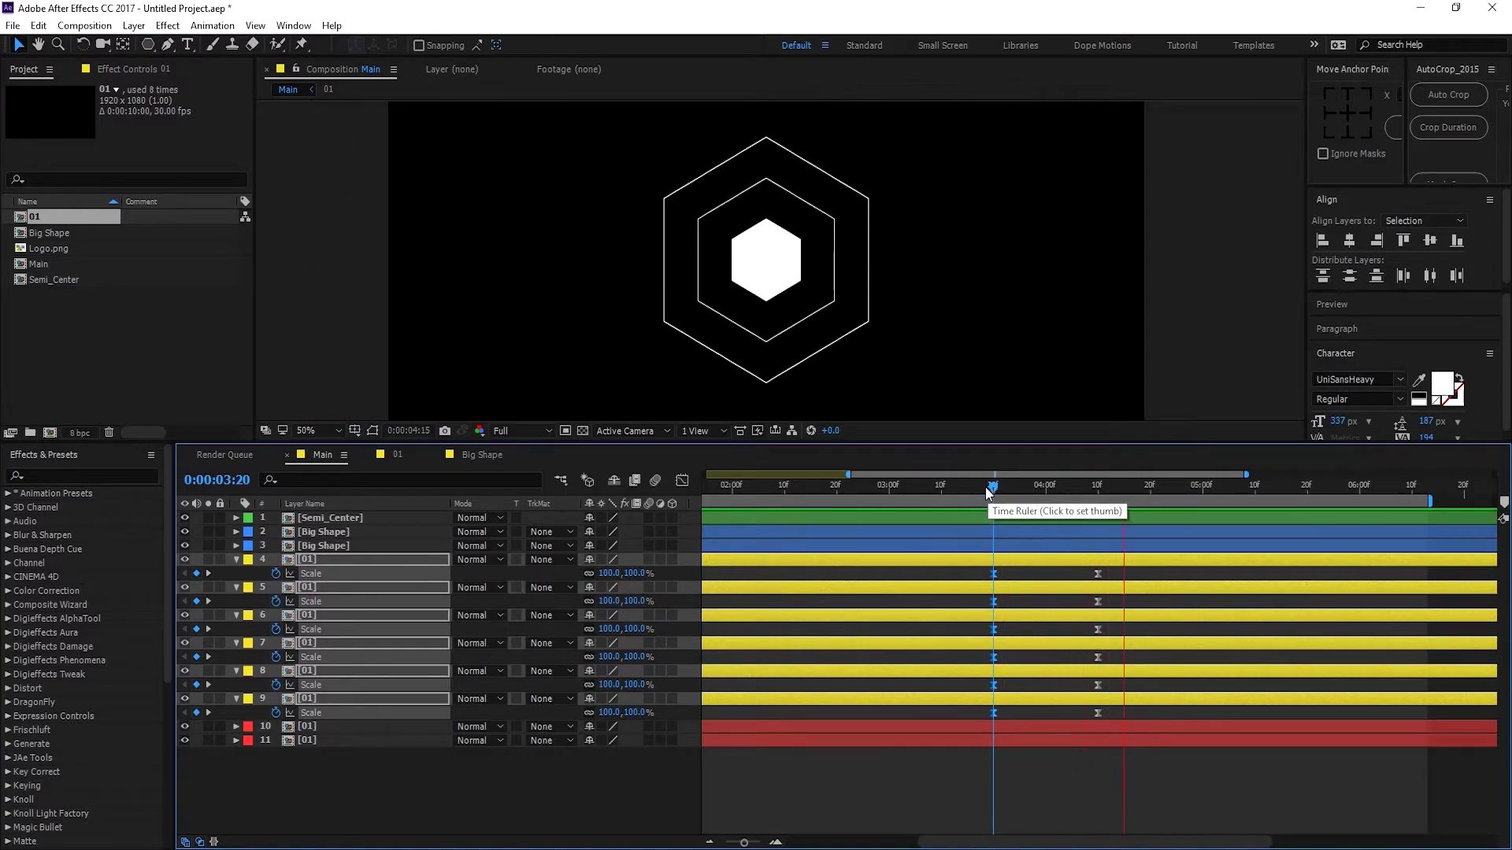
Step: Copy layer 4's Scale keyframes and paste them onto Semi_Center and both Big Shape layers at 0:00:04:00
{"action": "left_click_drag", "start_coordinate": [984, 572], "coordinate": [1099, 573]}
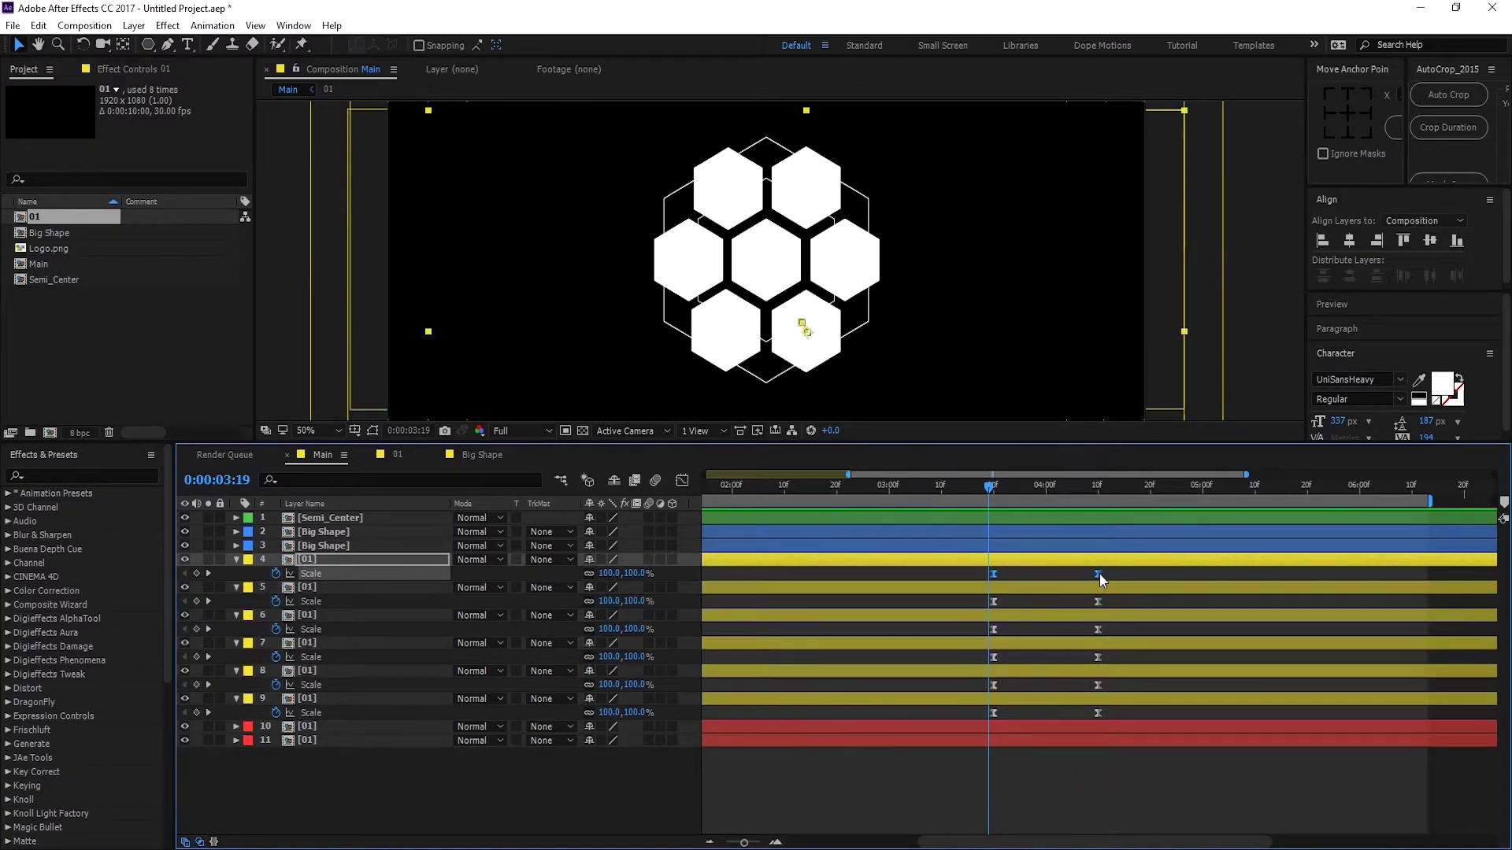
{"action": "left_click", "coordinate": [993, 486]}
{"action": "left_click", "coordinate": [314, 730]}
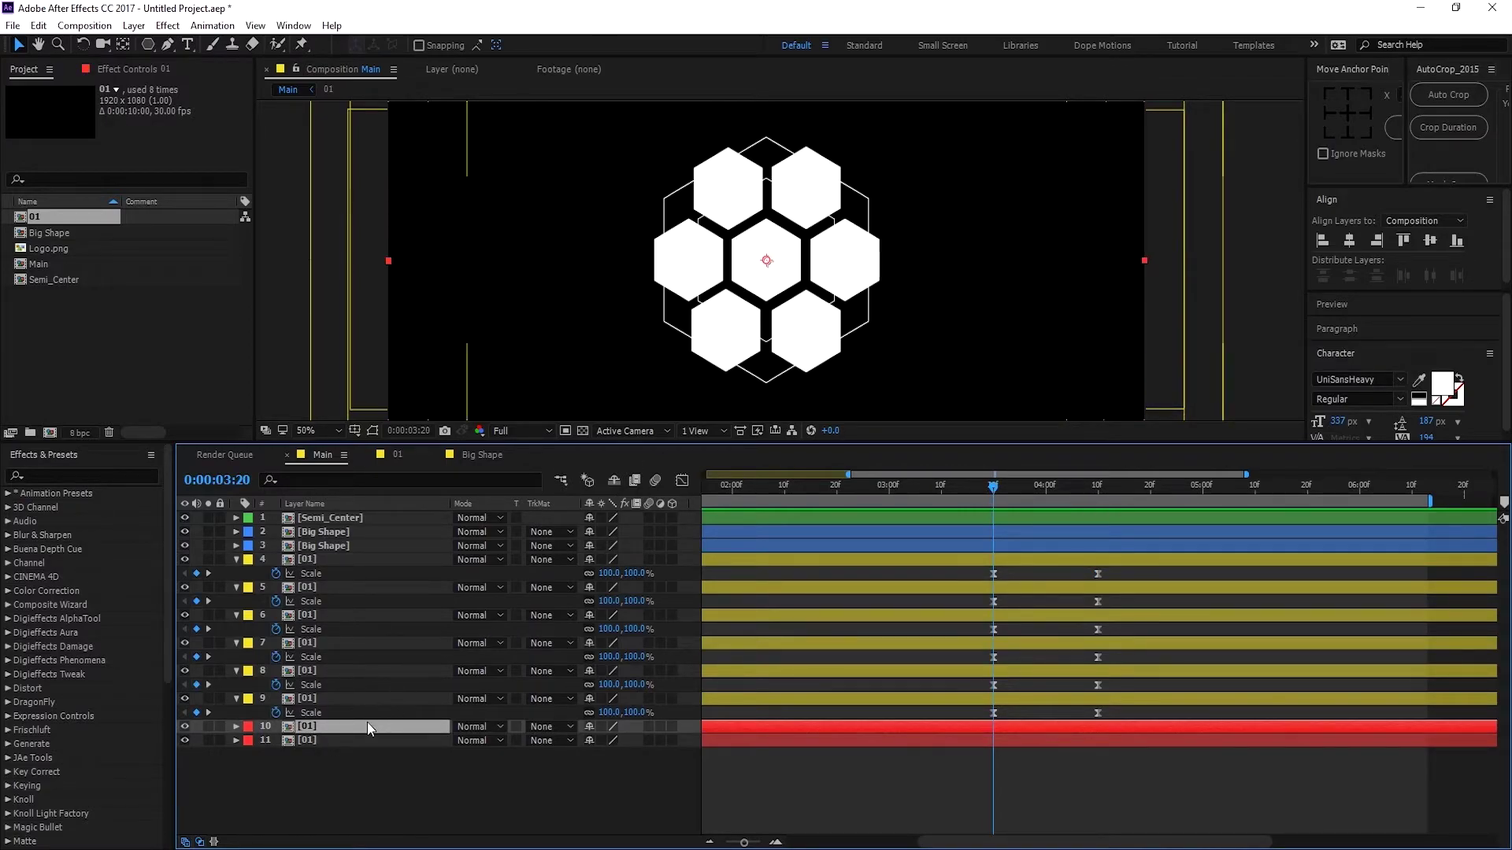
{"action": "left_click", "coordinate": [315, 739]}
{"action": "left_click_drag", "start_coordinate": [992, 488], "coordinate": [1046, 509]}
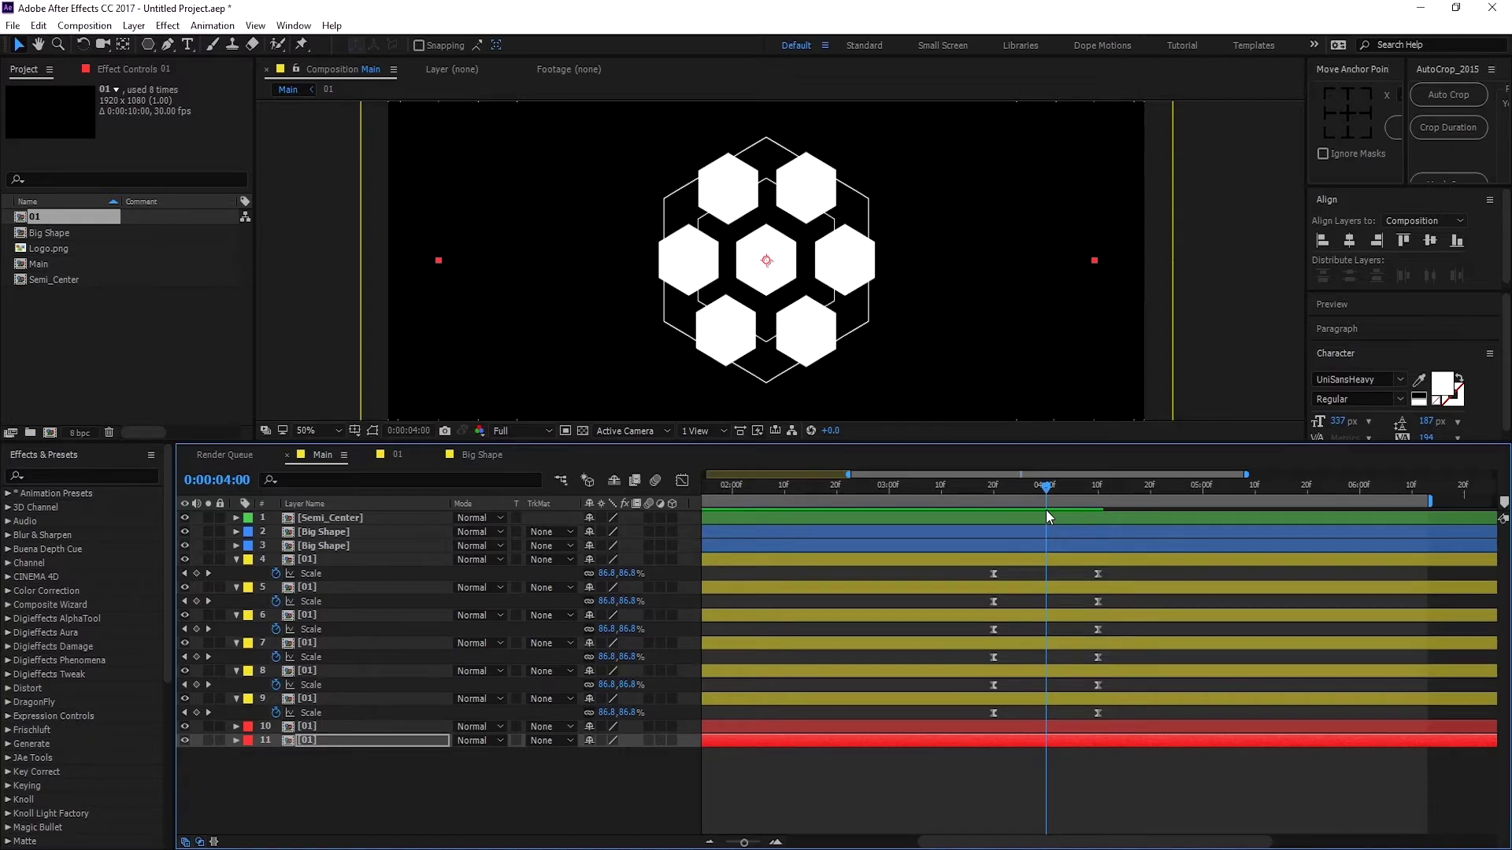
{"action": "left_click", "coordinate": [315, 518]}
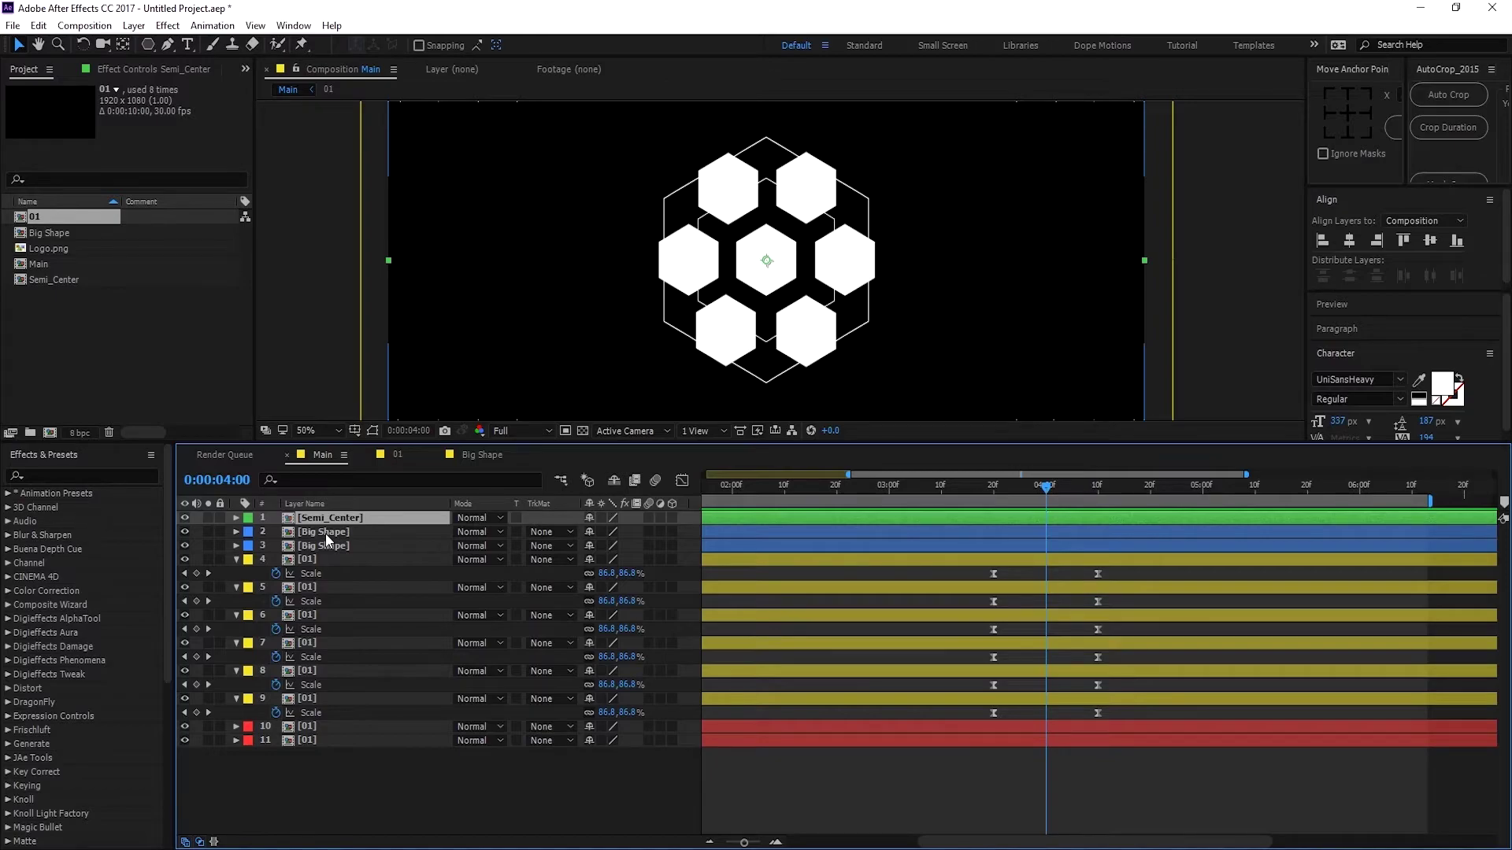
{"action": "left_click", "coordinate": [325, 532], "text": "ctrl"}
{"action": "left_click", "coordinate": [319, 546], "text": "ctrl"}
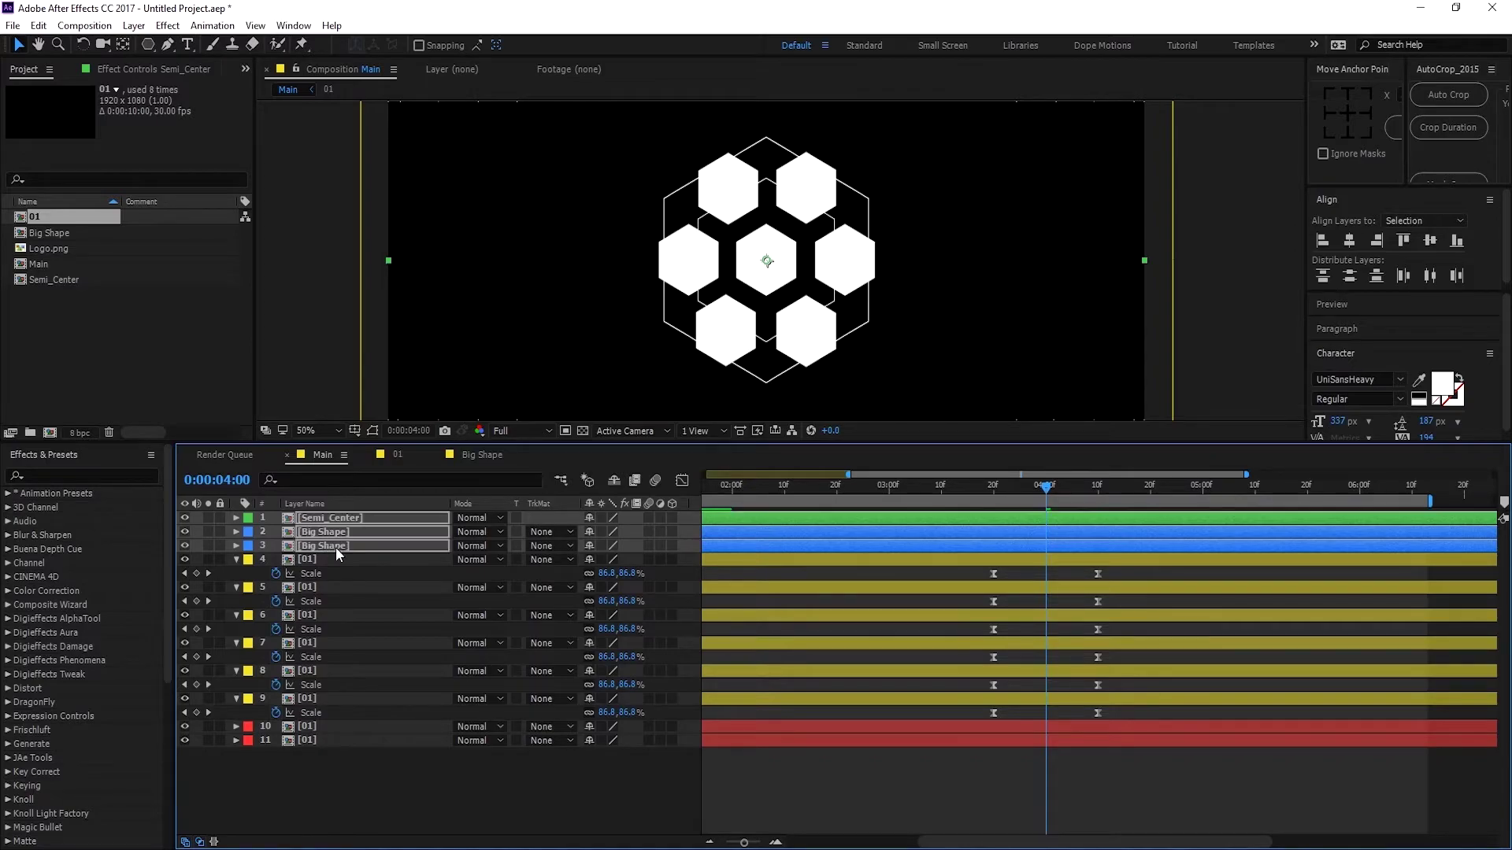
{"action": "key", "text": "ctrl+v"}
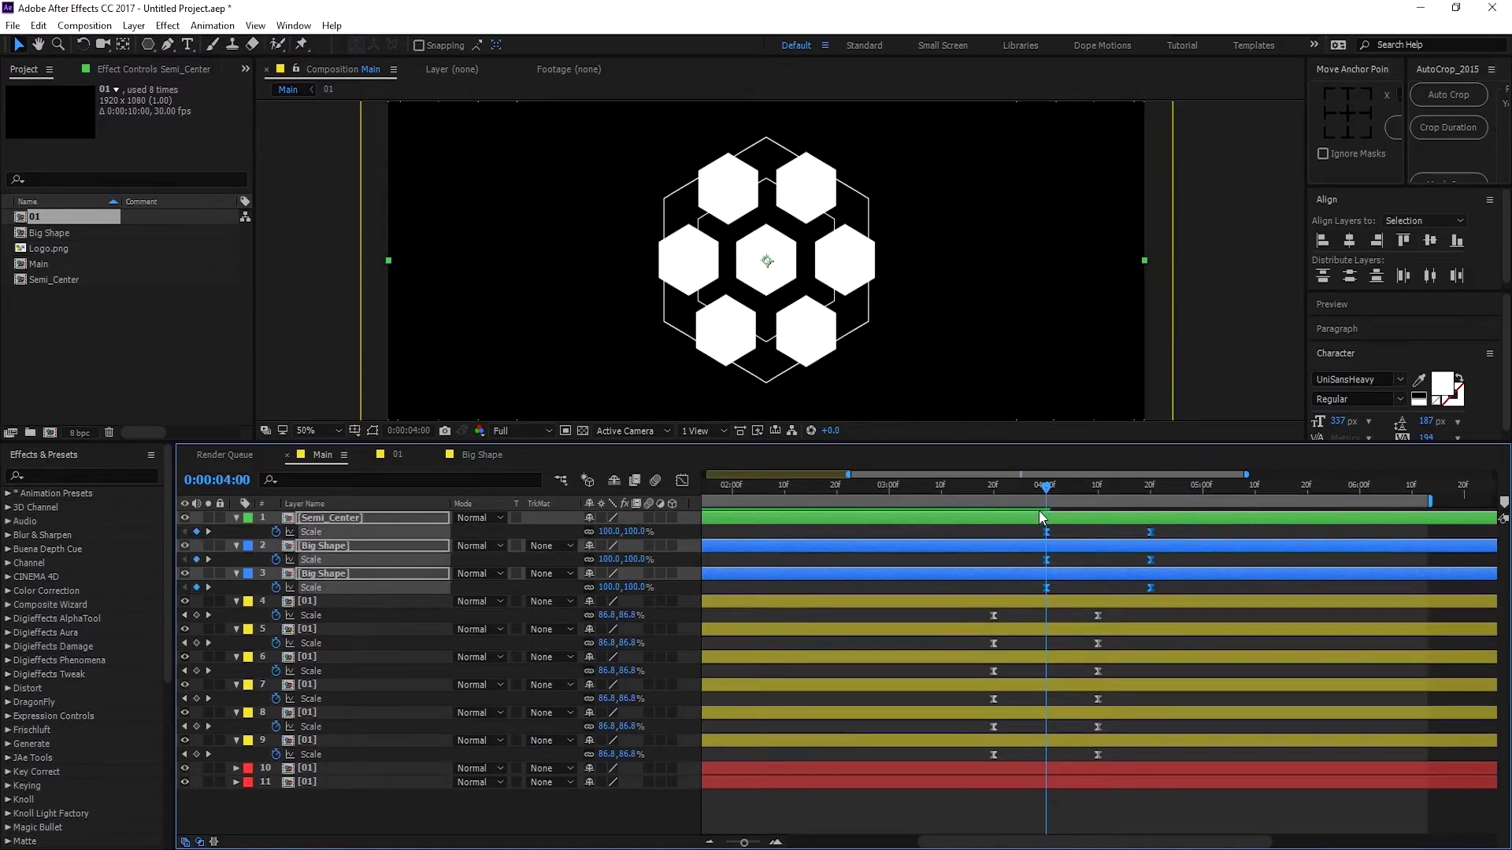
Step: Shift the Scale keyframes of Semi_Center and both Big Shape layers to start at 0:00:03:20, and scrub through the motion
{"action": "left_click_drag", "start_coordinate": [1050, 488], "coordinate": [1010, 510]}
{"action": "left_click_drag", "start_coordinate": [972, 513], "coordinate": [1040, 526]}
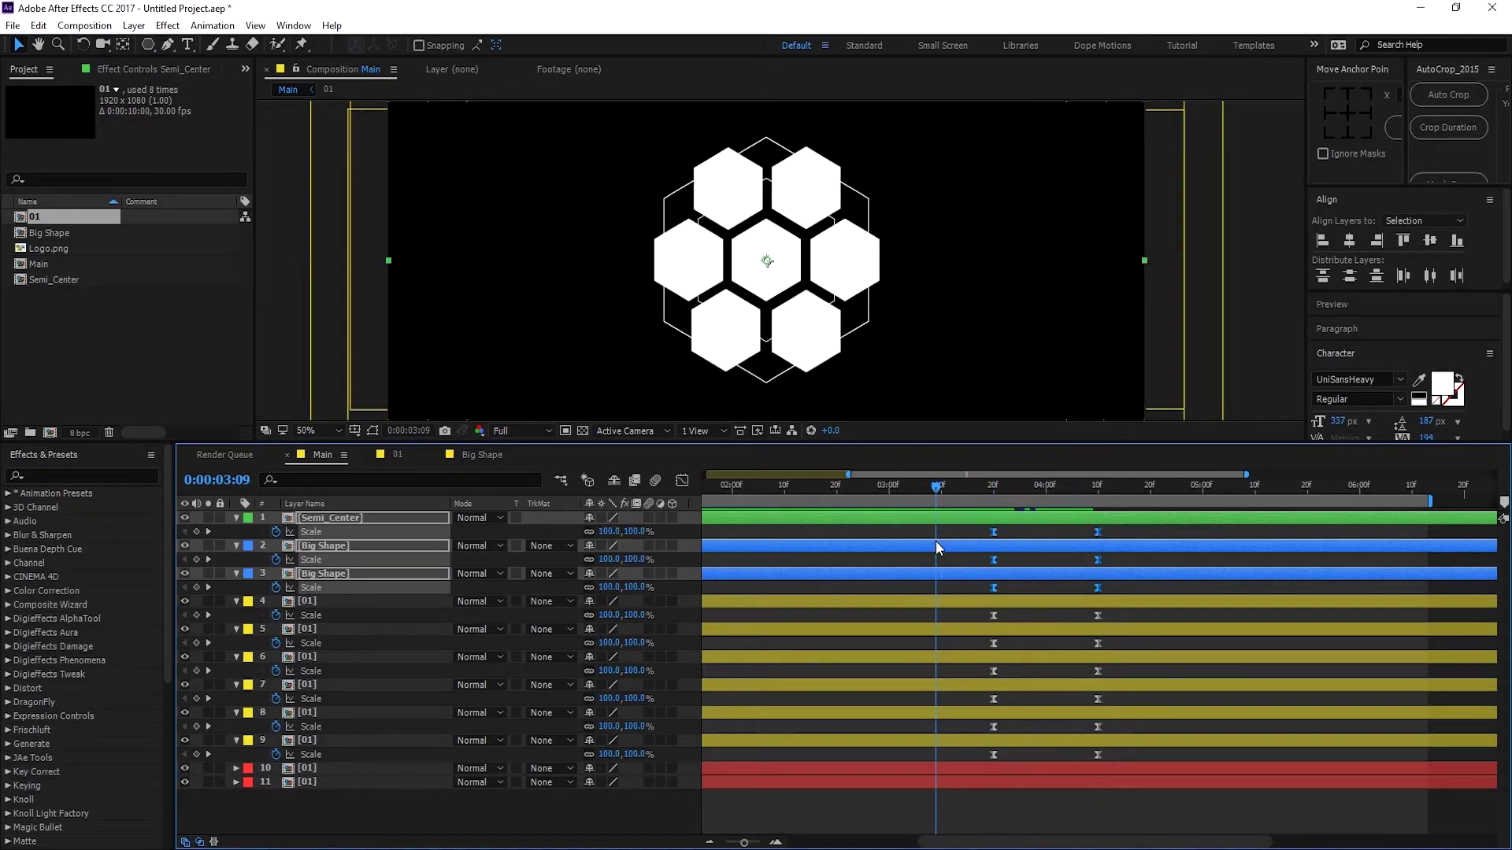
{"action": "key", "text": "minus"}
{"action": "left_click_drag", "start_coordinate": [958, 488], "coordinate": [1073, 504]}
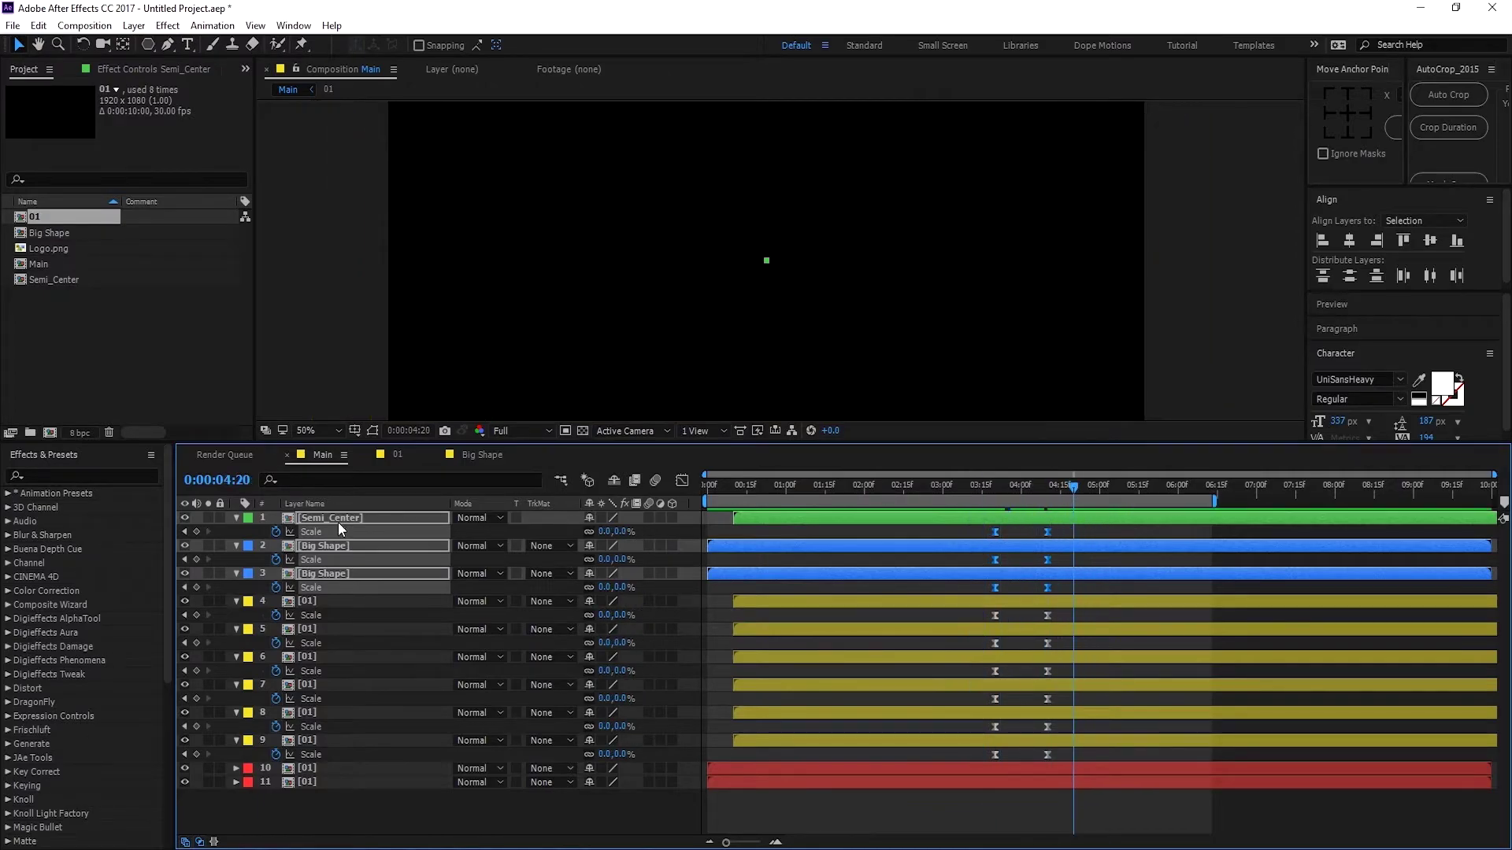
Step: Collapse the layer properties and pre-compose all eleven layers as Animation, moving all attributes into the new composition
{"action": "left_click", "coordinate": [309, 810]}
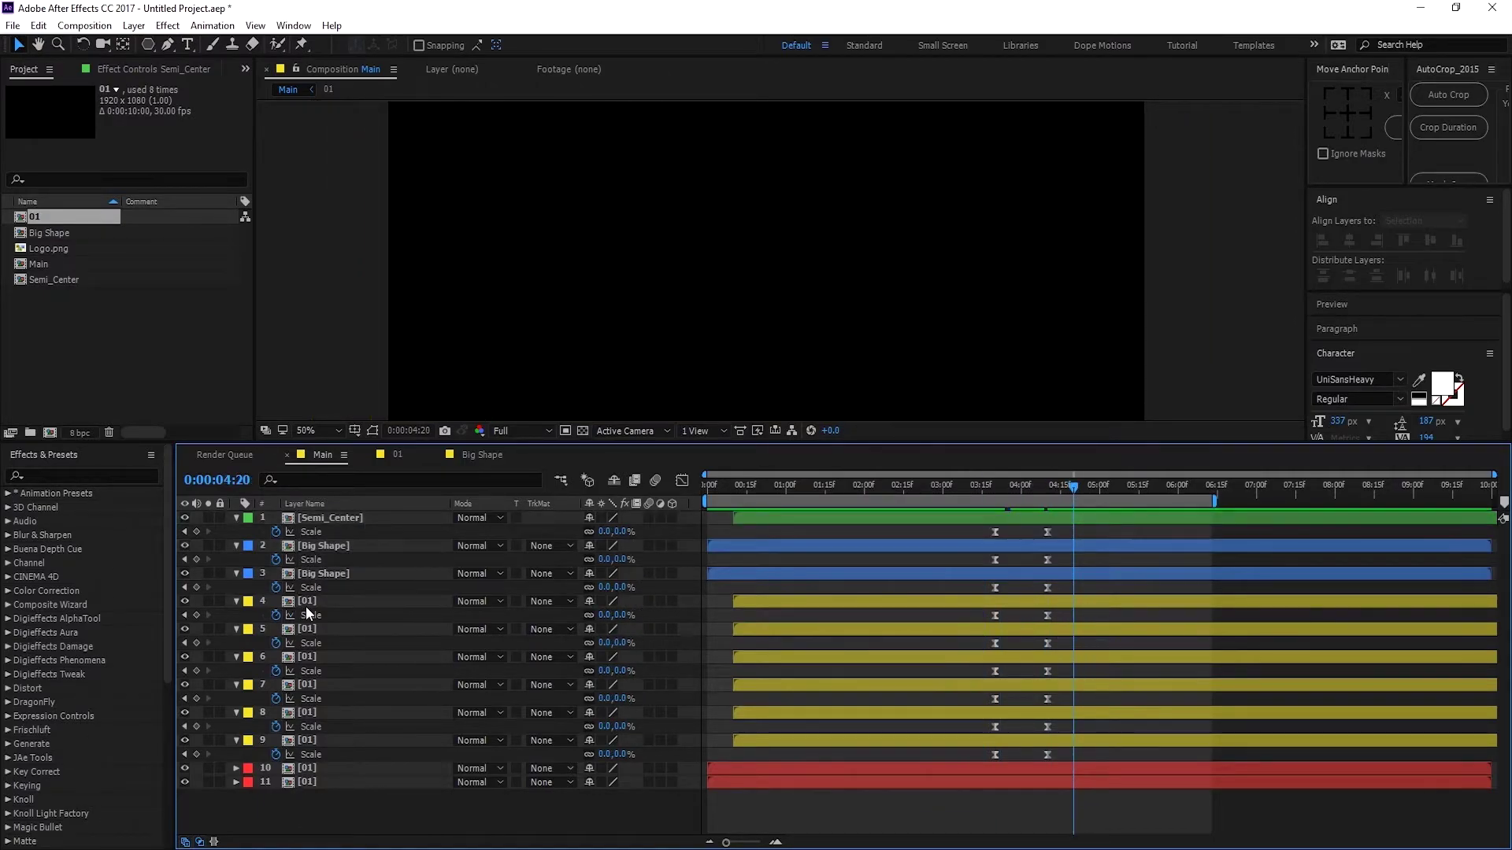
{"action": "key", "text": "ctrl+a"}
{"action": "key", "text": "s"}
{"action": "left_click", "coordinate": [318, 699]}
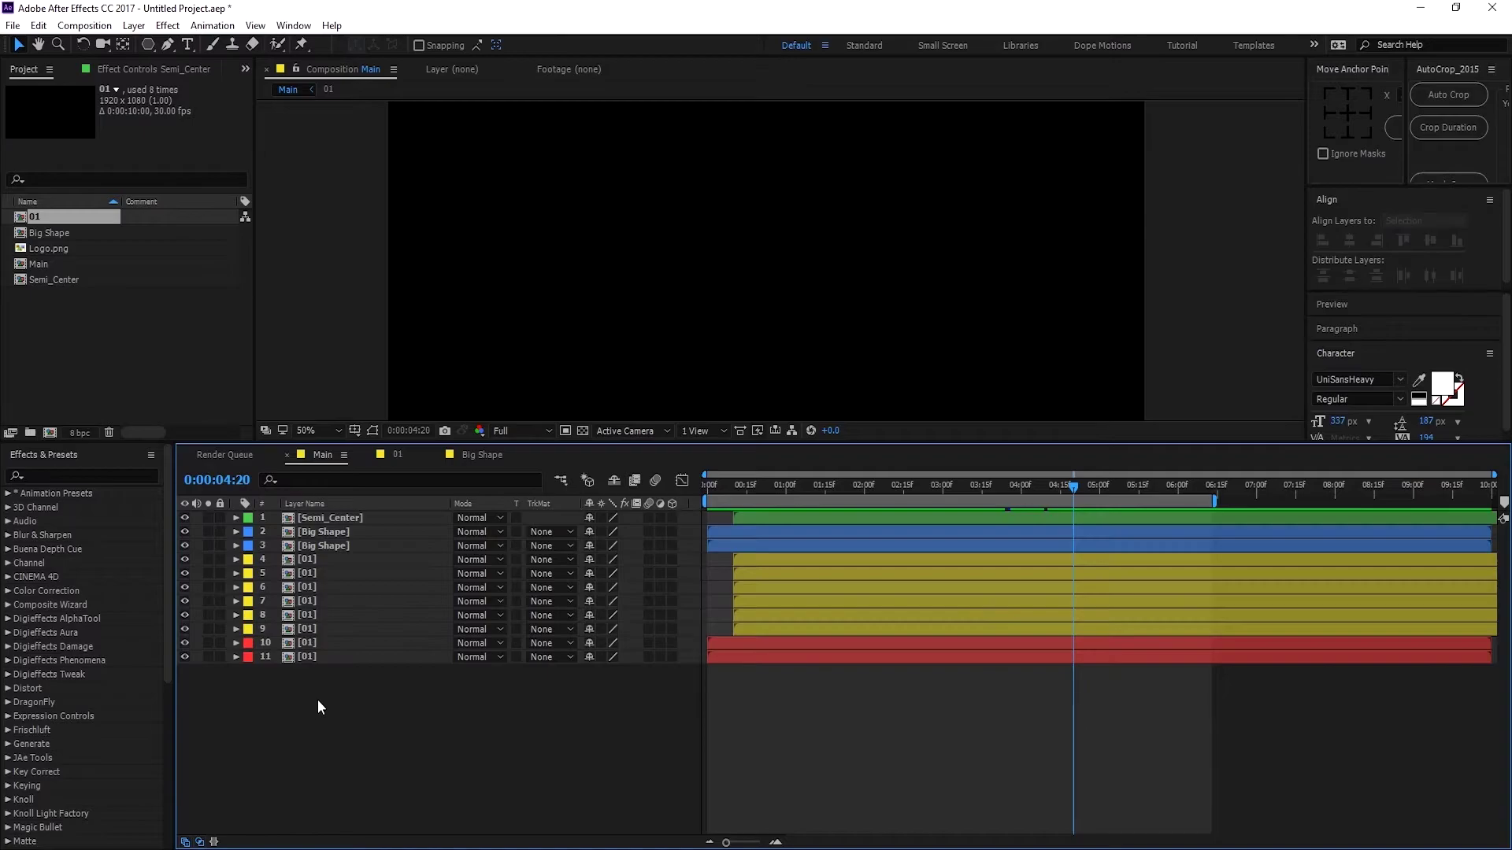
{"action": "left_click_drag", "start_coordinate": [309, 698], "coordinate": [337, 523]}
{"action": "right_click", "coordinate": [337, 523]}
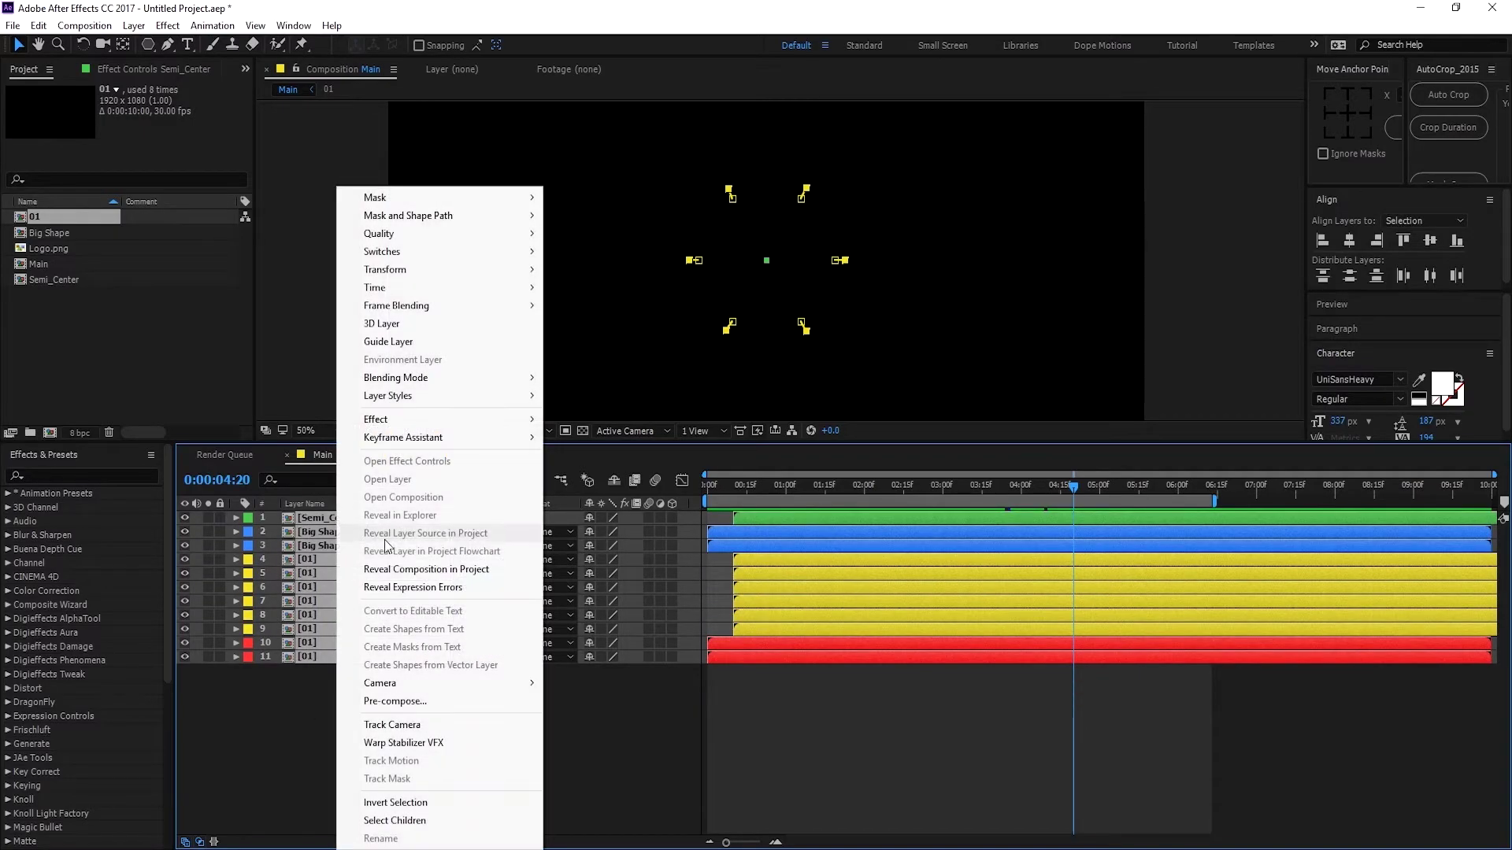
{"action": "left_click", "coordinate": [381, 709]}
{"action": "type", "text": "Animation"}
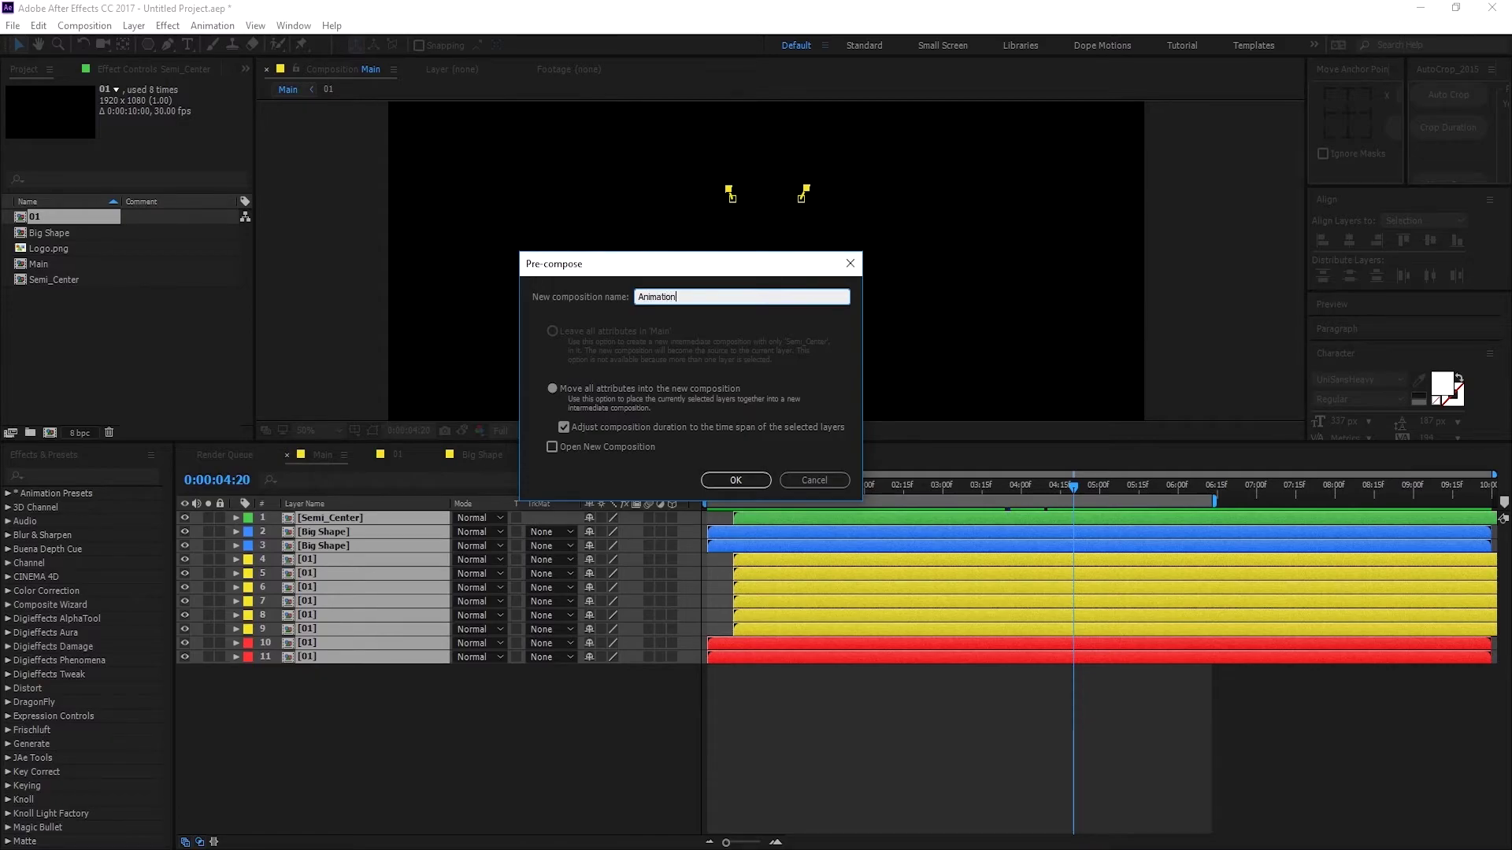
{"action": "left_click", "coordinate": [735, 481]}
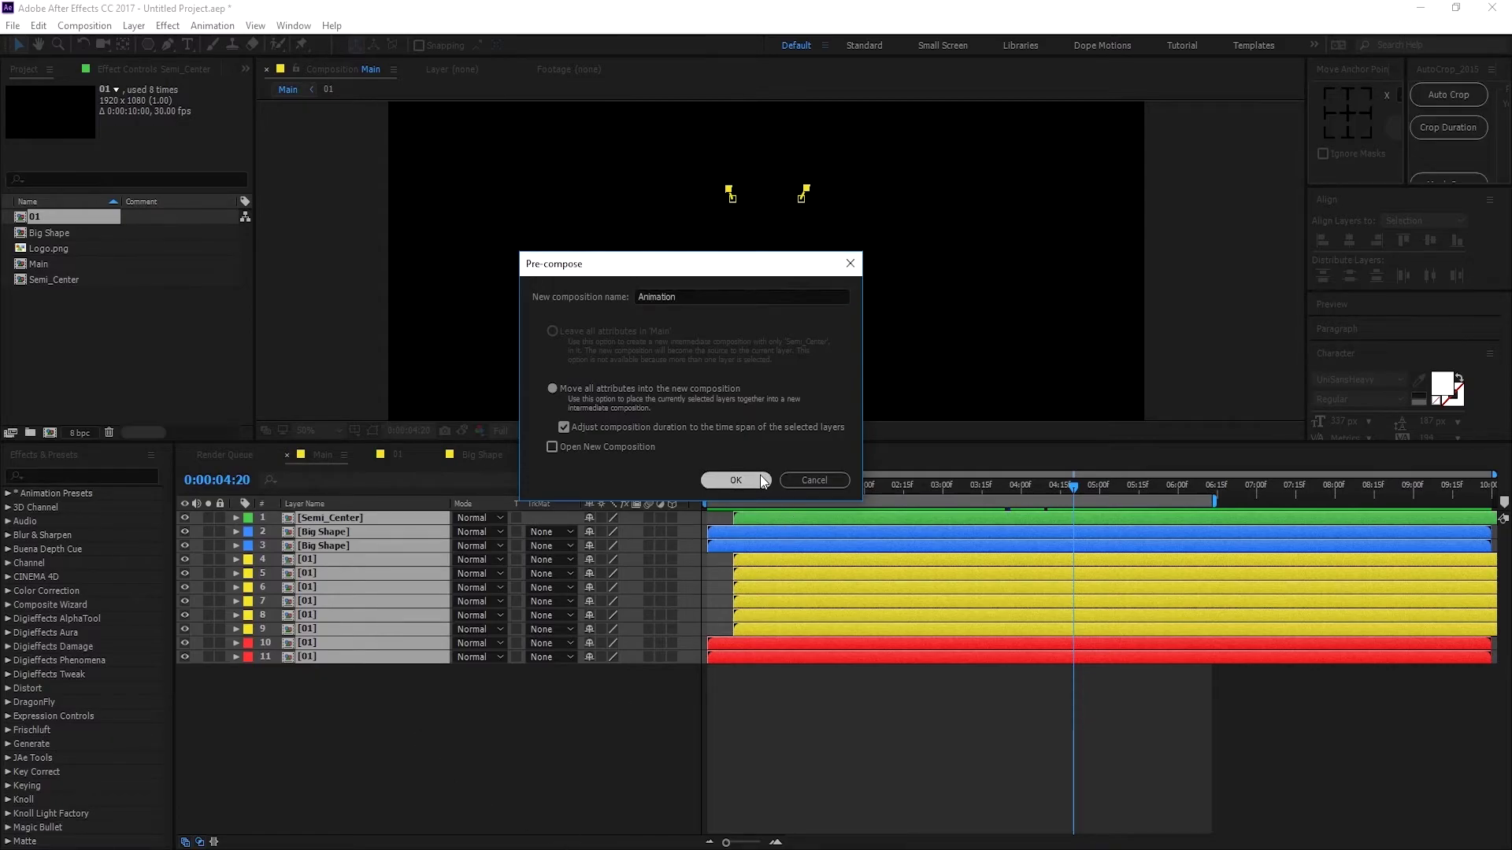
Step: Duplicate the Animation layer at 0:00:03:04 and rename the lower copy as Matte
{"action": "left_click_drag", "start_coordinate": [509, 466], "coordinate": [520, 645]}
{"action": "left_click_drag", "start_coordinate": [726, 687], "coordinate": [952, 687]}
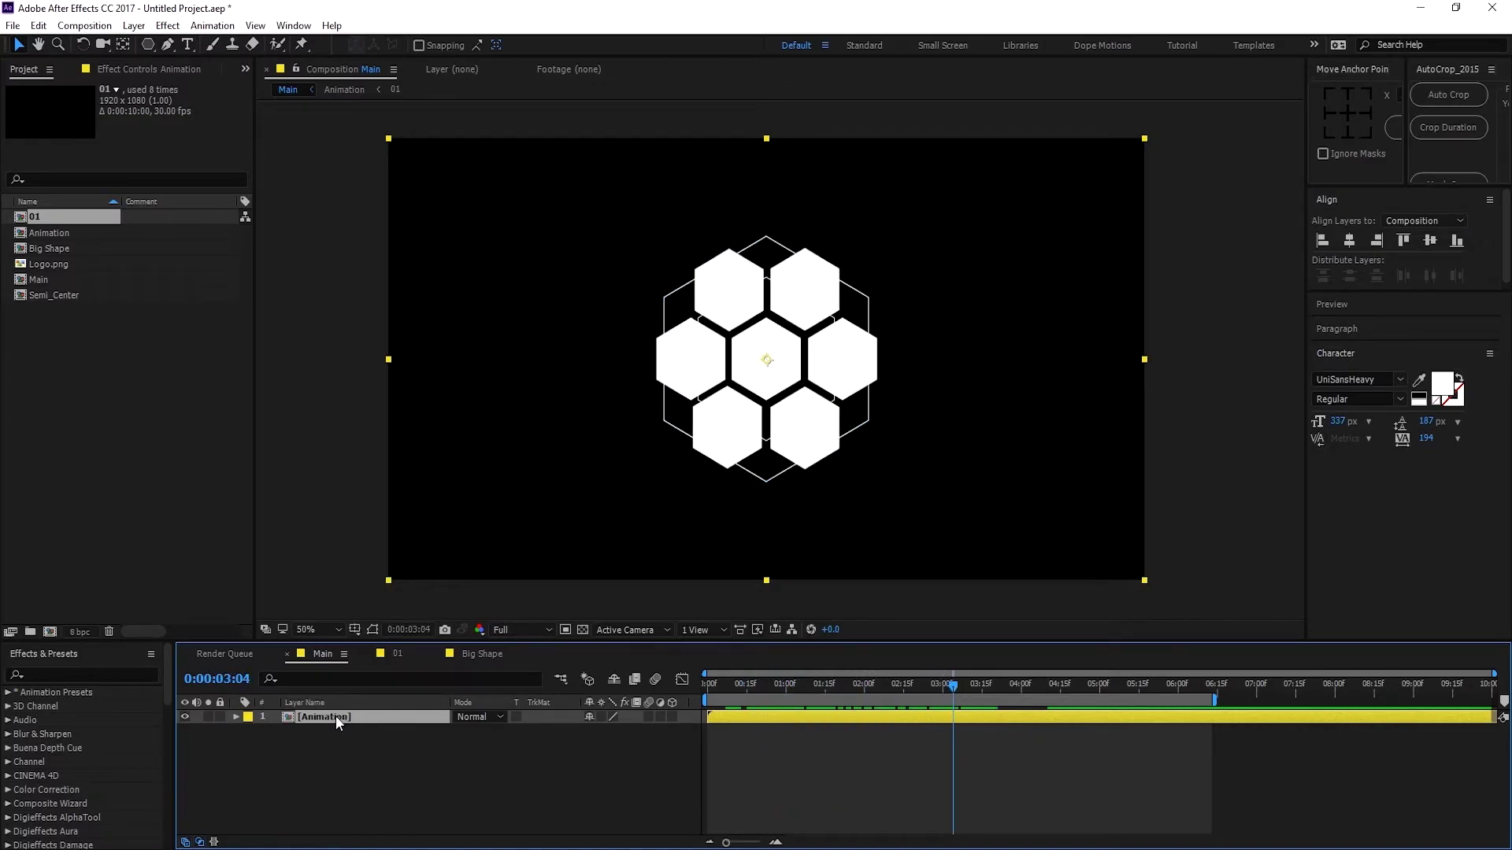
{"action": "key", "text": "ctrl+d"}
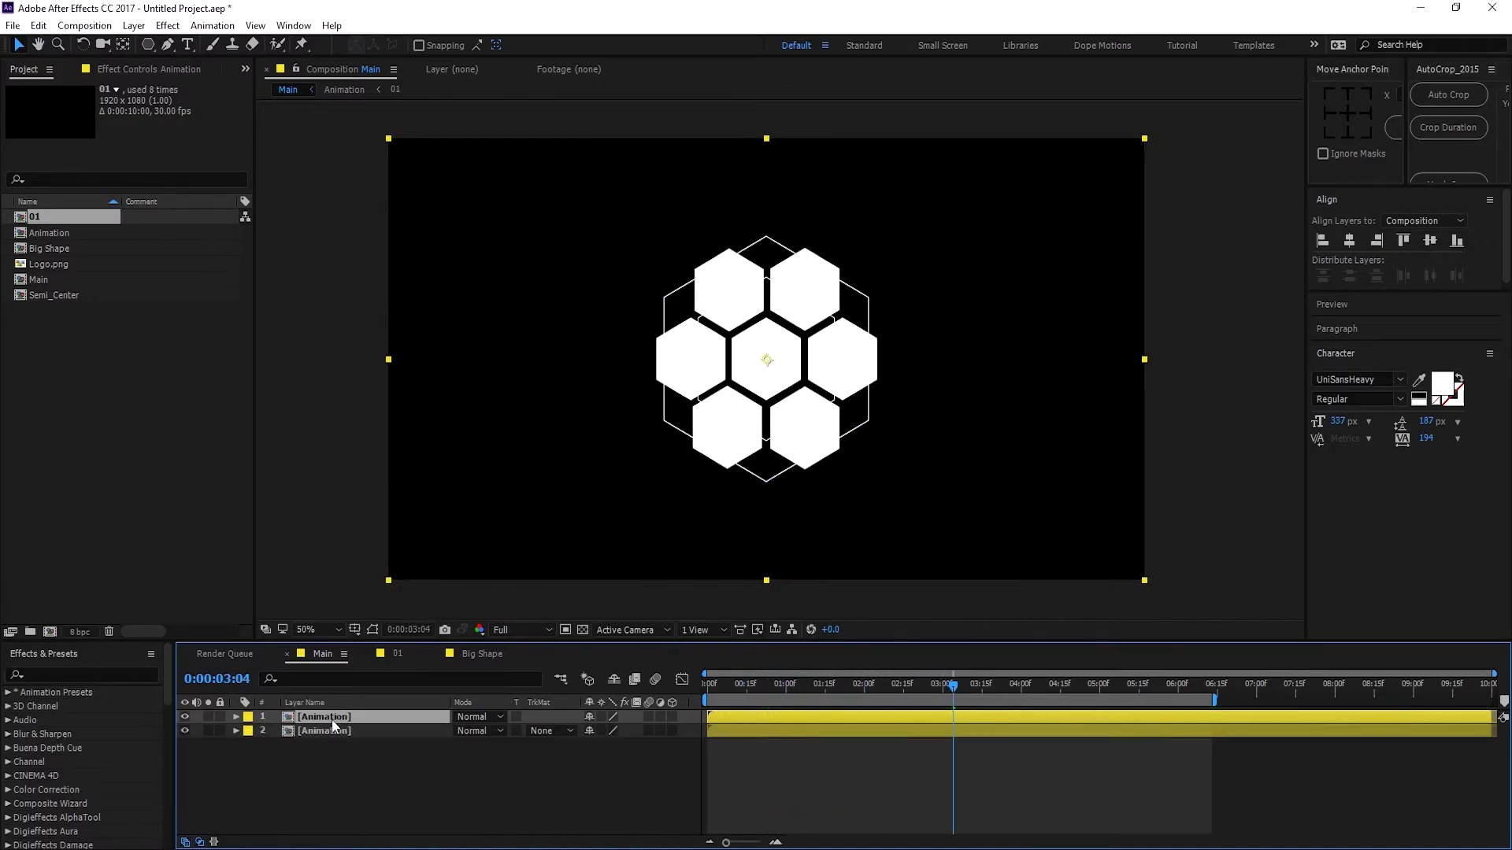
{"action": "left_click", "coordinate": [318, 730]}
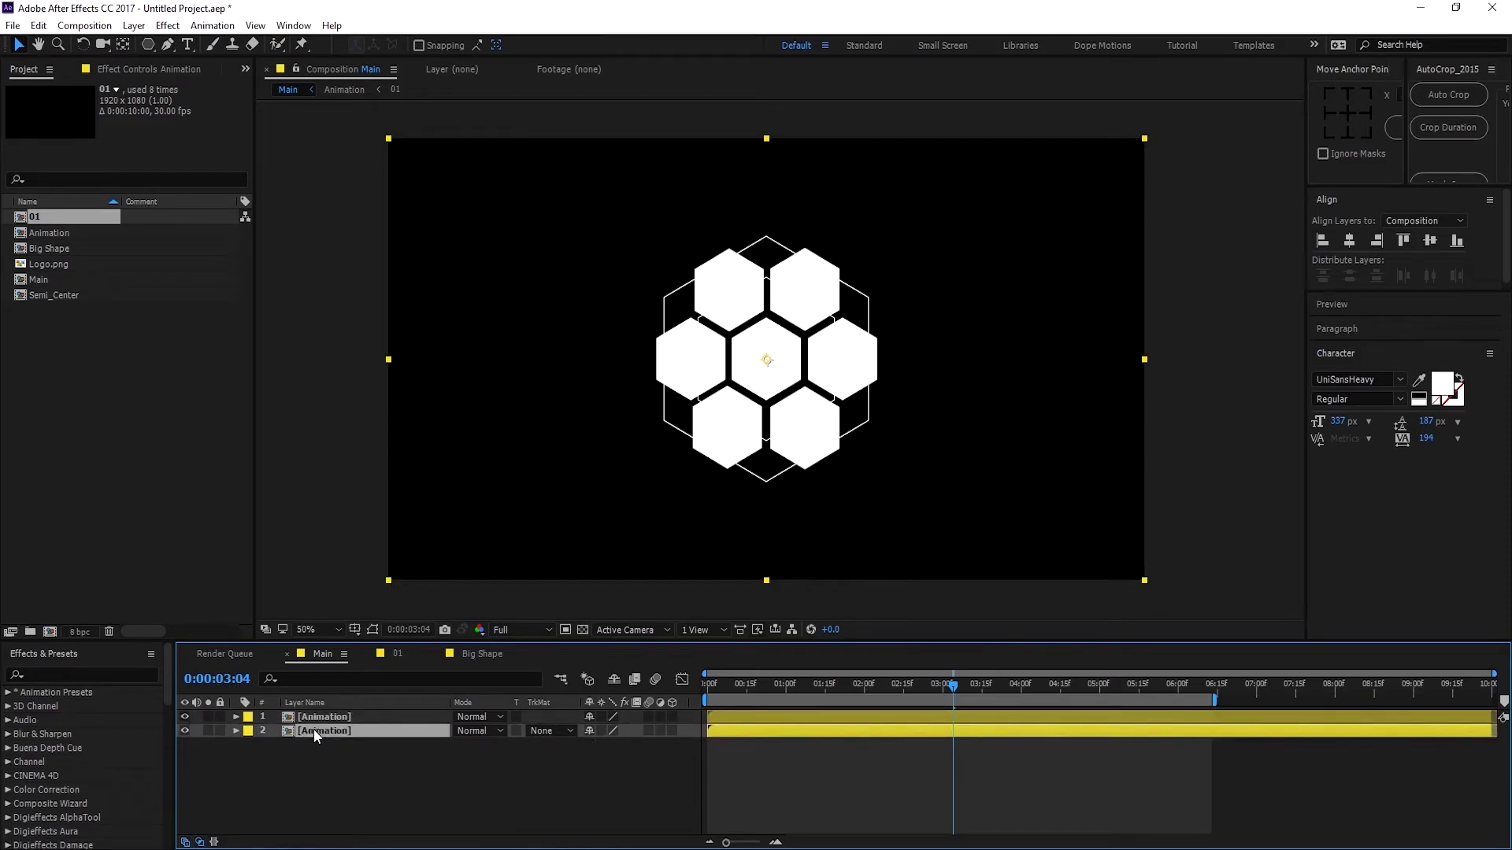
{"action": "key", "text": "Return"}
{"action": "type", "text": "Matte"}
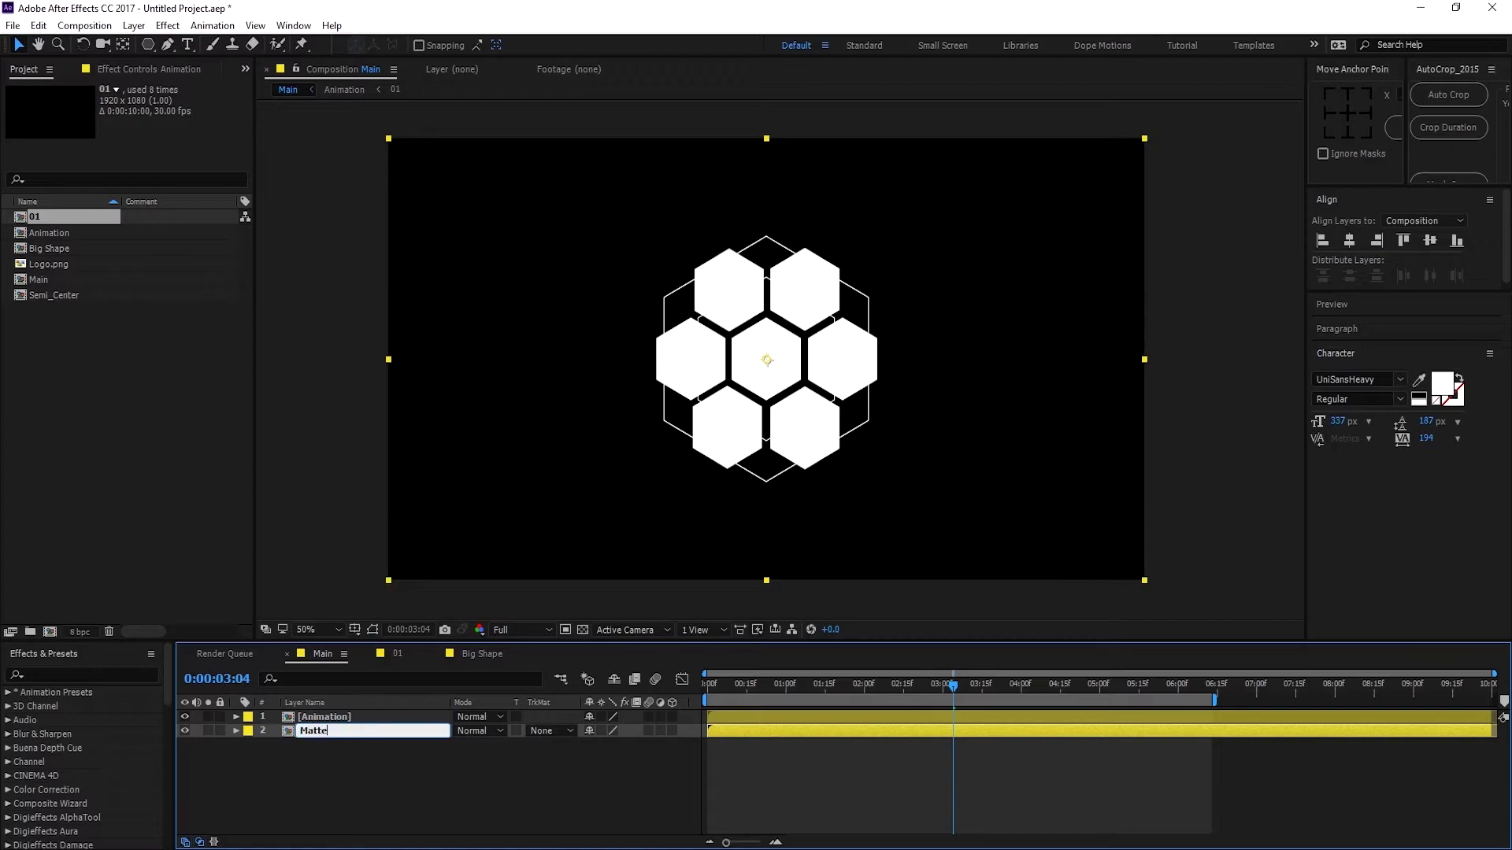
{"action": "key", "text": "Return"}
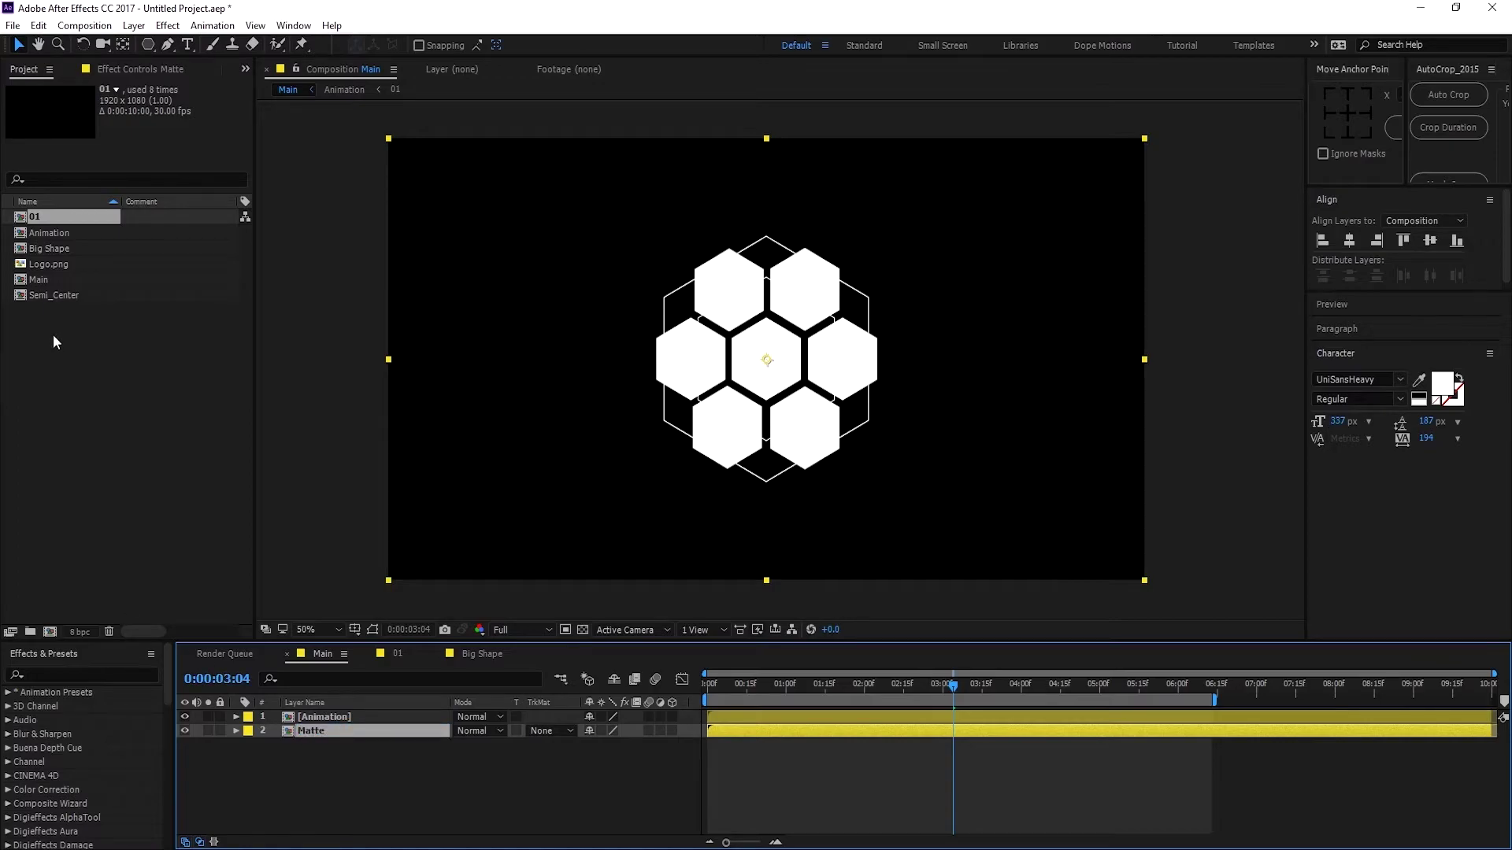
Step: Add Logo.png to the Main composition and place it beneath the Matte layer
{"action": "left_click_drag", "start_coordinate": [45, 265], "coordinate": [329, 723]}
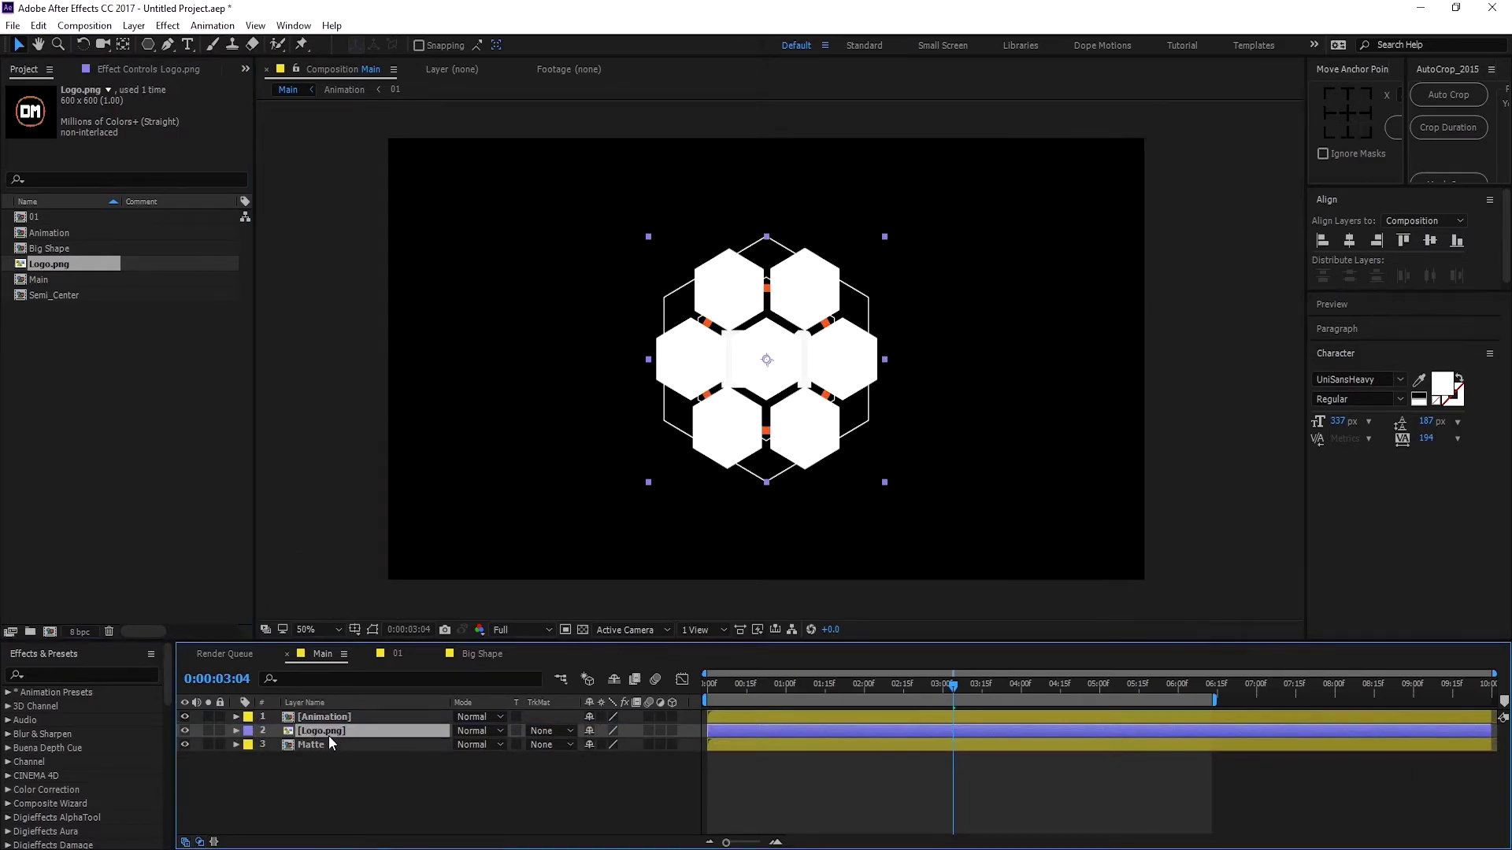
{"action": "left_click", "coordinate": [317, 714]}
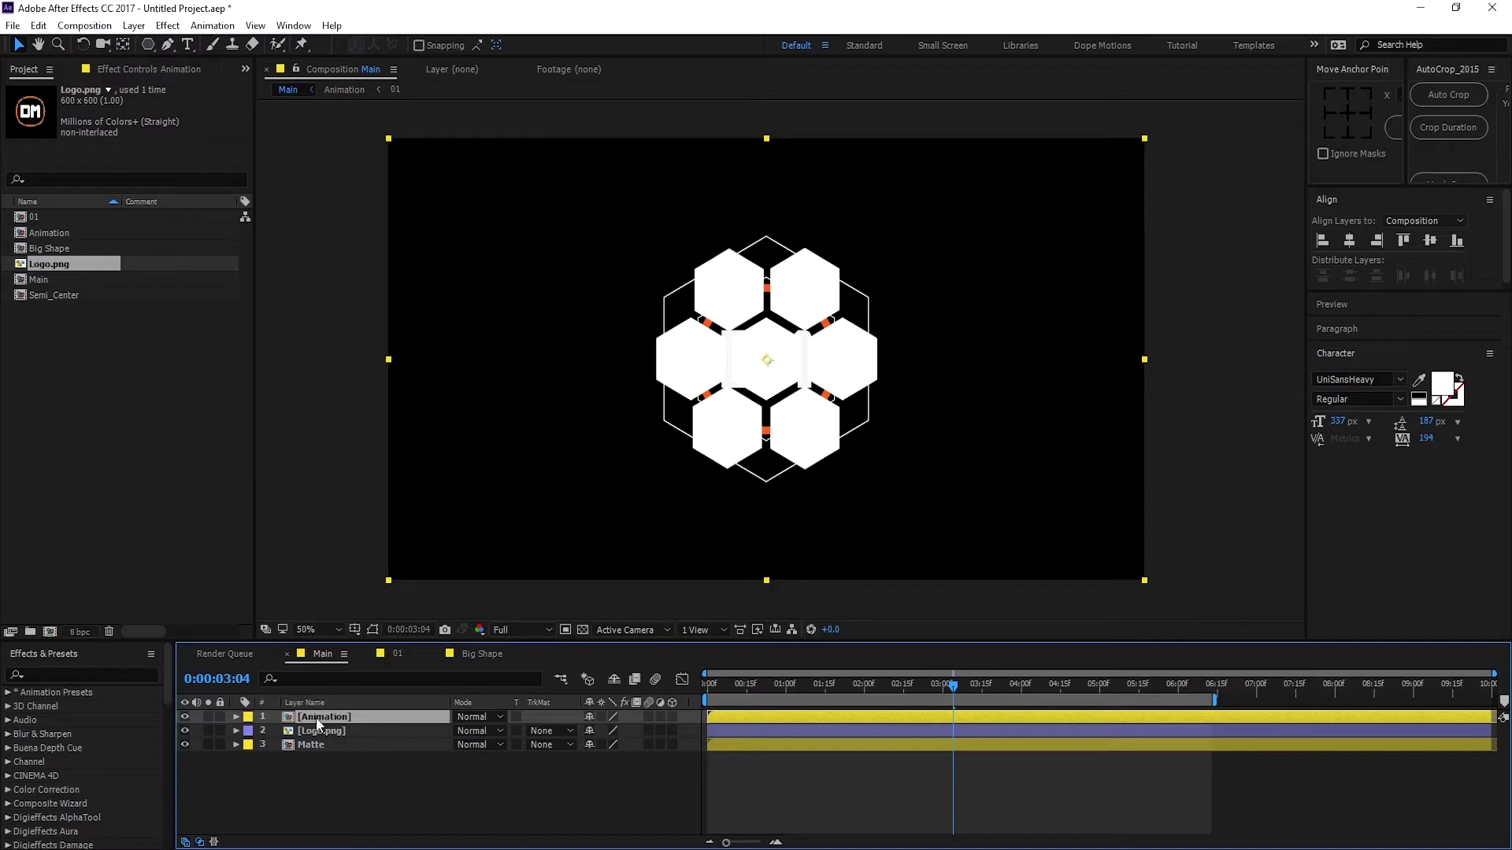
{"action": "left_click_drag", "start_coordinate": [314, 734], "coordinate": [315, 775]}
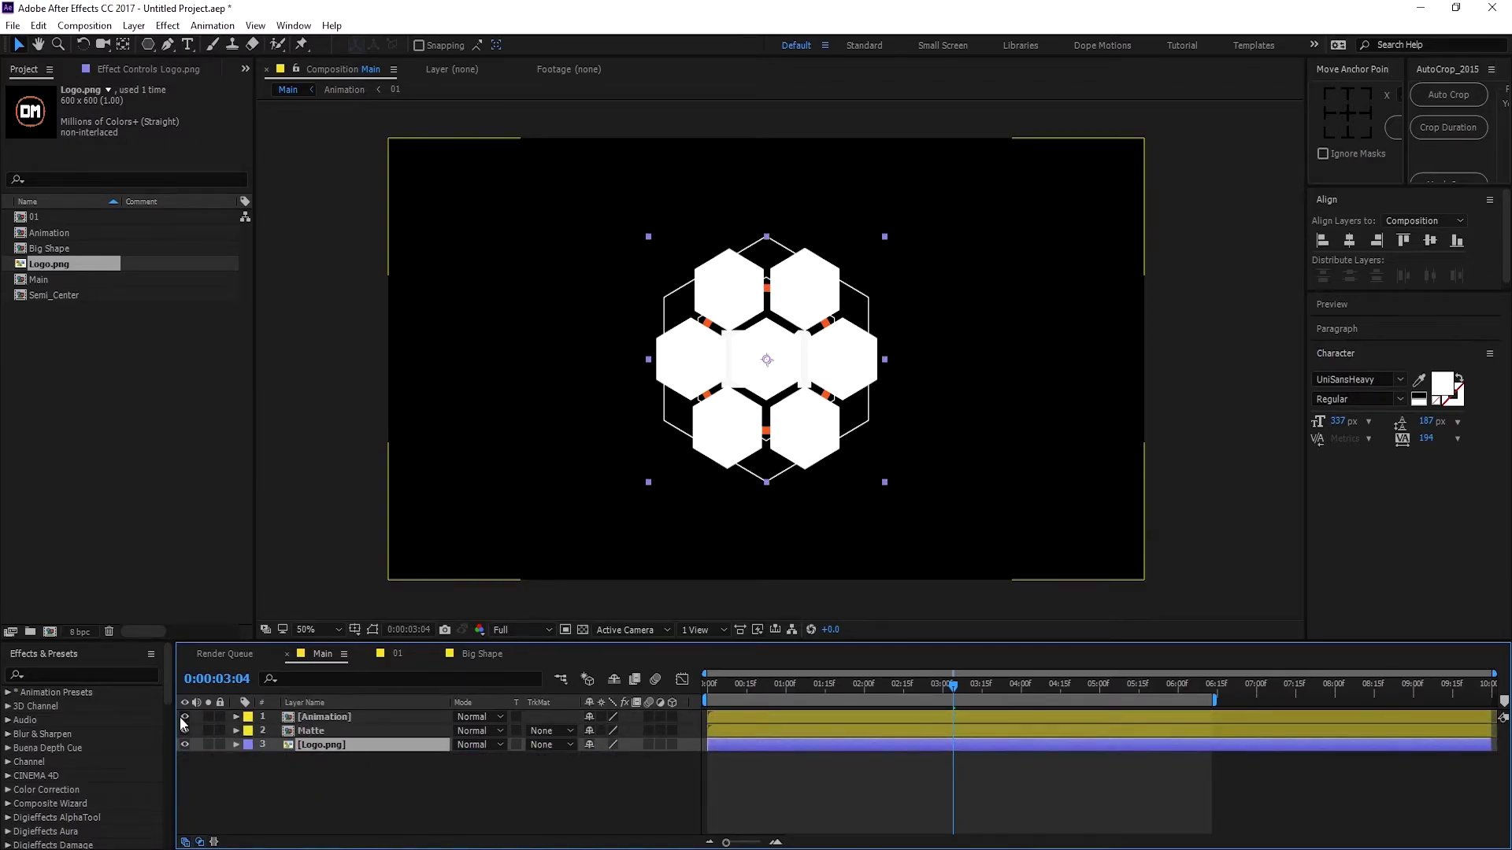
Step: Hide the Animation layer and set the Logo.png track matte to Alpha Inverted Matte "Matte"
{"action": "left_click", "coordinate": [184, 717]}
{"action": "left_click", "coordinate": [314, 731]}
{"action": "left_click", "coordinate": [315, 743]}
{"action": "left_click", "coordinate": [550, 746]}
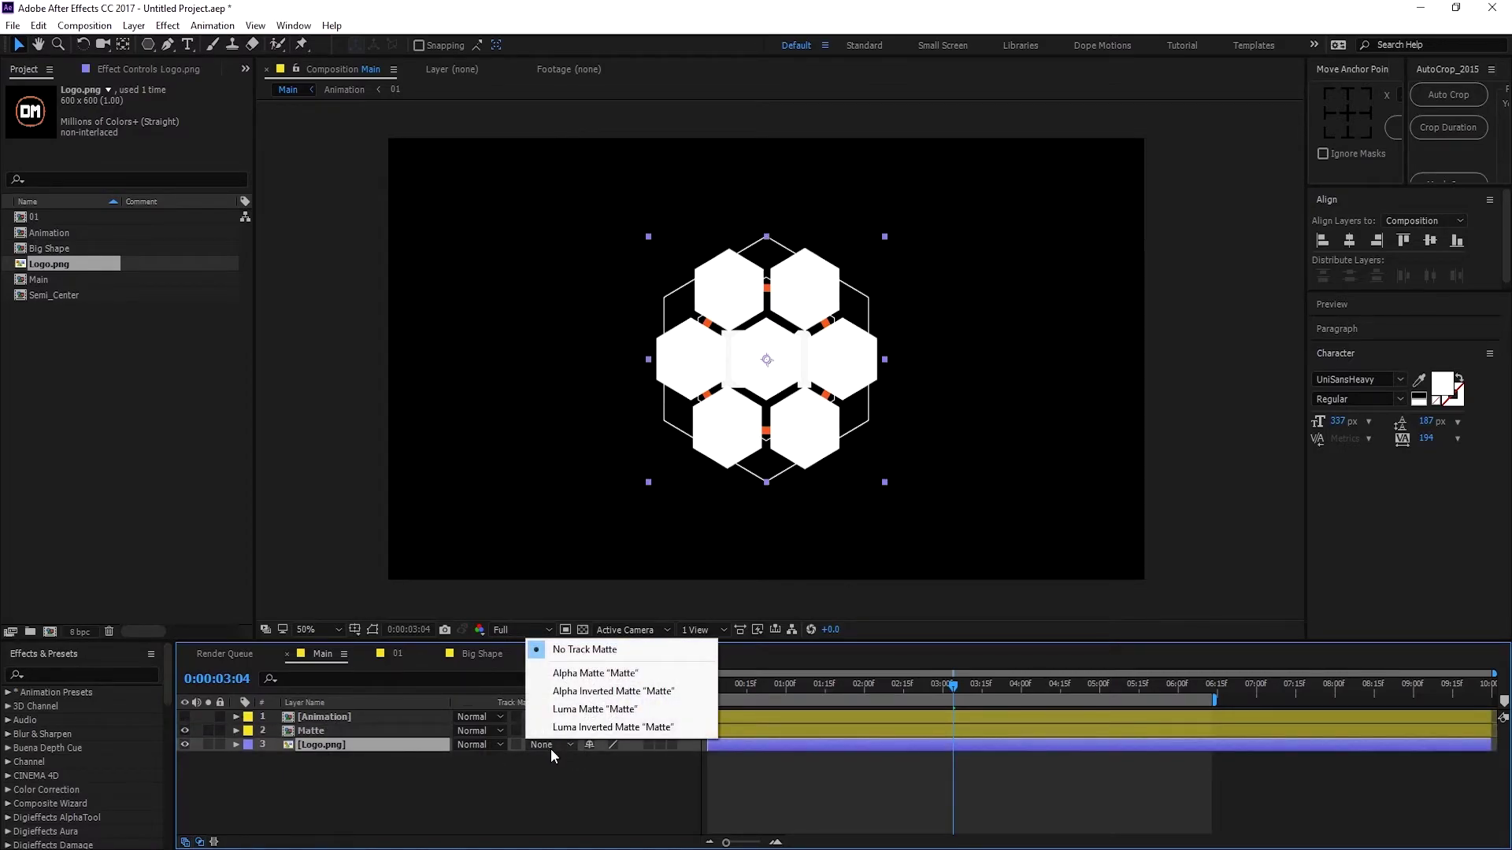
{"action": "left_click", "coordinate": [593, 691]}
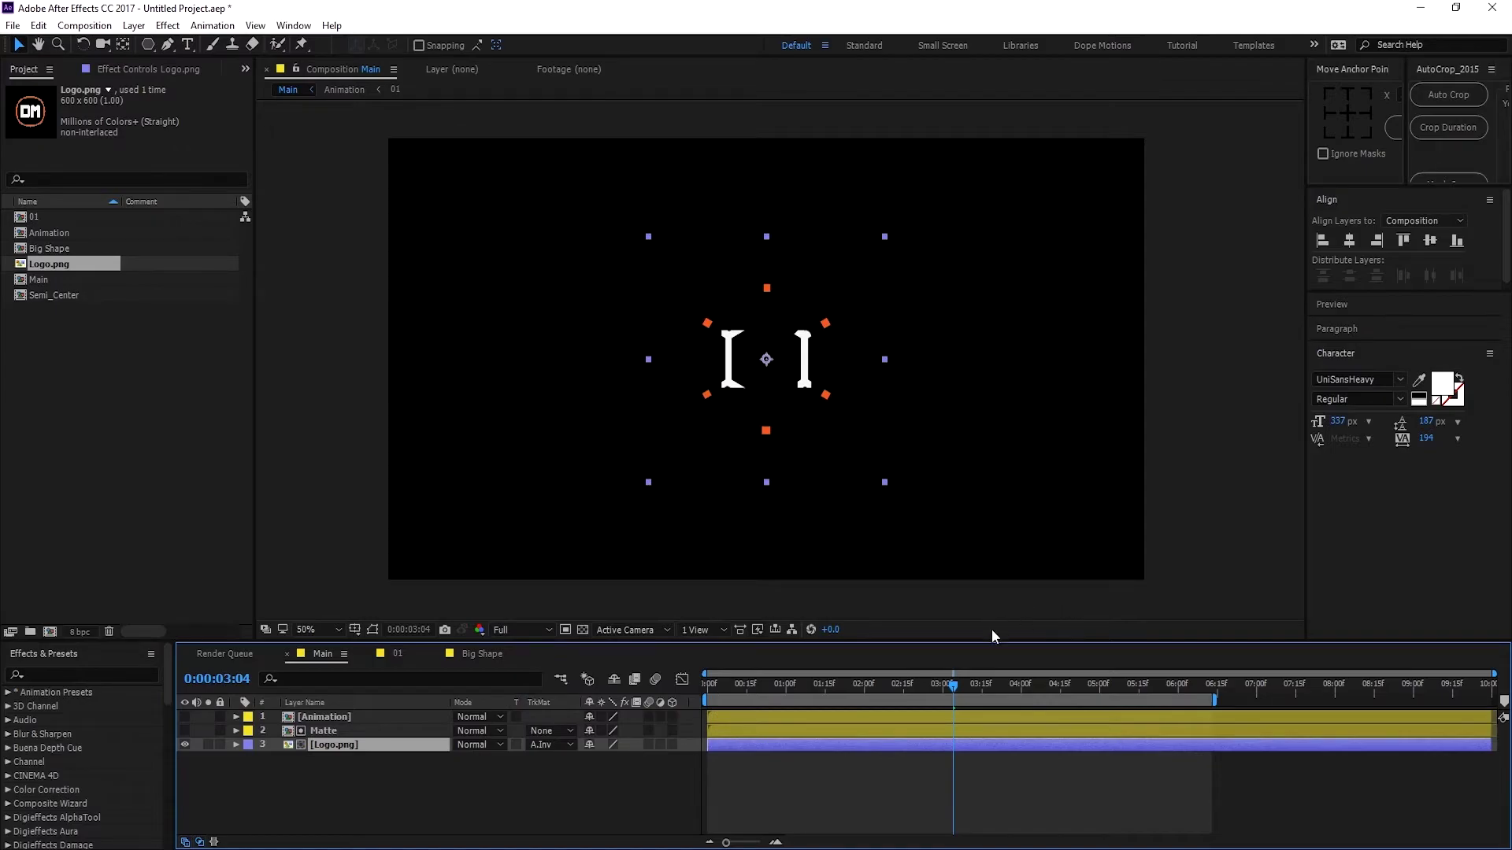
Step: Set the Matte layer's Scale to 80%, turn the Animation layer's visibility back on and preview the reveal
{"action": "mouse_move", "coordinate": [954, 686]}
{"action": "left_mouse_down"}
{"action": "mouse_move", "coordinate": [1076, 697]}
{"action": "mouse_move", "coordinate": [883, 688]}
{"action": "mouse_move", "coordinate": [1057, 688]}
{"action": "mouse_move", "coordinate": [955, 688]}
{"action": "left_mouse_up"}
{"action": "left_click", "coordinate": [333, 731]}
{"action": "key", "text": "s"}
{"action": "left_click", "coordinate": [634, 744]}
{"action": "type", "text": "80"}
{"action": "key", "text": "Return"}
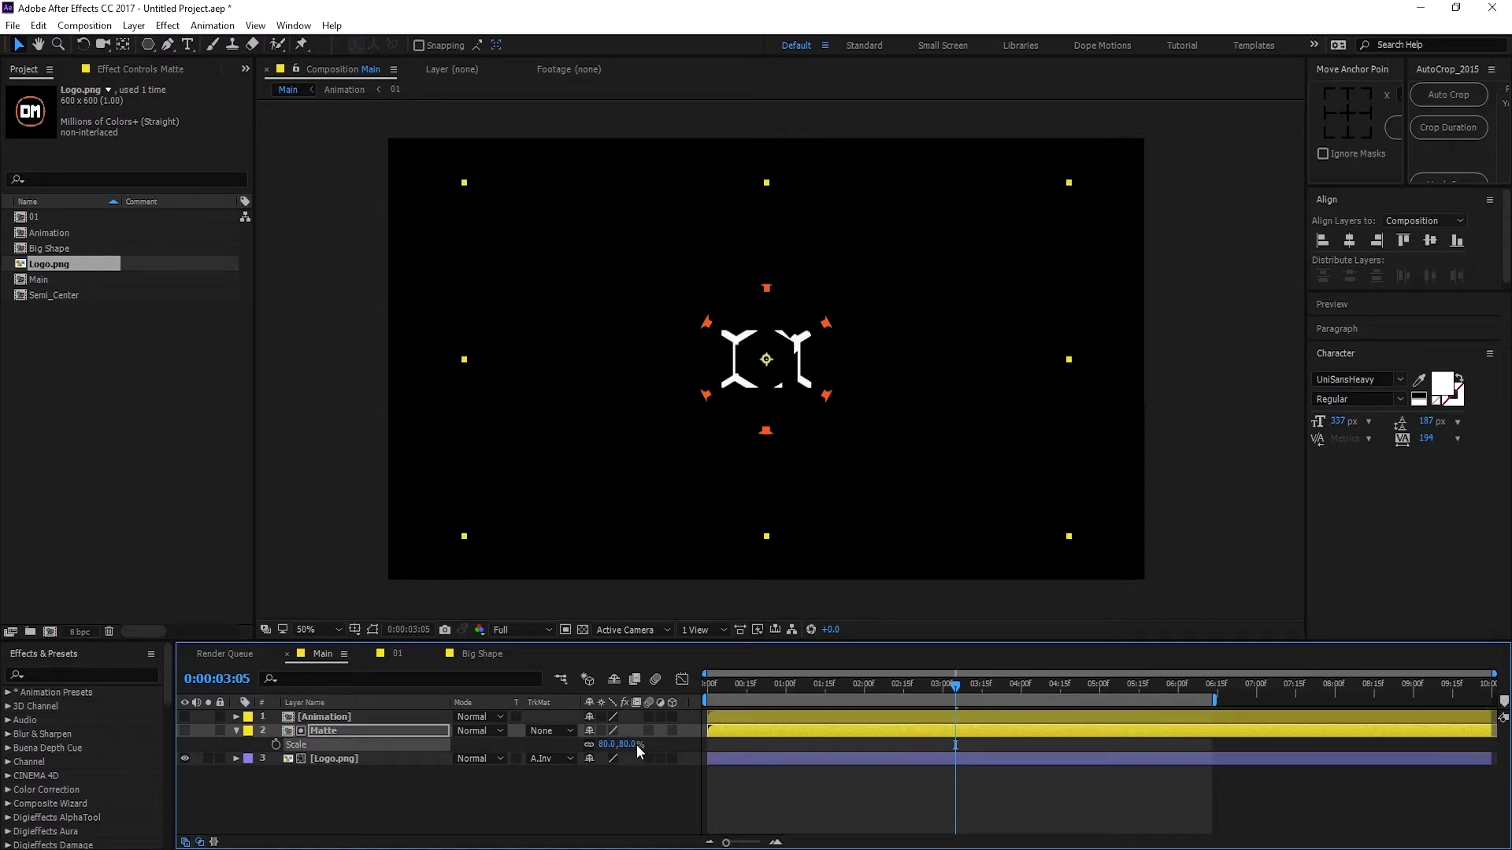
{"action": "left_click", "coordinate": [184, 717]}
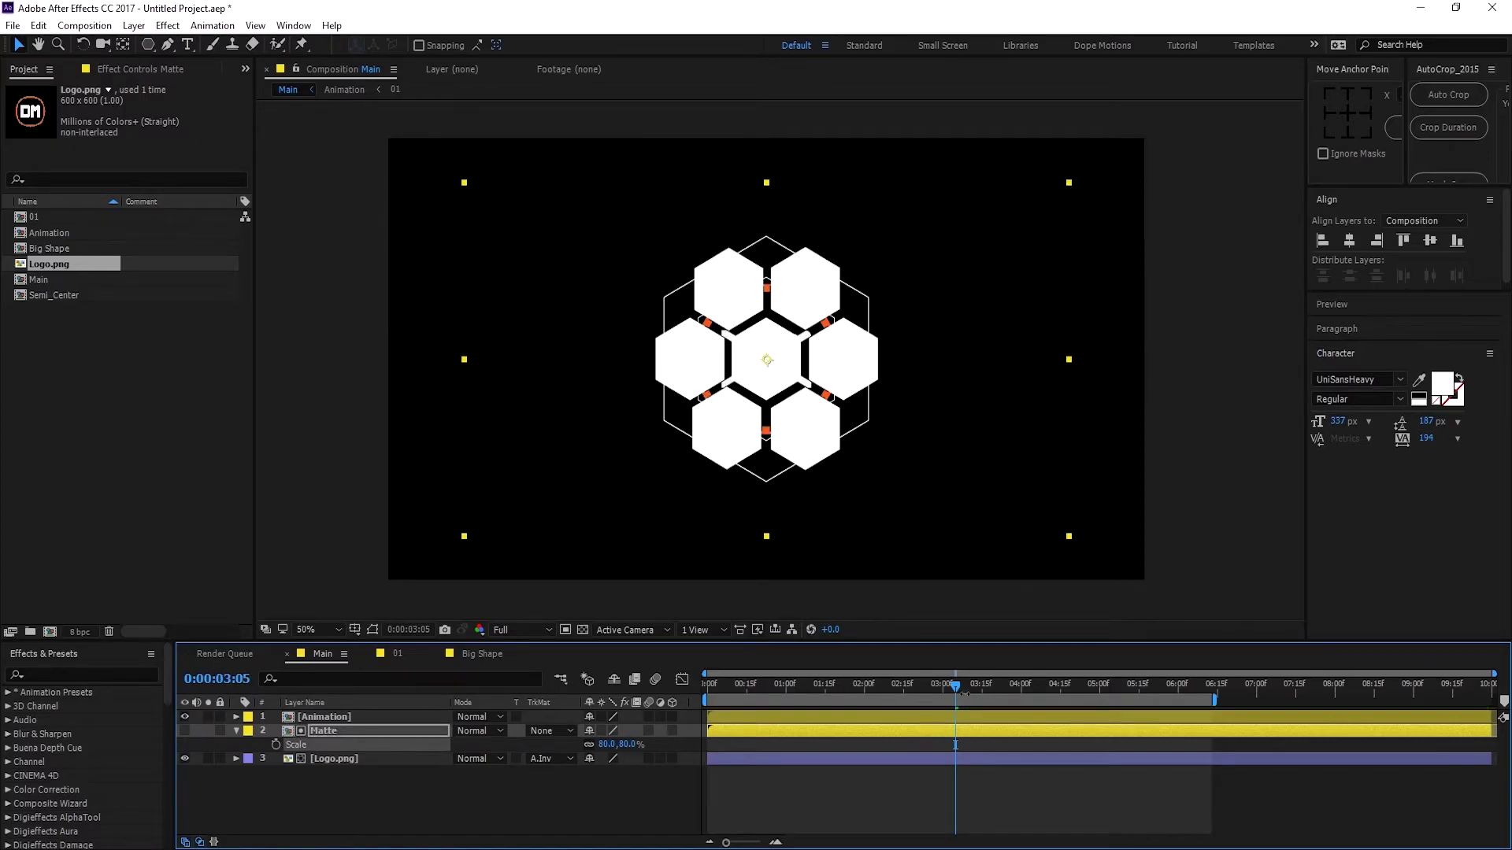
{"action": "key", "text": "space"}
Step: Trim the start of the Matte and Logo.png layers to 0:00:02:15 and preview the animation from the beginning
{"action": "left_click_drag", "start_coordinate": [955, 685], "coordinate": [901, 701]}
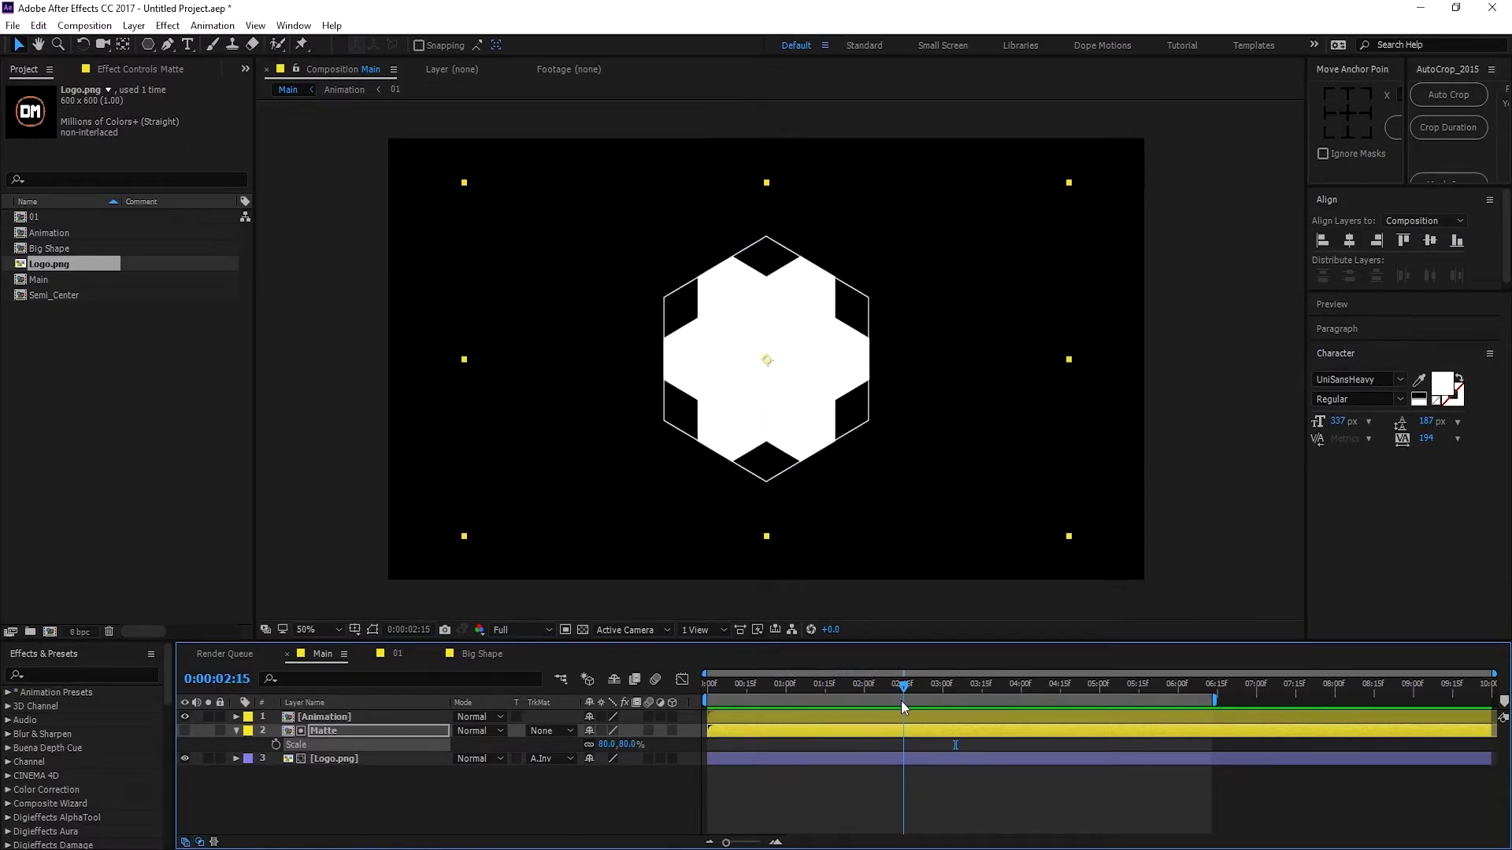
{"action": "left_click", "coordinate": [342, 781]}
{"action": "left_click", "coordinate": [236, 731]}
{"action": "left_click", "coordinate": [325, 744]}
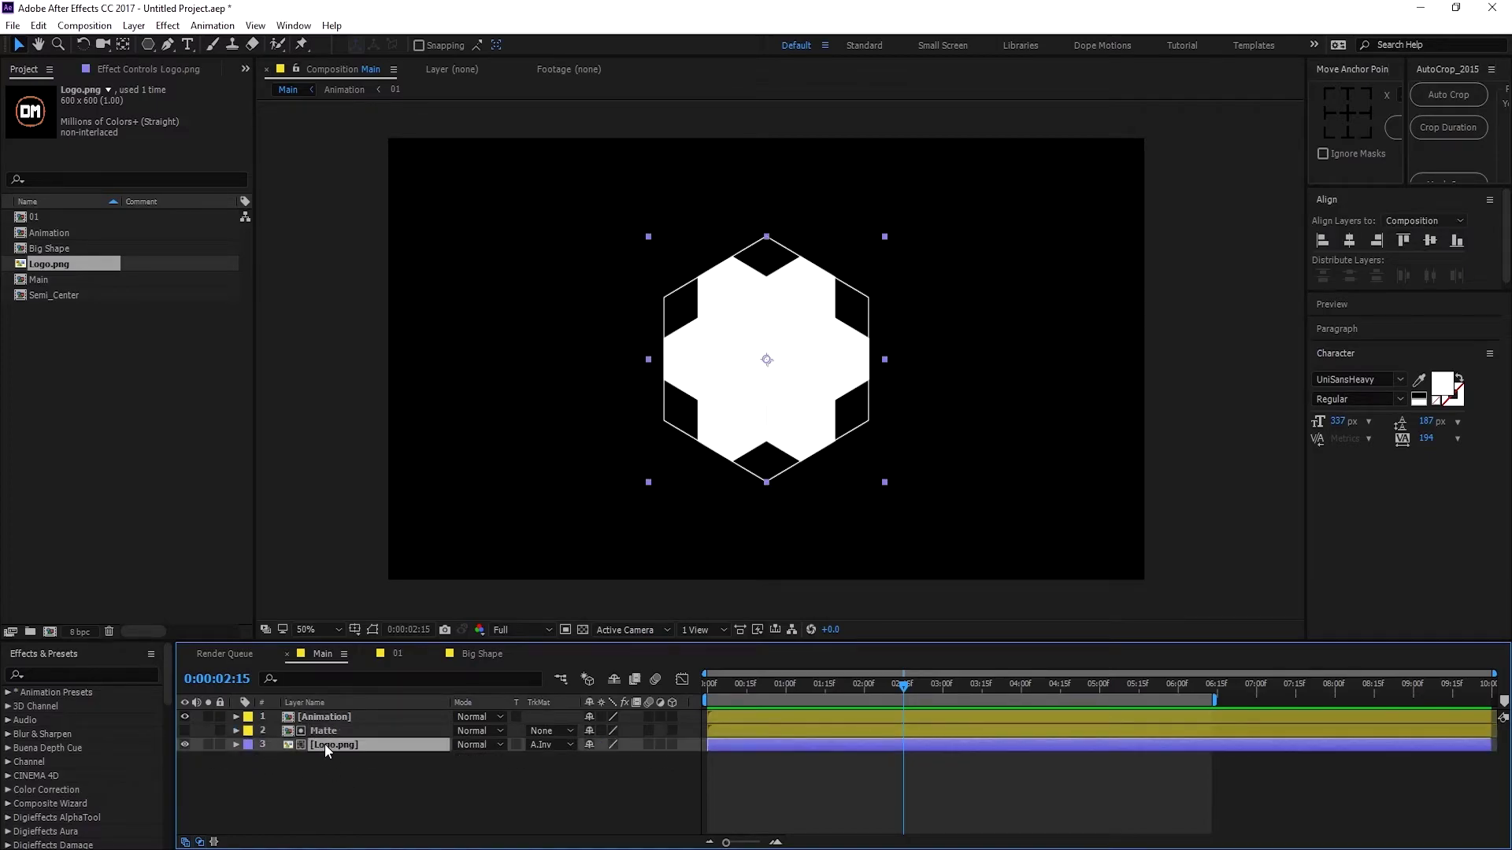
{"action": "left_click", "coordinate": [324, 734], "text": "shift"}
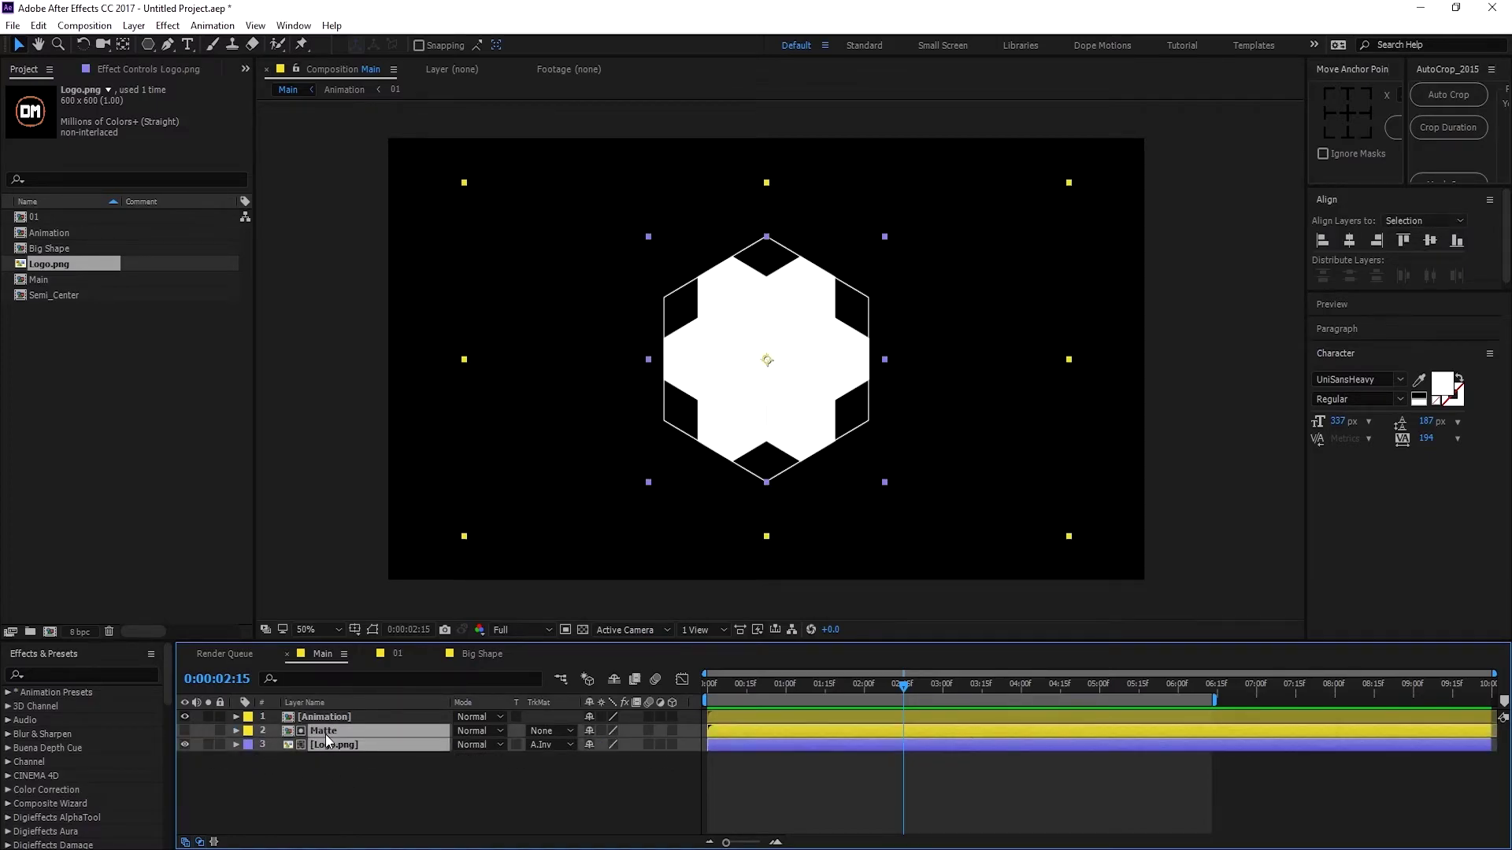
{"action": "key", "text": "alt+bracketleft"}
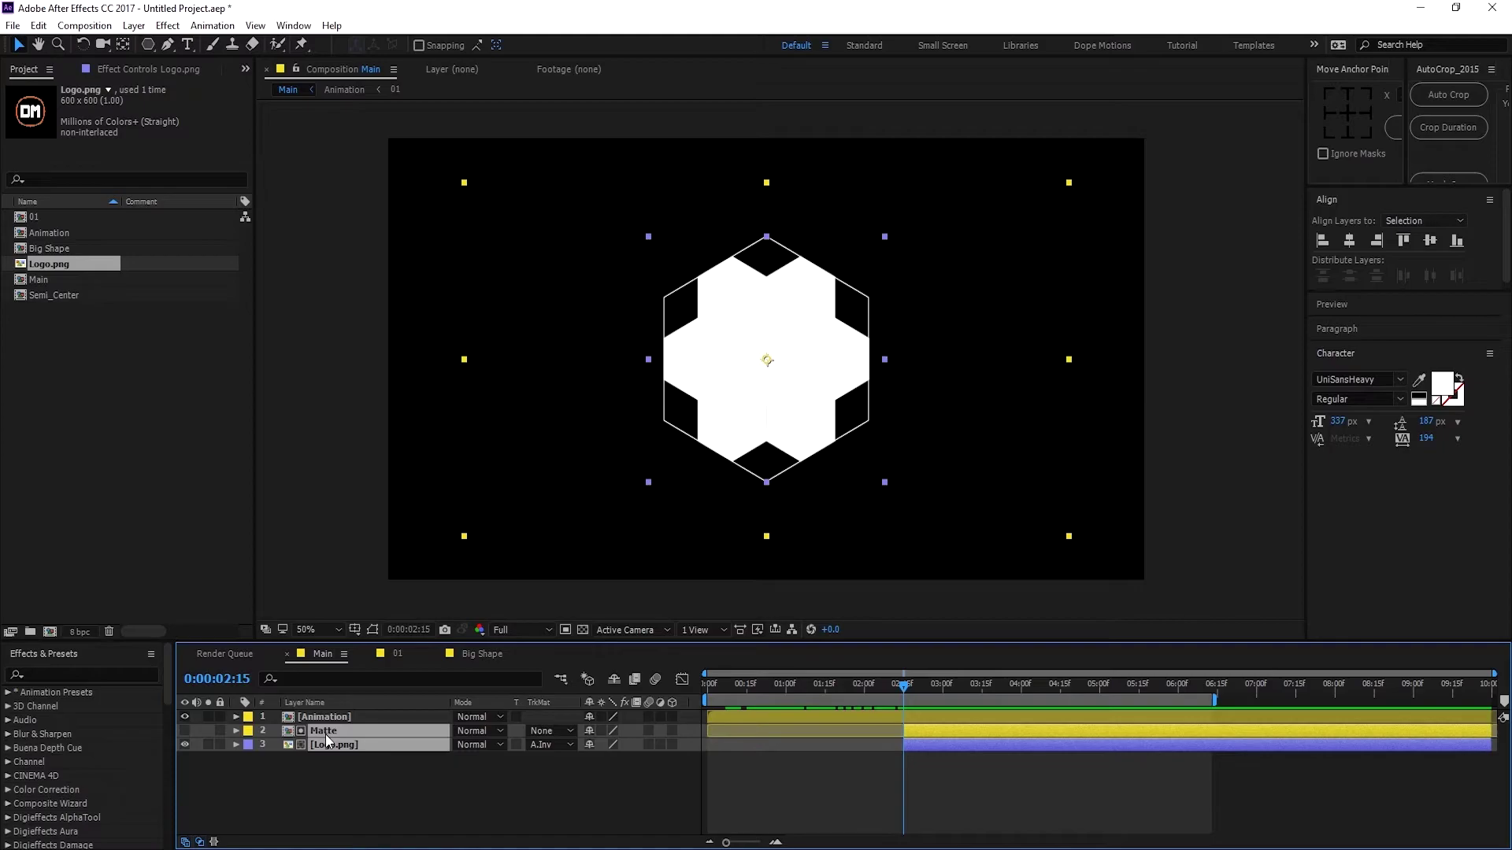
{"action": "left_click", "coordinate": [795, 801]}
{"action": "key", "text": "Home"}
{"action": "key", "text": "space"}
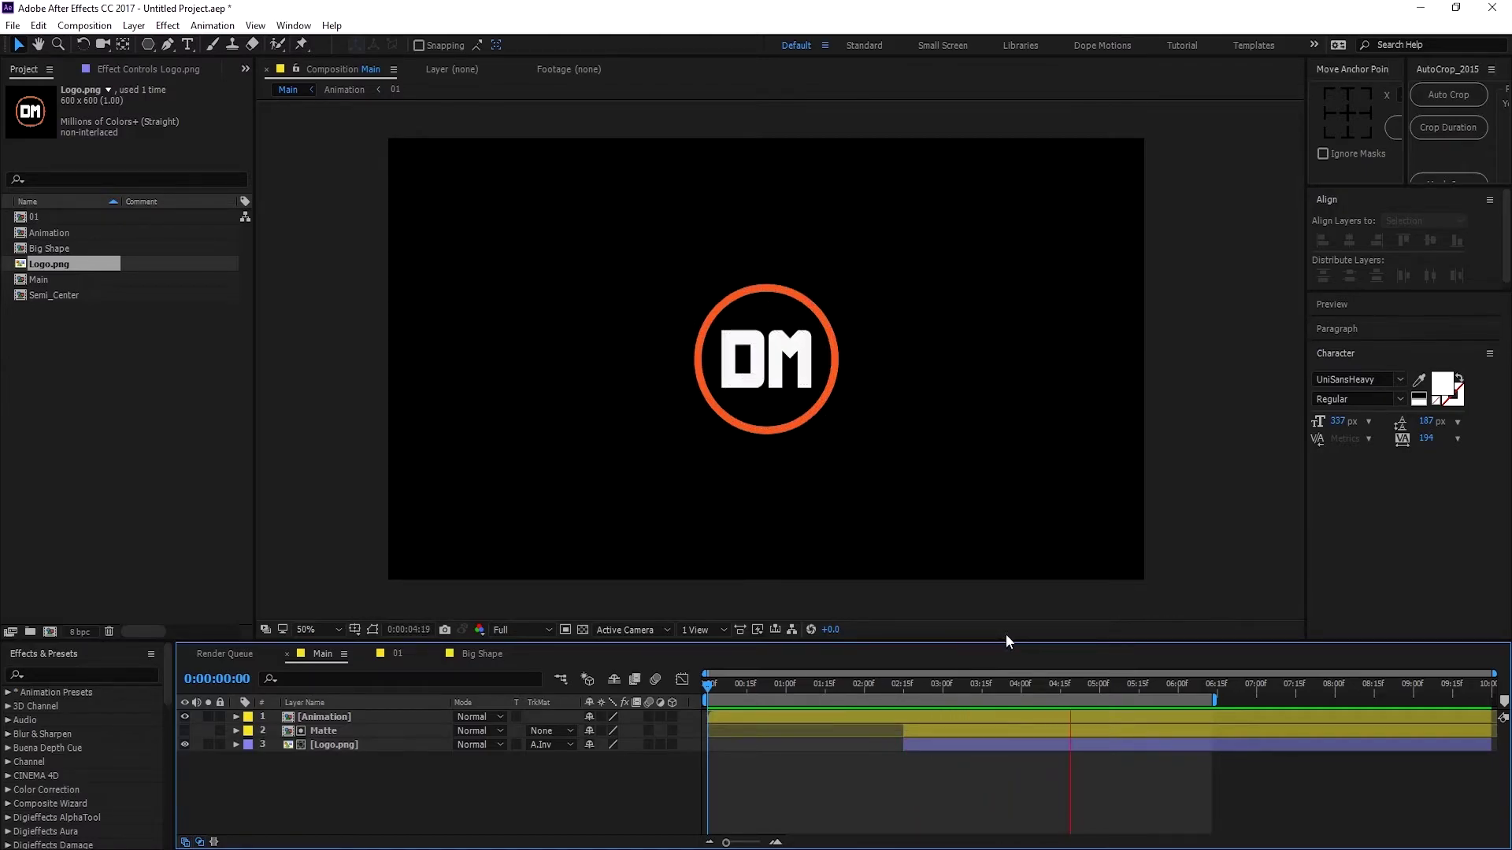
Step: Set the Scale of Logo.png to 80% and scrub to 0:00:03:28 to check the reveal
{"action": "left_click_drag", "start_coordinate": [925, 682], "coordinate": [1044, 682]}
{"action": "left_click", "coordinate": [326, 744]}
{"action": "key", "text": "s"}
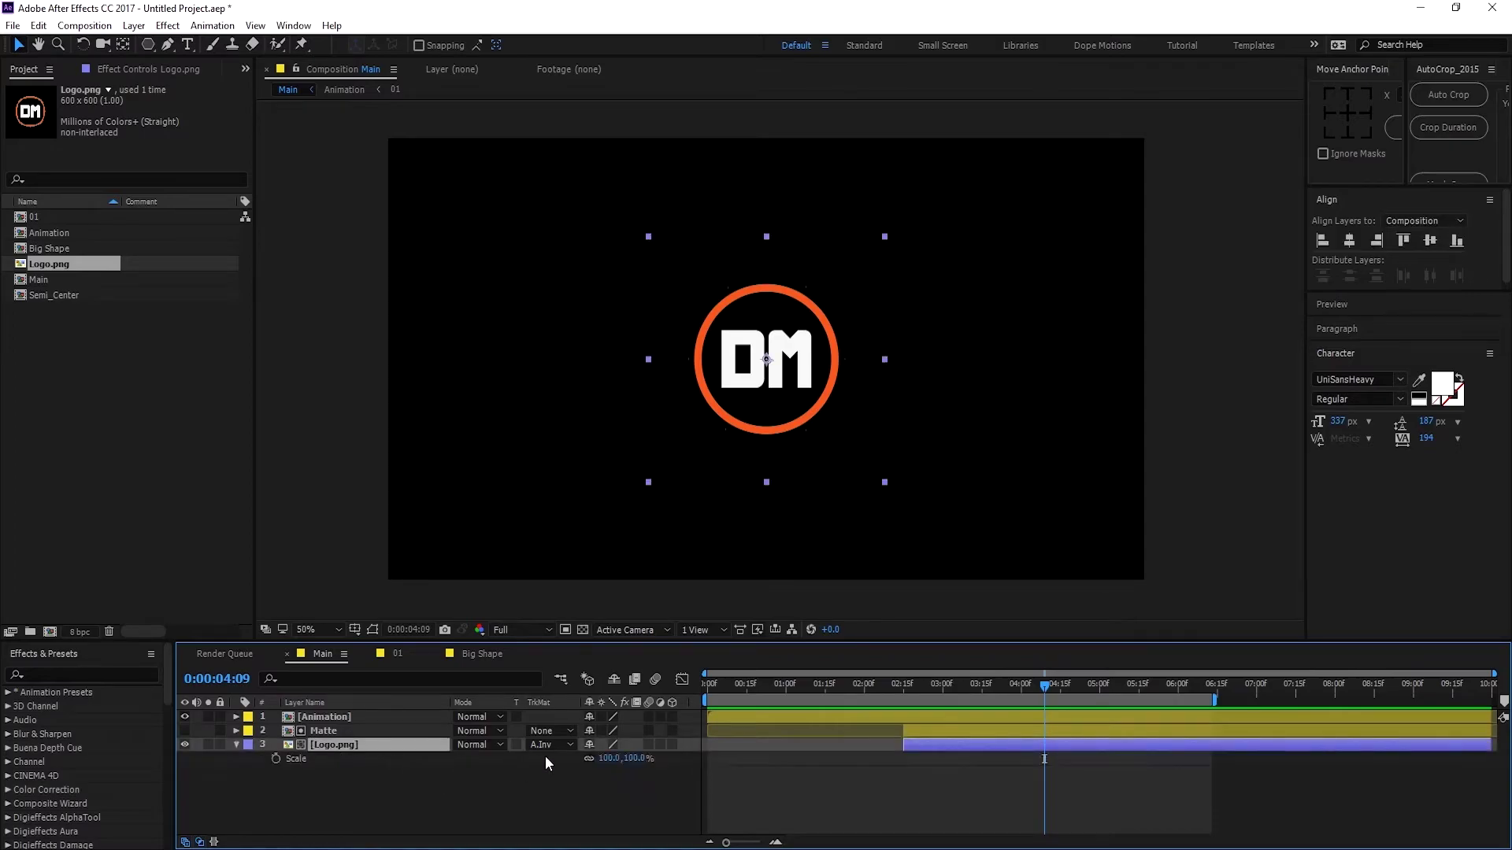
{"action": "left_click", "coordinate": [637, 758]}
{"action": "type", "text": "5"}
{"action": "type", "text": "80"}
{"action": "key", "text": "Return"}
{"action": "left_click", "coordinate": [948, 760]}
{"action": "left_click_drag", "start_coordinate": [907, 685], "coordinate": [1016, 708]}
Step: Pre-compose the Animation, Matte and Logo.png layers into a new composition named Main_Animation
{"action": "left_click", "coordinate": [235, 744]}
{"action": "left_click_drag", "start_coordinate": [304, 782], "coordinate": [326, 725]}
{"action": "right_click", "coordinate": [326, 725]}
{"action": "left_click", "coordinate": [381, 577]}
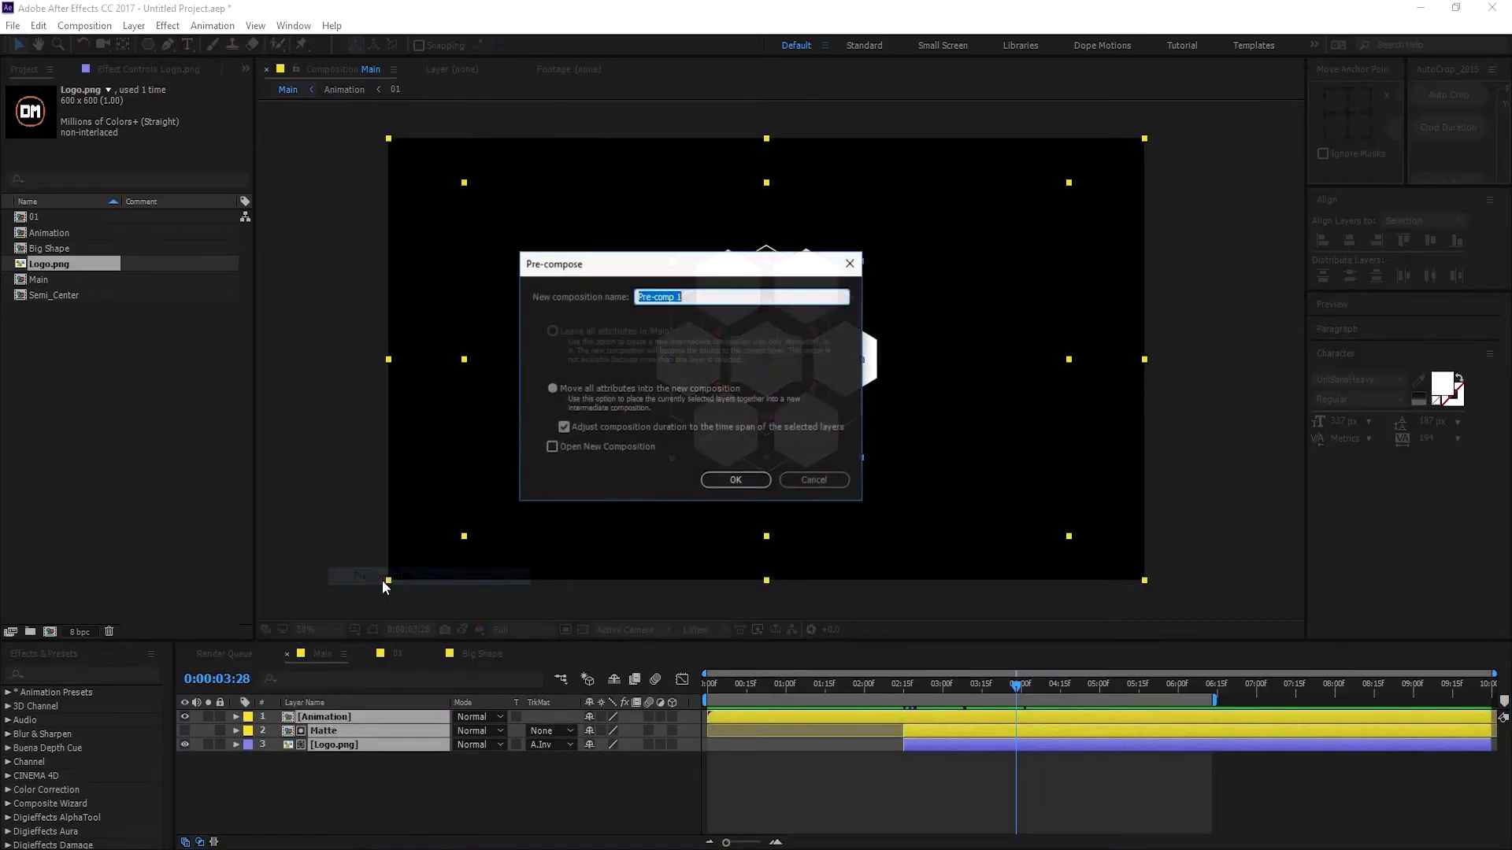
{"action": "type", "text": "Main_Animation"}
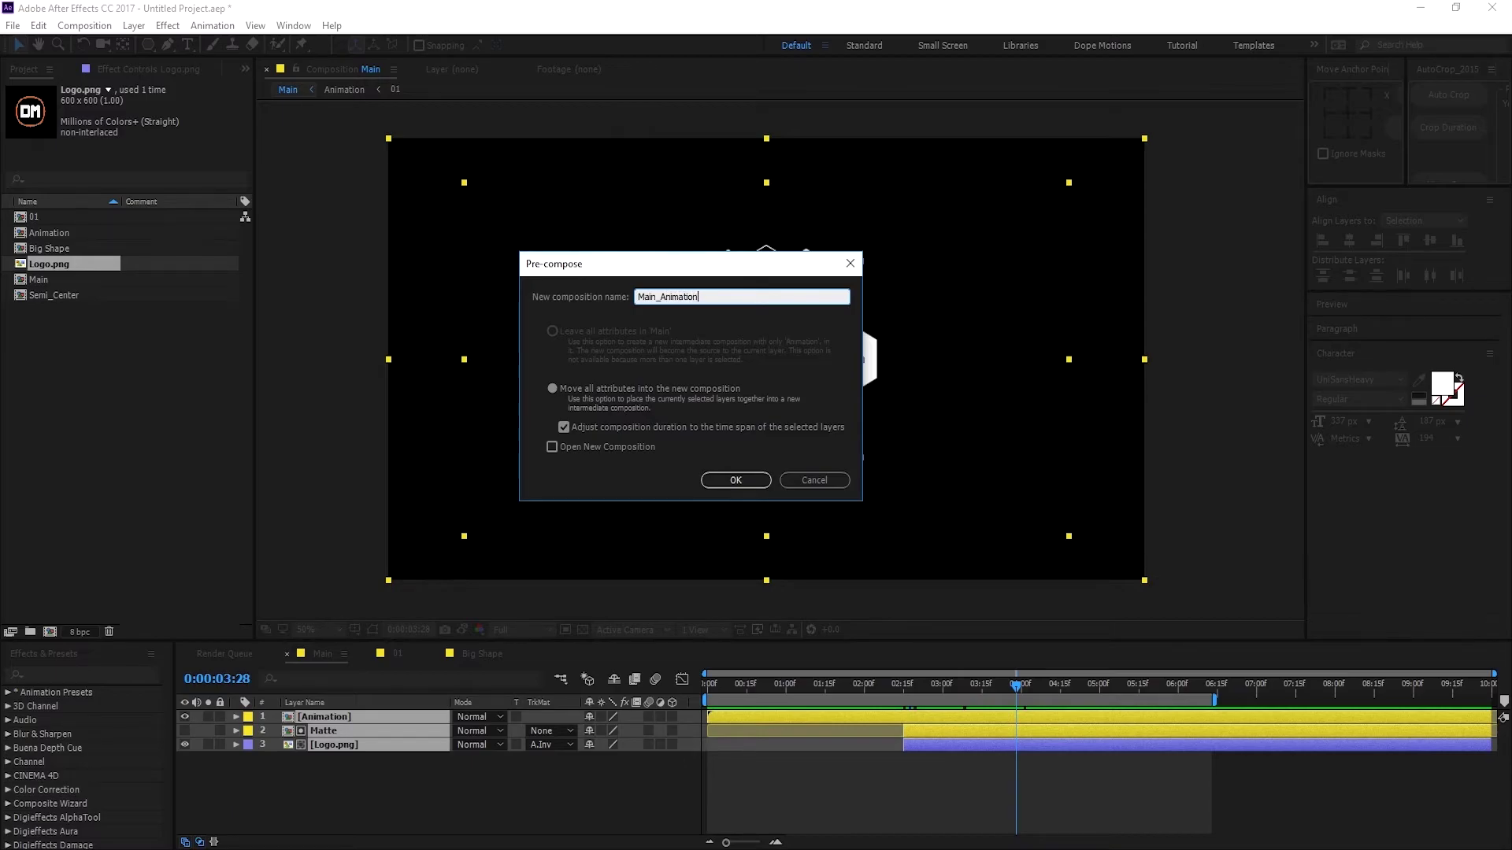
{"action": "key", "text": "Return"}
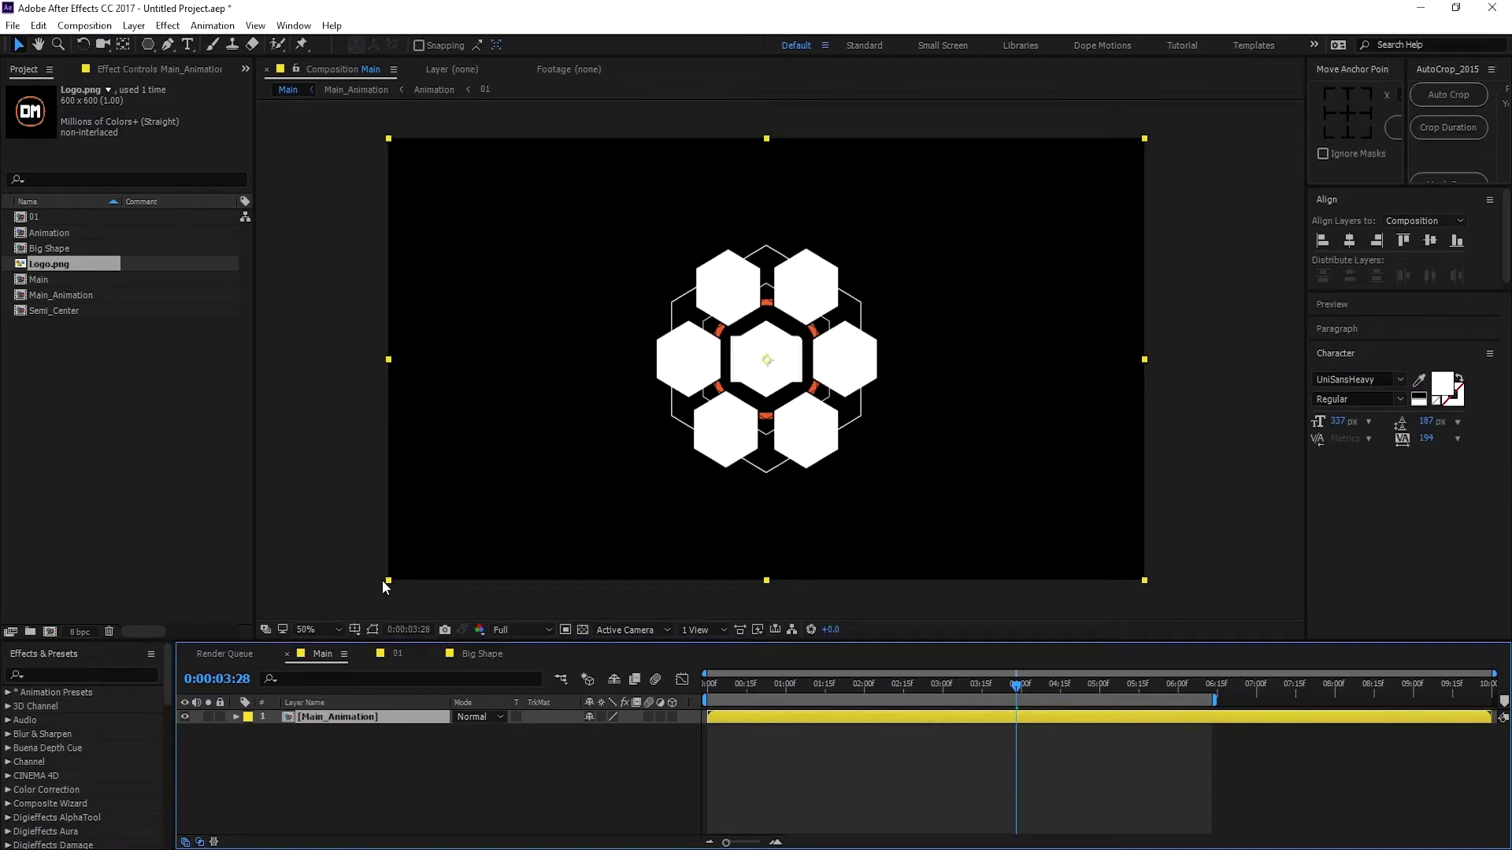
Step: Create a black solid layer named BG in the Main composition
{"action": "left_click", "coordinate": [343, 756]}
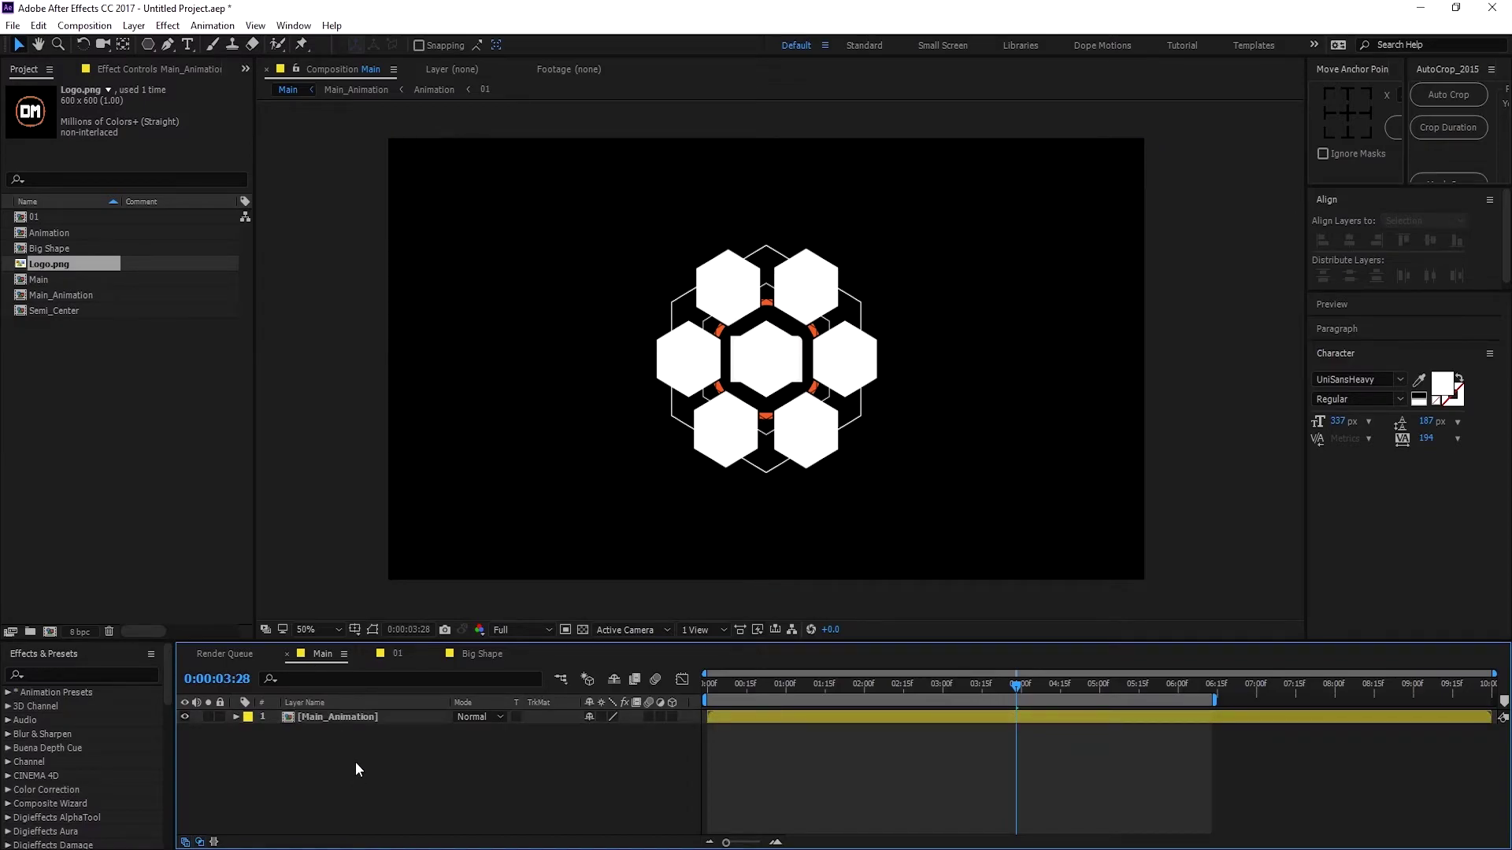
{"action": "key", "text": "ctrl+y"}
{"action": "left_click", "coordinate": [889, 184]}
{"action": "left_click_drag", "start_coordinate": [894, 192], "coordinate": [721, 188]}
{"action": "type", "text": "BG"}
{"action": "left_click", "coordinate": [940, 473]}
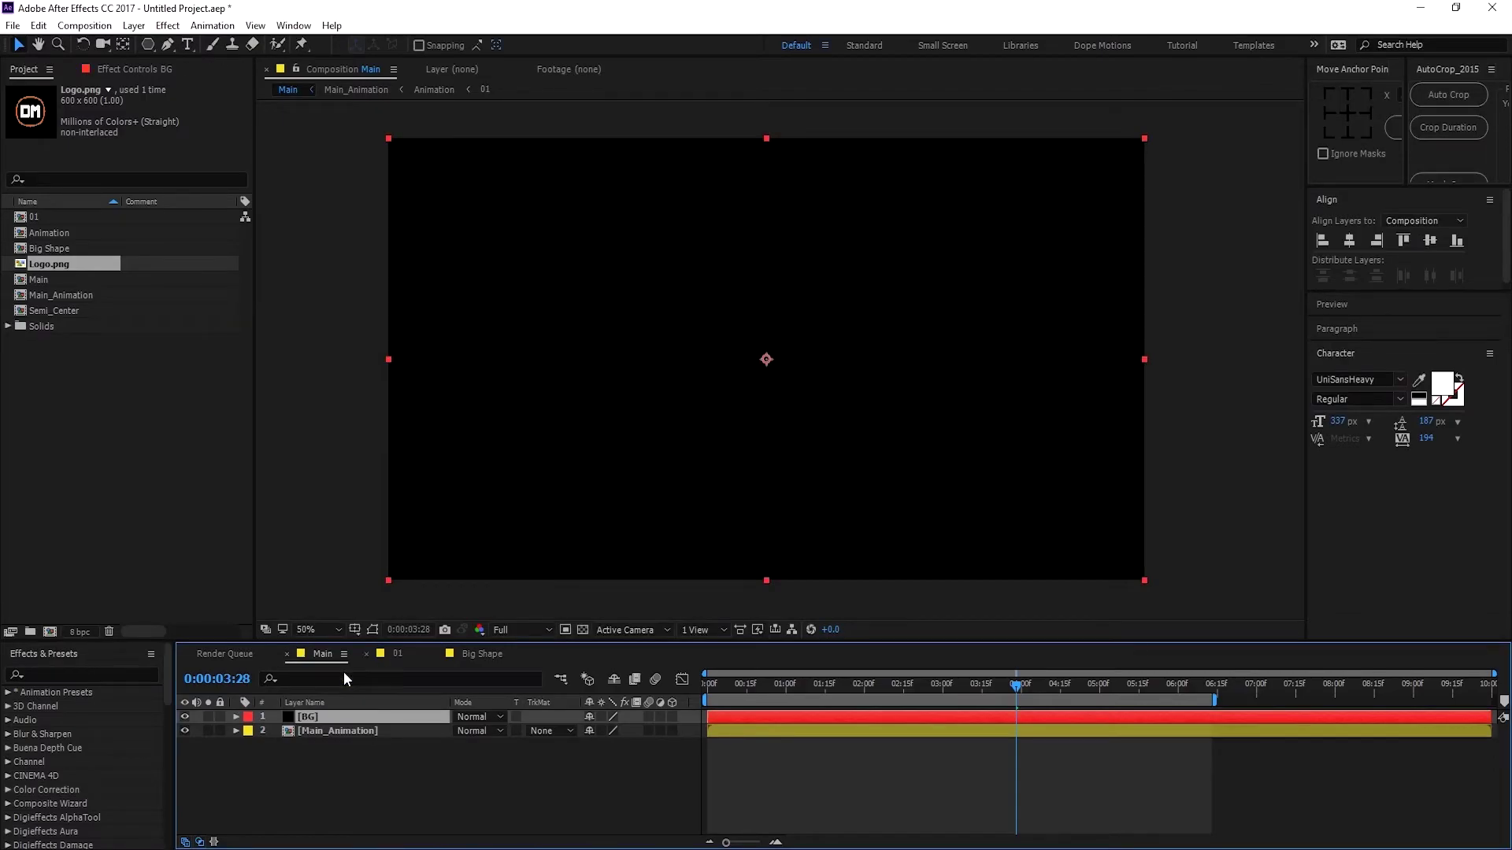
Step: Find the 4-Color Gradient effect and apply it to the BG layer
{"action": "left_click", "coordinate": [87, 674]}
{"action": "type", "text": "4c"}
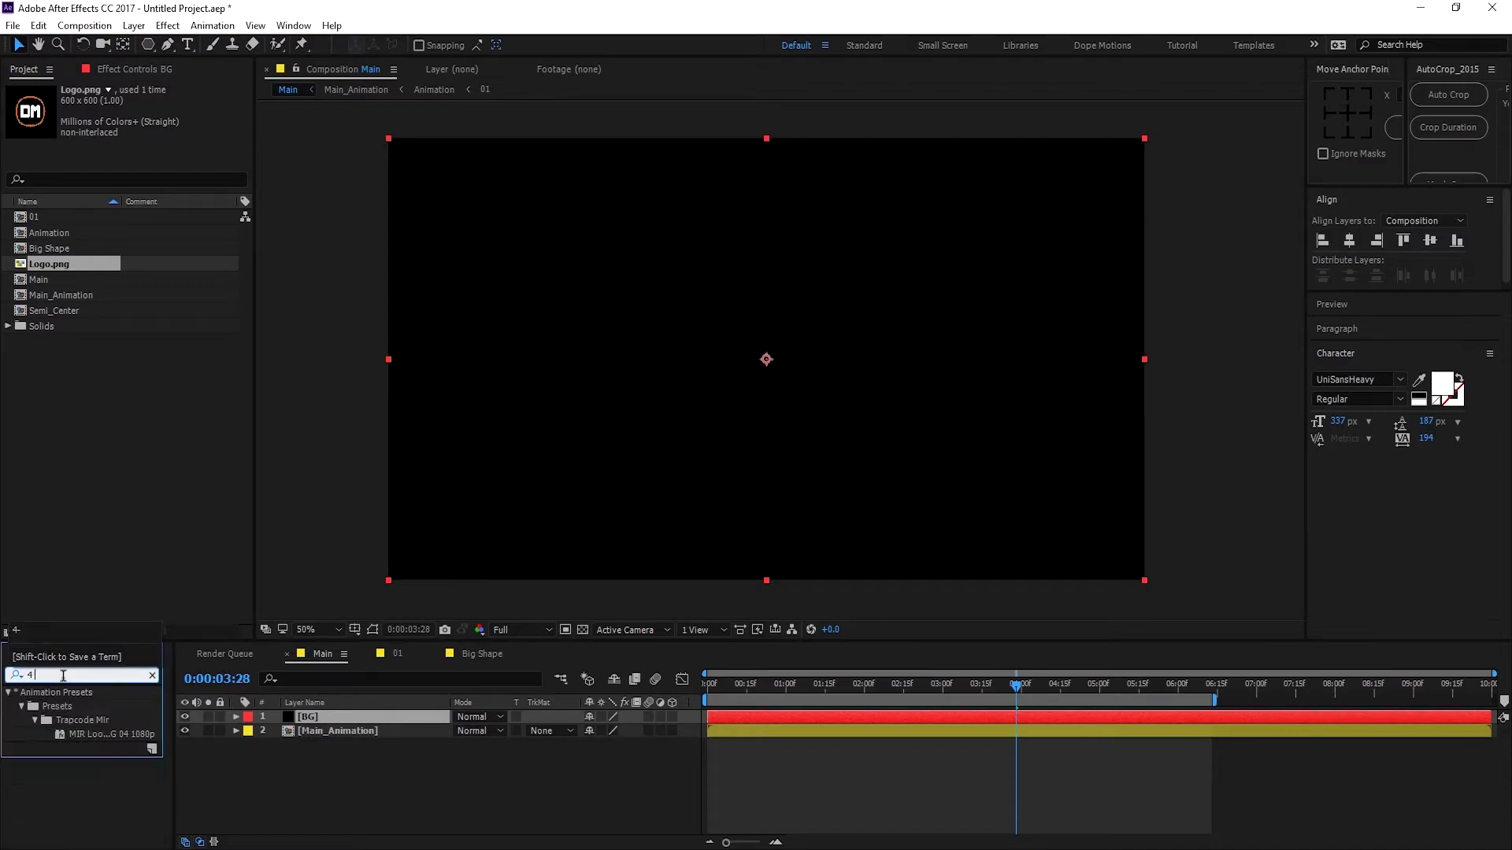
{"action": "key", "text": "BackSpace"}
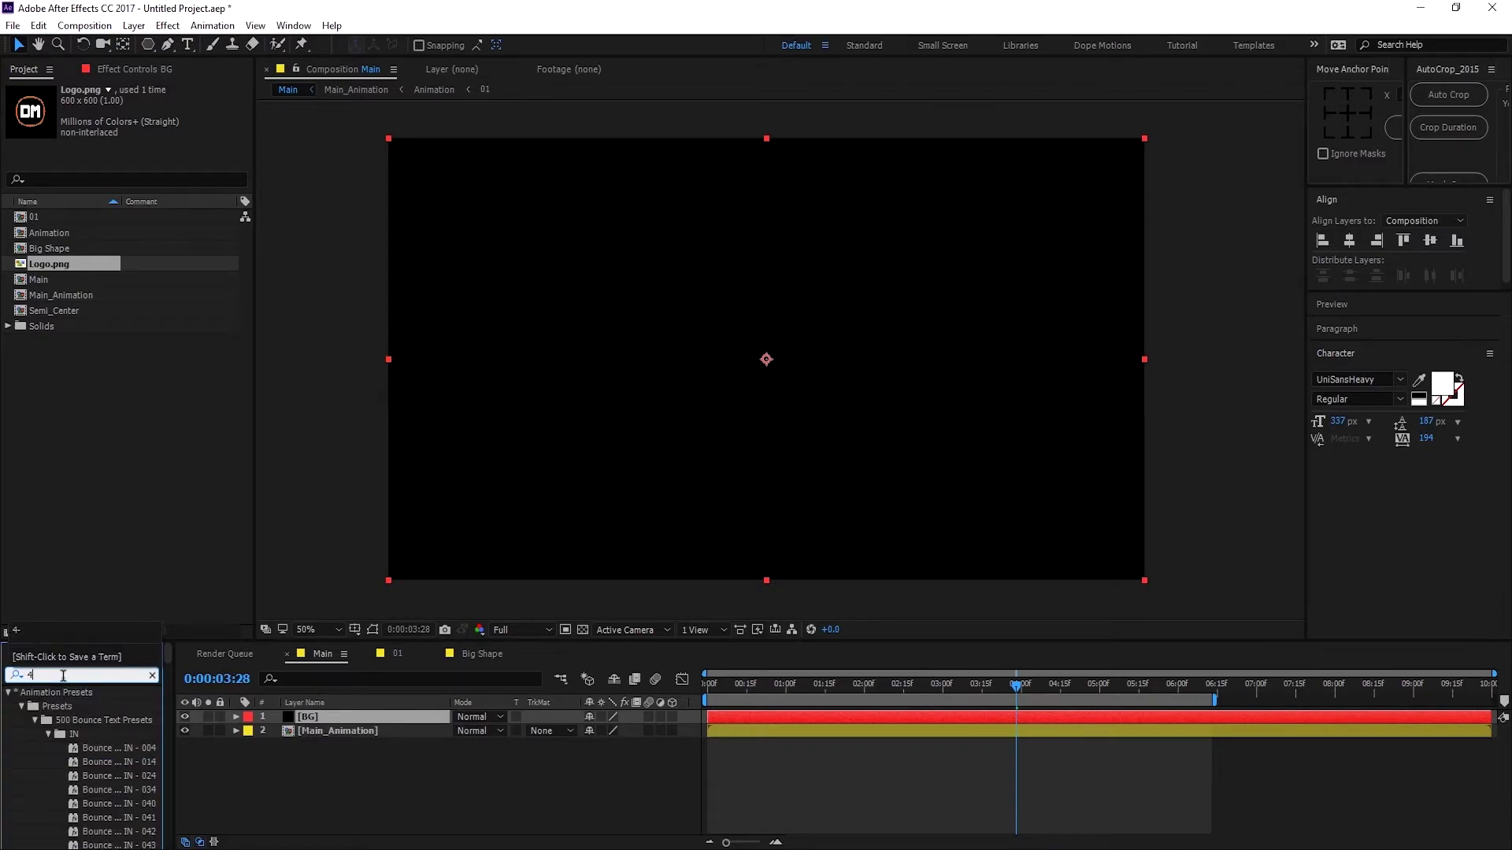
{"action": "type", "text": "-c"}
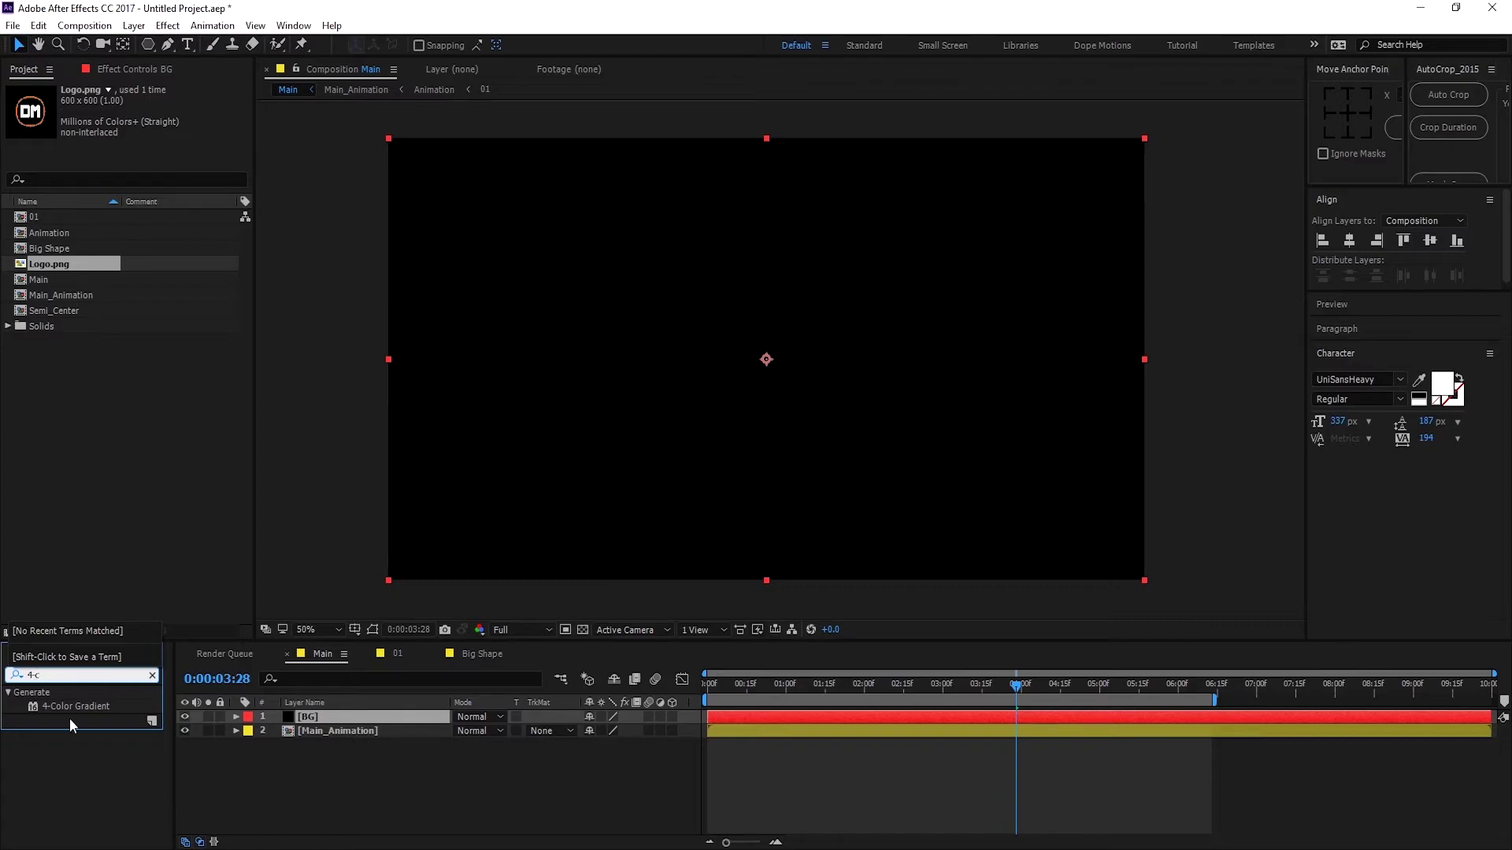
{"action": "left_click_drag", "start_coordinate": [65, 707], "coordinate": [319, 716]}
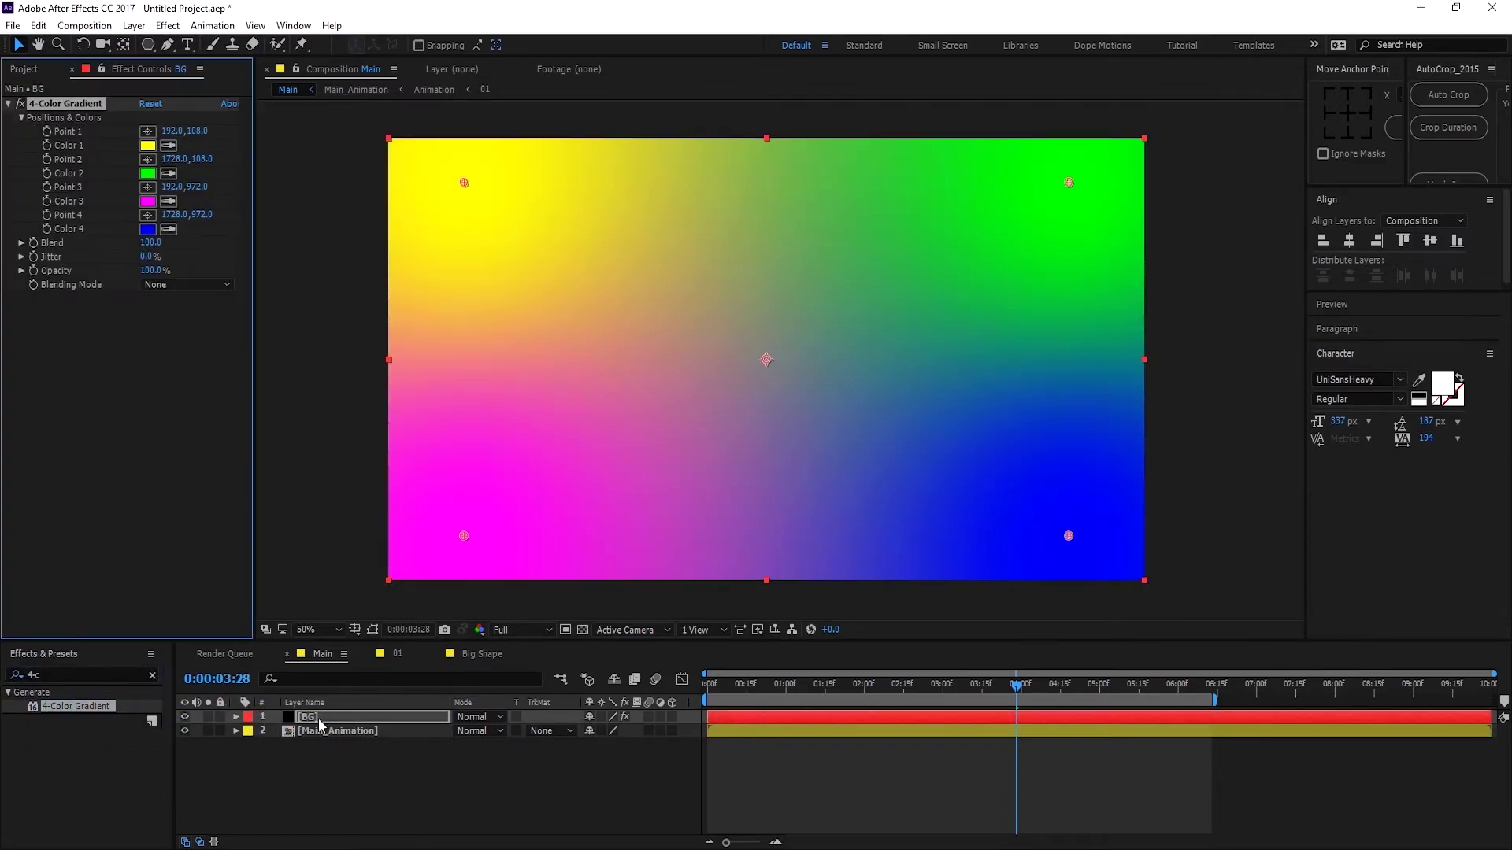
Step: Set Color 1 of the BG gradient to a dark navy blue
{"action": "left_click", "coordinate": [147, 145]}
{"action": "mouse_move", "coordinate": [876, 598]}
{"action": "left_mouse_down"}
{"action": "mouse_move", "coordinate": [879, 568]}
{"action": "mouse_move", "coordinate": [822, 625]}
{"action": "left_mouse_up"}
{"action": "left_click", "coordinate": [846, 581]}
{"action": "left_click", "coordinate": [992, 489]}
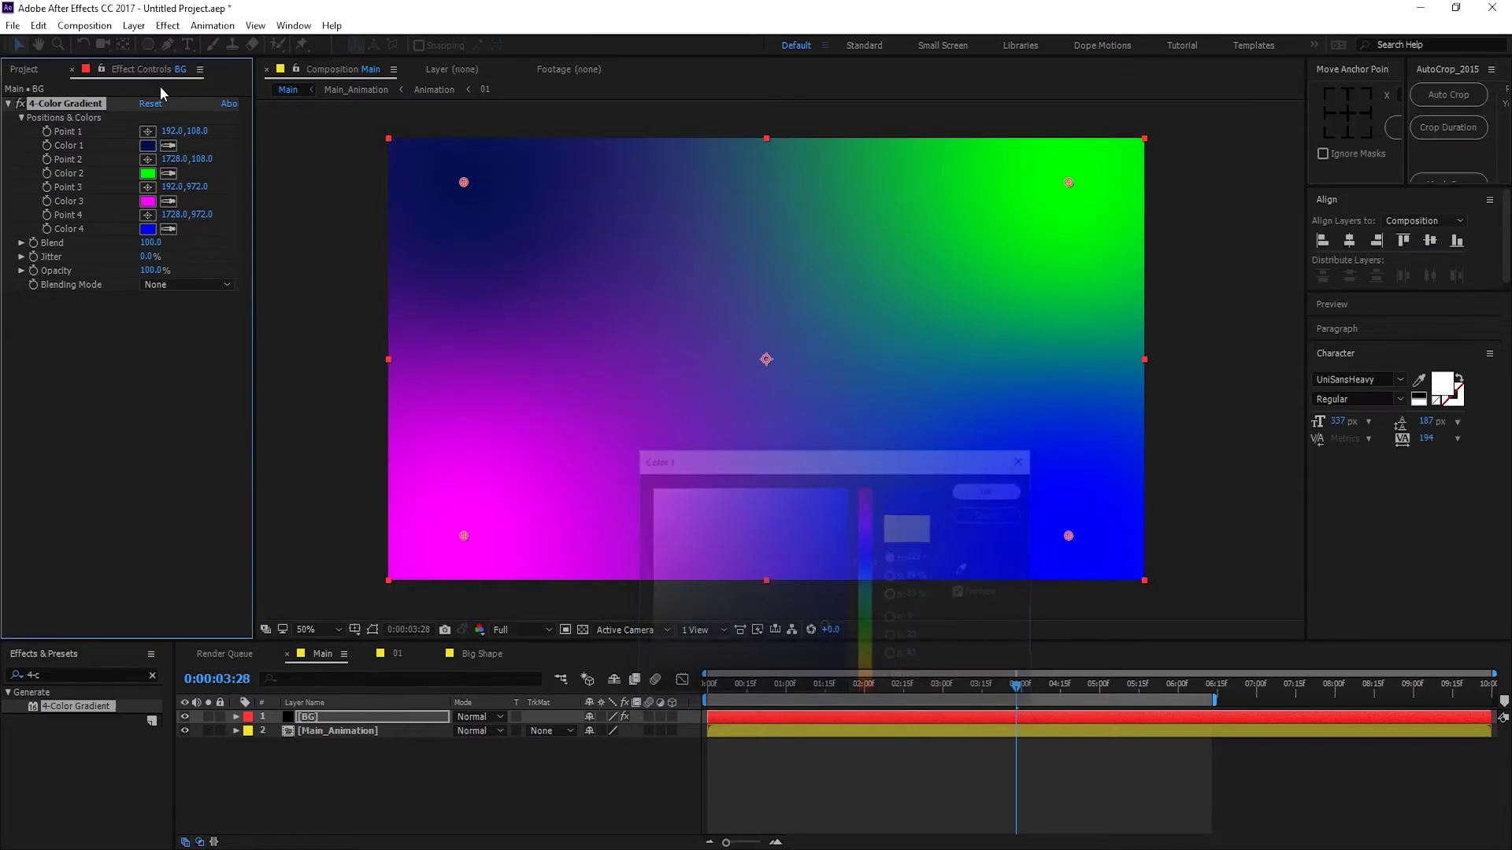
Step: Set Color 2 of the BG gradient to a near-black navy, about 020418, and sample that dark tone for Color 3 and Color 4
{"action": "left_click", "coordinate": [147, 172]}
{"action": "left_click_drag", "start_coordinate": [871, 576], "coordinate": [869, 559]}
{"action": "left_click_drag", "start_coordinate": [817, 615], "coordinate": [836, 672]}
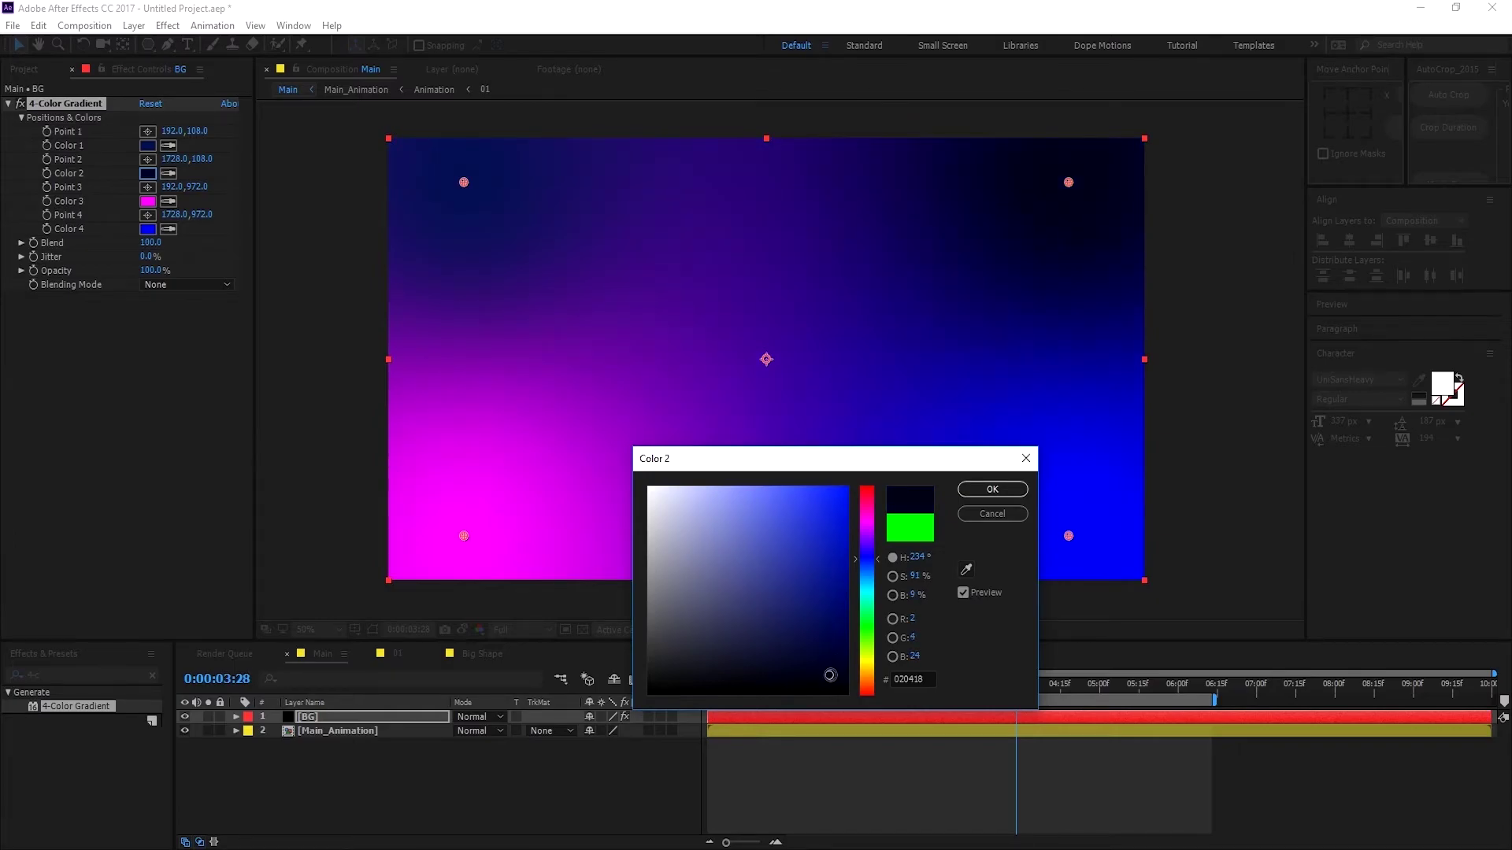
{"action": "left_click", "coordinate": [992, 489]}
{"action": "left_click", "coordinate": [168, 201]}
{"action": "left_click", "coordinate": [149, 172]}
{"action": "left_click", "coordinate": [150, 201]}
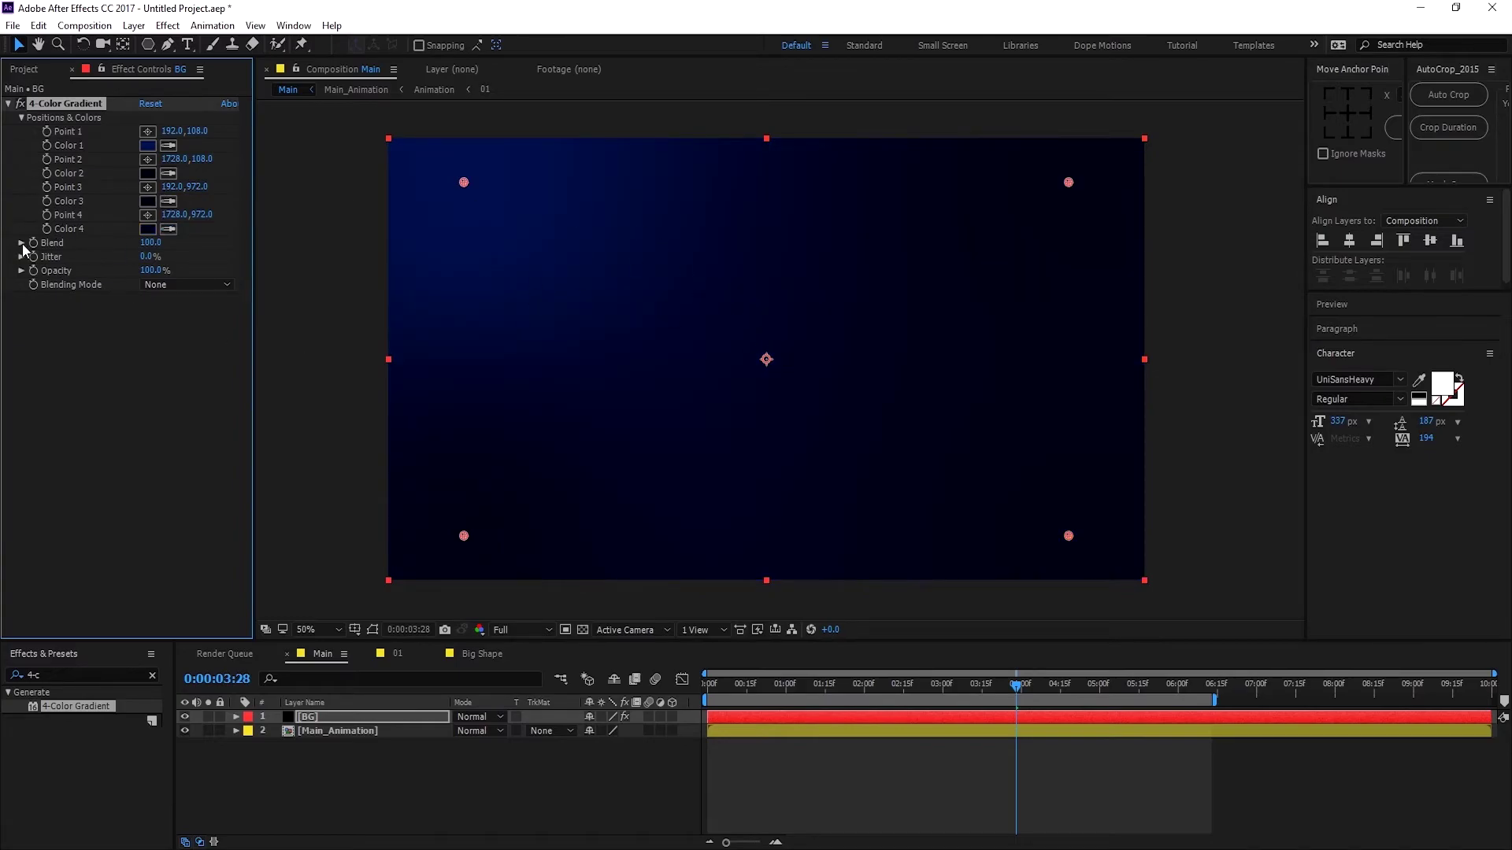
Step: Set the gradient's Jitter to 25% and its Blend to 250
{"action": "left_click", "coordinate": [147, 257]}
{"action": "type", "text": "25"}
{"action": "left_click", "coordinate": [149, 241]}
{"action": "type", "text": "250"}
{"action": "key", "text": "Return"}
Step: Reposition the gradient points outside the frame: Point 1 about 984,-380, Point 2 about 1948,548, Point 3 about -60,728, Point 4 about 1000,1168
{"action": "key", "text": "comma"}
{"action": "key", "text": "comma"}
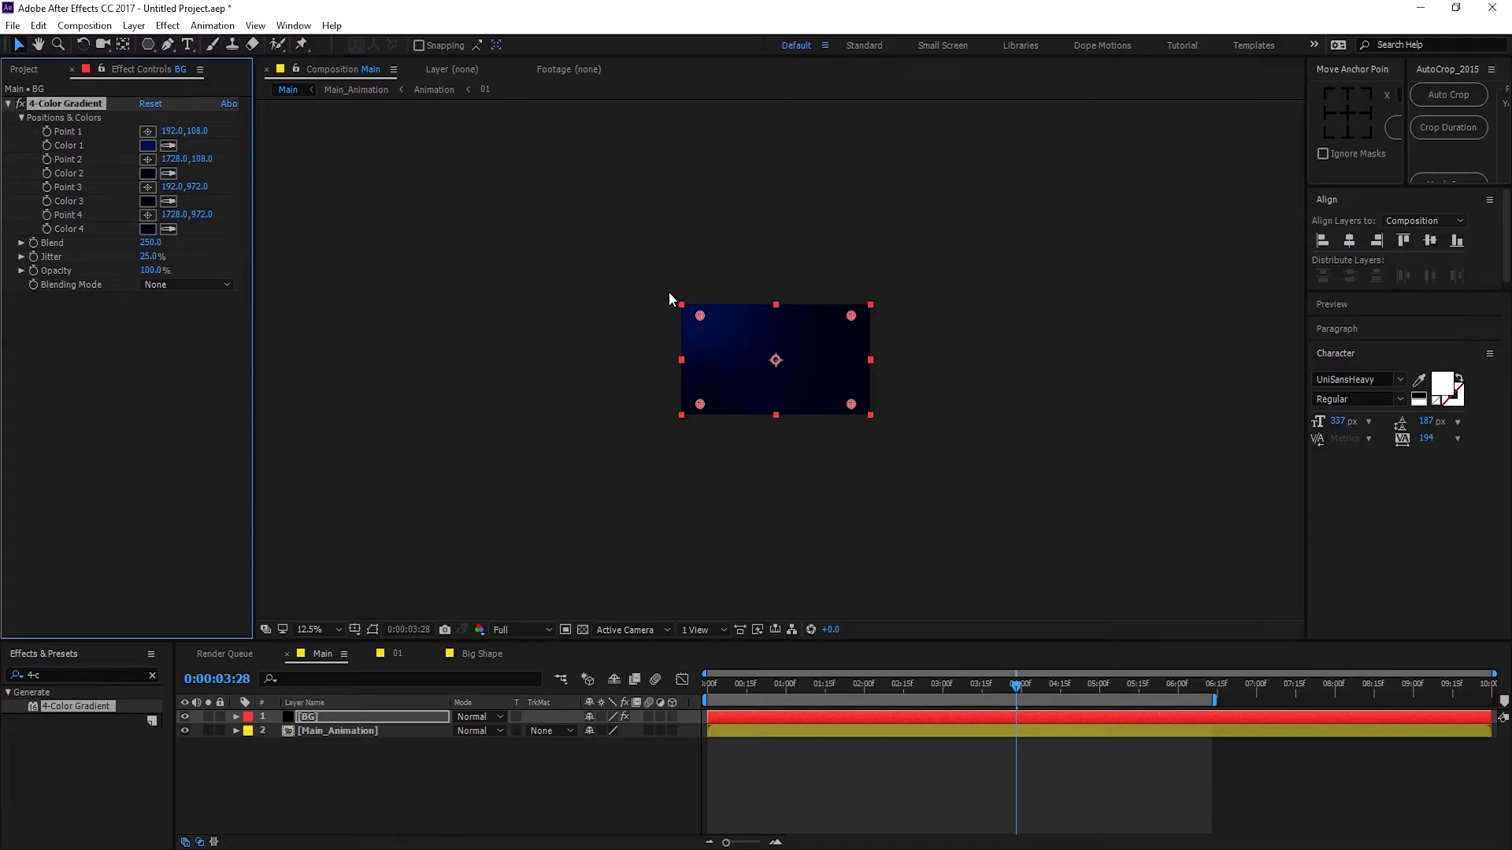
{"action": "left_click_drag", "start_coordinate": [619, 270], "coordinate": [790, 176]}
{"action": "left_click_drag", "start_coordinate": [778, 125], "coordinate": [774, 168]}
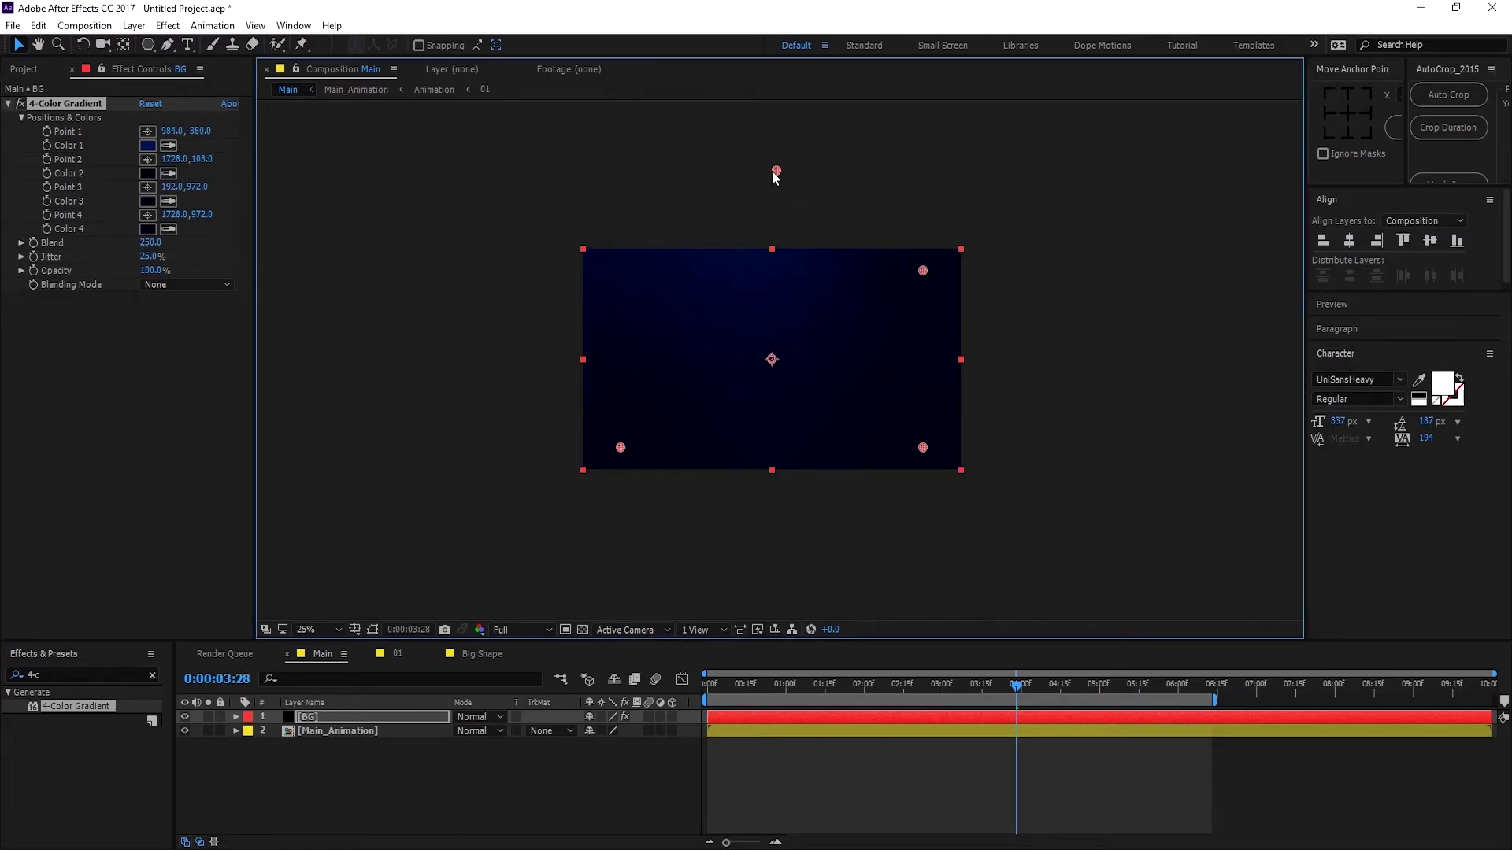
{"action": "left_click_drag", "start_coordinate": [955, 356], "coordinate": [962, 359]}
{"action": "left_click_drag", "start_coordinate": [923, 448], "coordinate": [781, 488]}
{"action": "left_click_drag", "start_coordinate": [624, 445], "coordinate": [575, 395]}
{"action": "left_click_drag", "start_coordinate": [967, 360], "coordinate": [966, 361]}
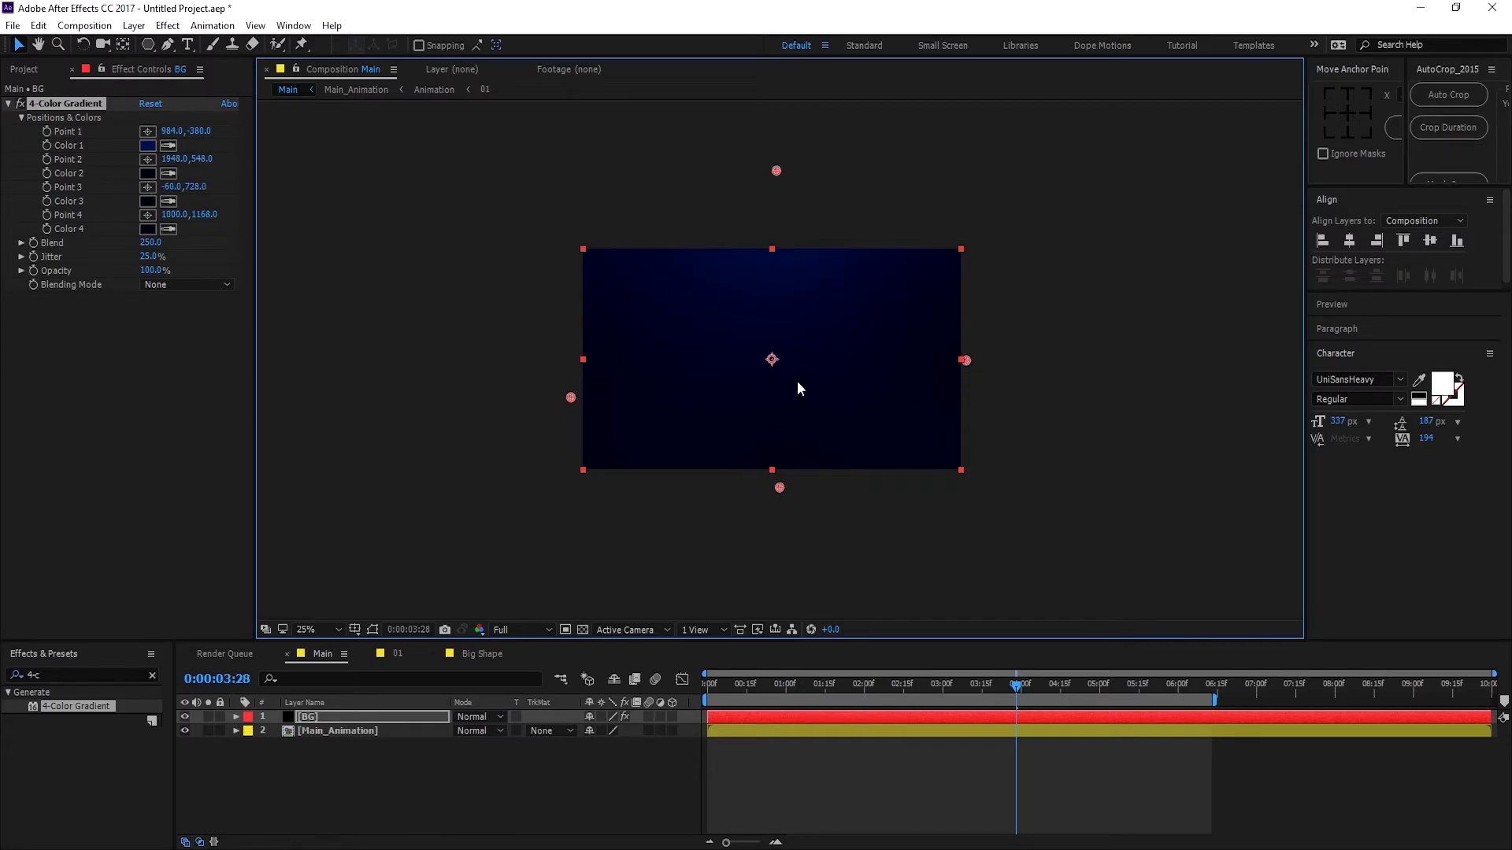
{"action": "key", "text": "period"}
{"action": "key", "text": "period"}
Step: Create another black 1920 x 1080 solid layer named GRID above BG
{"action": "left_click", "coordinate": [363, 768]}
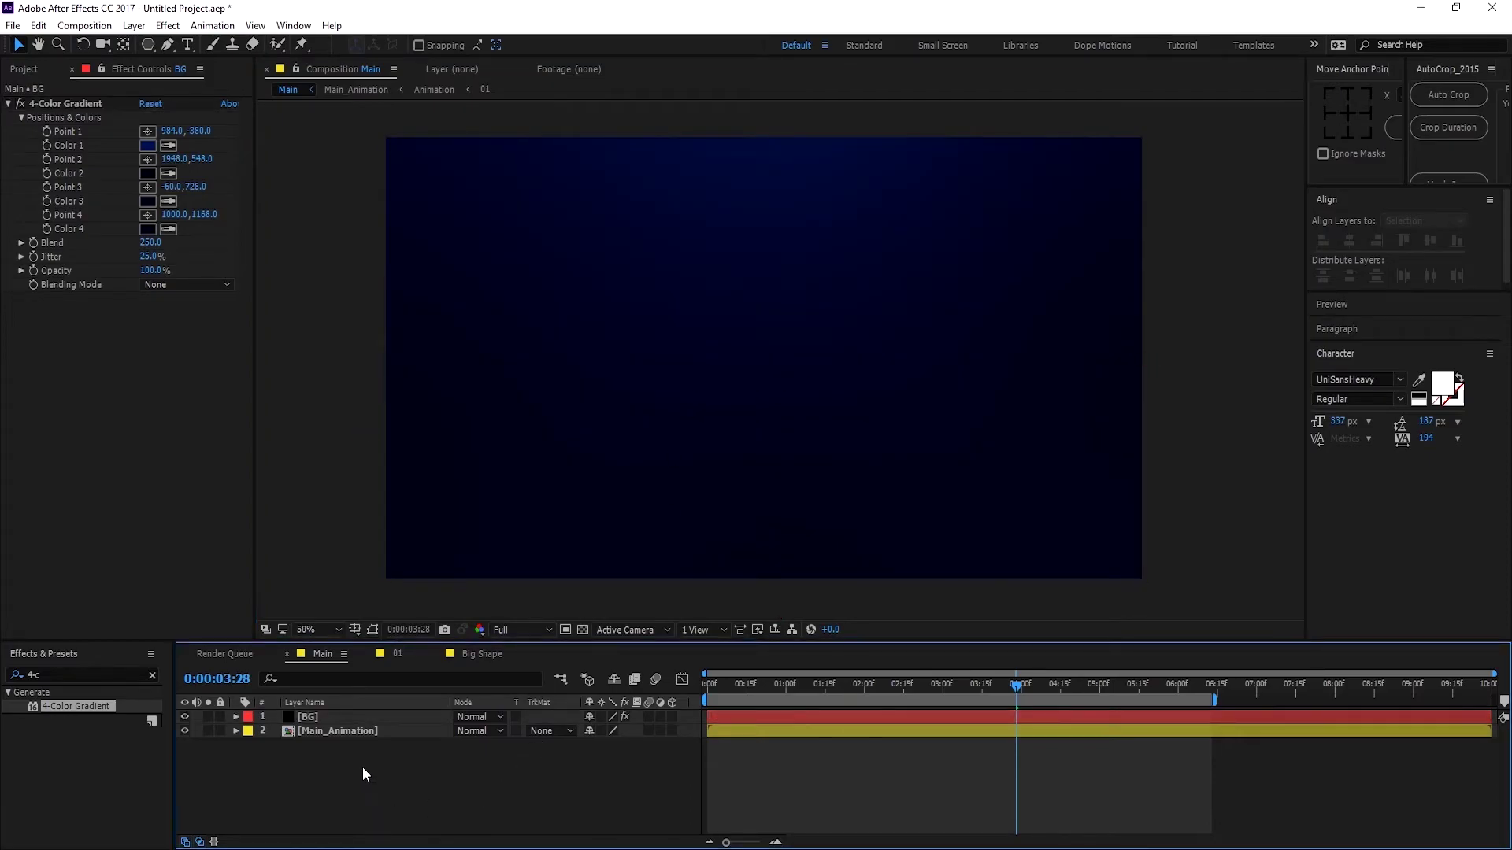
{"action": "key", "text": "ctrl+y"}
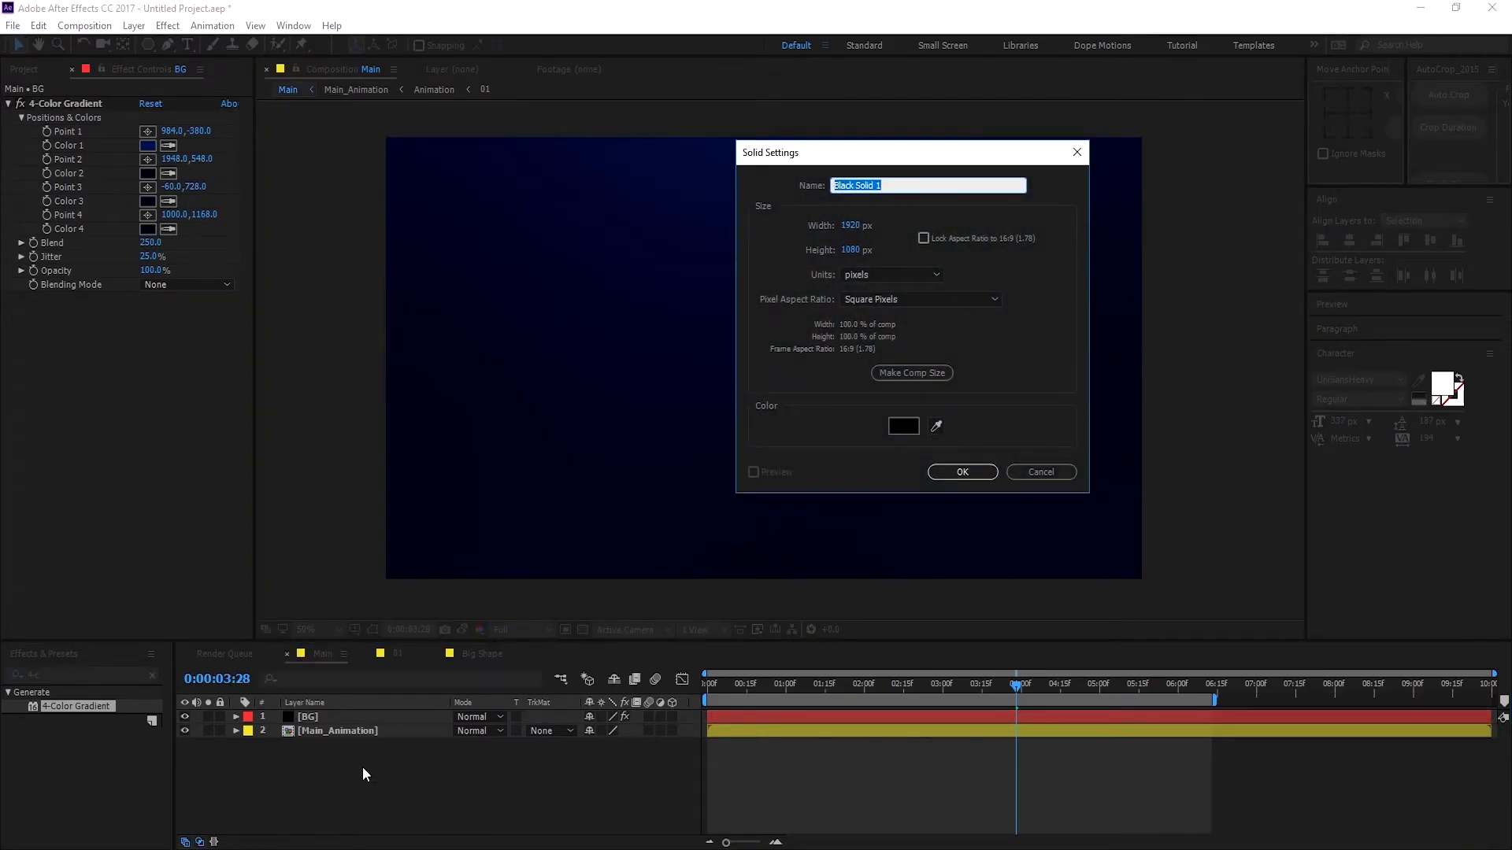
{"action": "type", "text": "G"}
{"action": "left_click", "coordinate": [962, 472]}
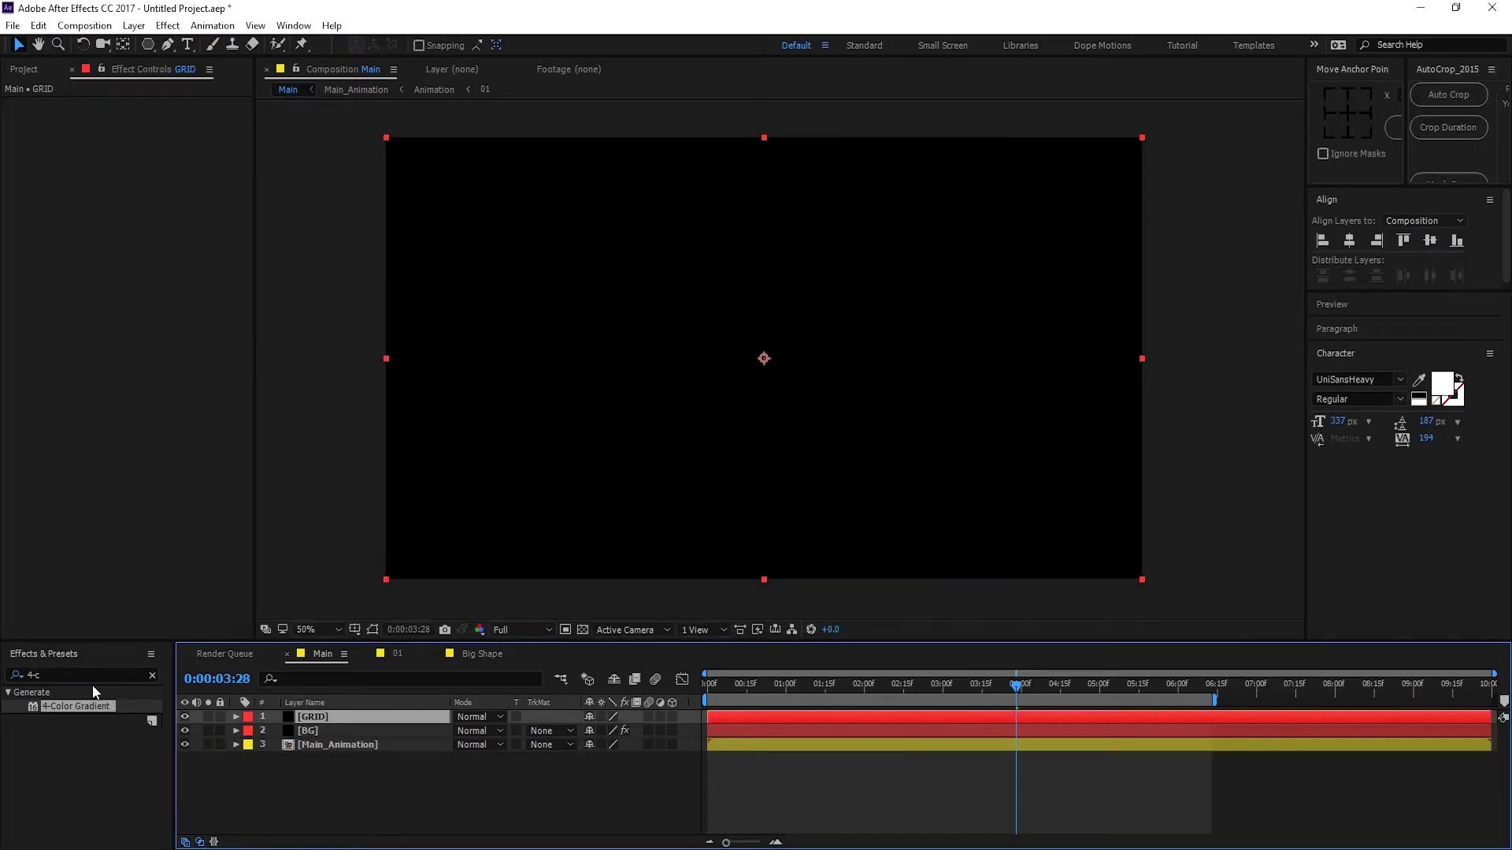
Step: Find the Grid effect in the Generate category and apply it to the GRID layer
{"action": "left_click", "coordinate": [87, 675]}
{"action": "type", "text": "grid"}
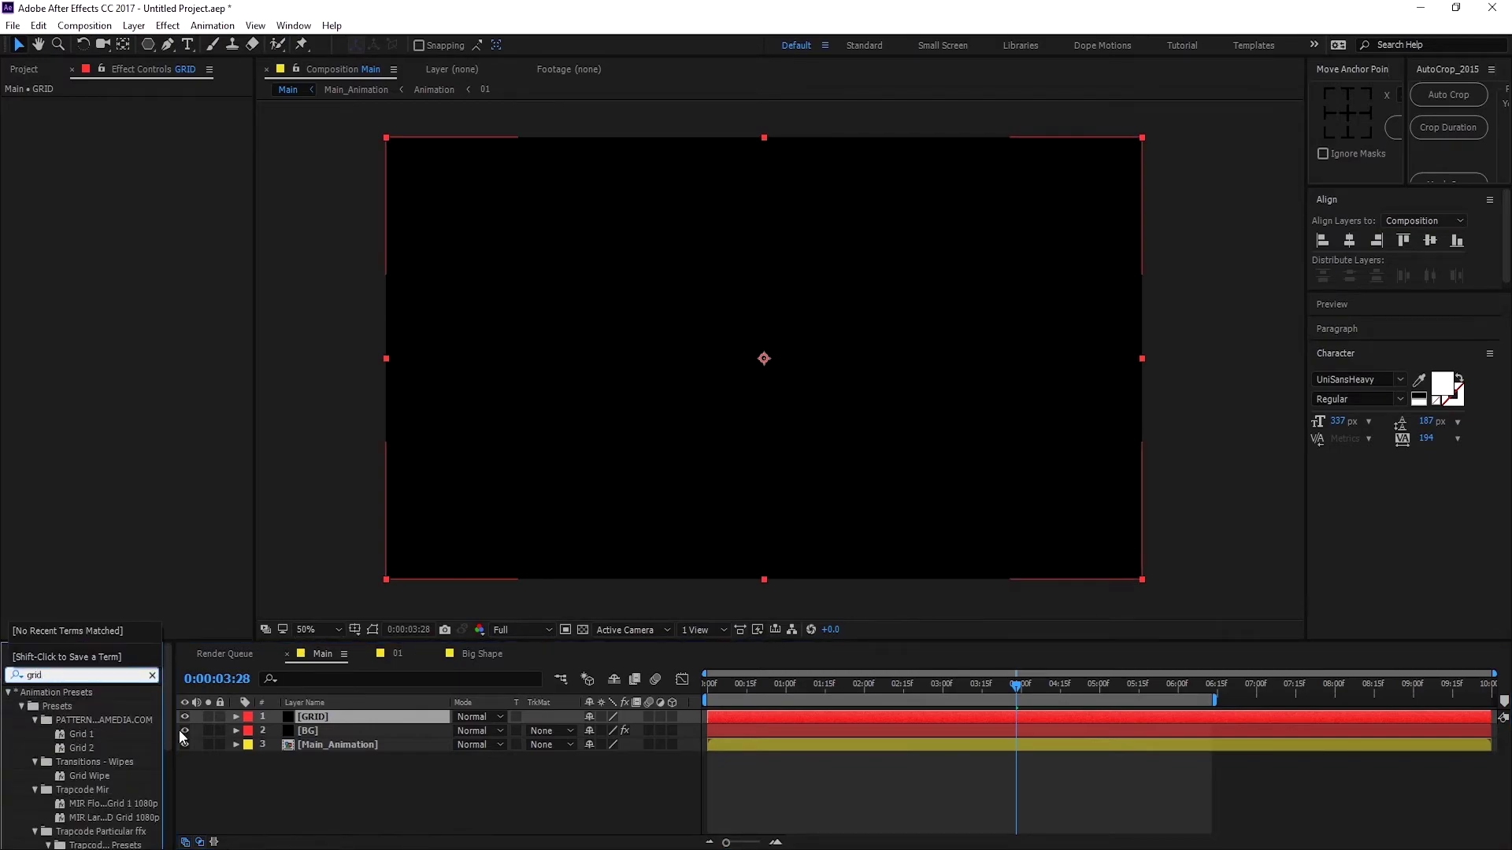
{"action": "left_click_drag", "start_coordinate": [162, 669], "coordinate": [168, 826]}
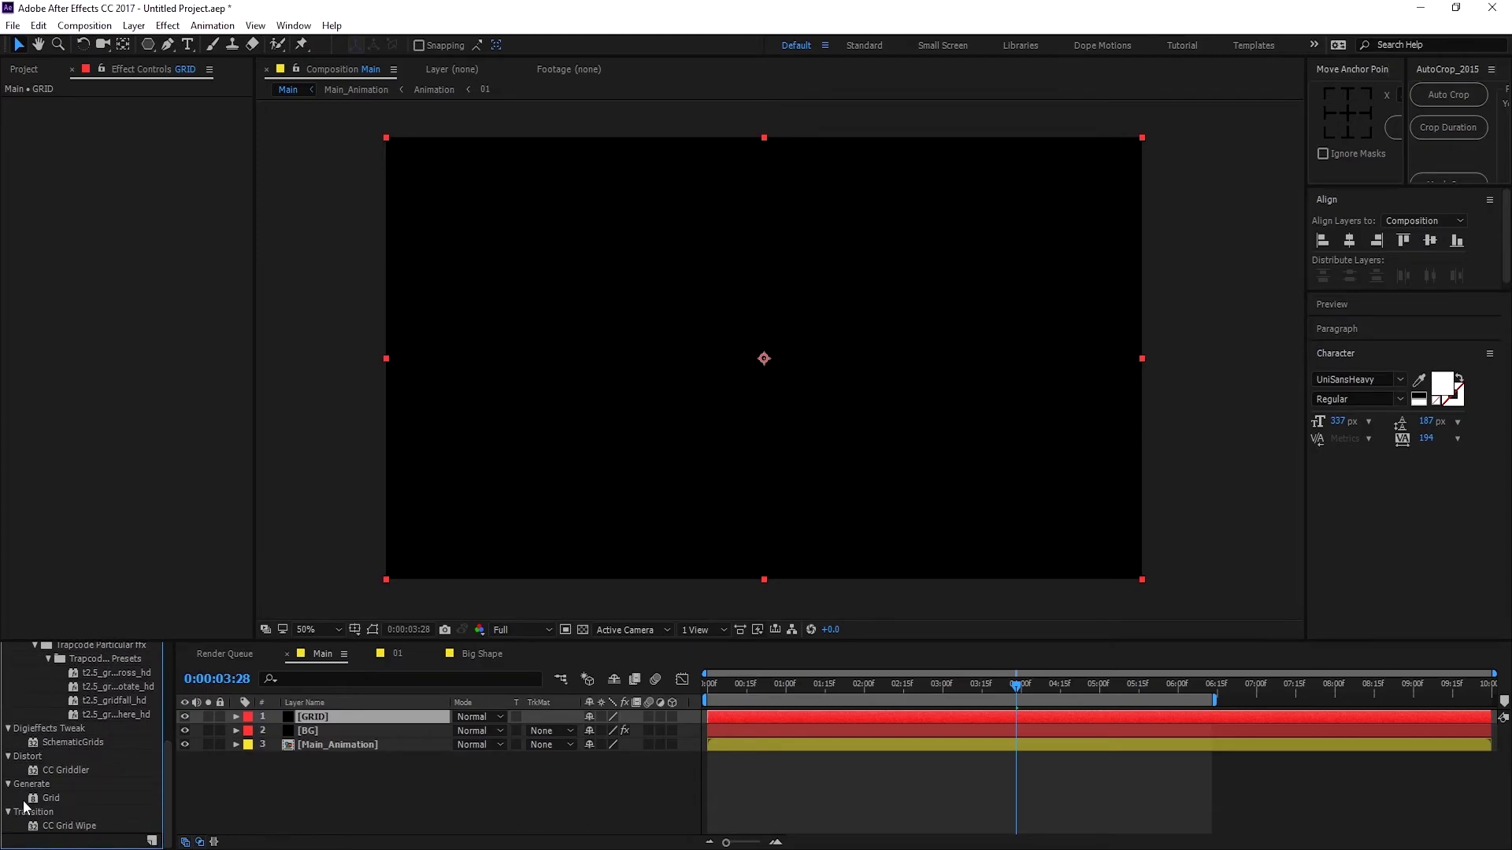
{"action": "left_click_drag", "start_coordinate": [52, 798], "coordinate": [339, 716]}
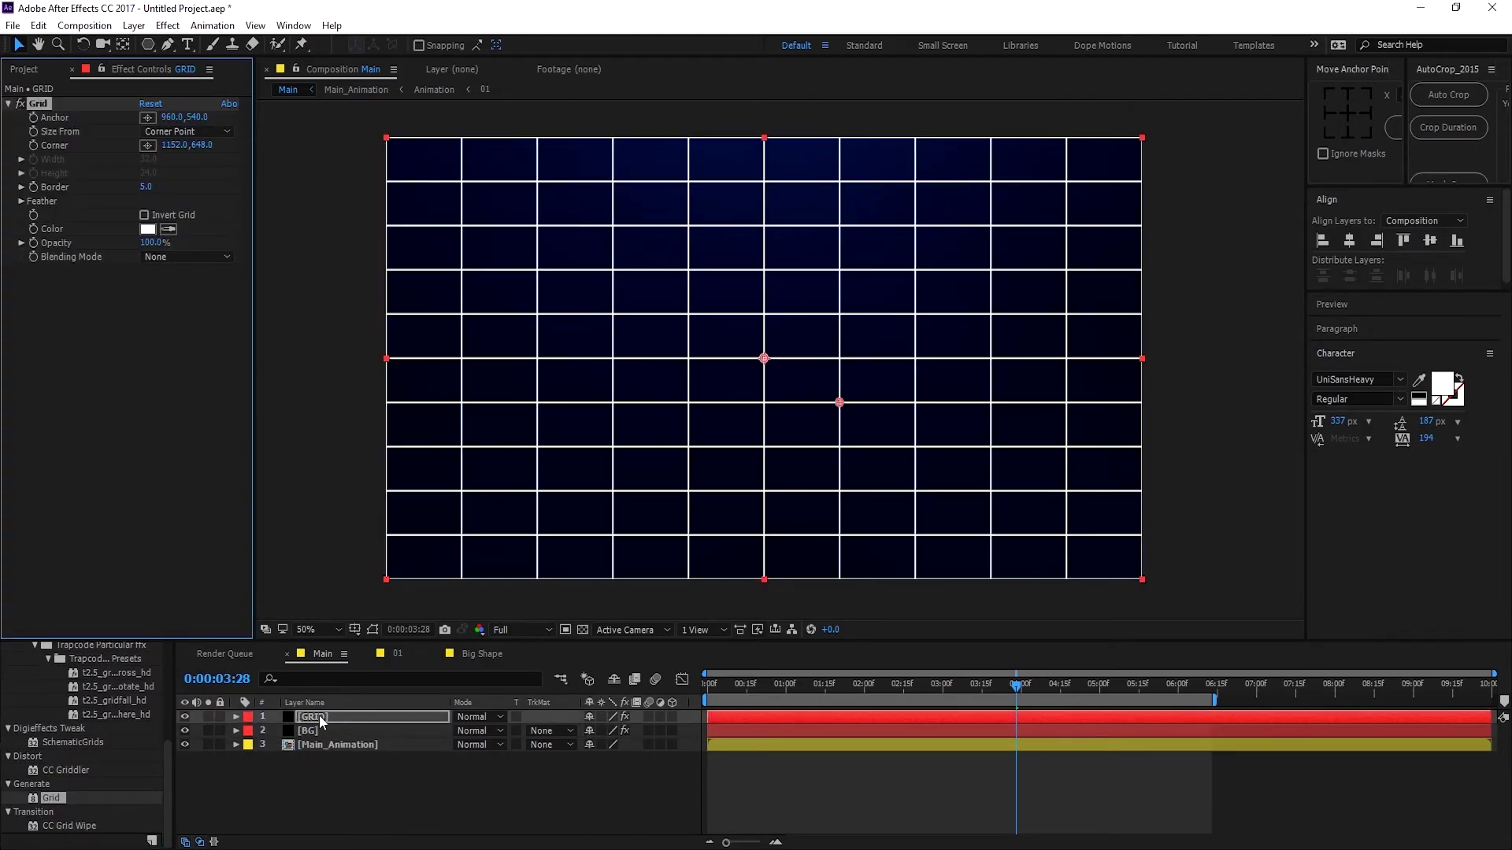
Step: Set the Grid effect's Size From to Width & Height Sliders and its Border to 1
{"action": "left_click", "coordinate": [189, 132]}
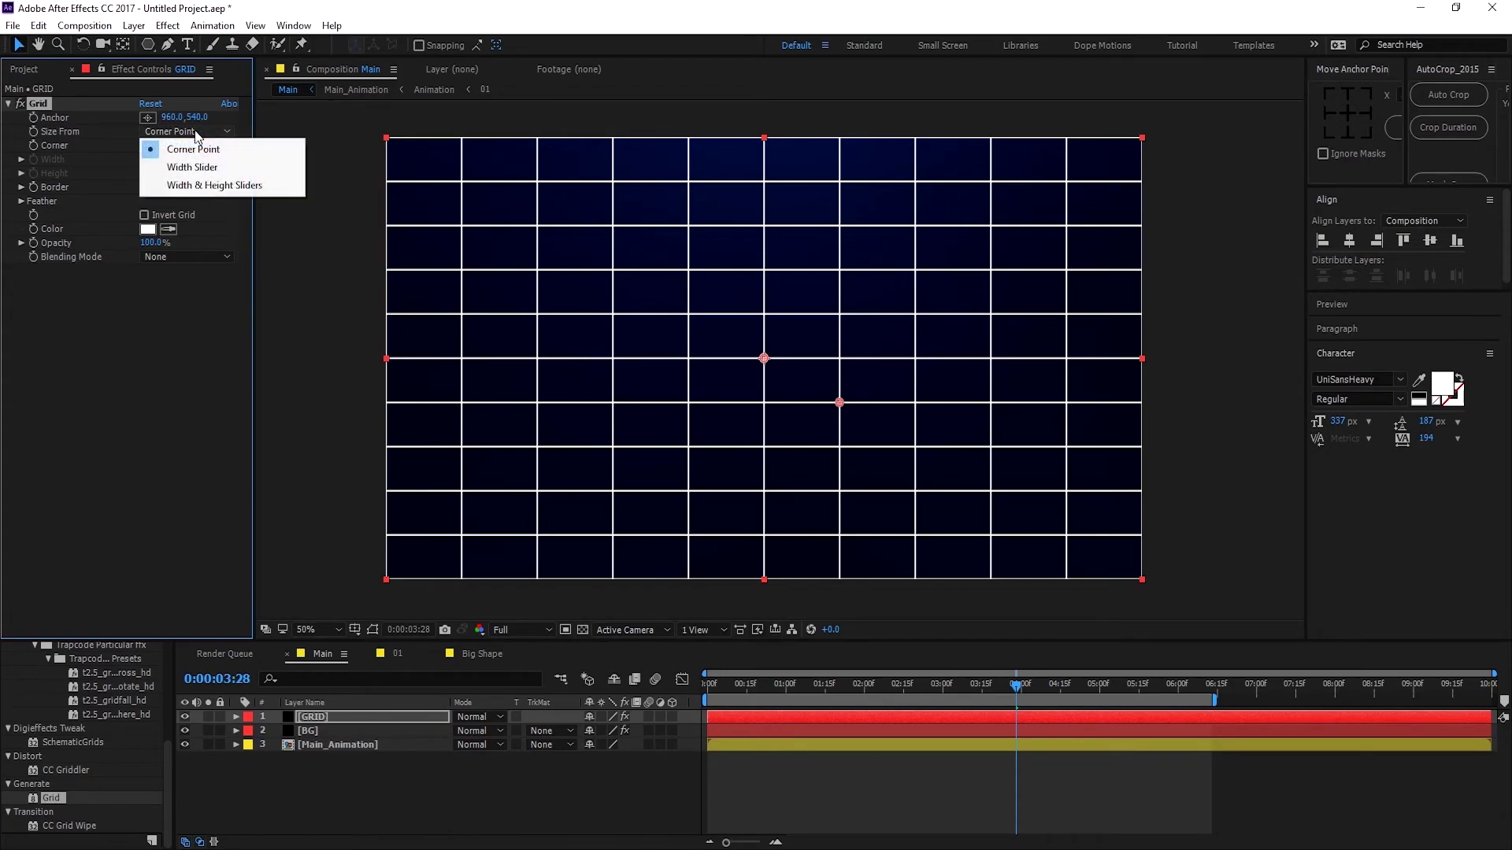
{"action": "left_click", "coordinate": [242, 190]}
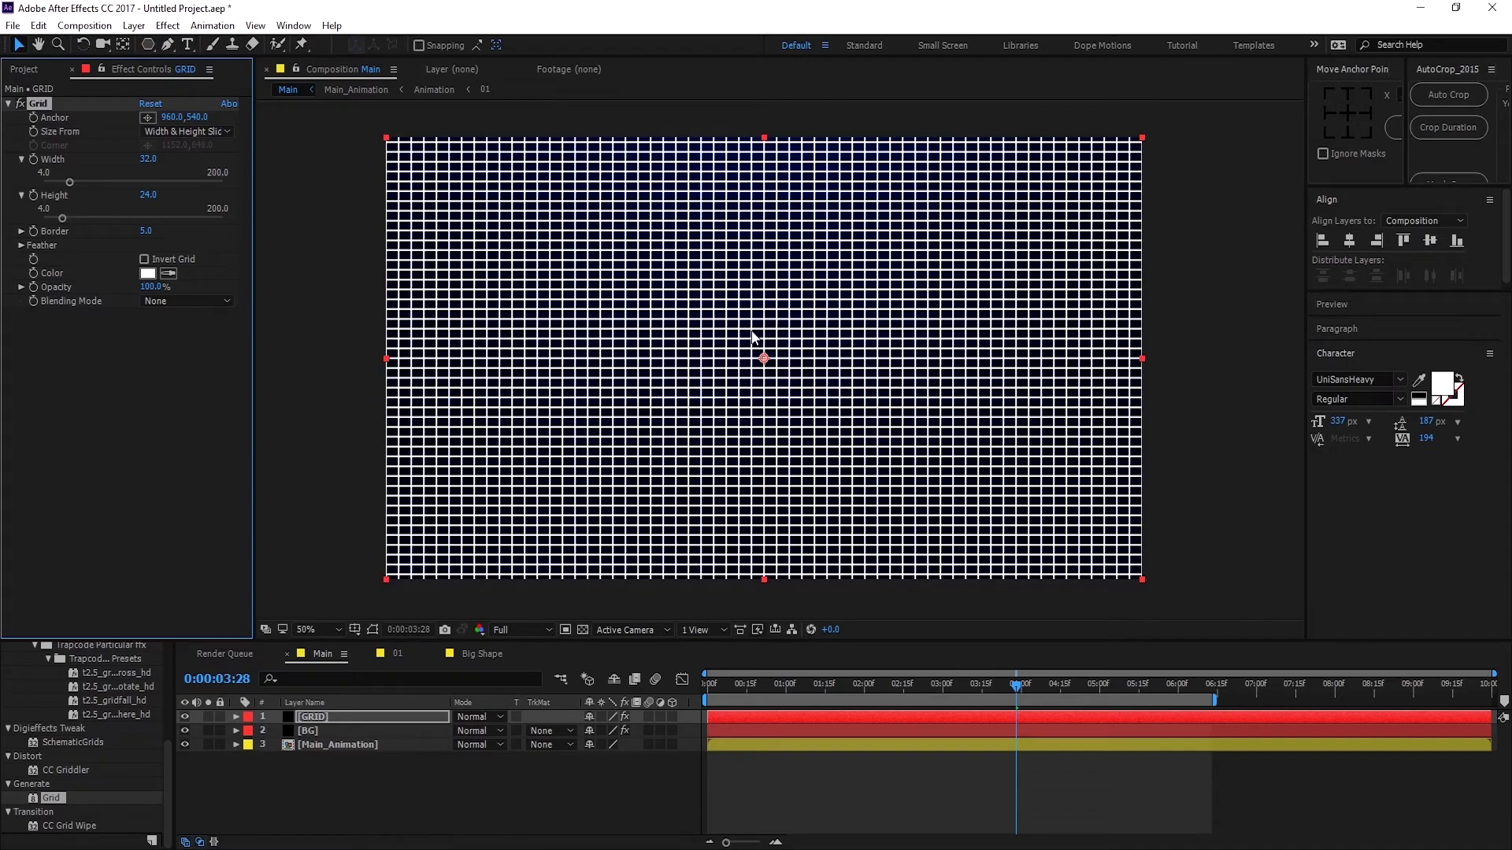
{"action": "left_click", "coordinate": [148, 229]}
{"action": "type", "text": "1"}
{"action": "key", "text": "Return"}
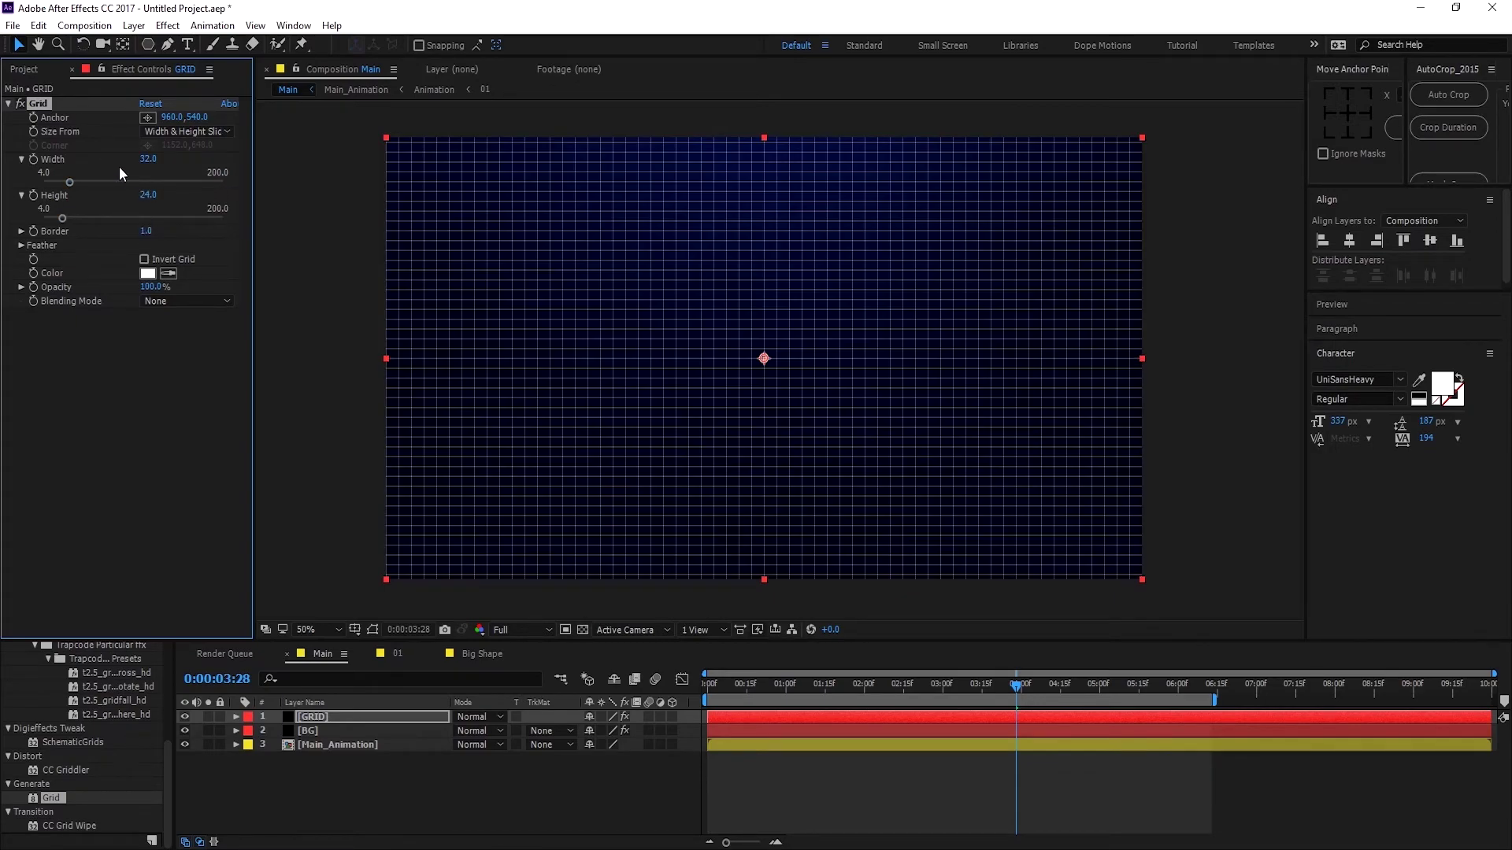
Step: Try a Width and Height of 100 for the Grid effect
{"action": "left_click", "coordinate": [147, 160]}
{"action": "type", "text": "100"}
{"action": "key", "text": "Return"}
{"action": "left_click", "coordinate": [148, 194]}
{"action": "type", "text": "1"}
{"action": "key", "text": "Return"}
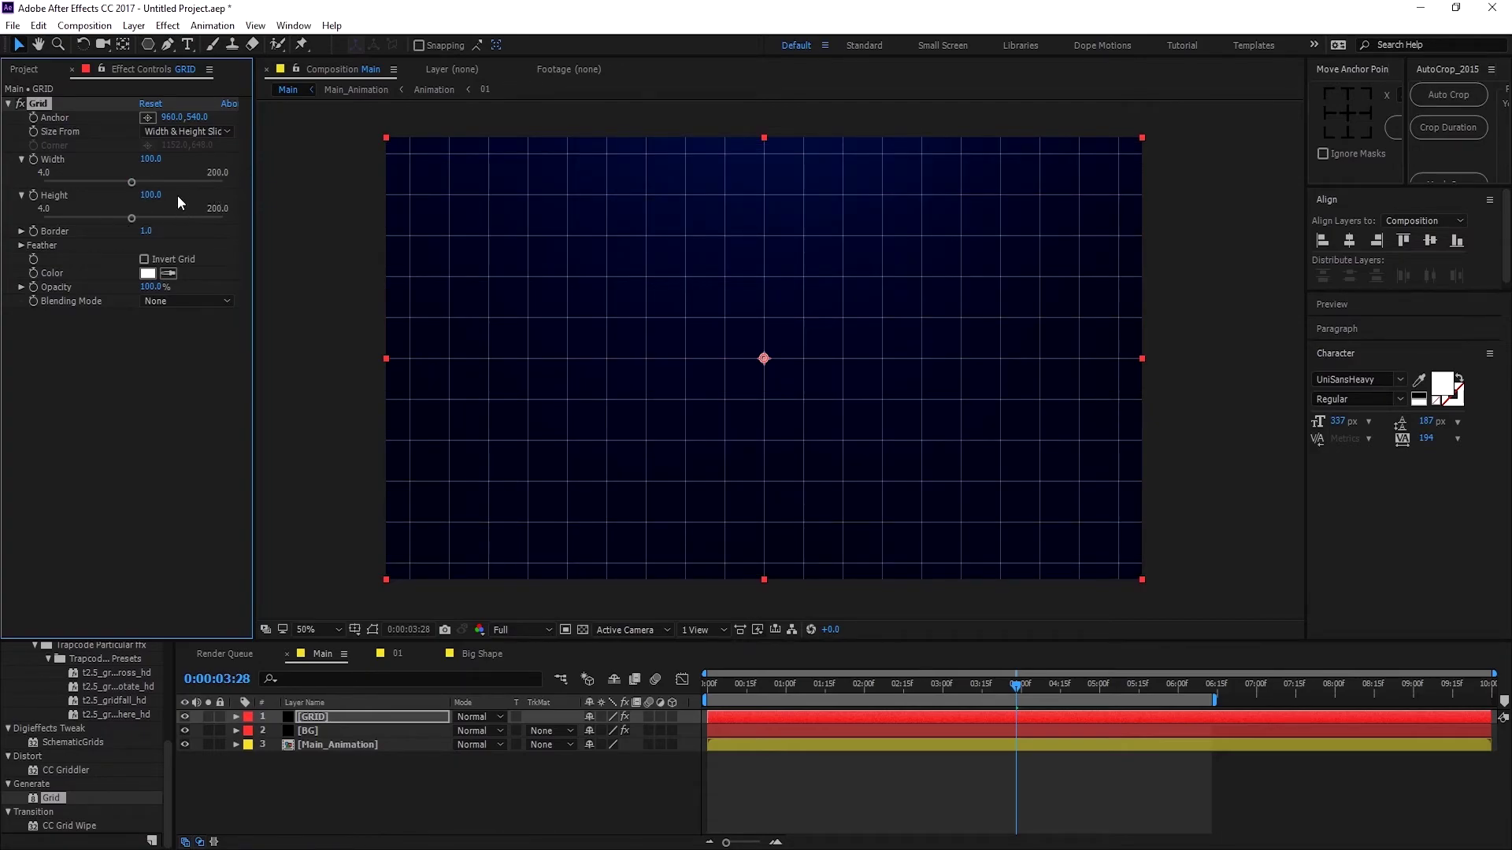
Step: Set the Grid effect's Width and Height to 30 each
{"action": "left_click", "coordinate": [149, 160]}
{"action": "type", "text": "30"}
{"action": "key", "text": "Return"}
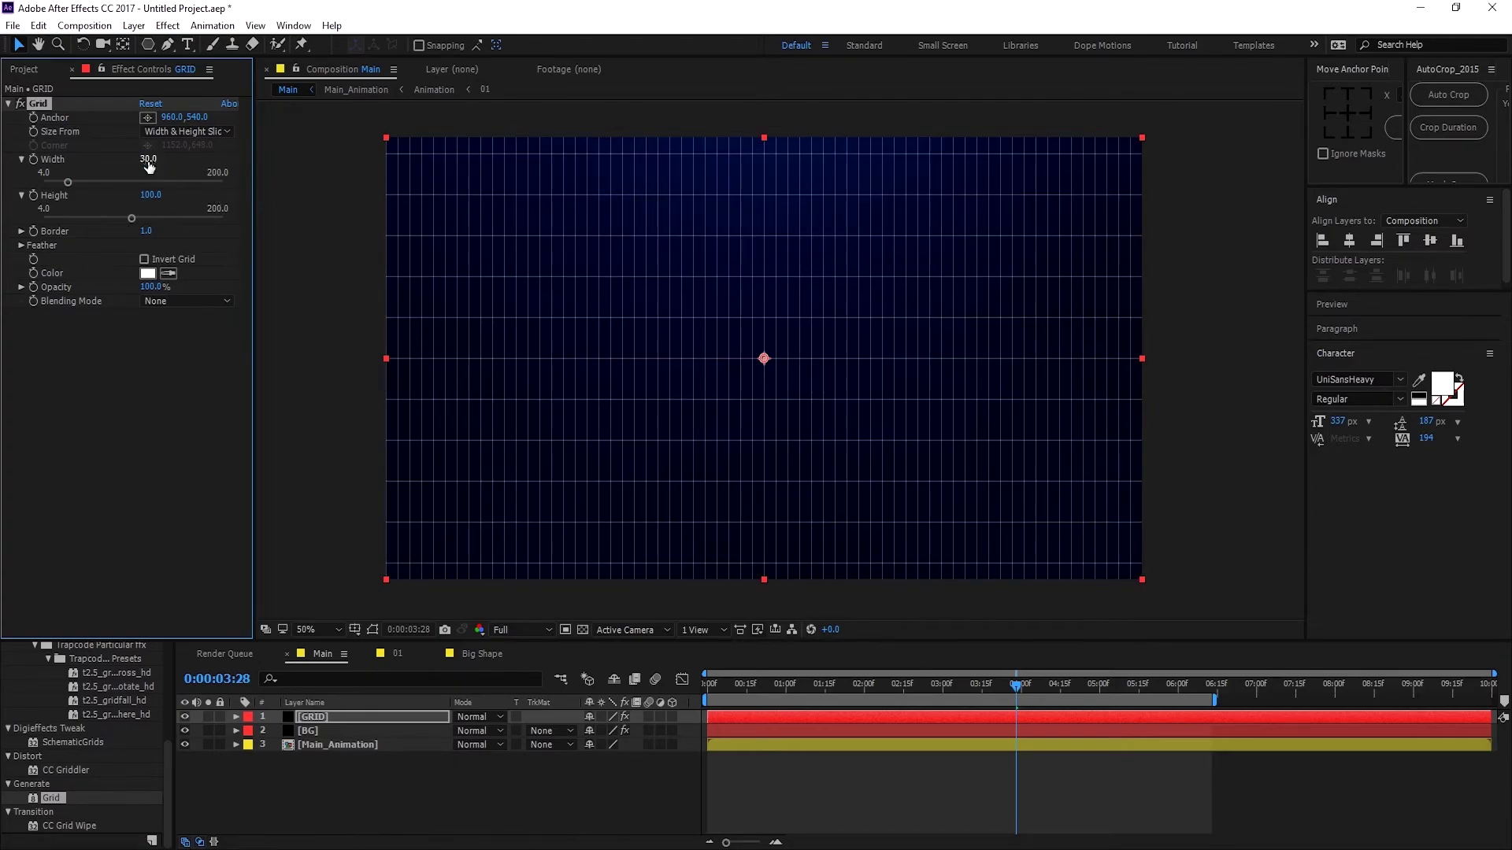
{"action": "left_click", "coordinate": [150, 195]}
{"action": "type", "text": "30"}
{"action": "key", "text": "Return"}
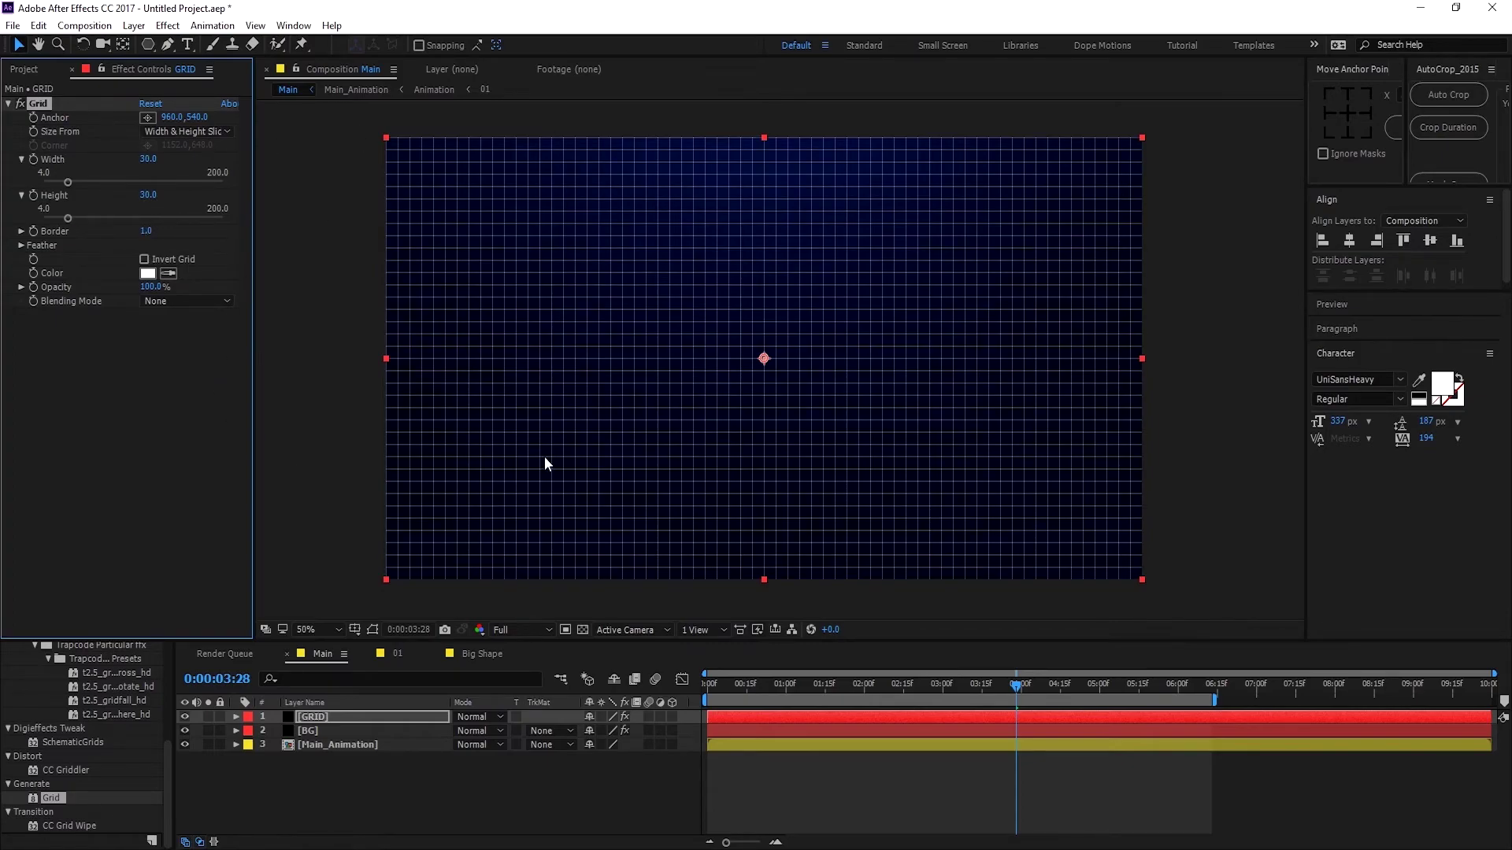
Step: Change the GRID layer's blending mode to Overlay
{"action": "left_click", "coordinate": [397, 715]}
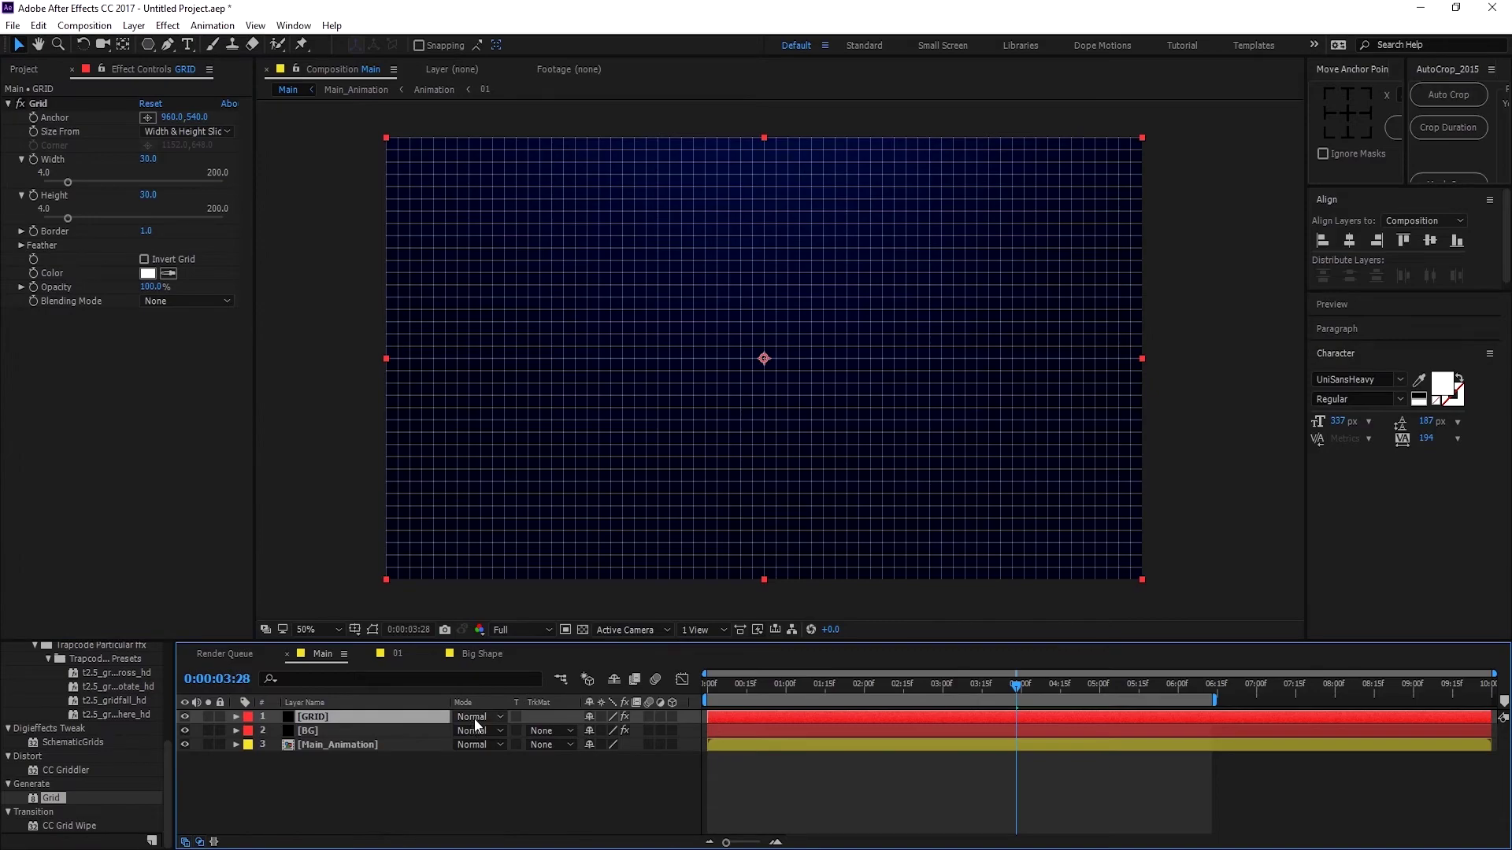
{"action": "left_click", "coordinate": [474, 718]}
{"action": "left_click", "coordinate": [540, 437]}
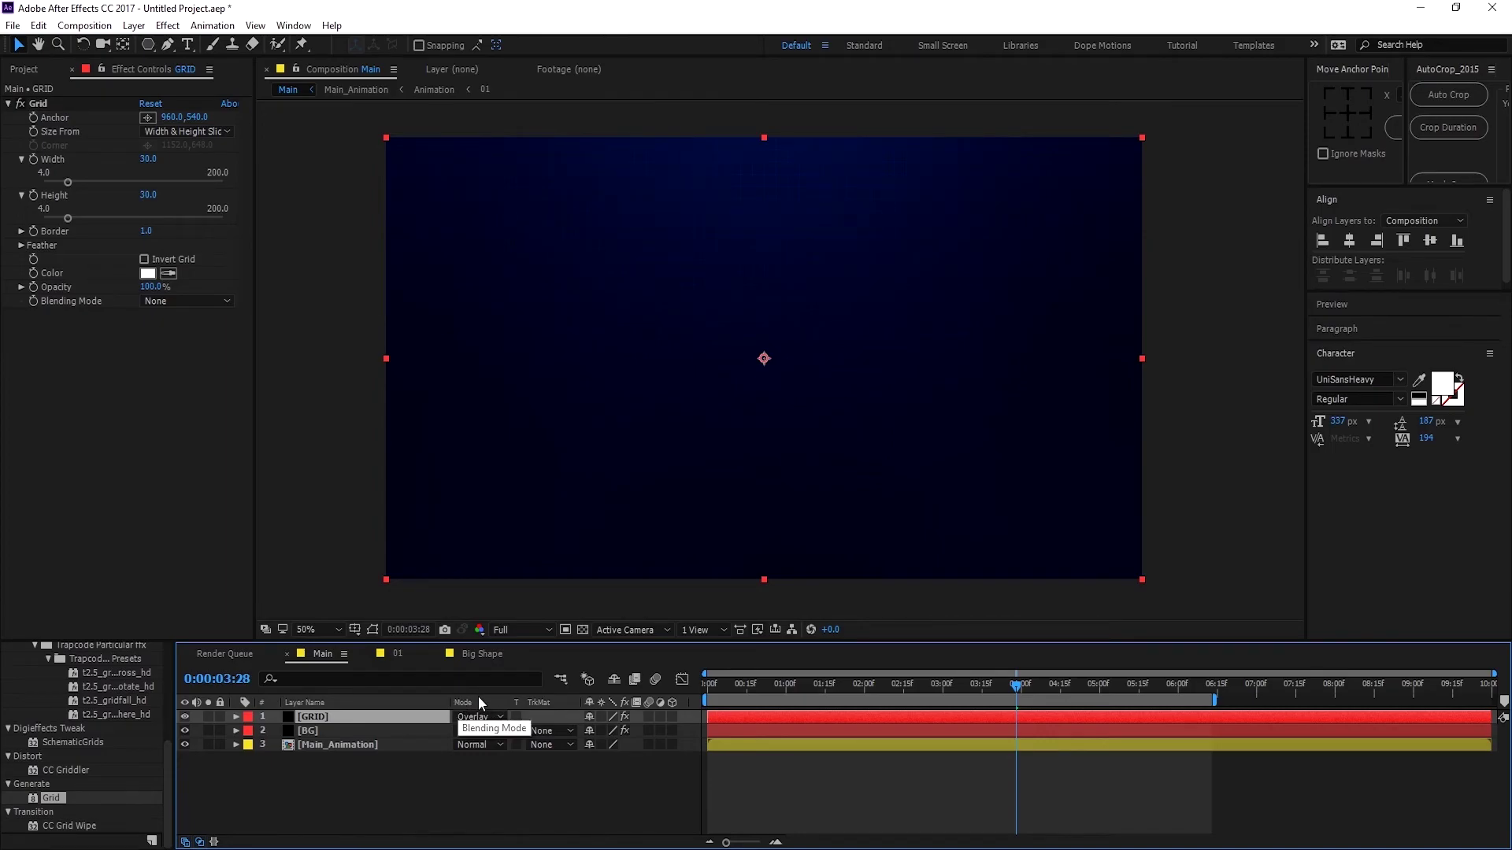
{"action": "left_click", "coordinate": [200, 841]}
{"action": "left_click", "coordinate": [200, 841]}
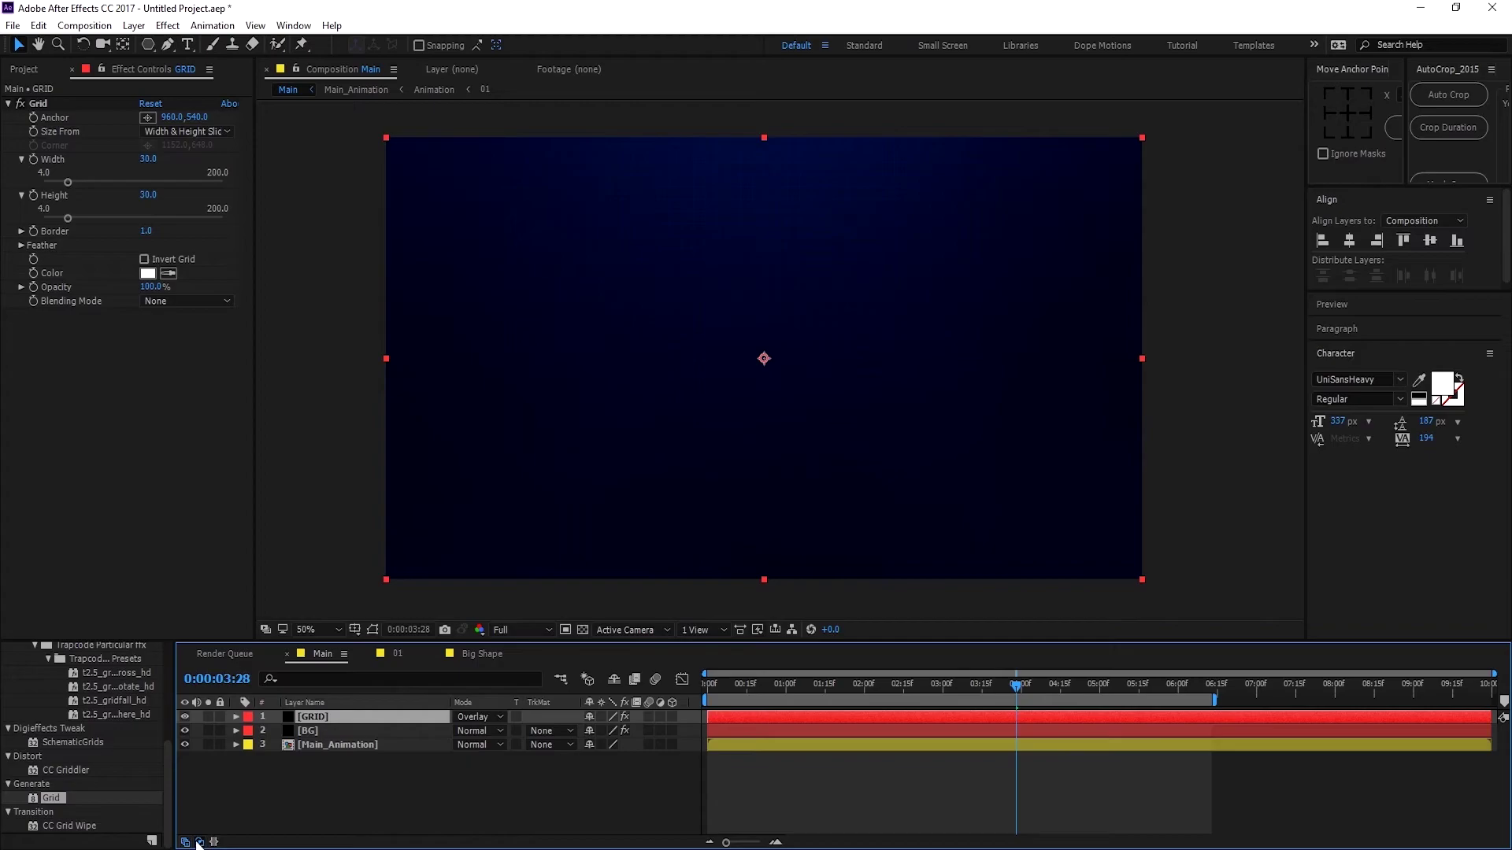
{"action": "left_click", "coordinate": [544, 791]}
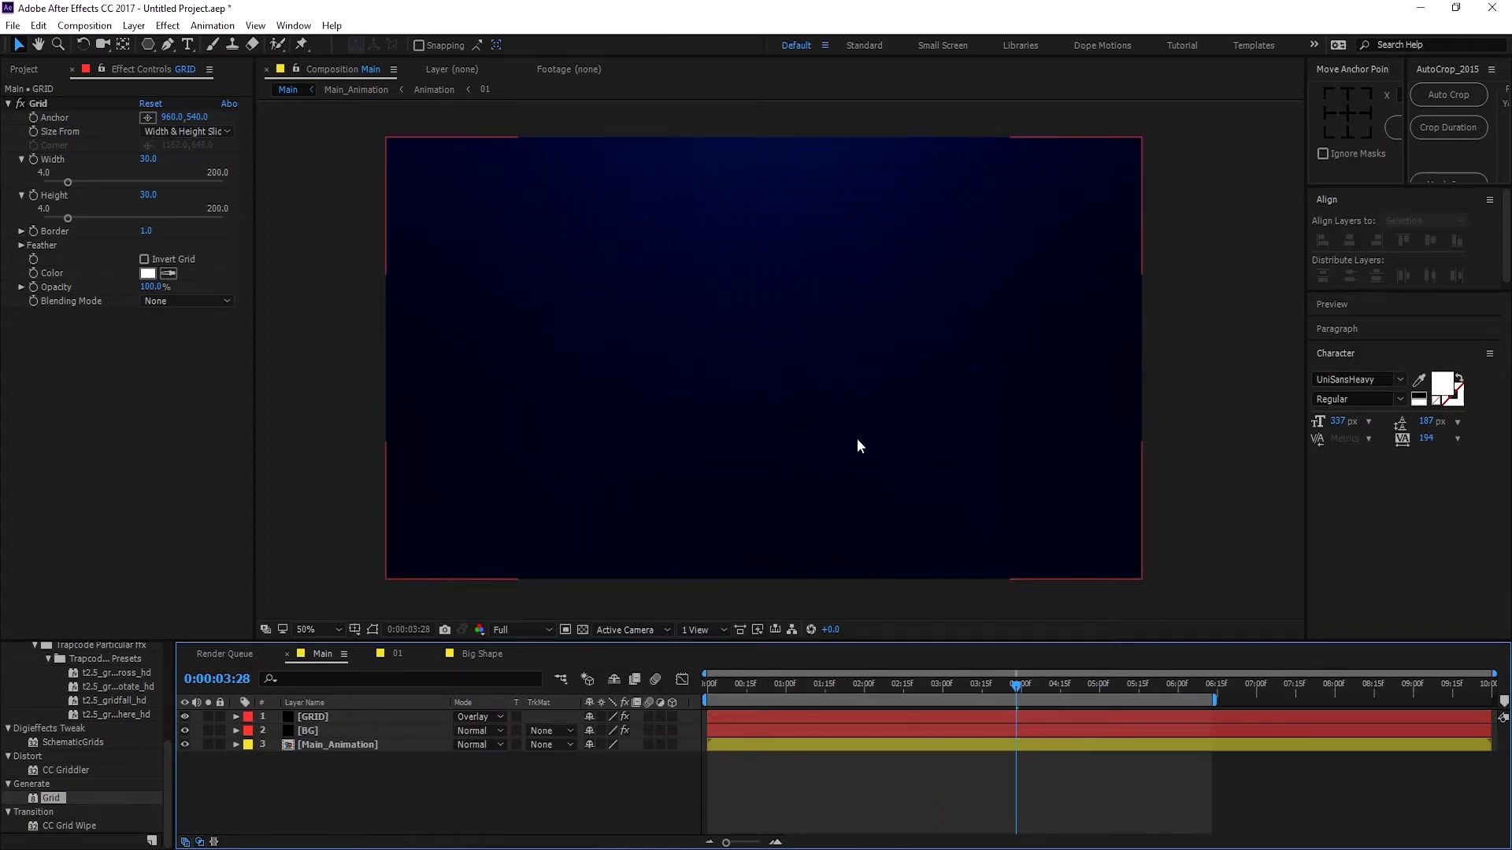
Step: Move the GRID and BG layers below Main_Animation and scrub to 0:00:04:26 to check the animation over the background
{"action": "left_click", "coordinate": [307, 718]}
{"action": "left_click", "coordinate": [310, 730], "text": "shift"}
{"action": "left_click_drag", "start_coordinate": [309, 726], "coordinate": [309, 774]}
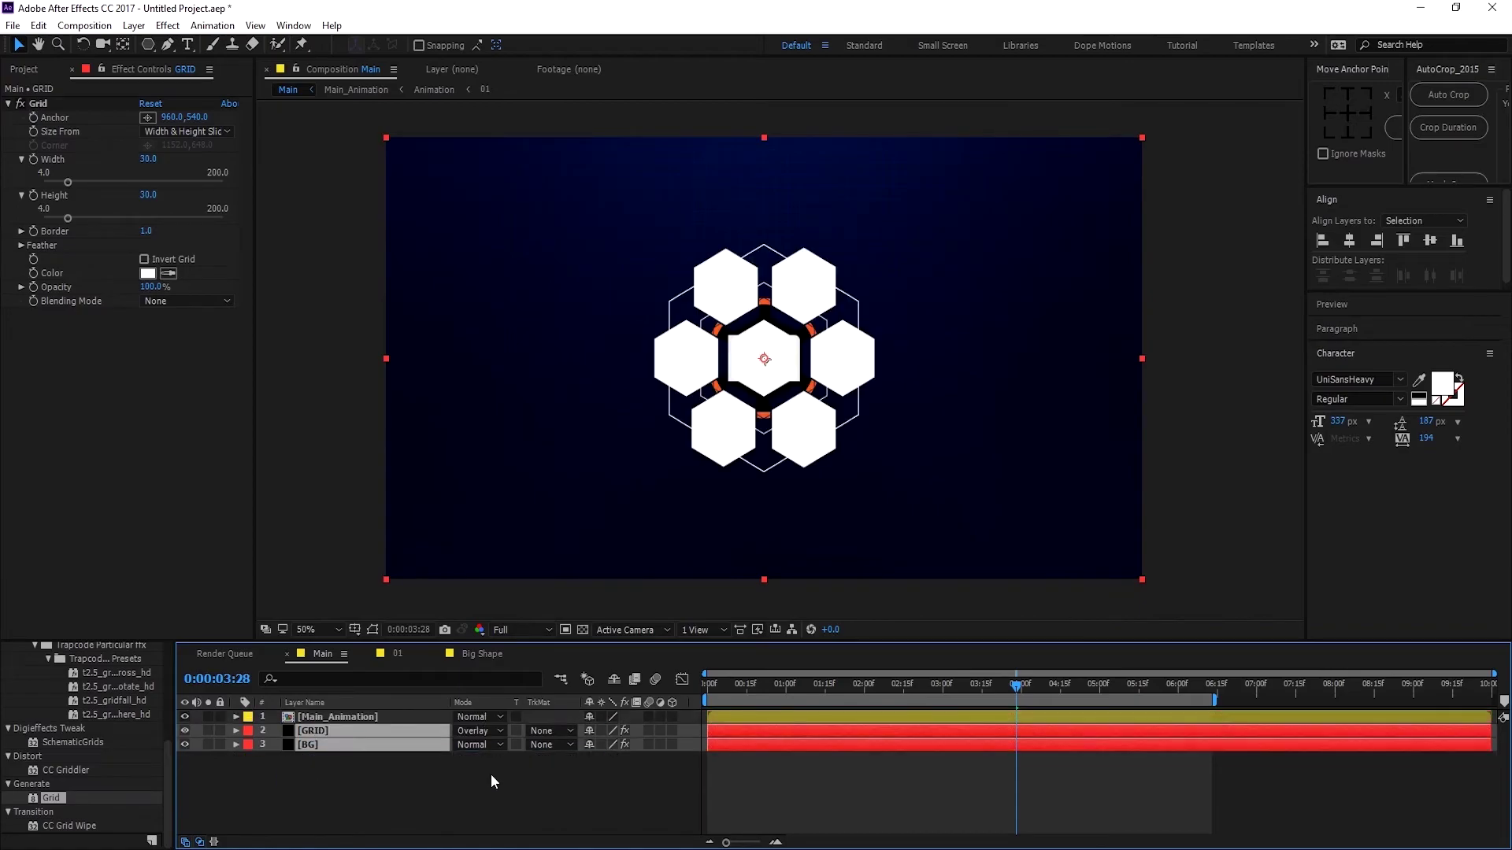
{"action": "left_click_drag", "start_coordinate": [782, 682], "coordinate": [1088, 707]}
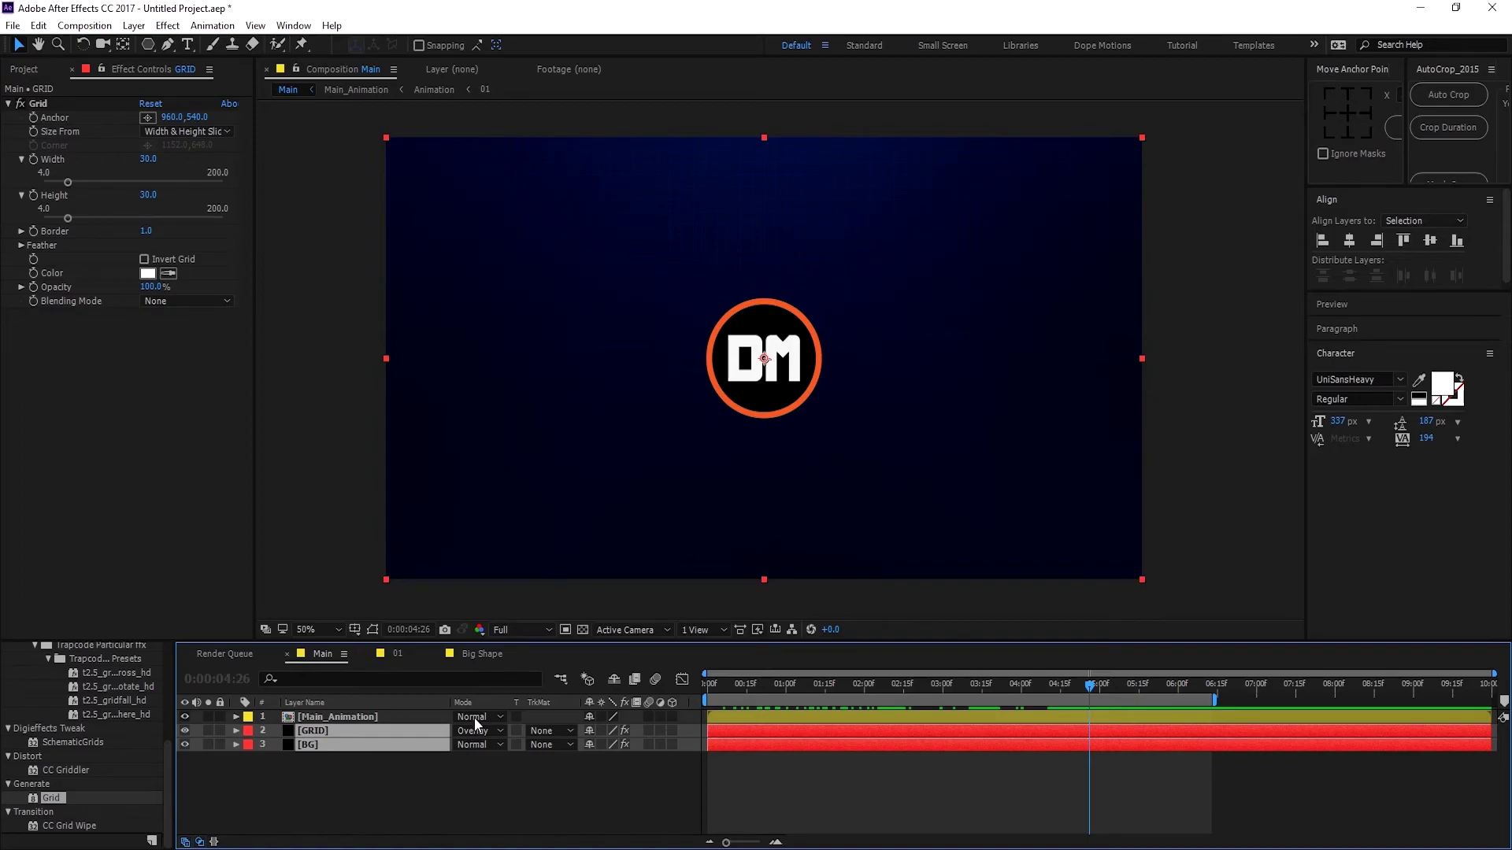
Step: Duplicate the Main_Animation layer
{"action": "left_click", "coordinate": [315, 763]}
{"action": "left_click", "coordinate": [348, 716]}
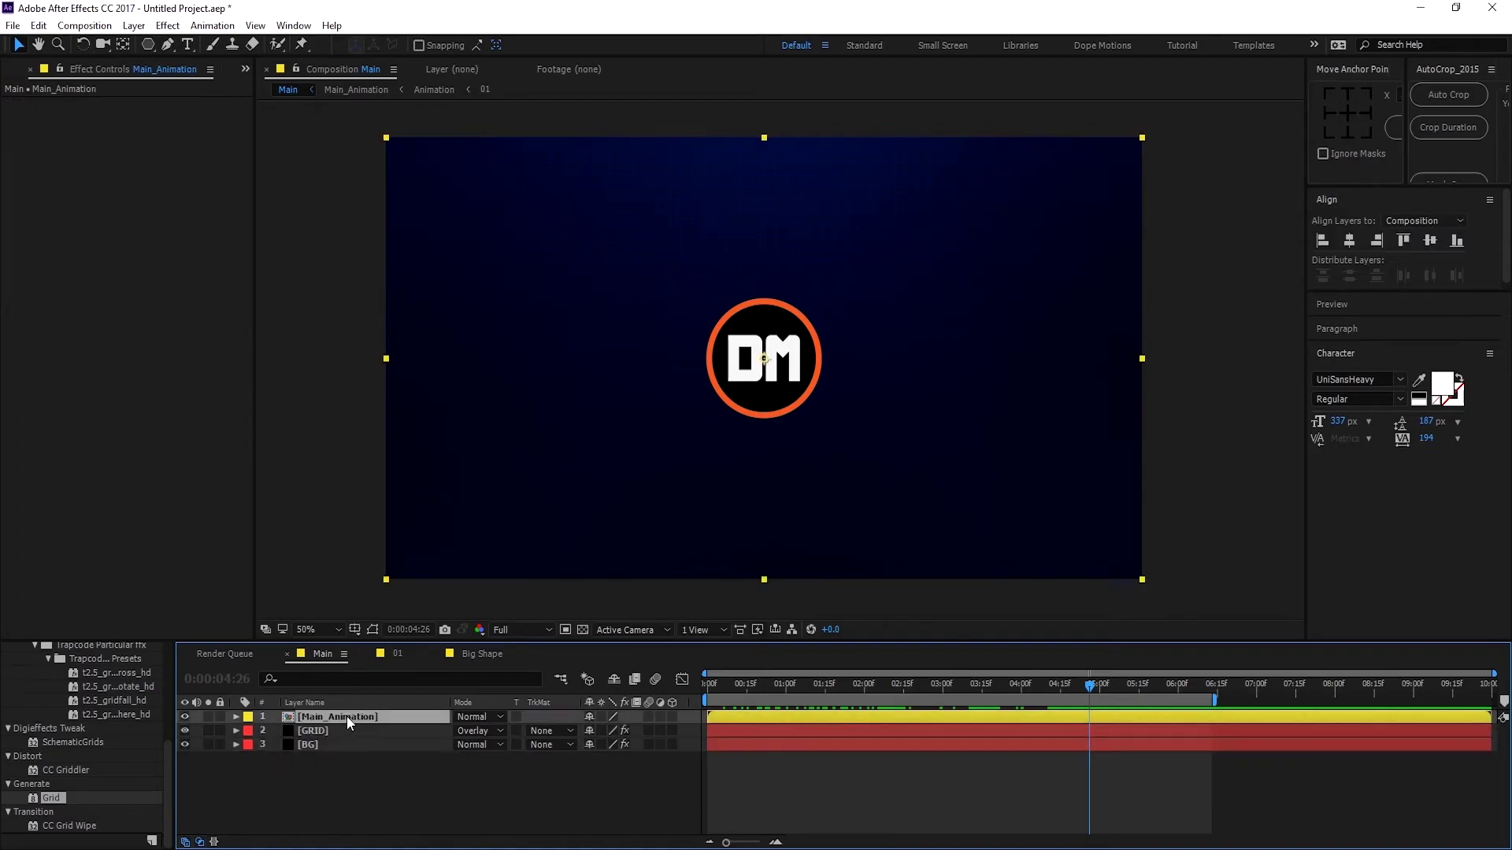
{"action": "key", "text": "ctrl+d"}
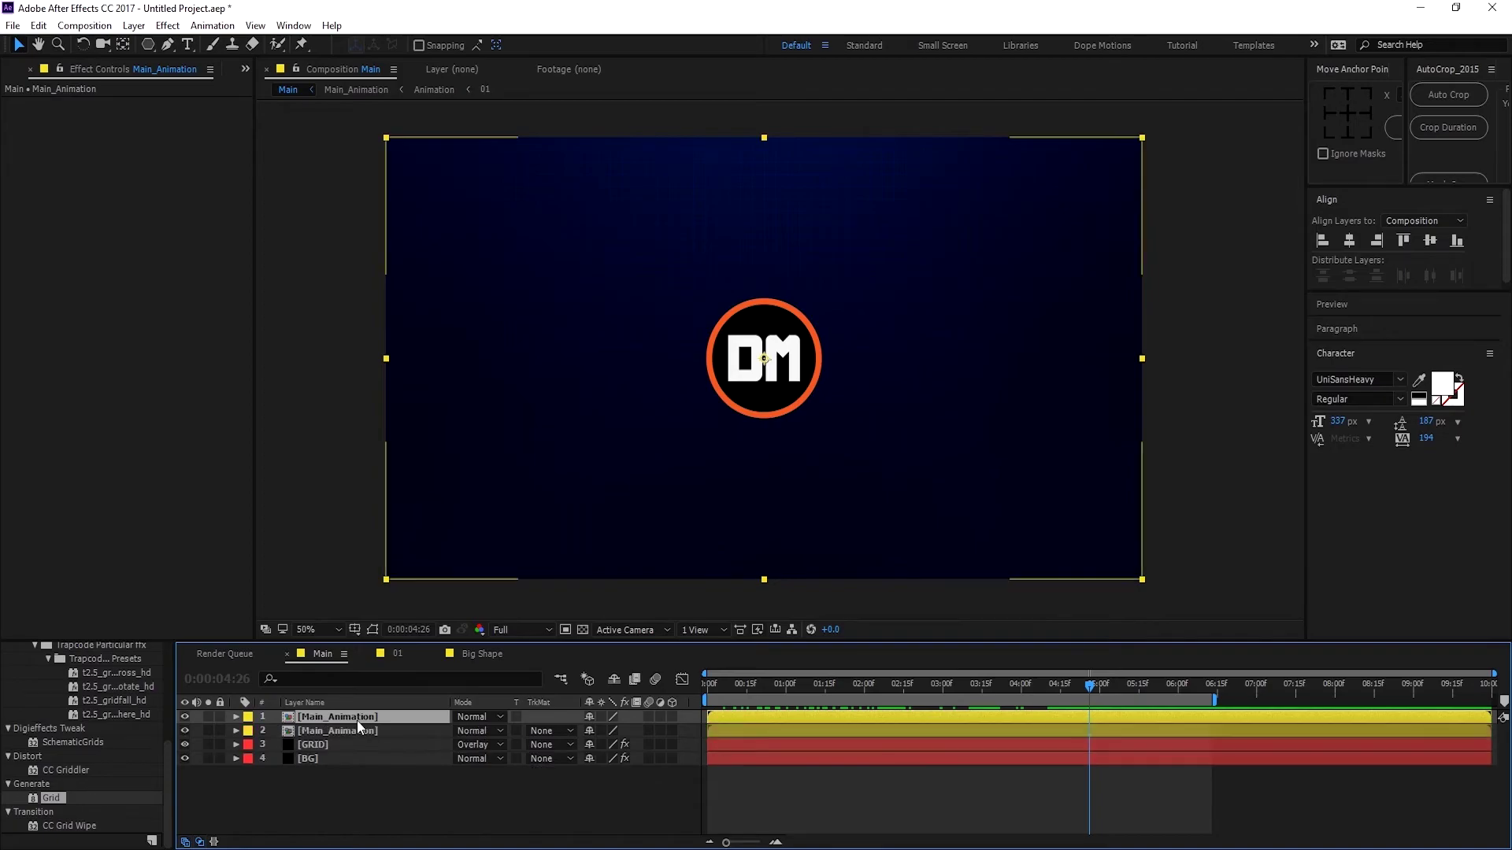
Step: Apply the CC Scale Wipe effect to the lower Main_Animation layer and set its Stretch to 52.90
{"action": "left_click", "coordinate": [366, 731]}
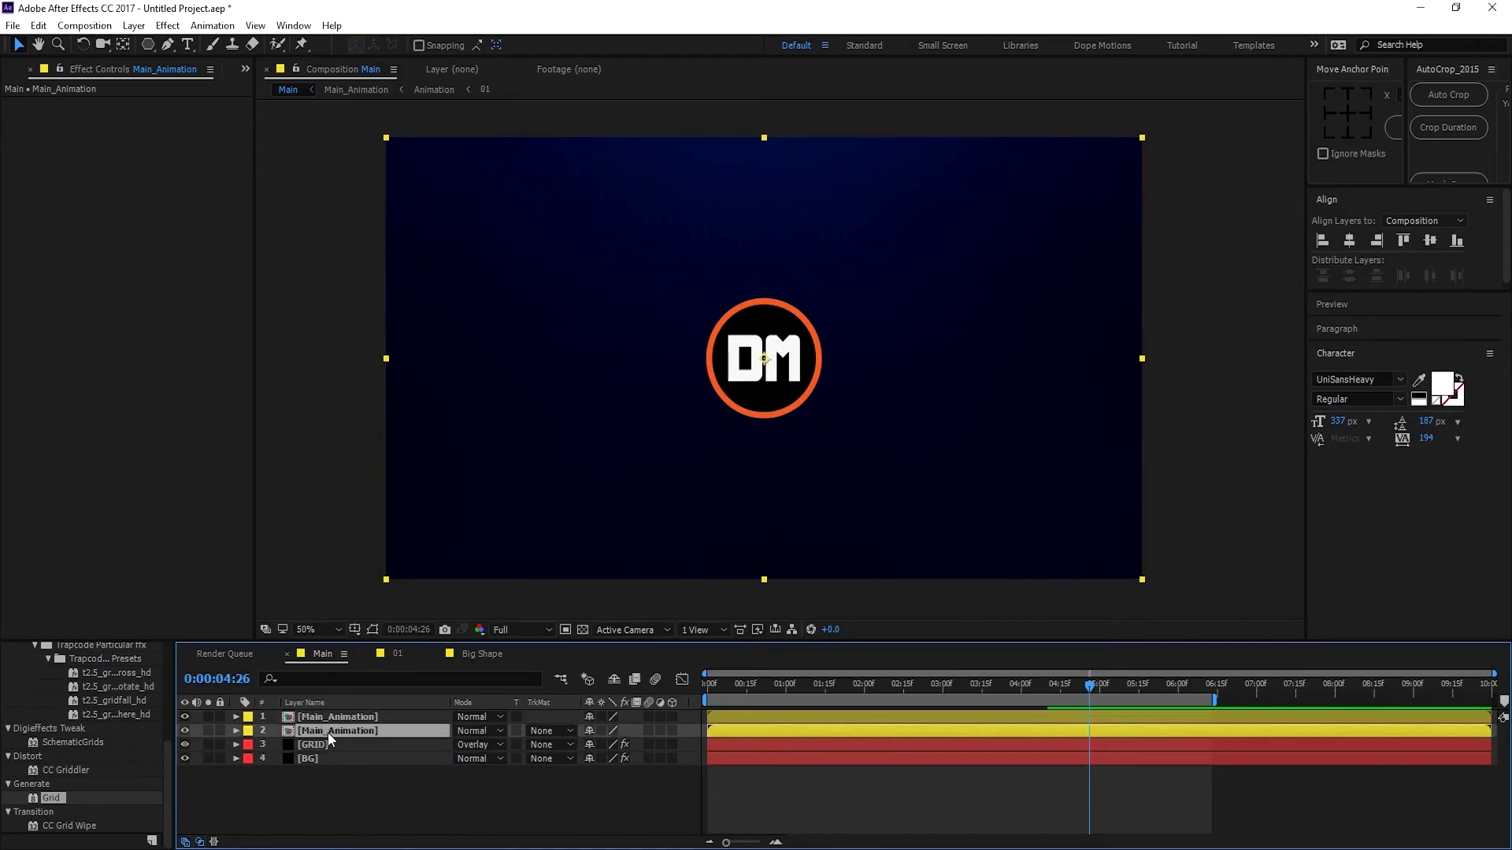
{"action": "scroll", "coordinate": [68, 709], "scroll_direction": "up", "scroll_amount": 8}
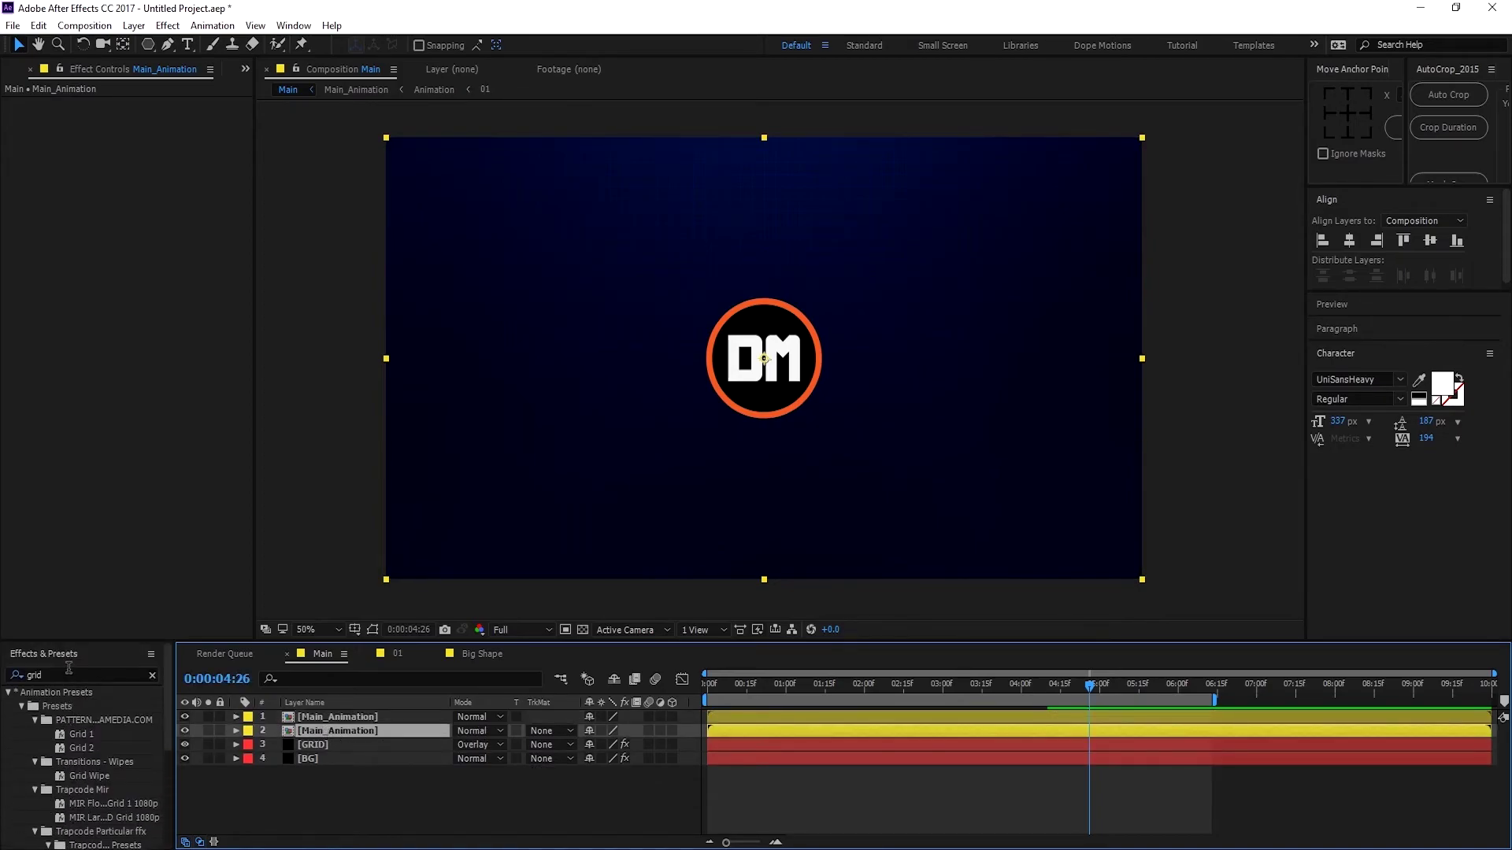
{"action": "left_click", "coordinate": [69, 675]}
{"action": "type", "text": "CC sc"}
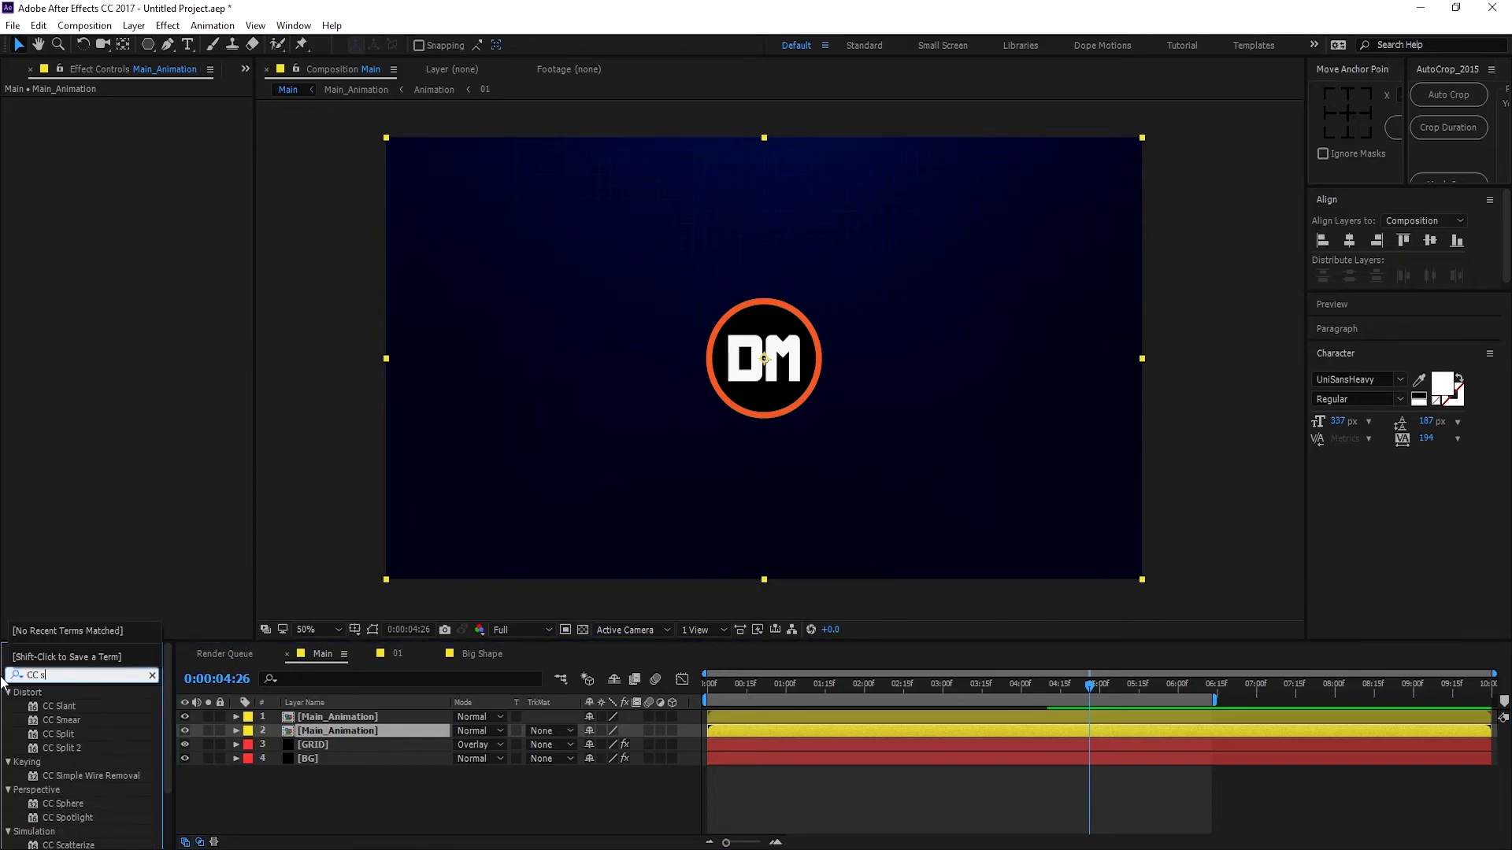
{"action": "left_click", "coordinate": [79, 704]}
{"action": "left_click_drag", "start_coordinate": [63, 737], "coordinate": [338, 732]}
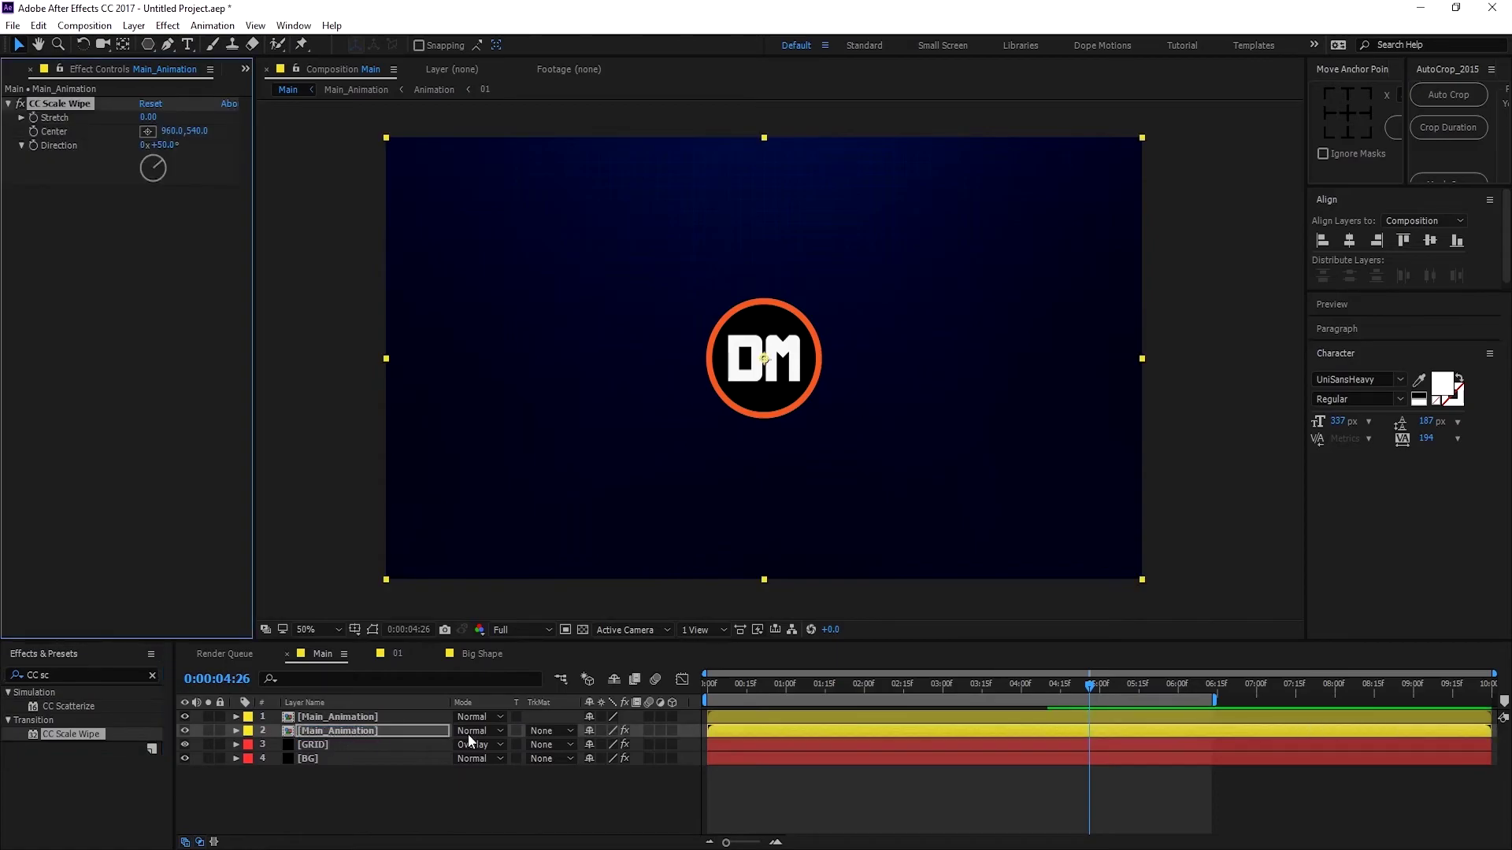
{"action": "left_click_drag", "start_coordinate": [148, 116], "coordinate": [531, 82]}
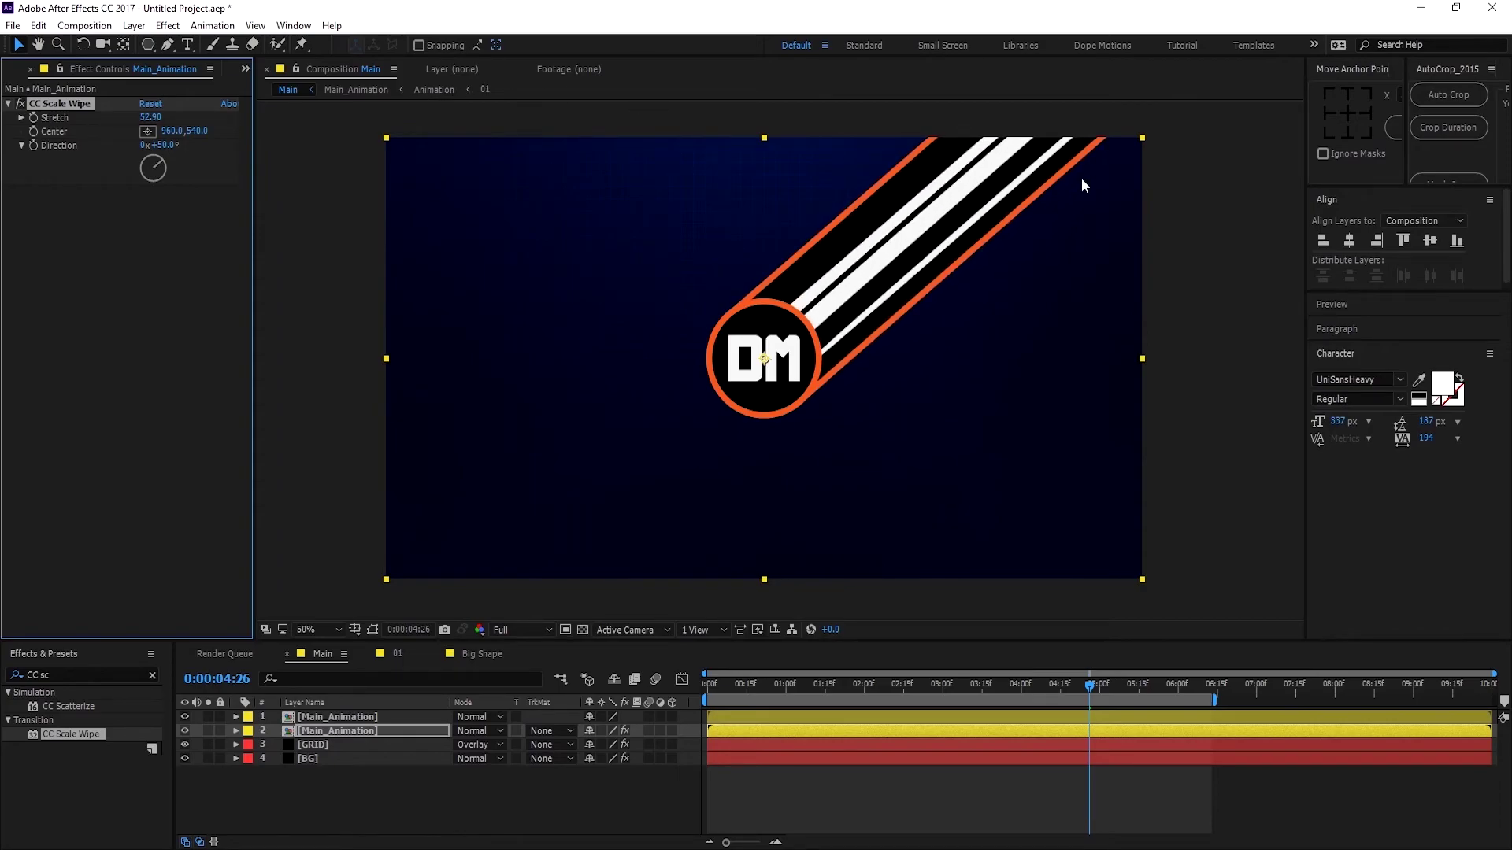
Step: Apply Tint to the lower Main_Animation layer with white mapped to black, and set the CC Scale Wipe Direction to 122°
{"action": "left_click", "coordinate": [333, 729]}
{"action": "left_click", "coordinate": [48, 675]}
{"action": "type", "text": "tin"}
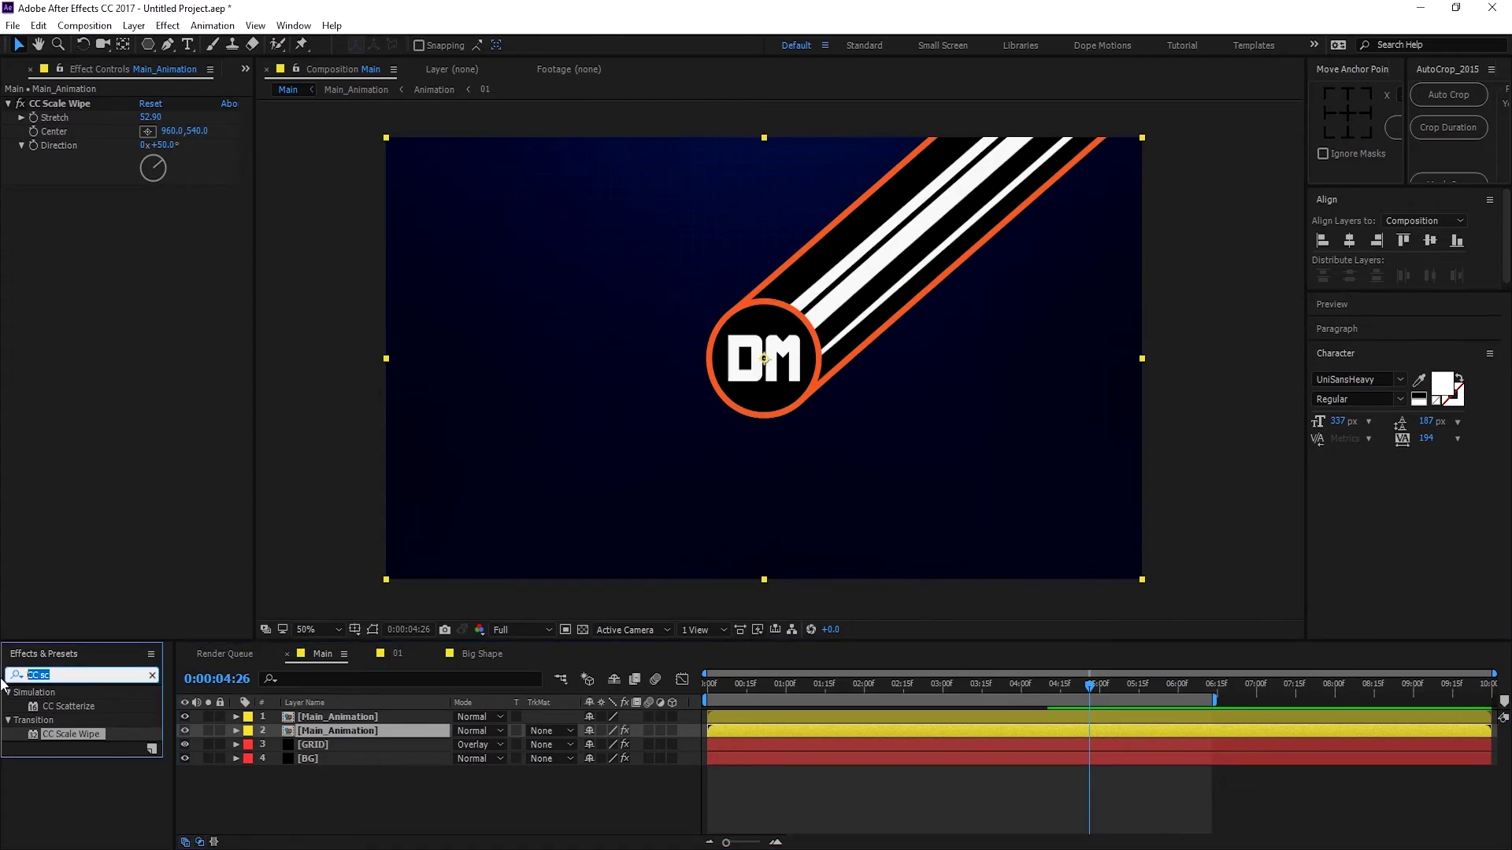
{"action": "type", "text": "t"}
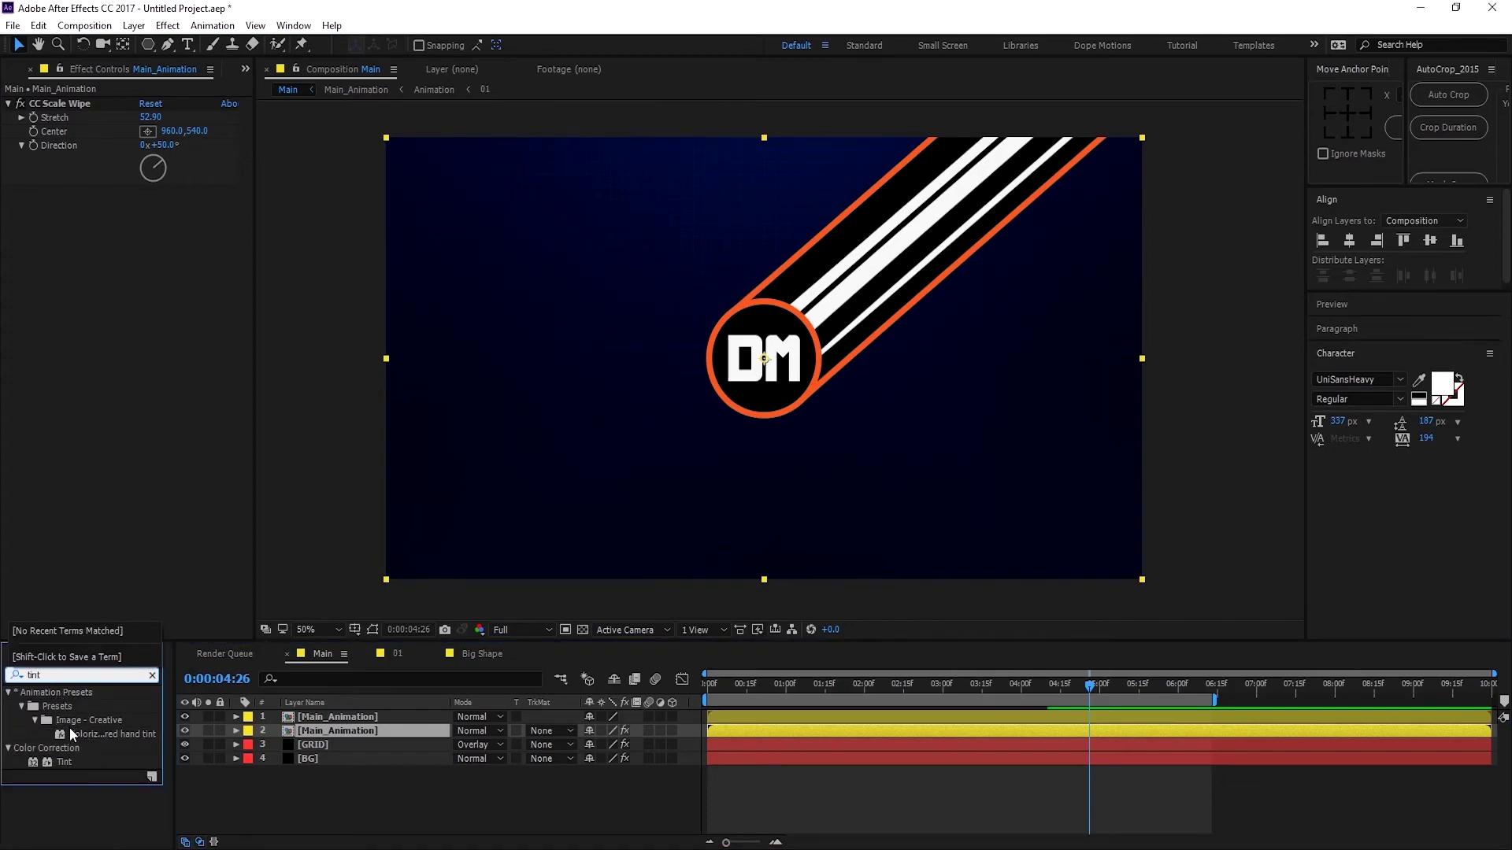
{"action": "left_click_drag", "start_coordinate": [64, 762], "coordinate": [121, 630]}
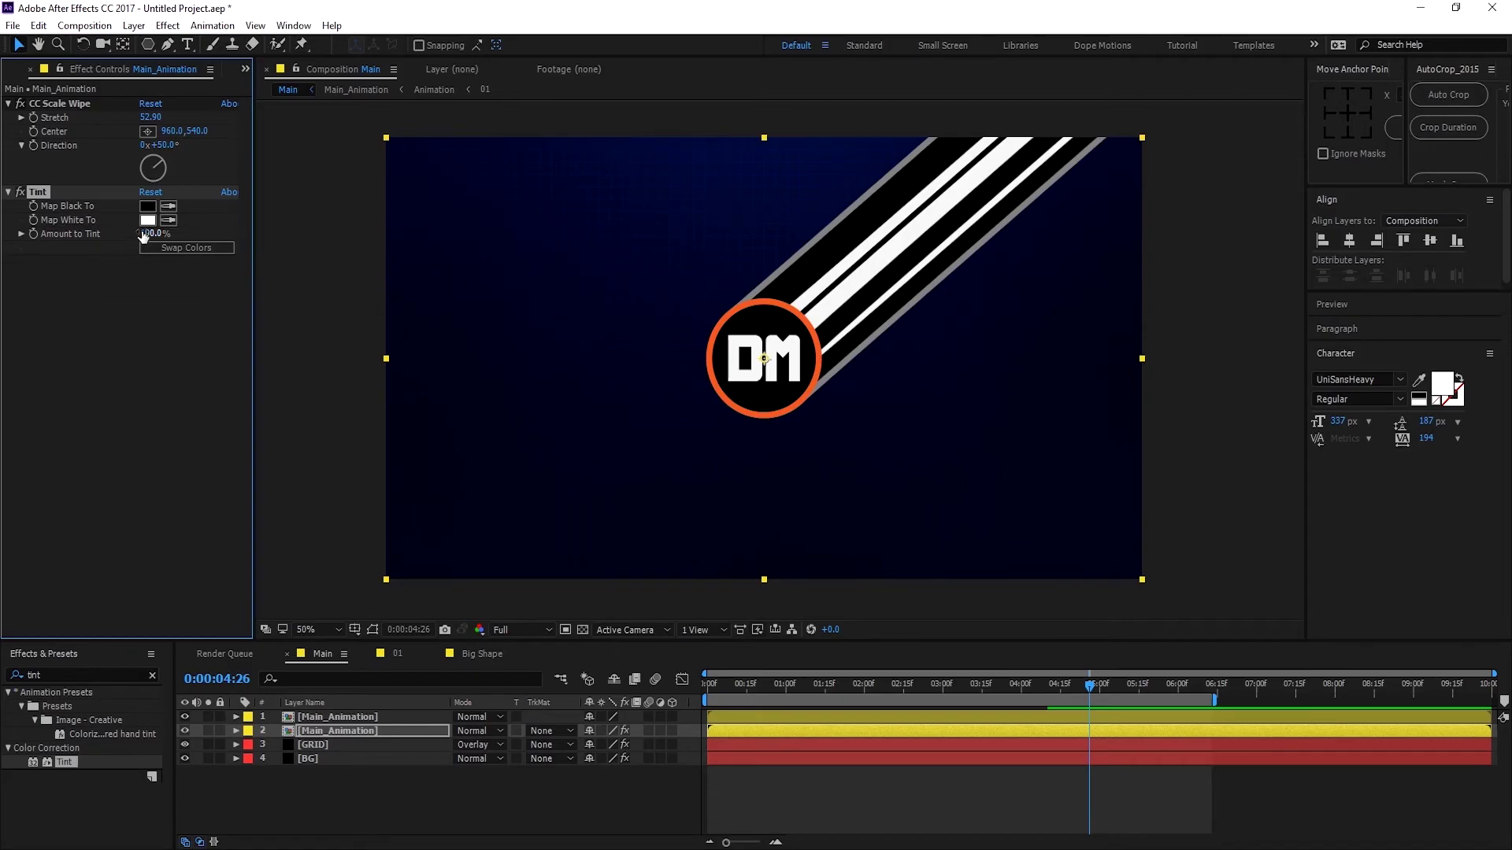
{"action": "left_click", "coordinate": [168, 221]}
{"action": "left_click", "coordinate": [151, 206]}
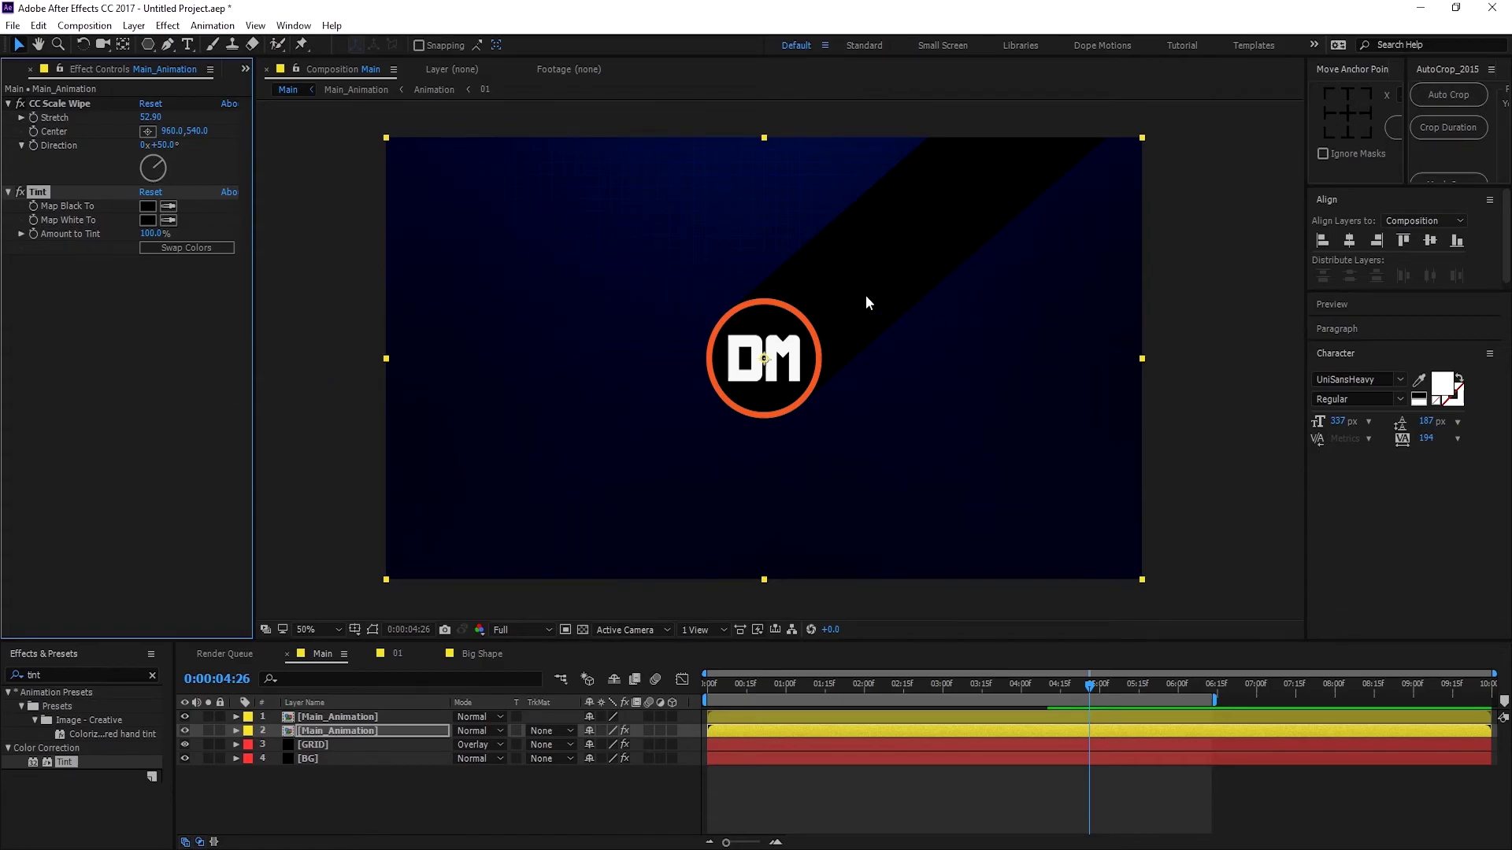
{"action": "left_click_drag", "start_coordinate": [160, 146], "coordinate": [219, 154]}
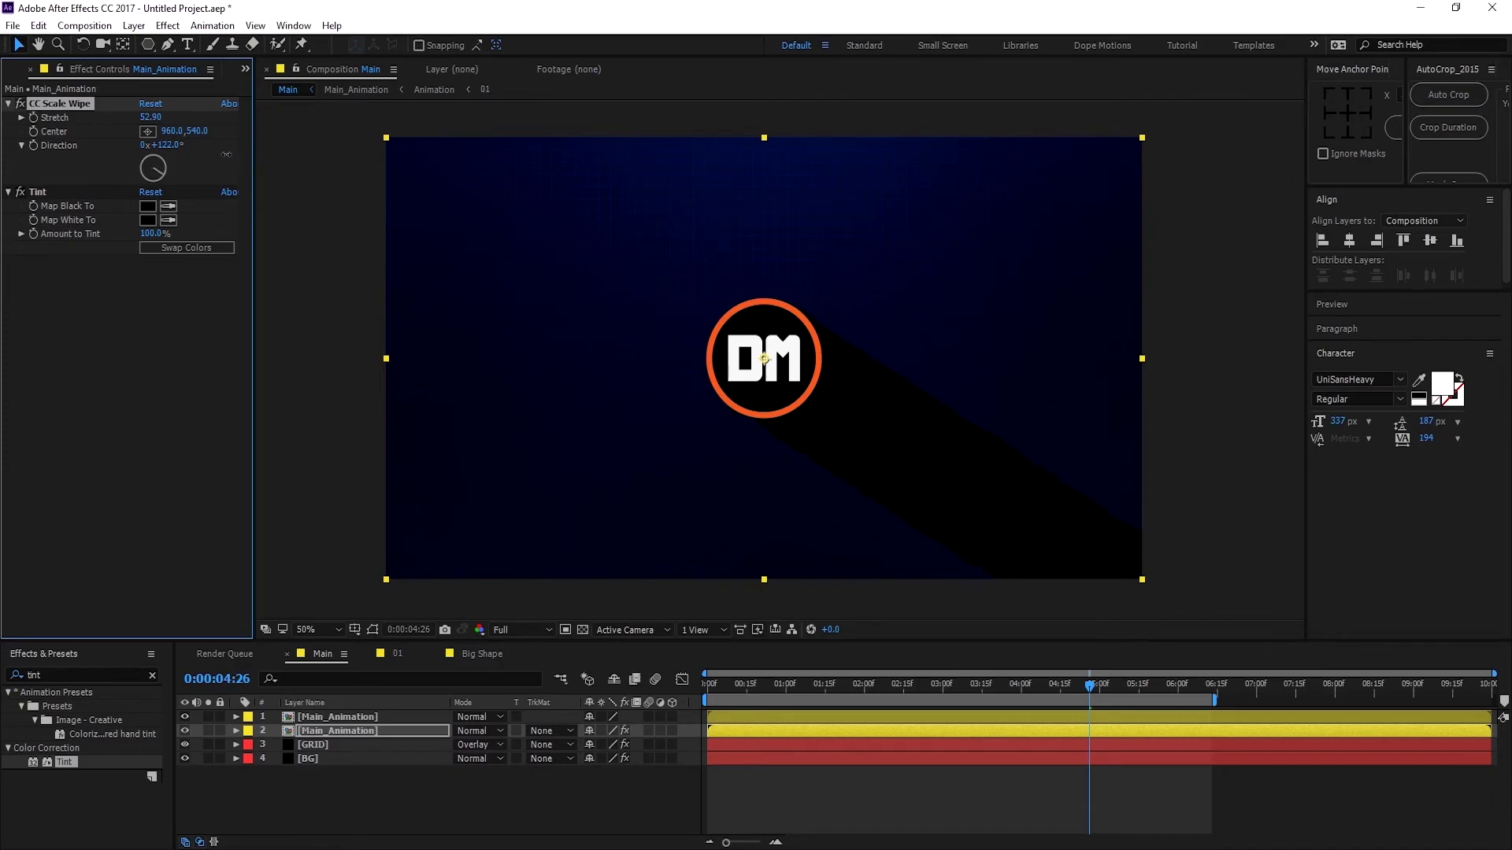
Step: Apply the Linear Wipe transition effect to the lower Main_Animation layer
{"action": "left_click", "coordinate": [339, 731]}
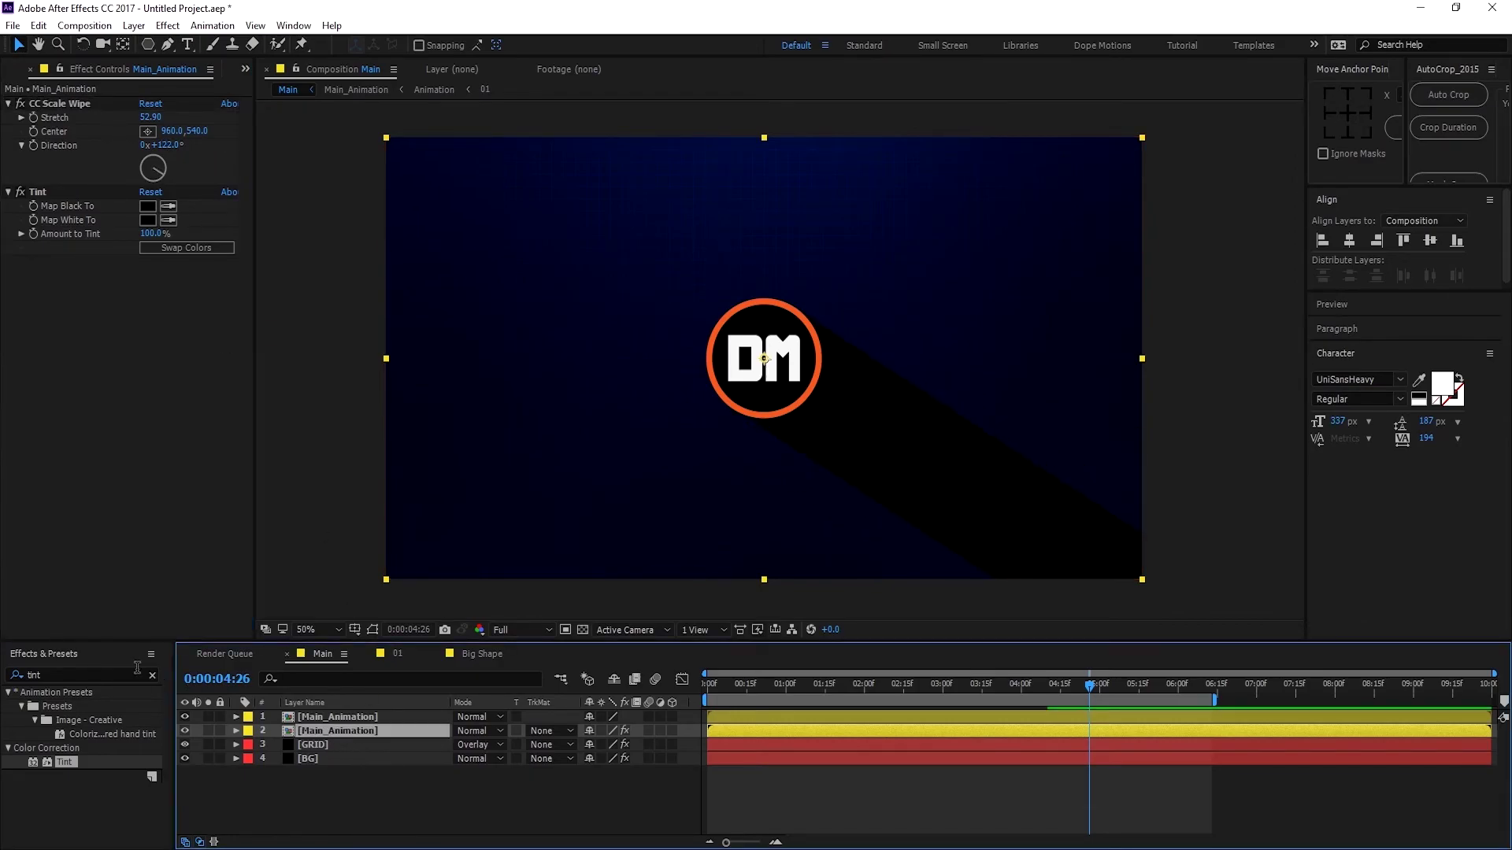
{"action": "left_click", "coordinate": [14, 675]}
{"action": "type", "text": "line"}
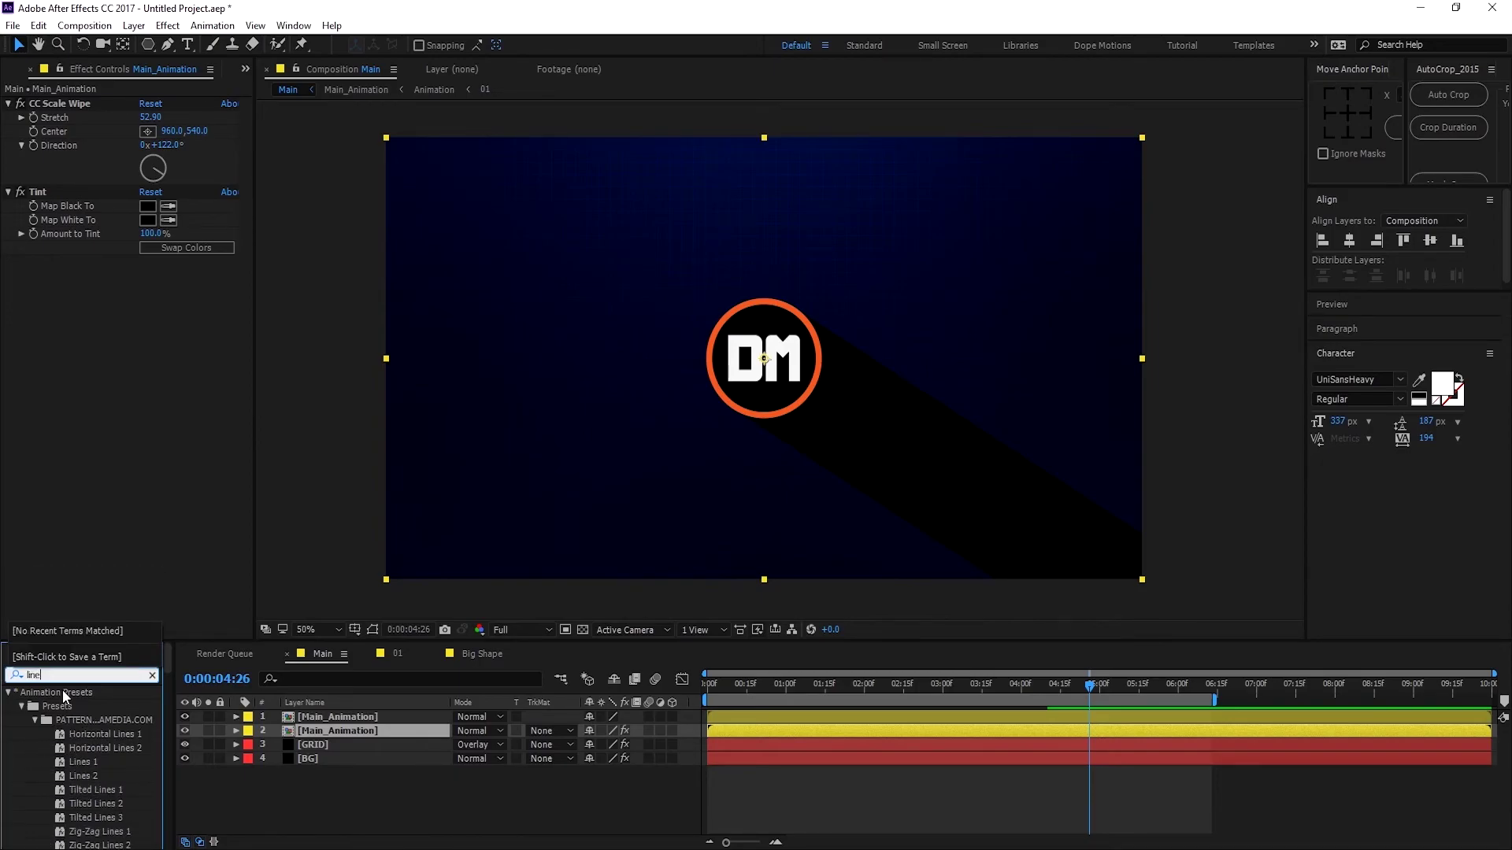
{"action": "type", "text": "ar"}
{"action": "left_click_drag", "start_coordinate": [71, 833], "coordinate": [365, 729]}
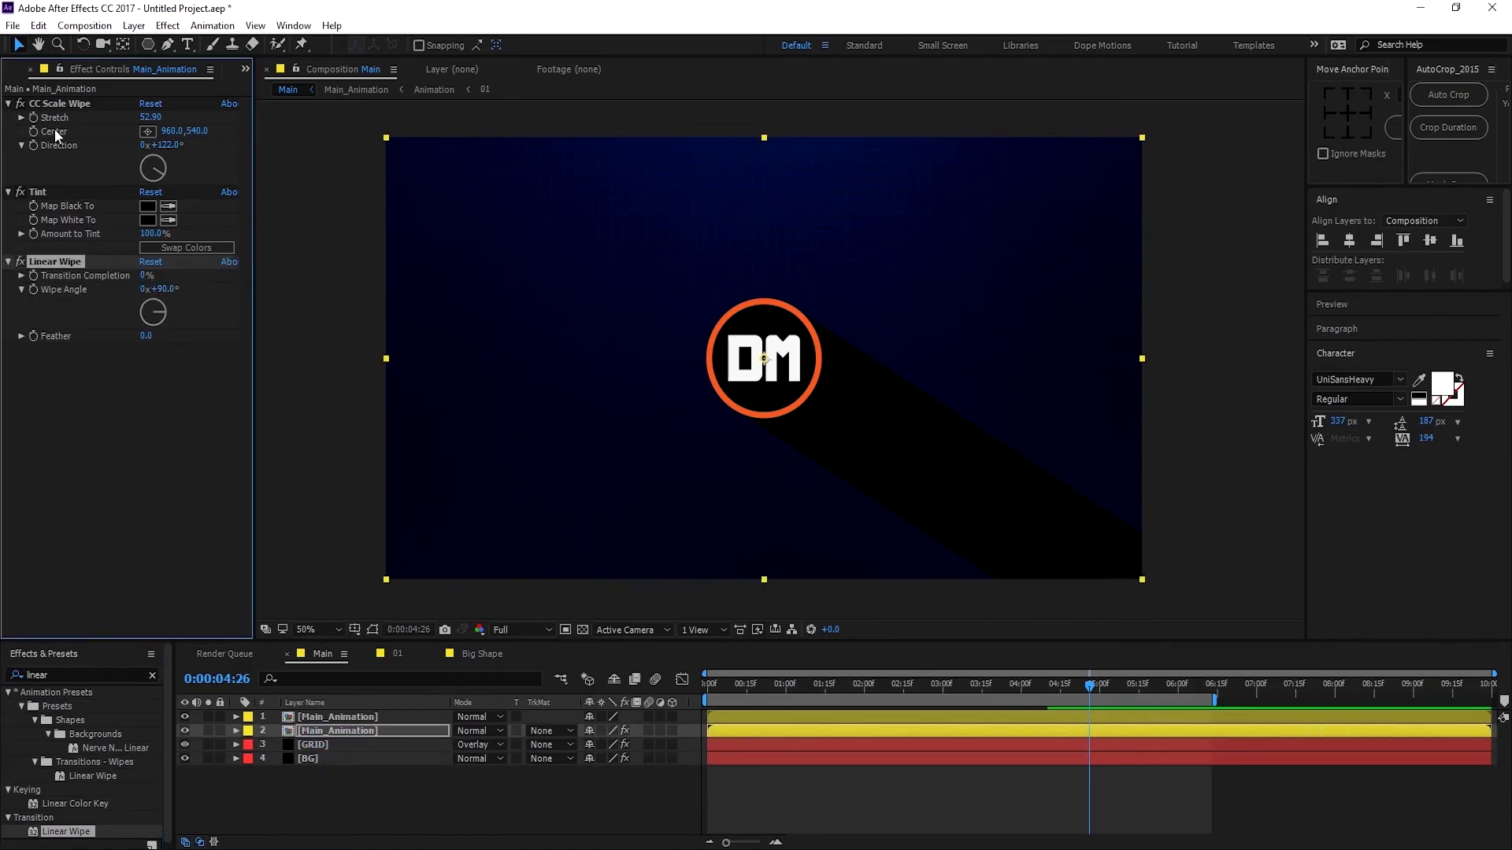
{"action": "left_click", "coordinate": [131, 357]}
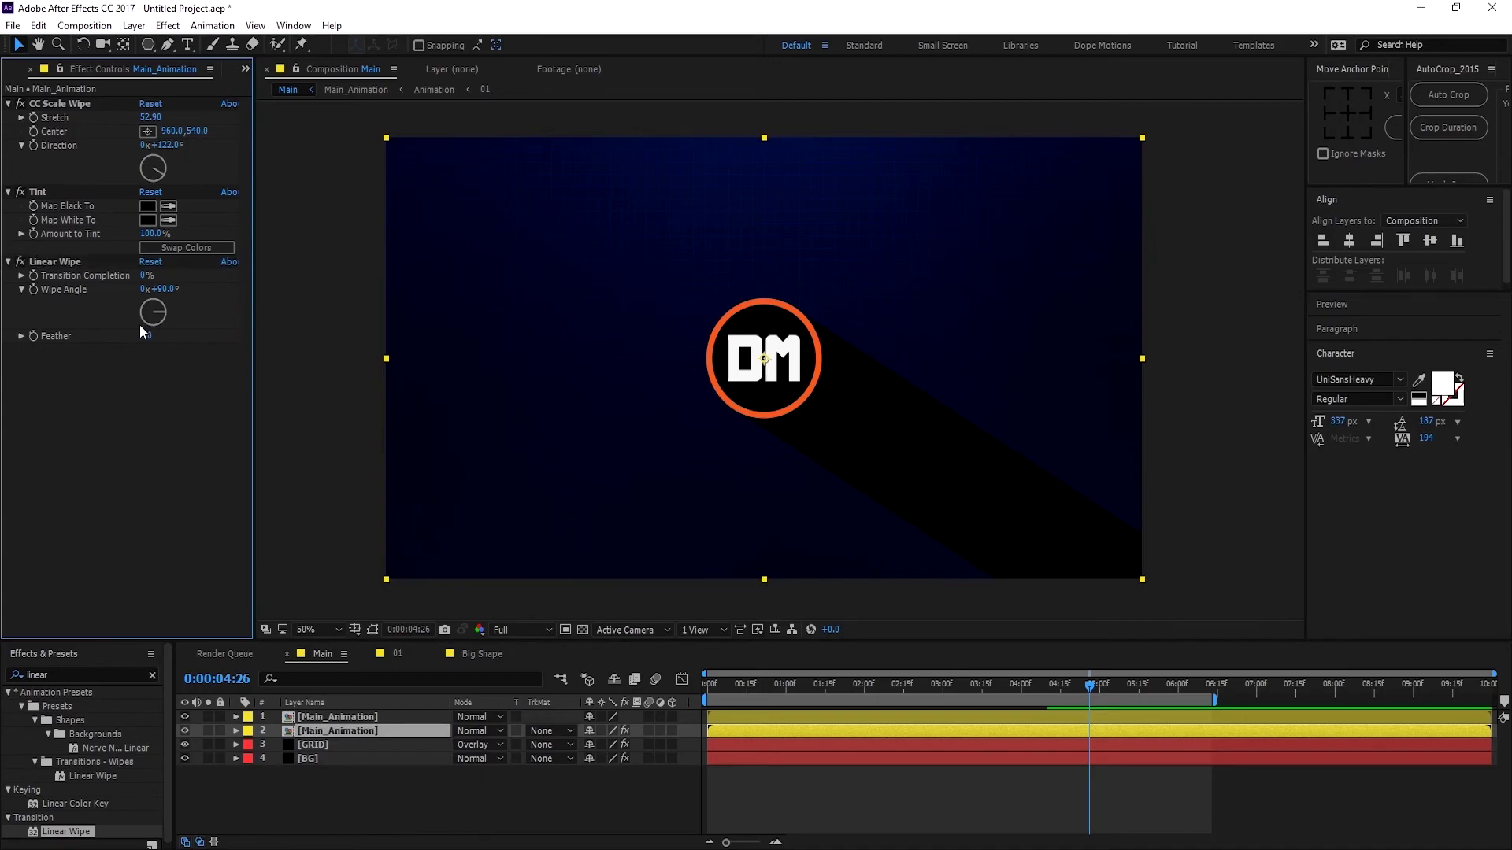
Step: Set the Linear Wipe's Transition Completion to 25% and its Wipe Angle to 307°
{"action": "mouse_move", "coordinate": [165, 291]}
{"action": "left_mouse_down"}
{"action": "mouse_move", "coordinate": [183, 290]}
{"action": "mouse_move", "coordinate": [169, 275]}
{"action": "left_mouse_up"}
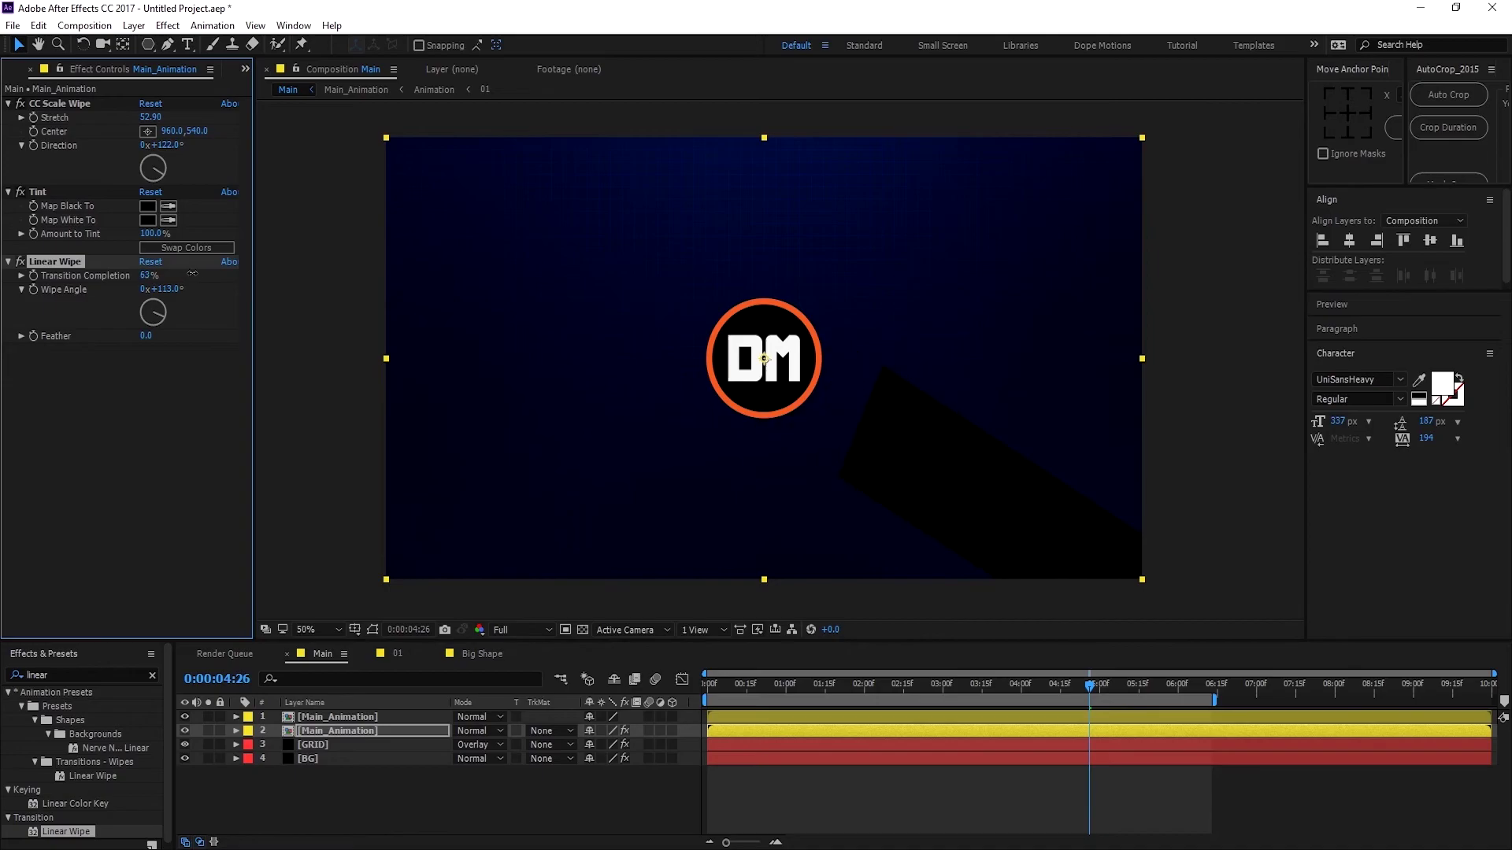
{"action": "left_click_drag", "start_coordinate": [167, 289], "coordinate": [384, 323]}
{"action": "left_click_drag", "start_coordinate": [146, 276], "coordinate": [171, 276]}
{"action": "left_click", "coordinate": [144, 279]}
{"action": "type", "text": "25"}
{"action": "key", "text": "Return"}
{"action": "left_click_drag", "start_coordinate": [164, 289], "coordinate": [148, 288]}
Step: Set the Linear Wipe's Feather to 1000 to soften the end of the long shadow
{"action": "left_click", "coordinate": [145, 336]}
{"action": "type", "text": "100"}
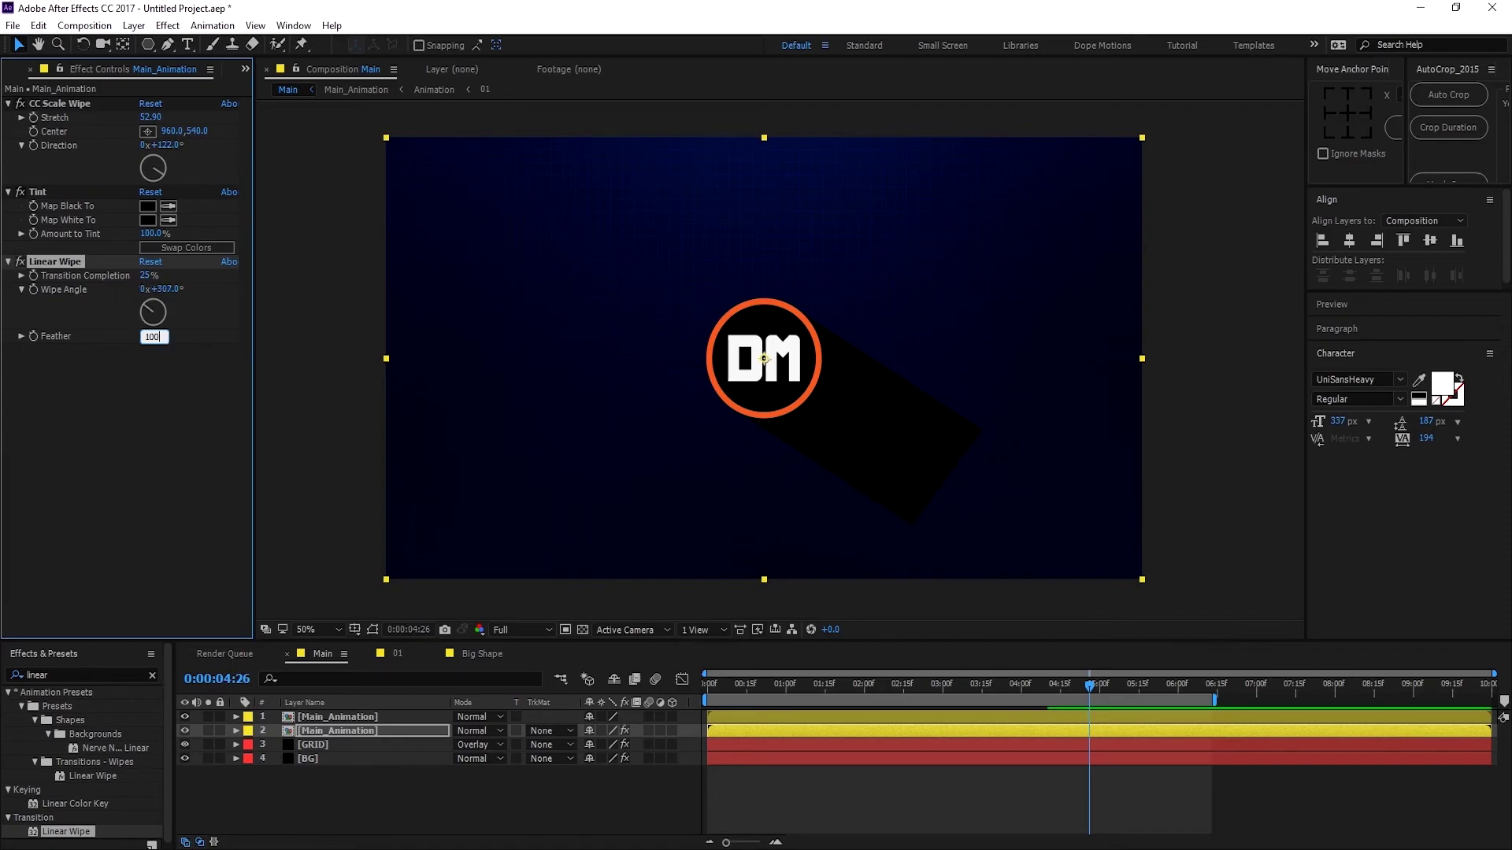
{"action": "type", "text": "0"}
{"action": "key", "text": "Return"}
Step: Lower the opacity of the shadow copy of Main_Animation to 34%
{"action": "left_click", "coordinate": [326, 730]}
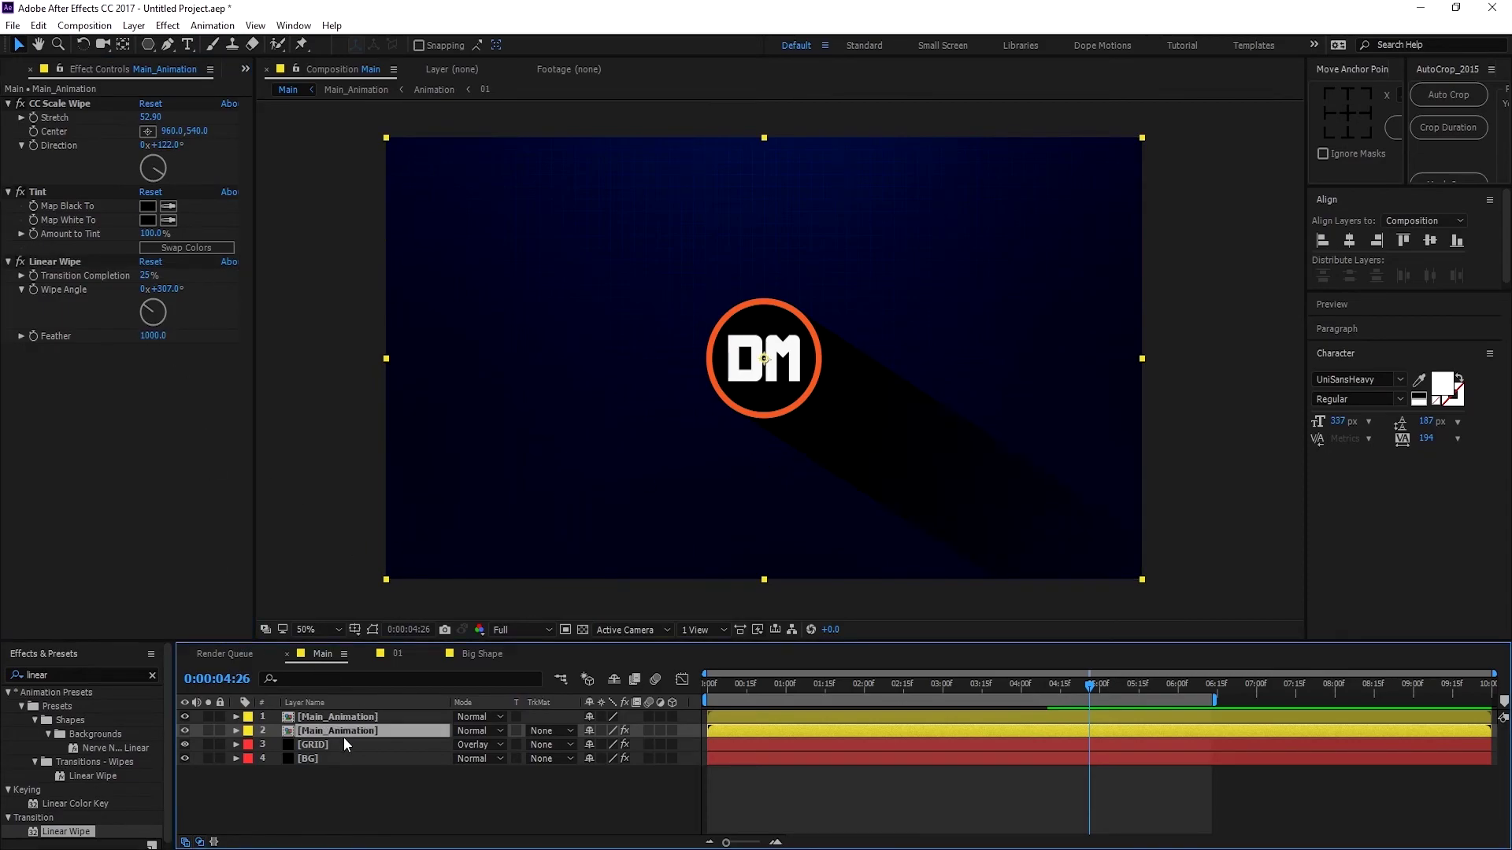
{"action": "key", "text": "t"}
{"action": "left_click_drag", "start_coordinate": [595, 744], "coordinate": [553, 753]}
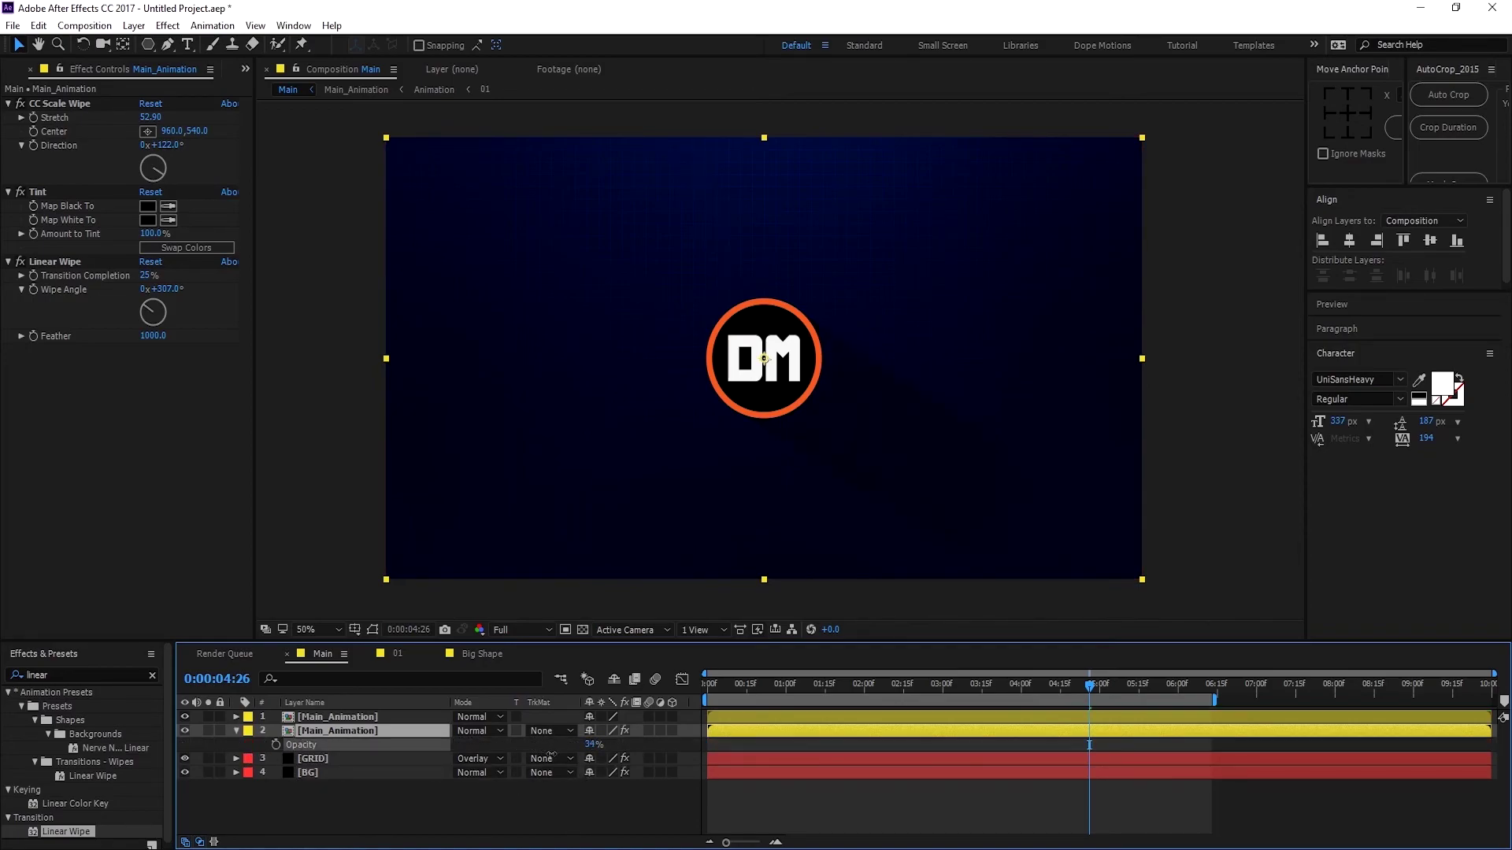
{"action": "left_click", "coordinate": [646, 799]}
Step: Extend the work area's end to about 07:00 and preview the animation from the start
{"action": "left_click_drag", "start_coordinate": [1020, 685], "coordinate": [696, 663]}
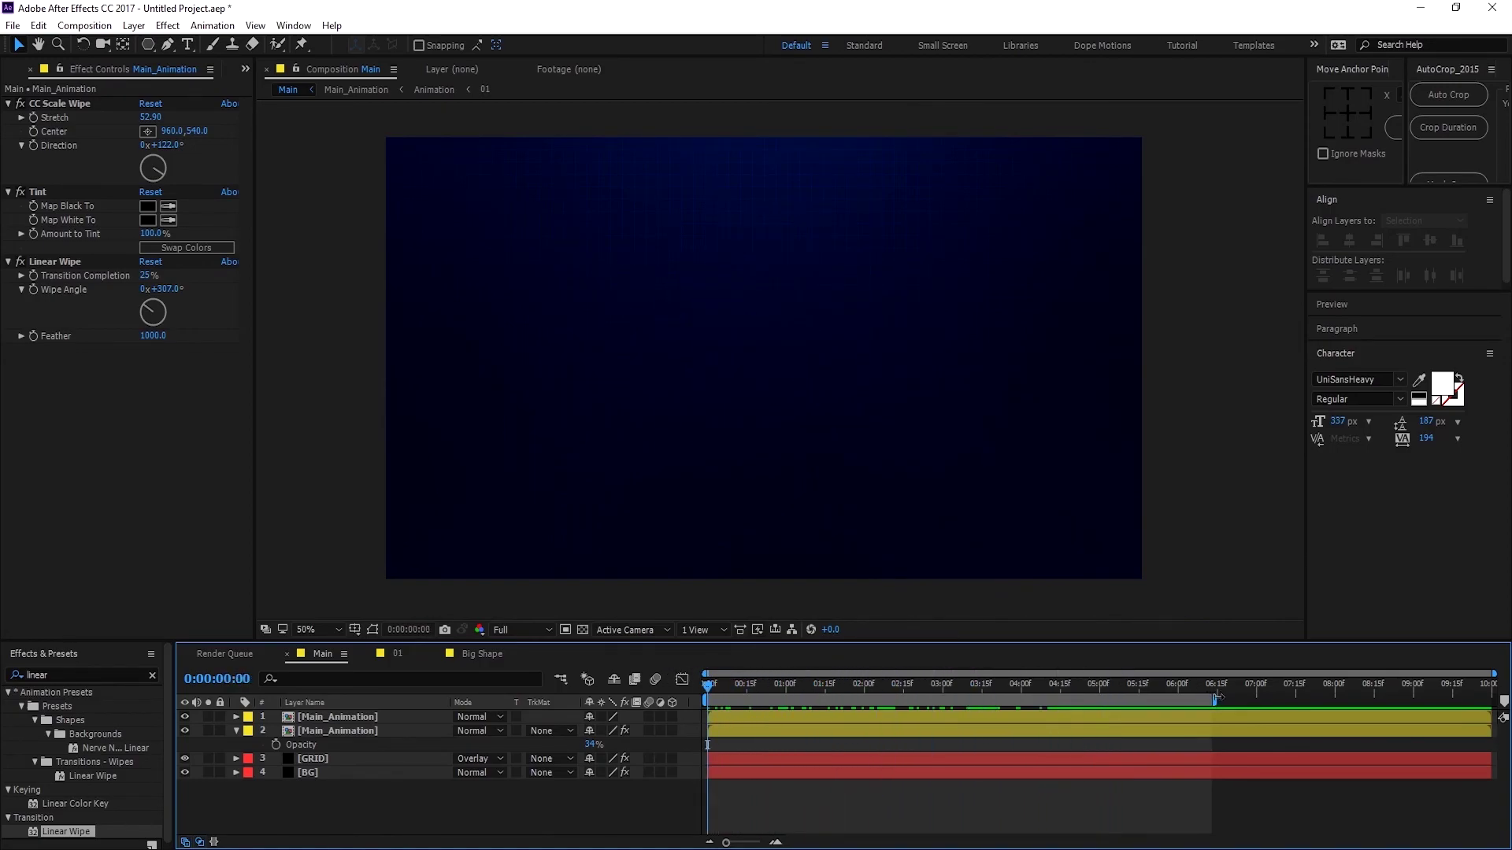
{"action": "left_click_drag", "start_coordinate": [1215, 698], "coordinate": [1256, 698]}
{"action": "key", "text": "space"}
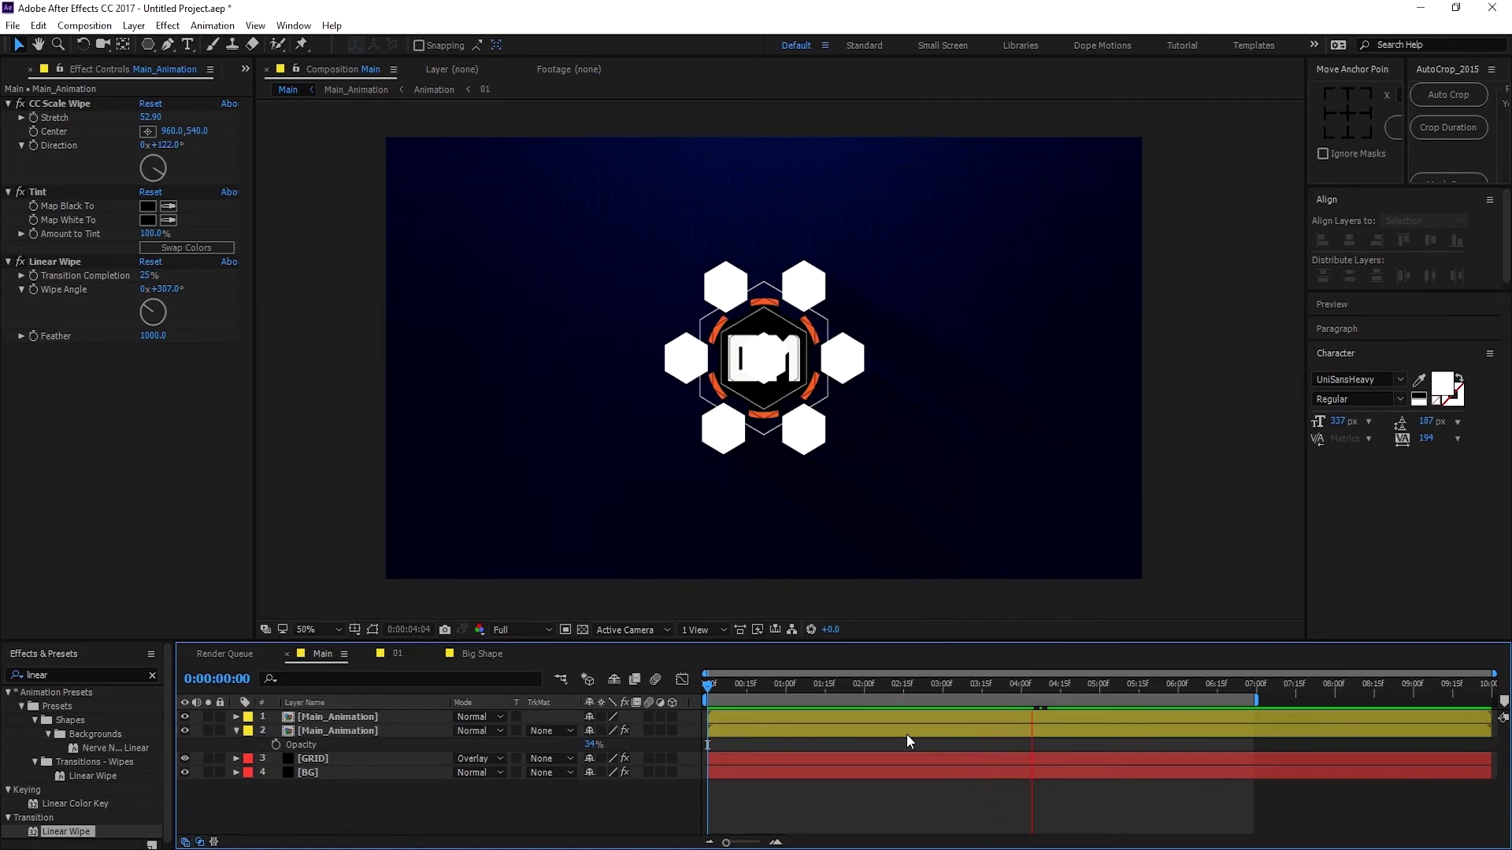
{"action": "left_click", "coordinate": [911, 684]}
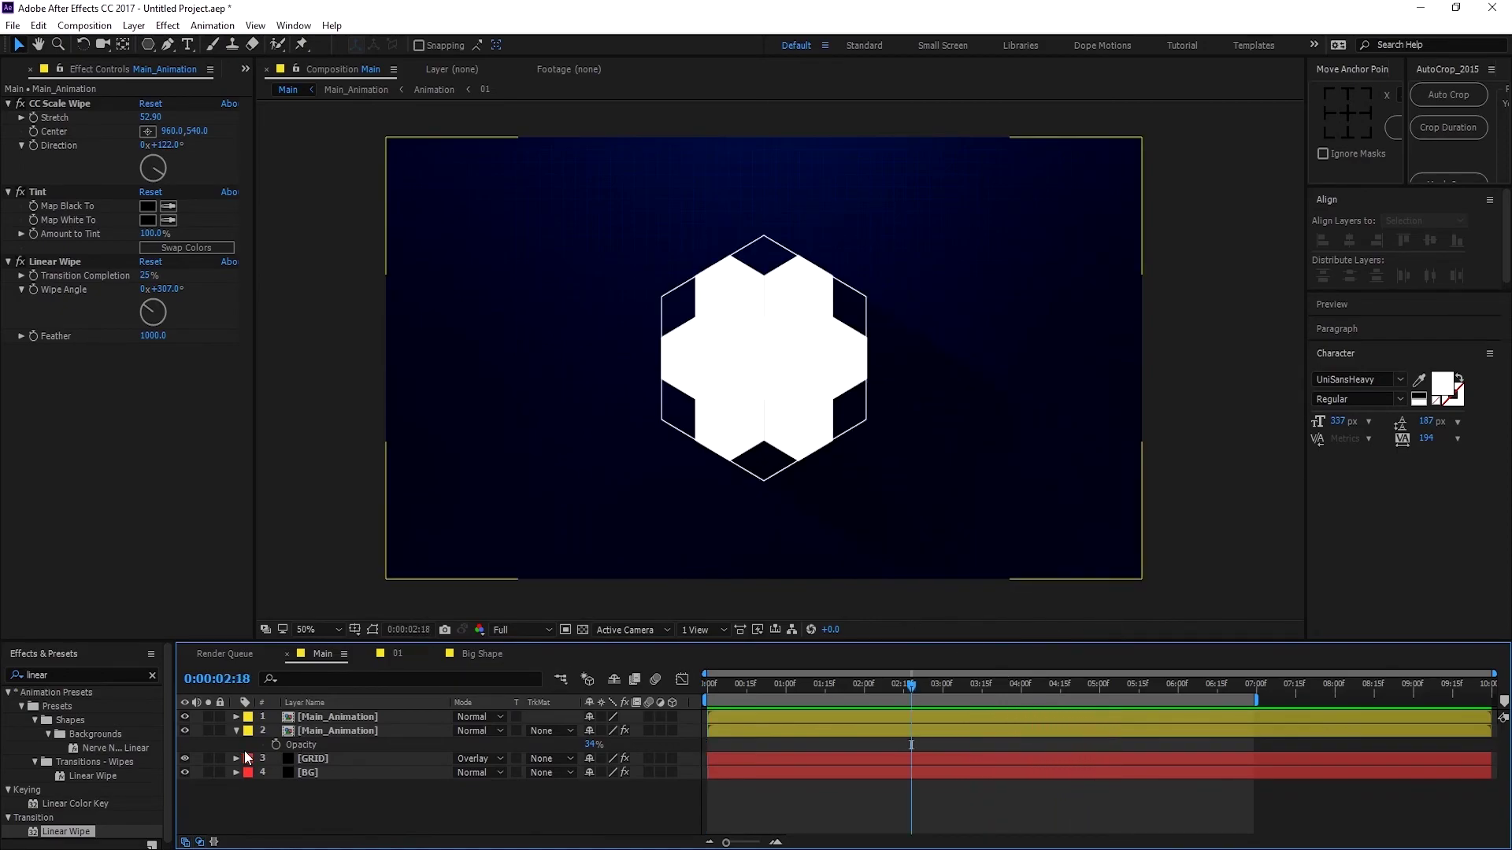
Step: Add an adjustment layer above all the other layers and name it CC
{"action": "left_click", "coordinate": [236, 731]}
{"action": "right_click", "coordinate": [310, 778]}
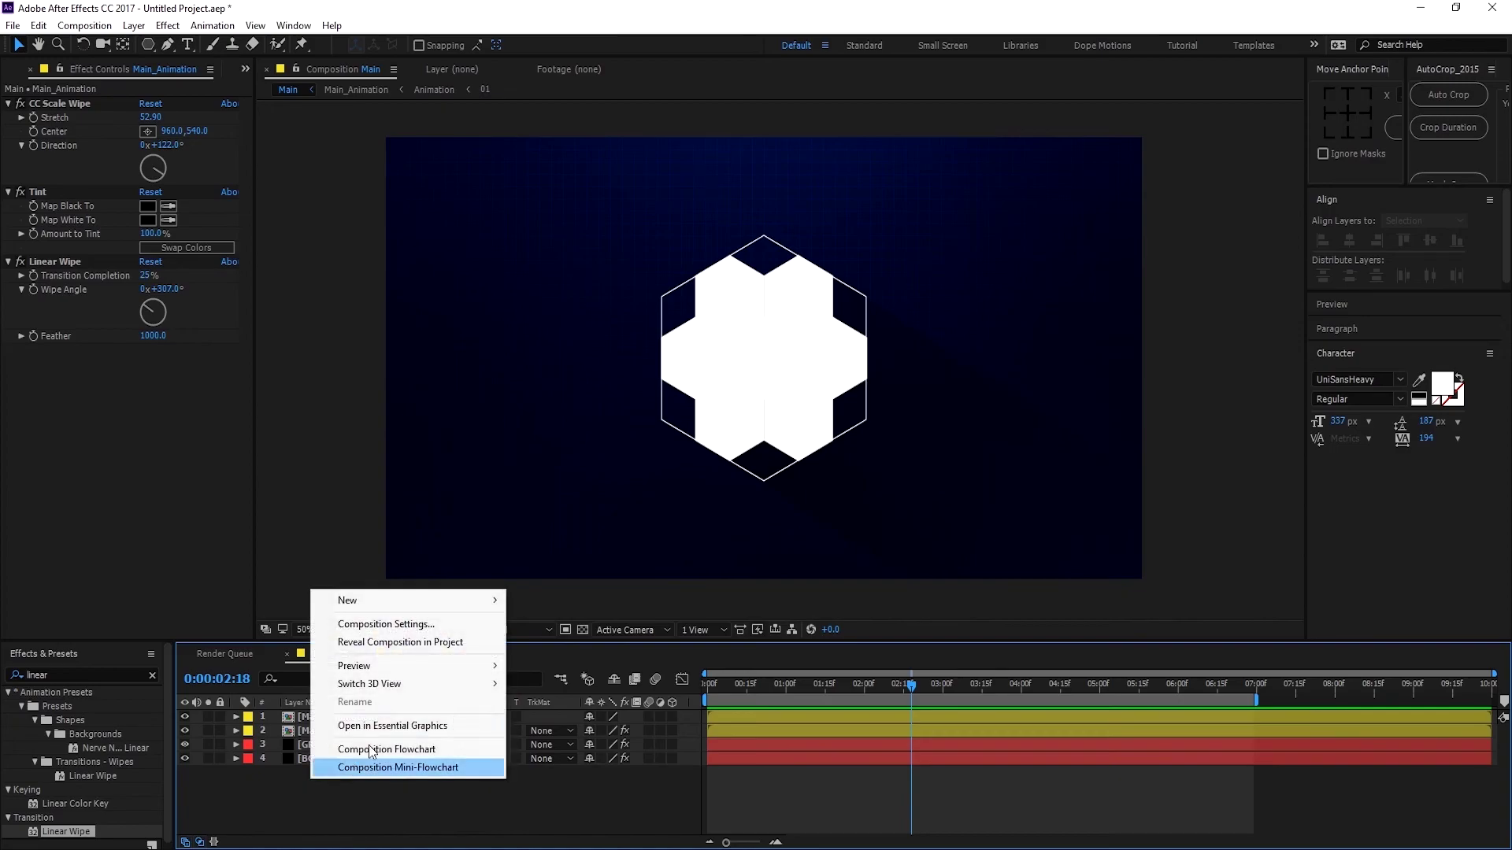
{"action": "mouse_move", "coordinate": [496, 601]}
{"action": "left_click", "coordinate": [566, 732]}
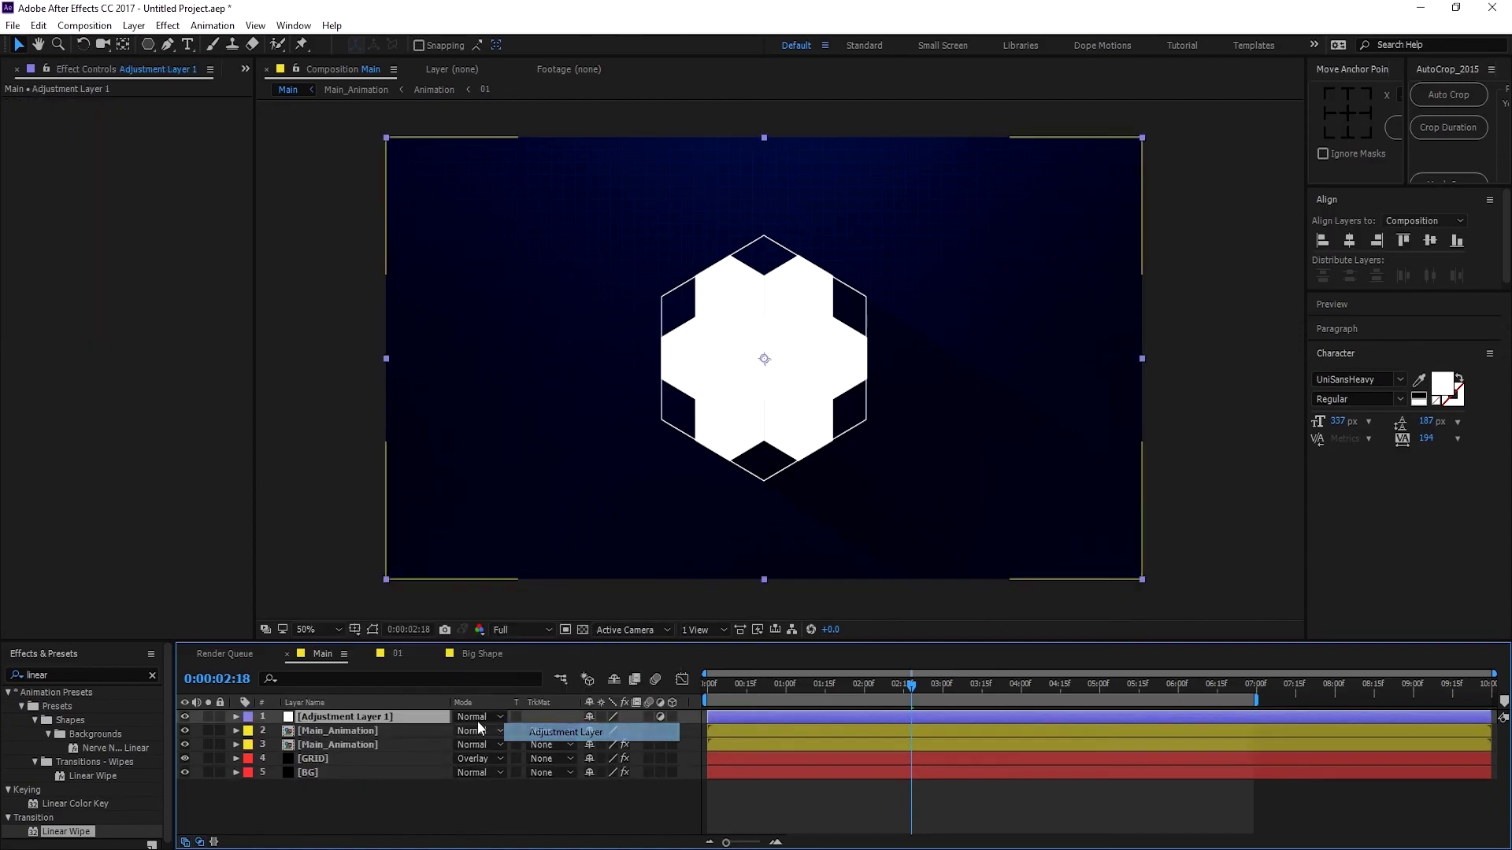
{"action": "key", "text": "Return"}
{"action": "type", "text": "CC"}
{"action": "key", "text": "Return"}
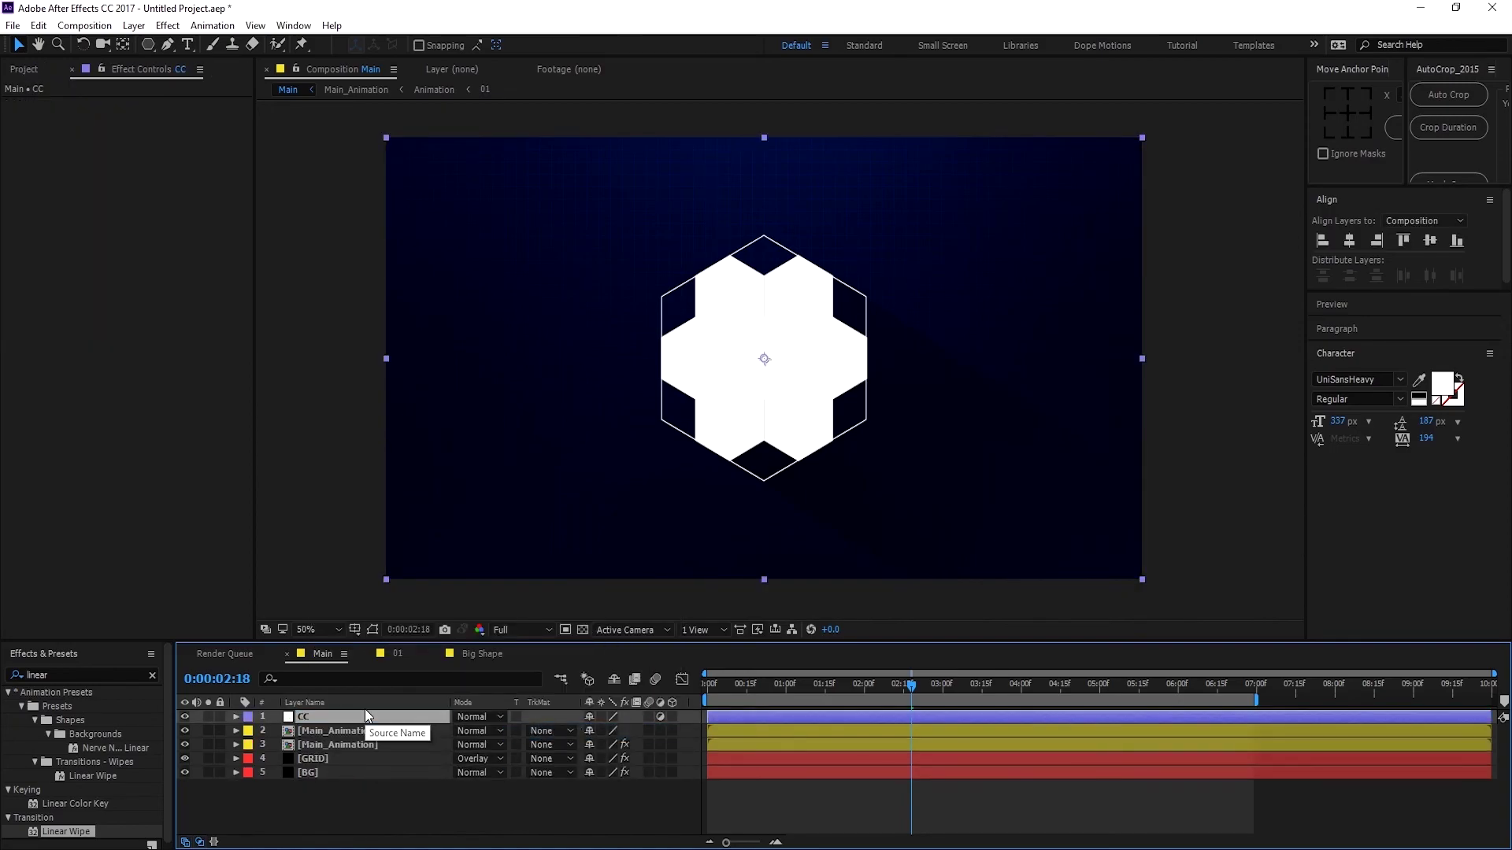
Step: Apply the Curves color correction effect to the CC adjustment layer
{"action": "double_click", "coordinate": [54, 678]}
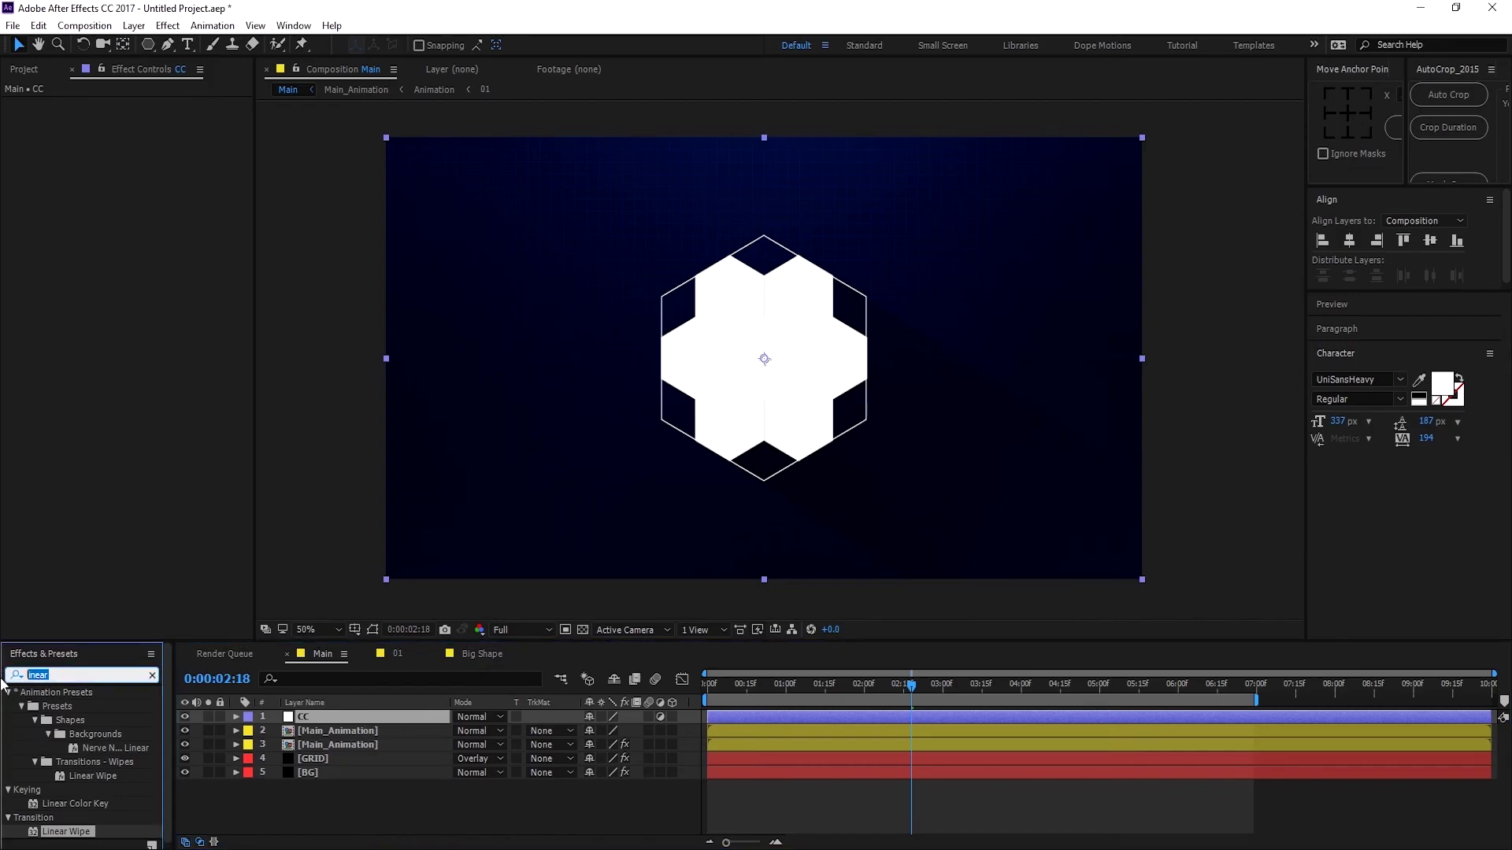
{"action": "type", "text": "curb"}
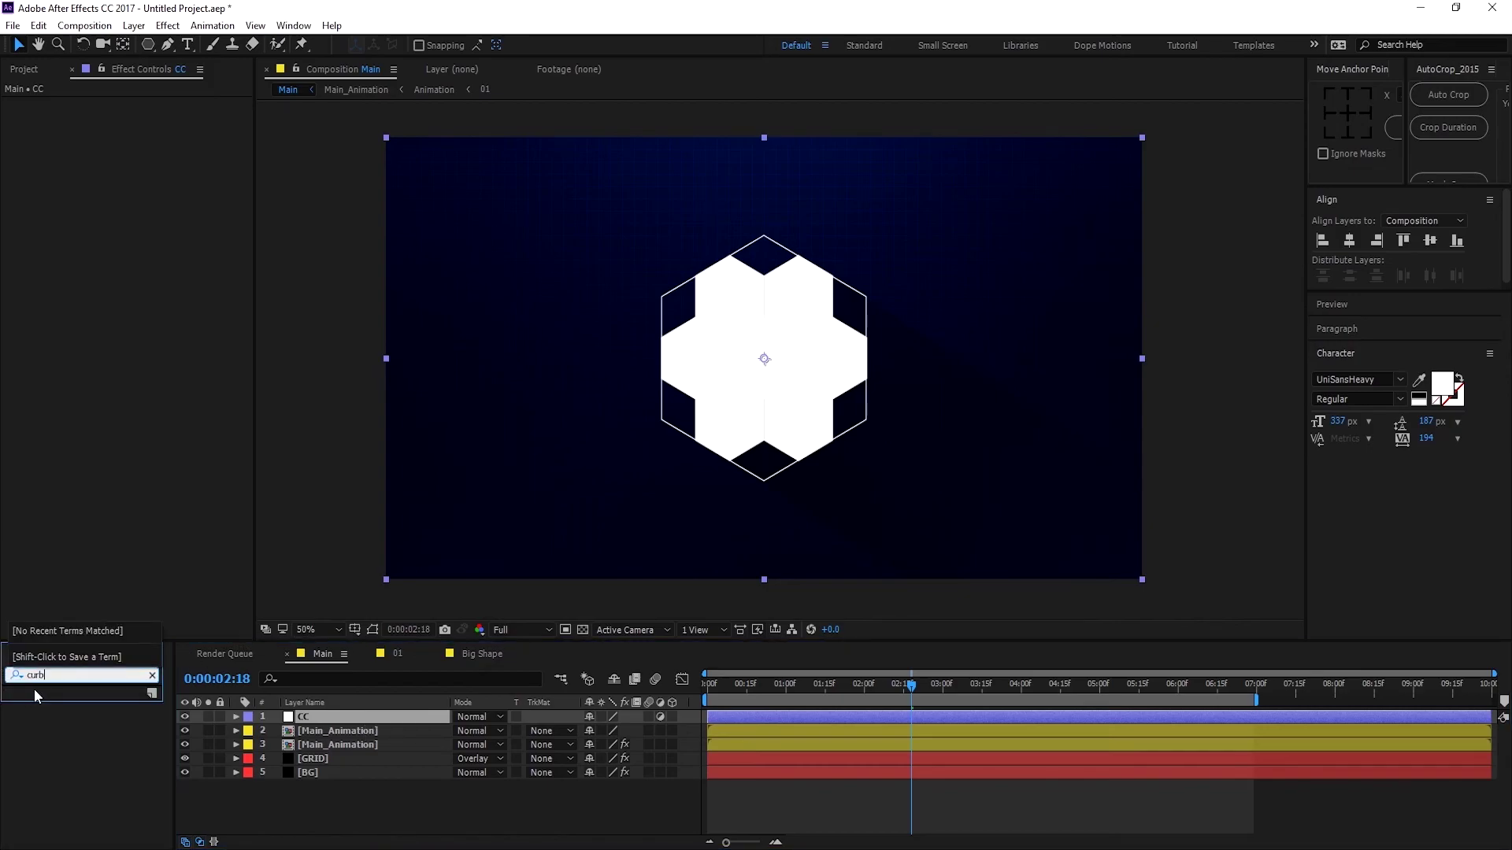
{"action": "key", "text": "BackSpace"}
{"action": "type", "text": "v"}
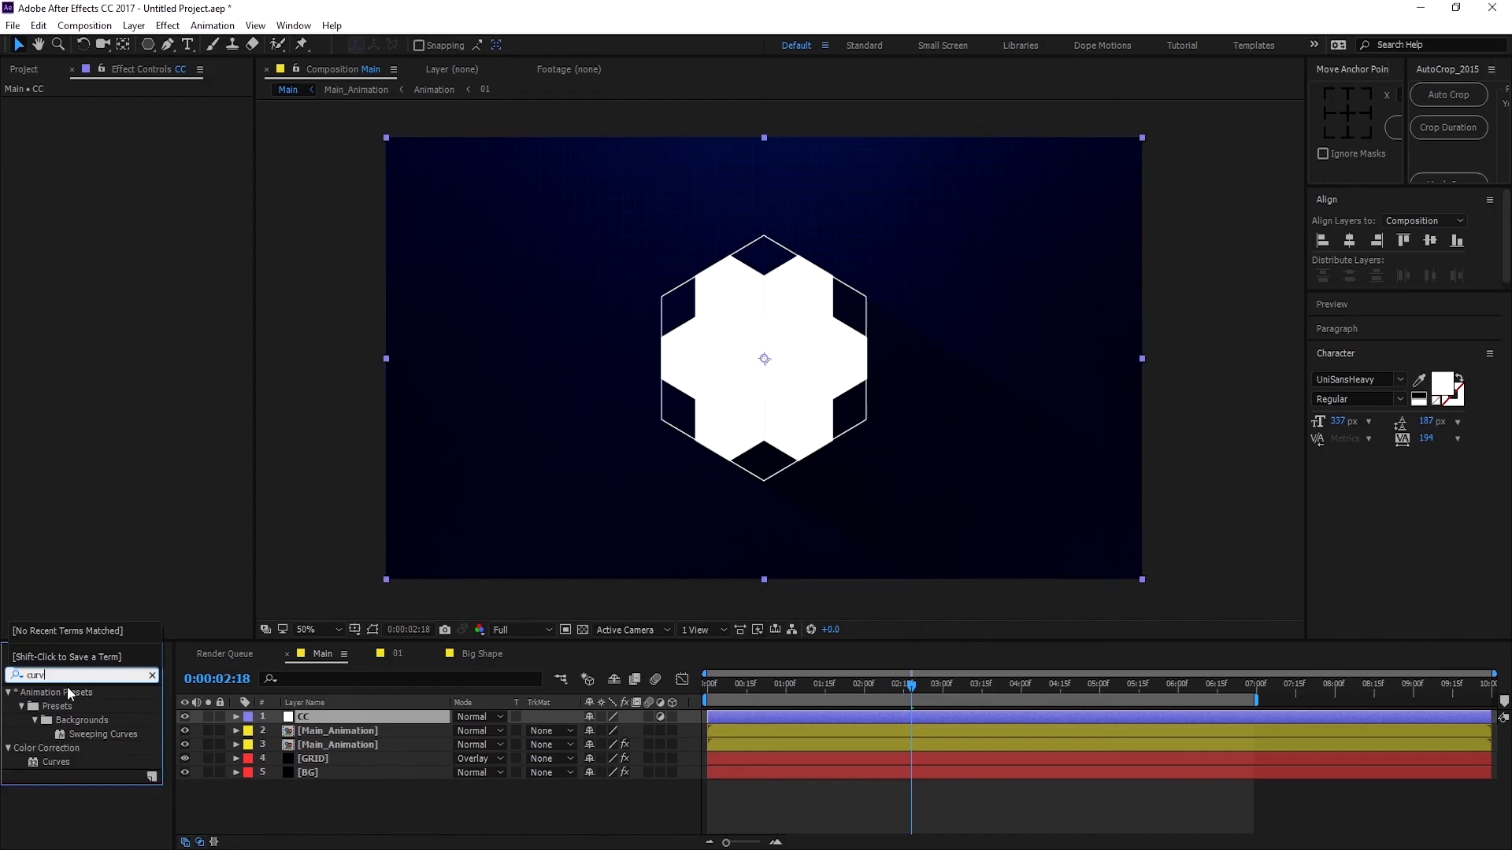
{"action": "left_click_drag", "start_coordinate": [47, 750], "coordinate": [348, 723]}
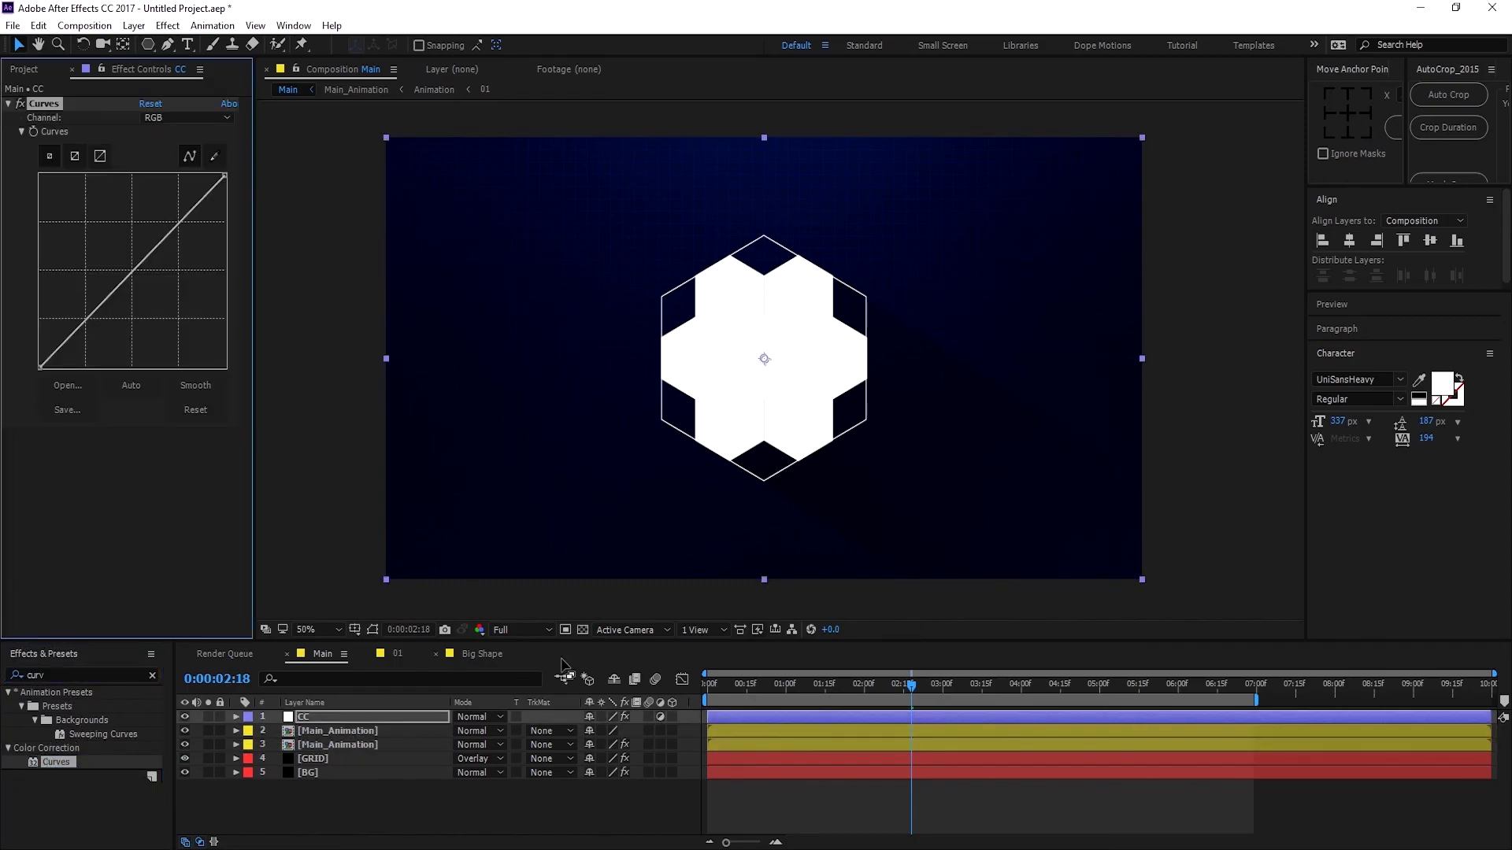
Step: Shape the RGB curve into a slight S for contrast and raise the midtones of the Blue channel curve
{"action": "mouse_move", "coordinate": [84, 323]}
{"action": "left_mouse_down"}
{"action": "mouse_move", "coordinate": [88, 345]}
{"action": "mouse_move", "coordinate": [84, 326]}
{"action": "left_mouse_up"}
{"action": "left_click_drag", "start_coordinate": [163, 241], "coordinate": [161, 231]}
{"action": "left_click", "coordinate": [176, 118]}
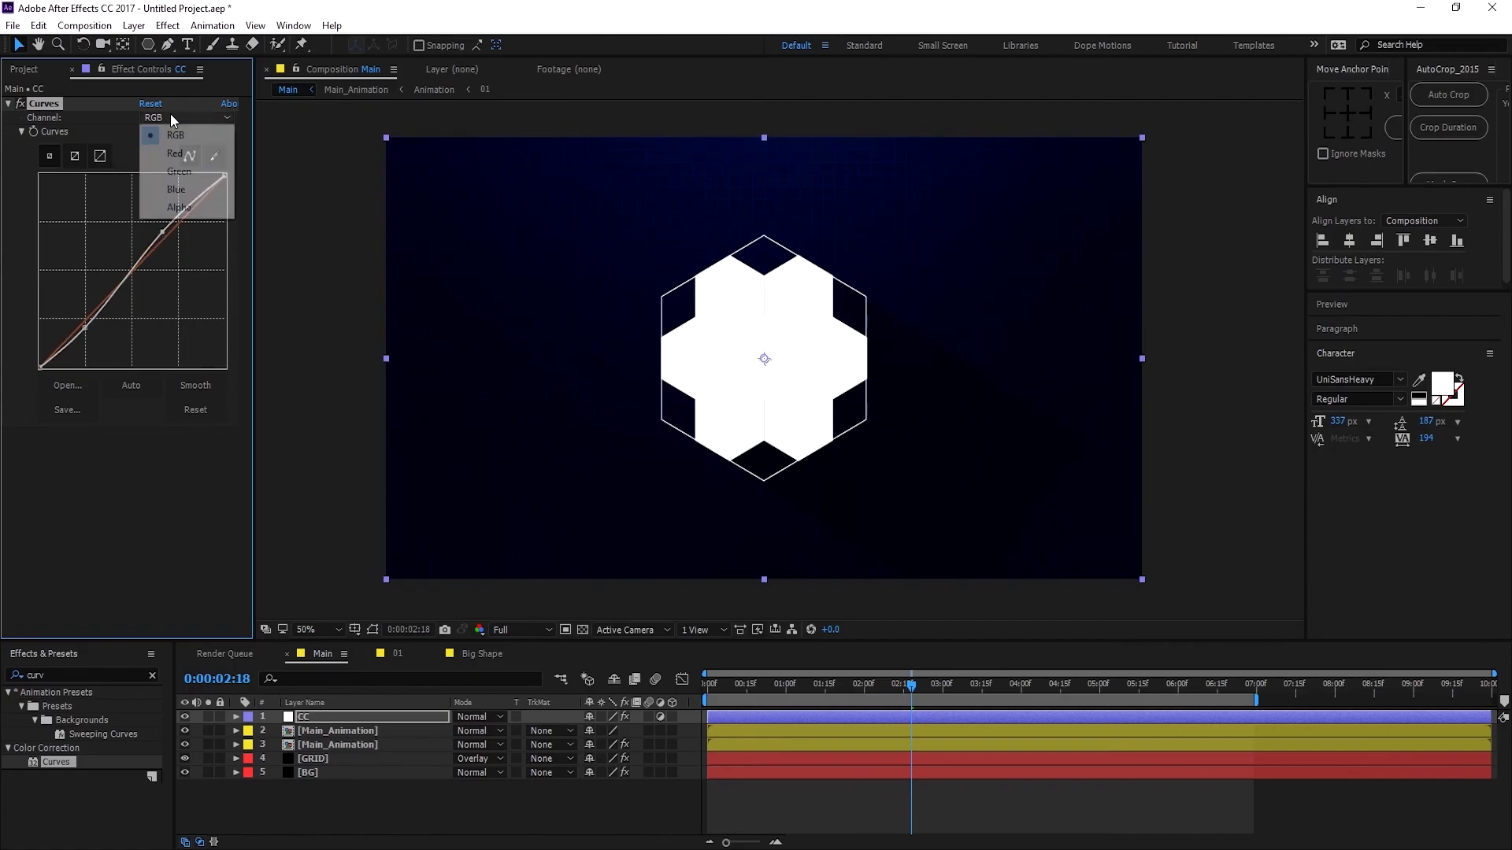
{"action": "left_click", "coordinate": [178, 191]}
{"action": "left_click_drag", "start_coordinate": [125, 279], "coordinate": [118, 274]}
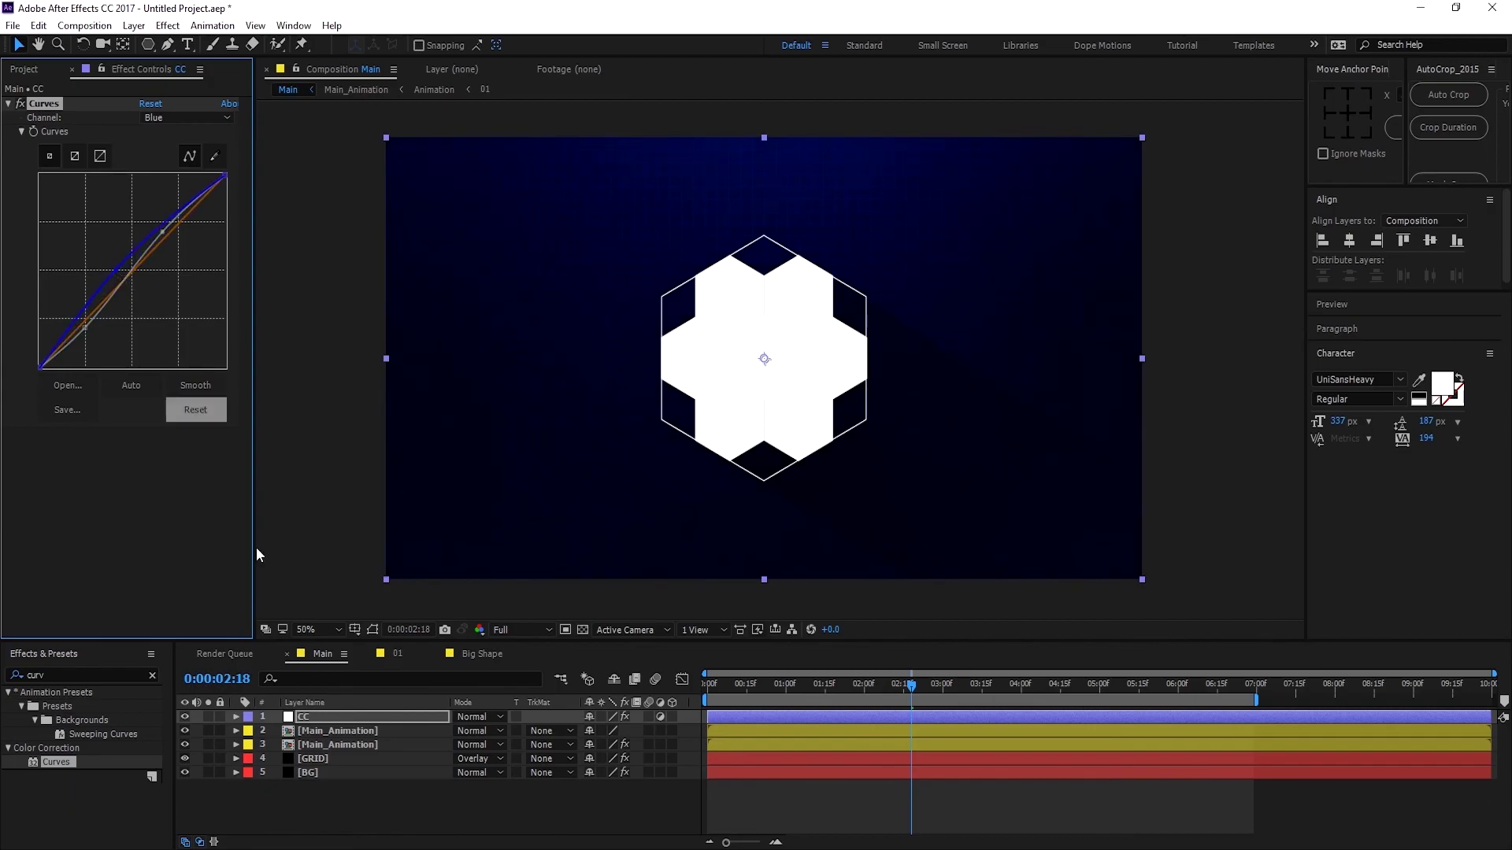
{"action": "left_click", "coordinate": [374, 800]}
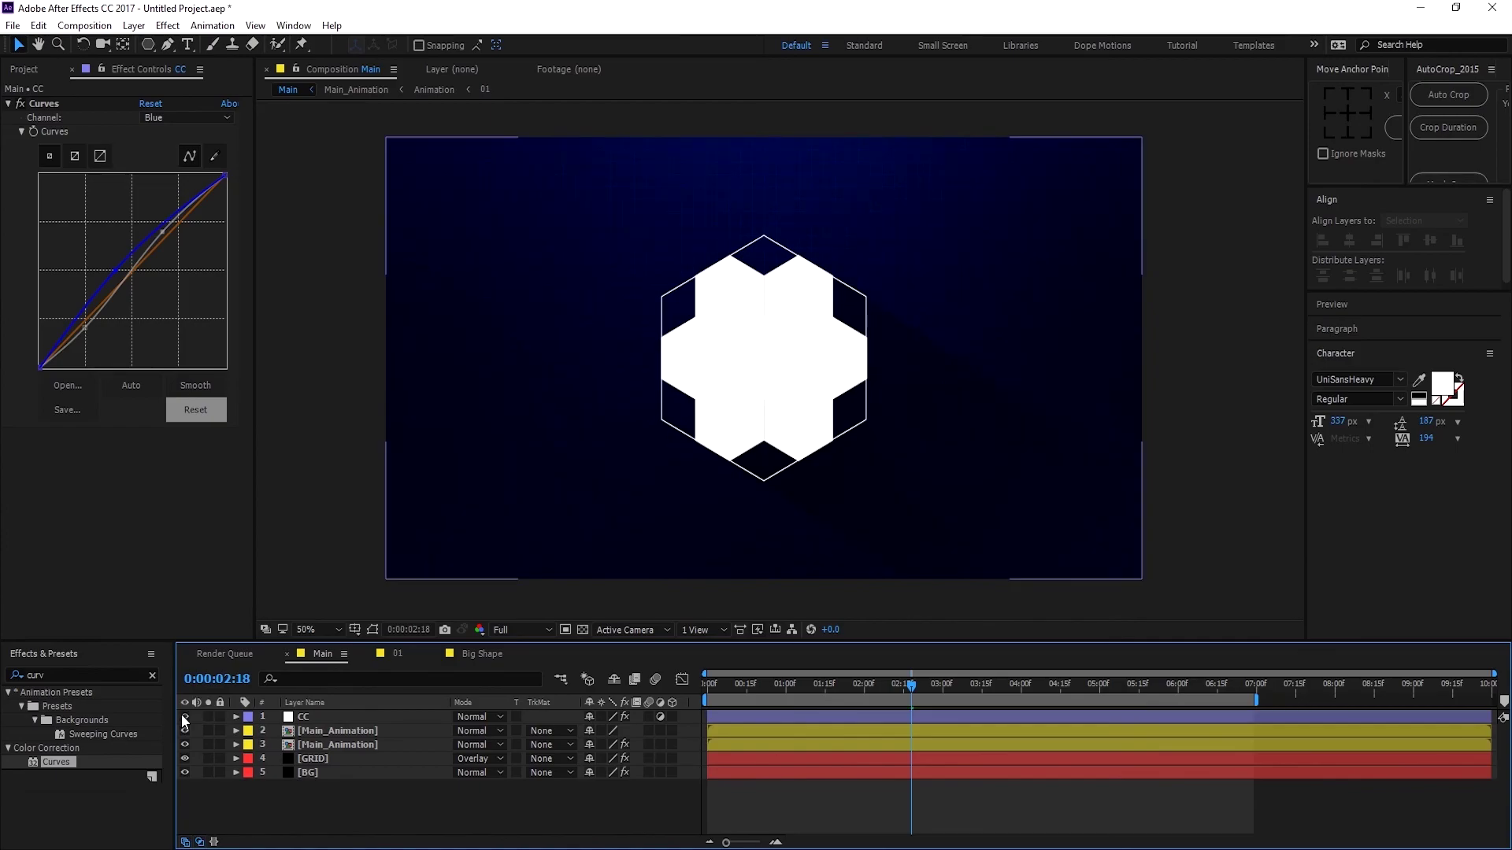
Step: Apply the Stylize Glow effect to the CC adjustment layer, with the current time at the finished DM logo
{"action": "left_click", "coordinate": [884, 685]}
{"action": "left_click_drag", "start_coordinate": [906, 686], "coordinate": [1047, 678]}
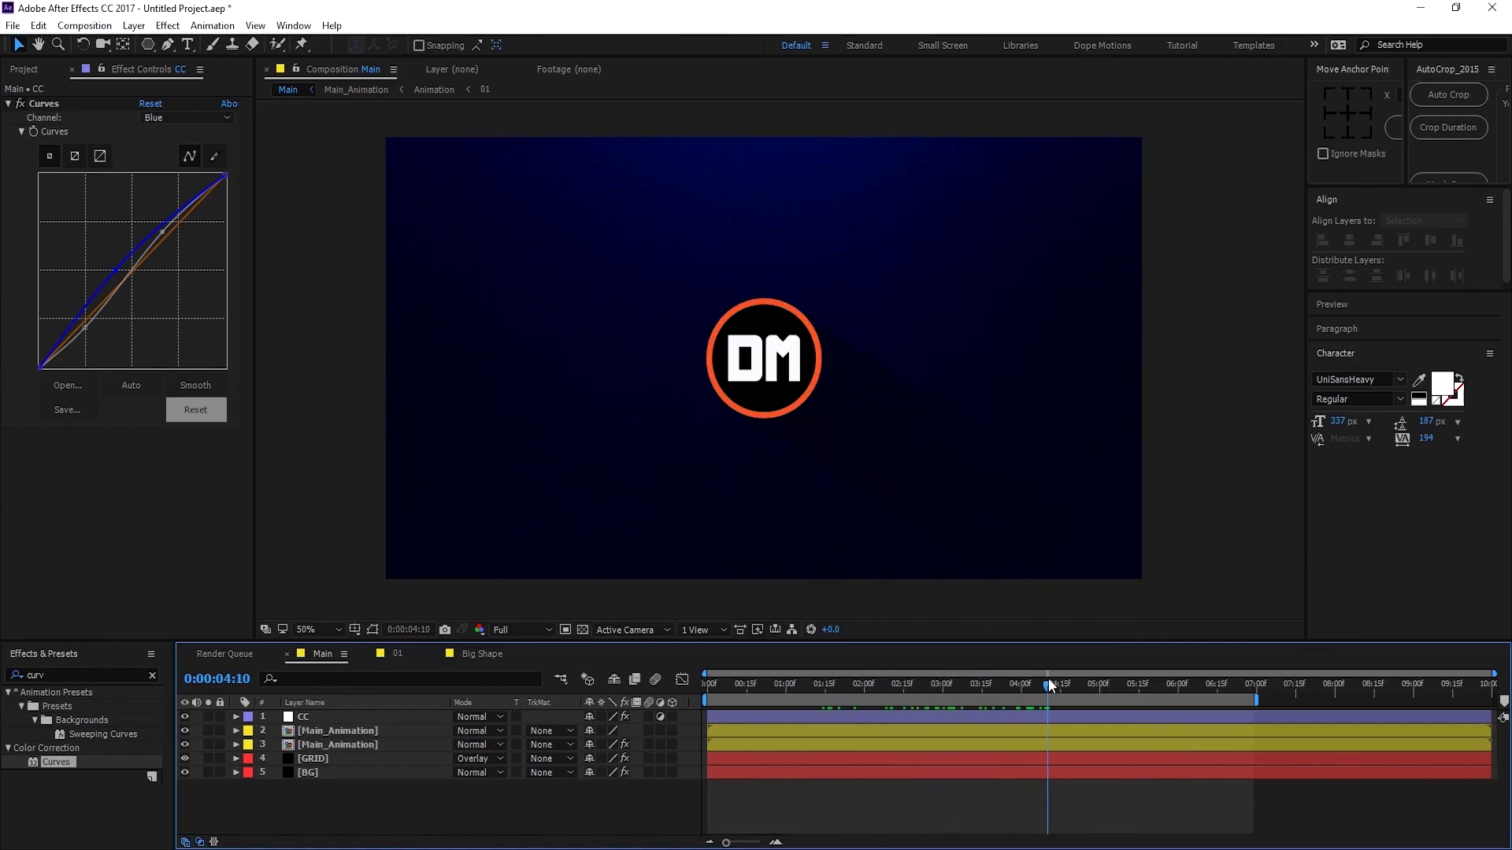
{"action": "left_click", "coordinate": [326, 716]}
{"action": "key", "text": "ctrl+space"}
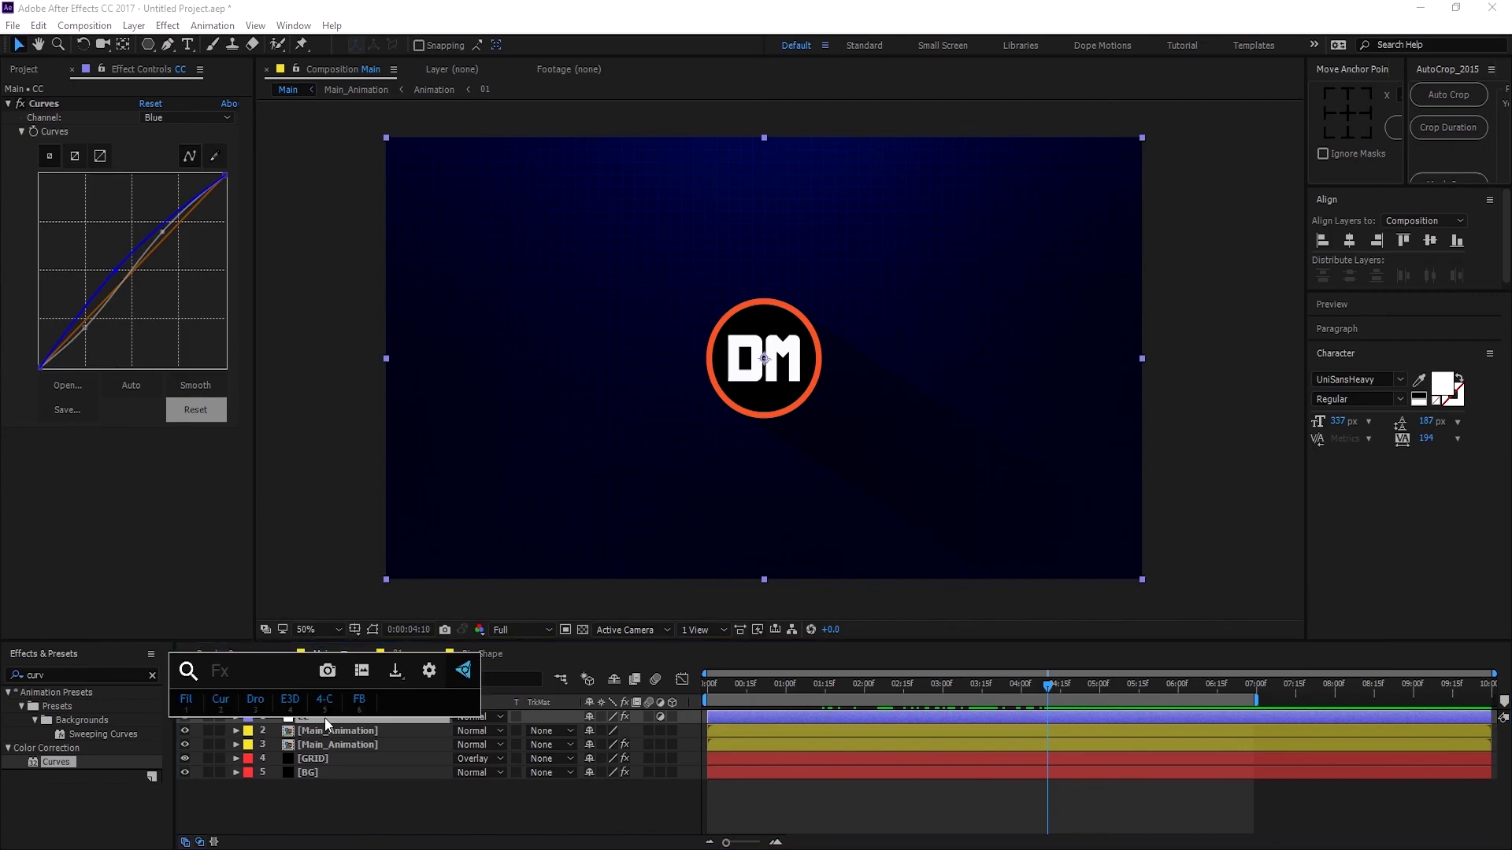
{"action": "key", "text": "Escape"}
{"action": "left_click", "coordinate": [70, 675]}
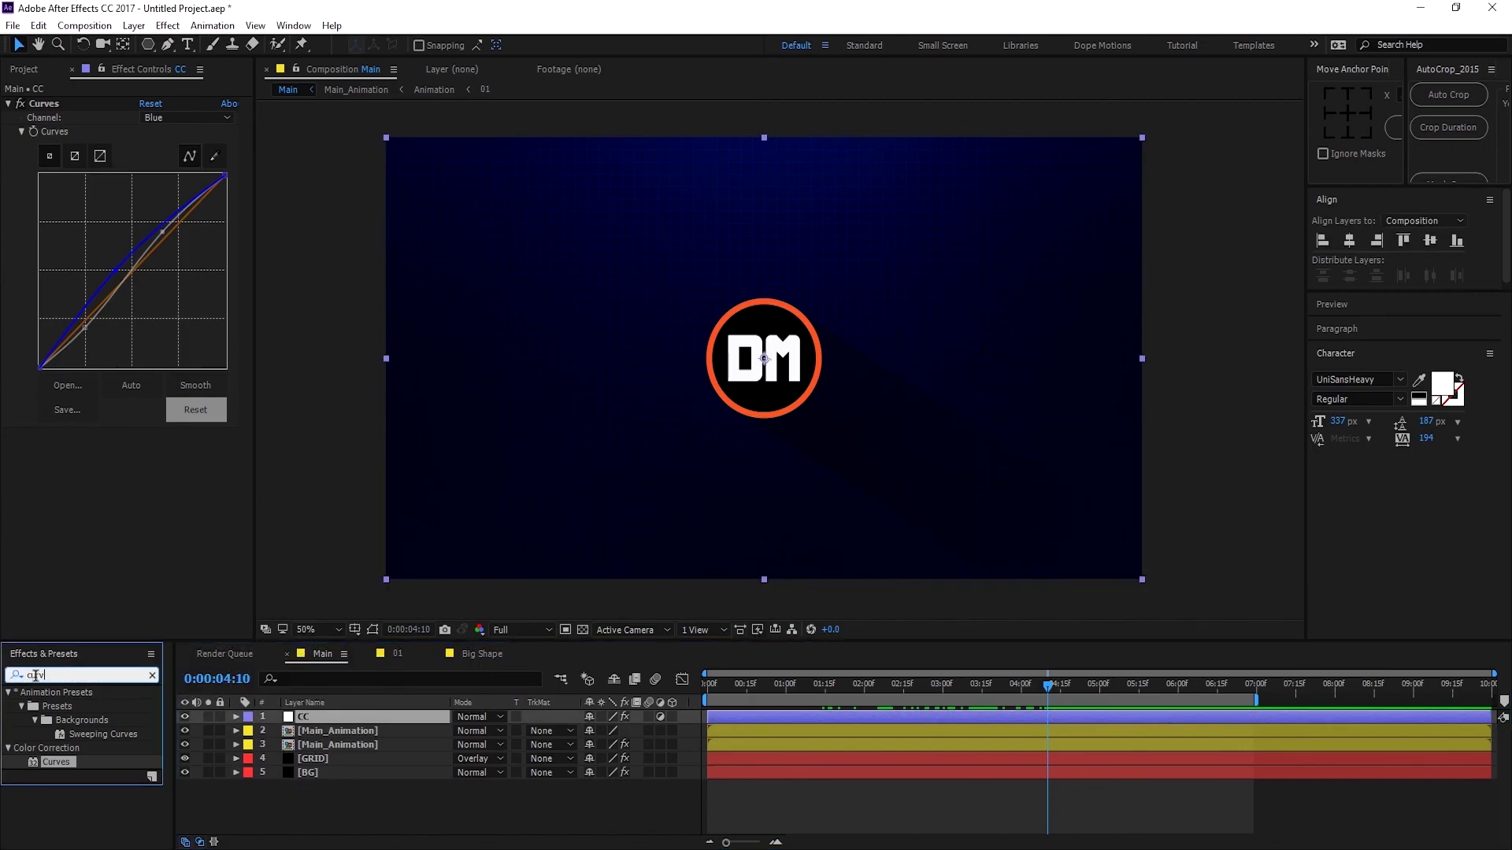
{"action": "type", "text": "glow"}
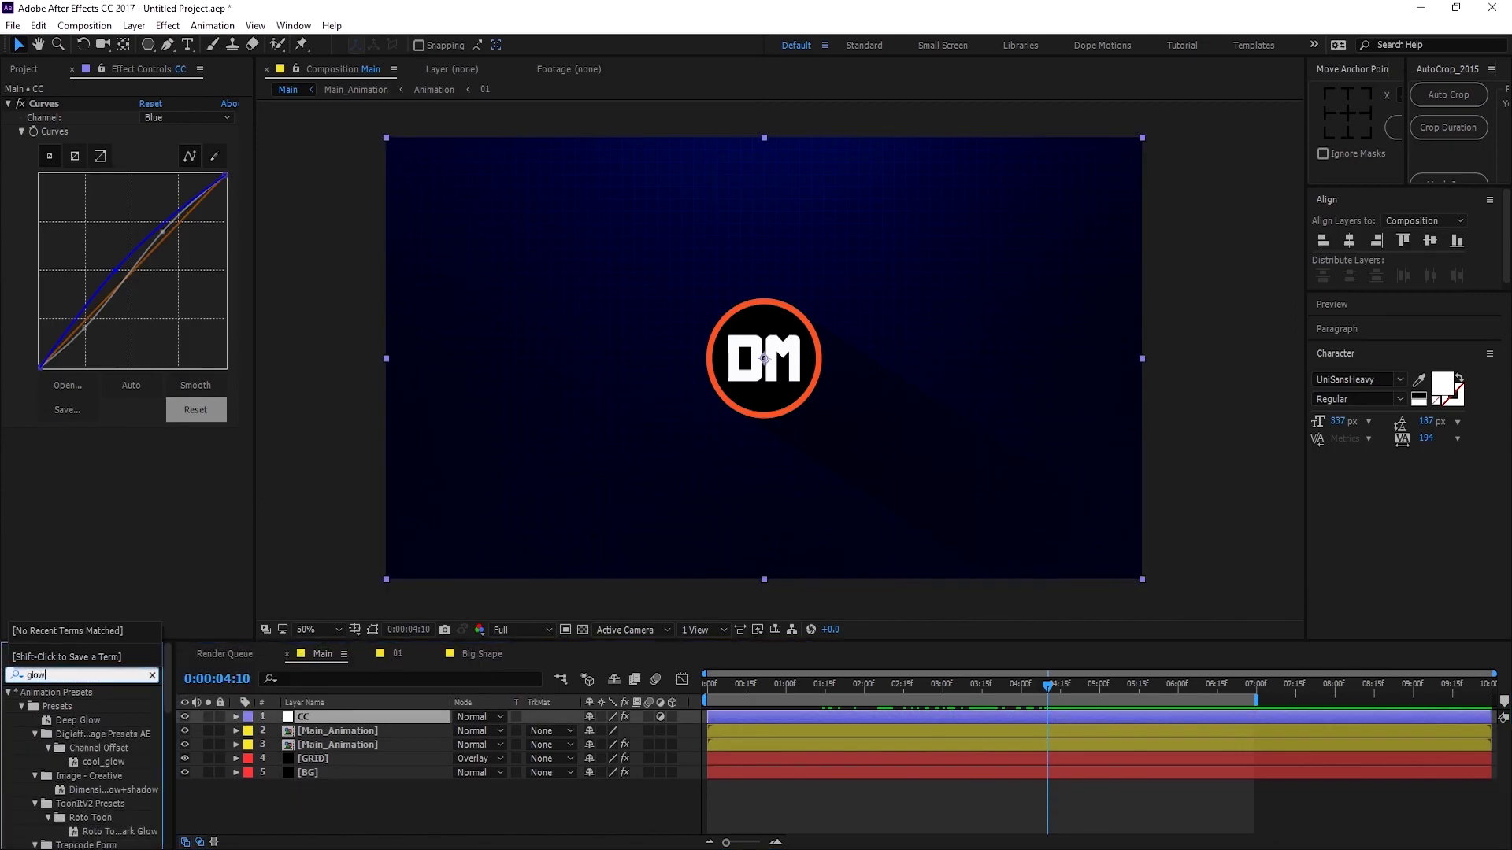
{"action": "scroll", "coordinate": [92, 720], "scroll_direction": "down", "scroll_amount": 5}
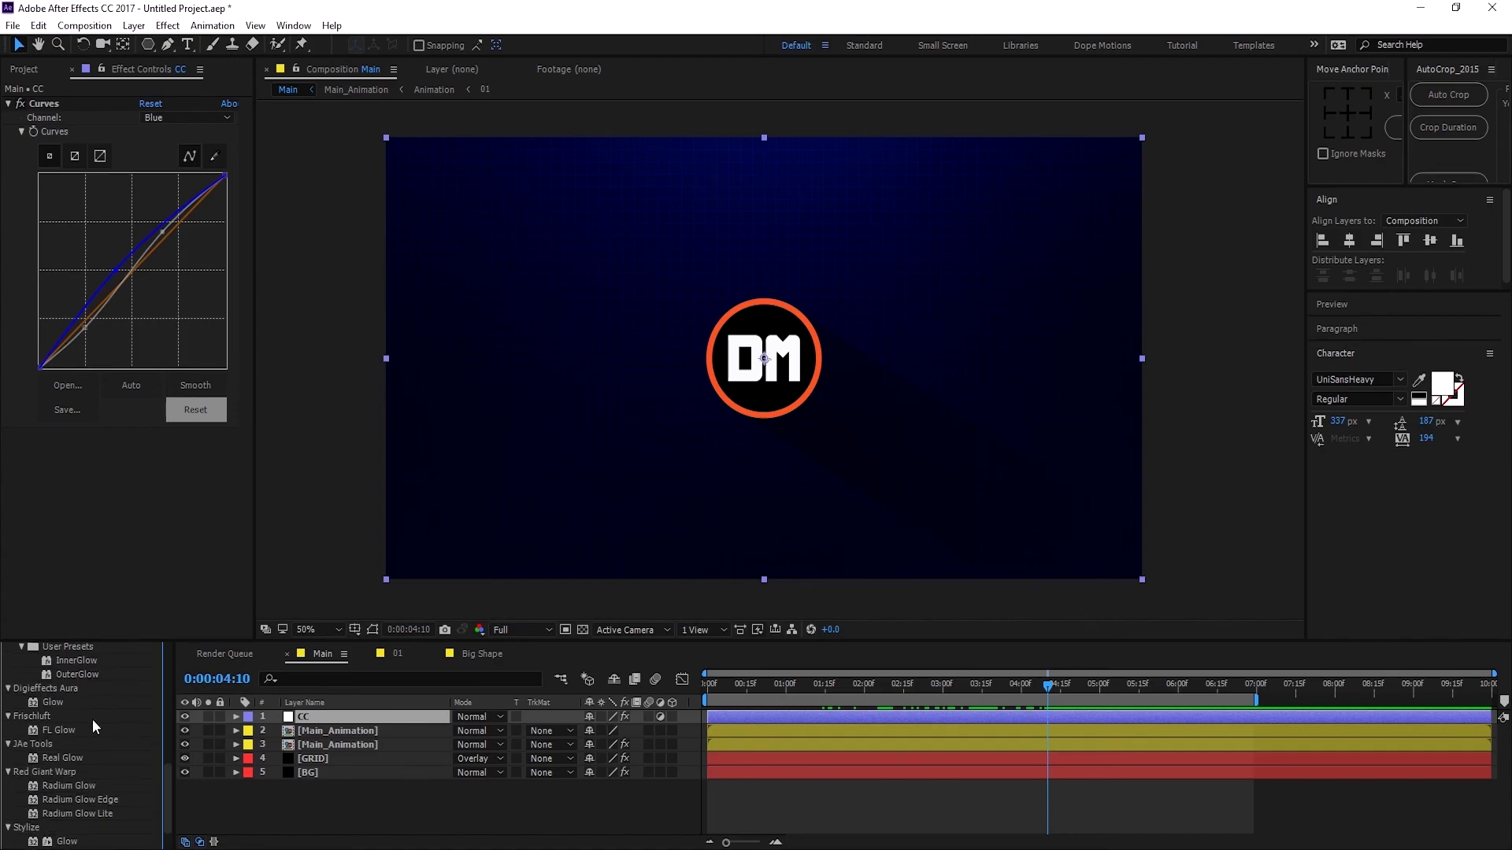
{"action": "scroll", "coordinate": [87, 715], "scroll_direction": "down", "scroll_amount": 2}
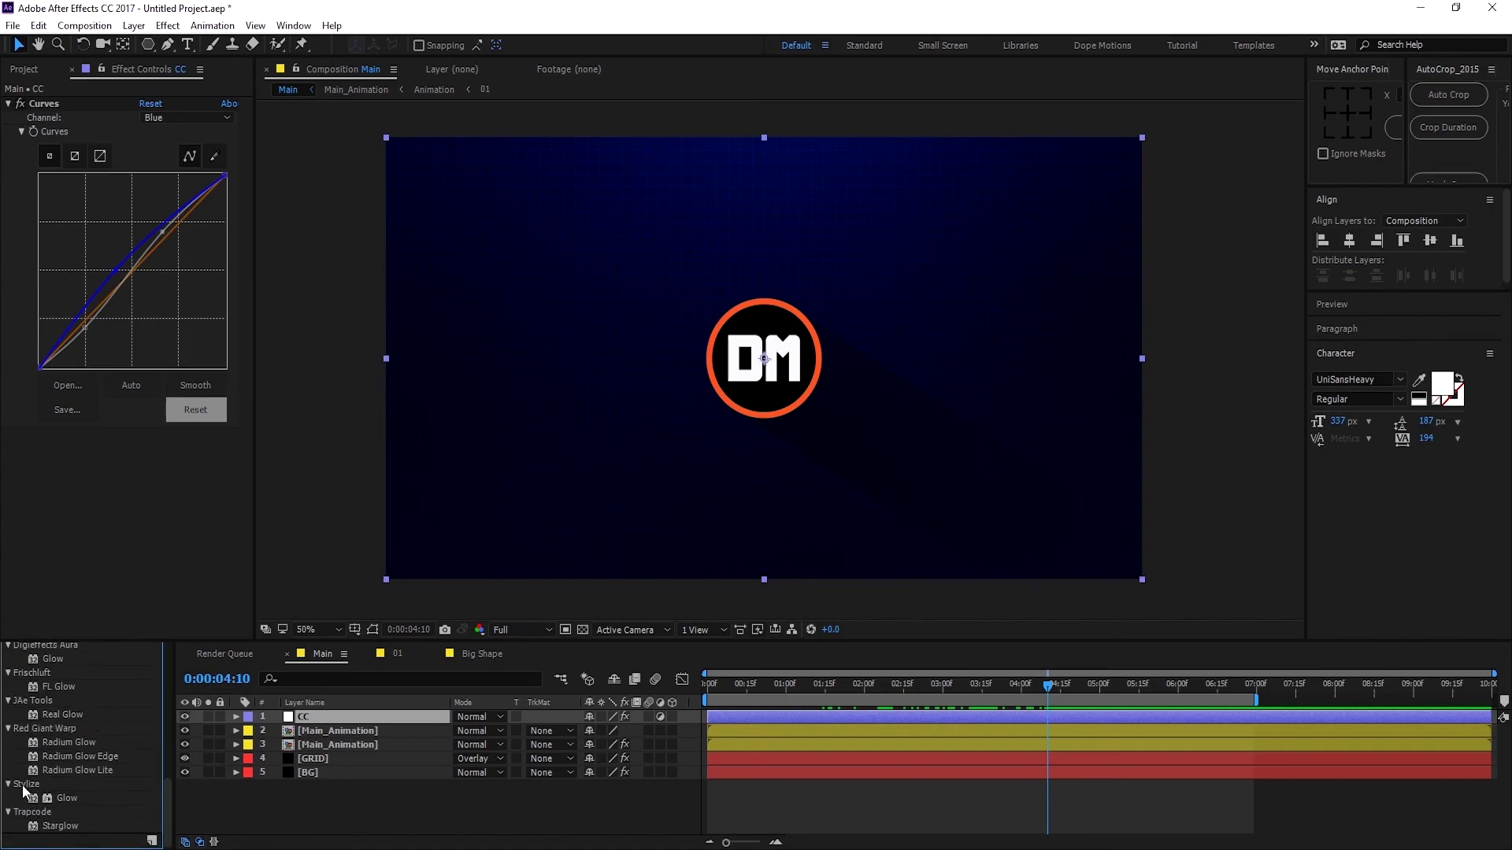
{"action": "left_click_drag", "start_coordinate": [63, 797], "coordinate": [329, 715]}
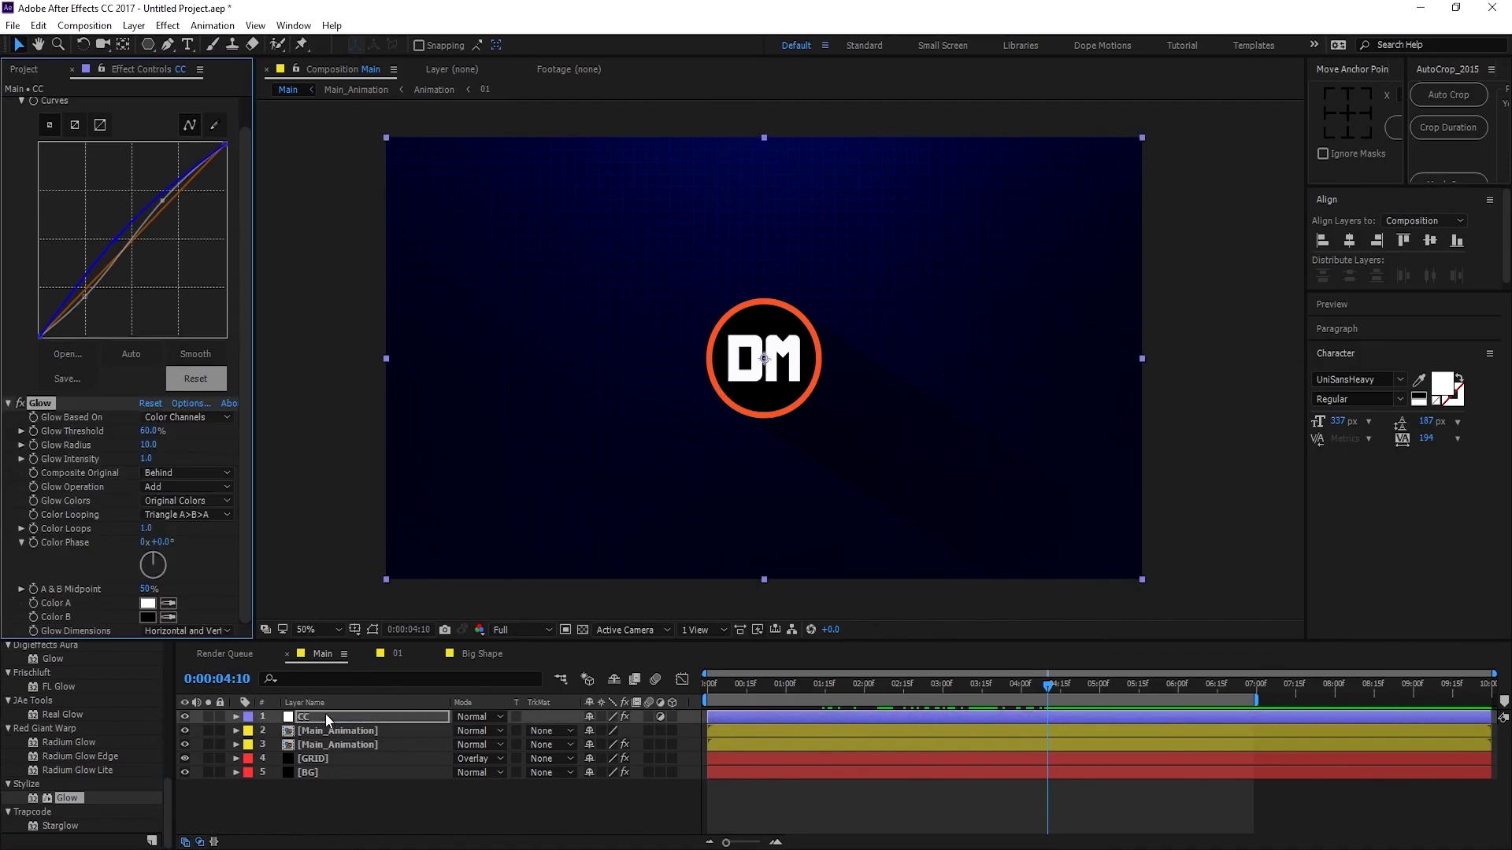
Step: Set the CC layer's Glow Threshold to 80%, Glow Radius to 6 and Glow Intensity to 0.7
{"action": "left_click", "coordinate": [148, 431]}
{"action": "type", "text": "80"}
{"action": "key", "text": "Return"}
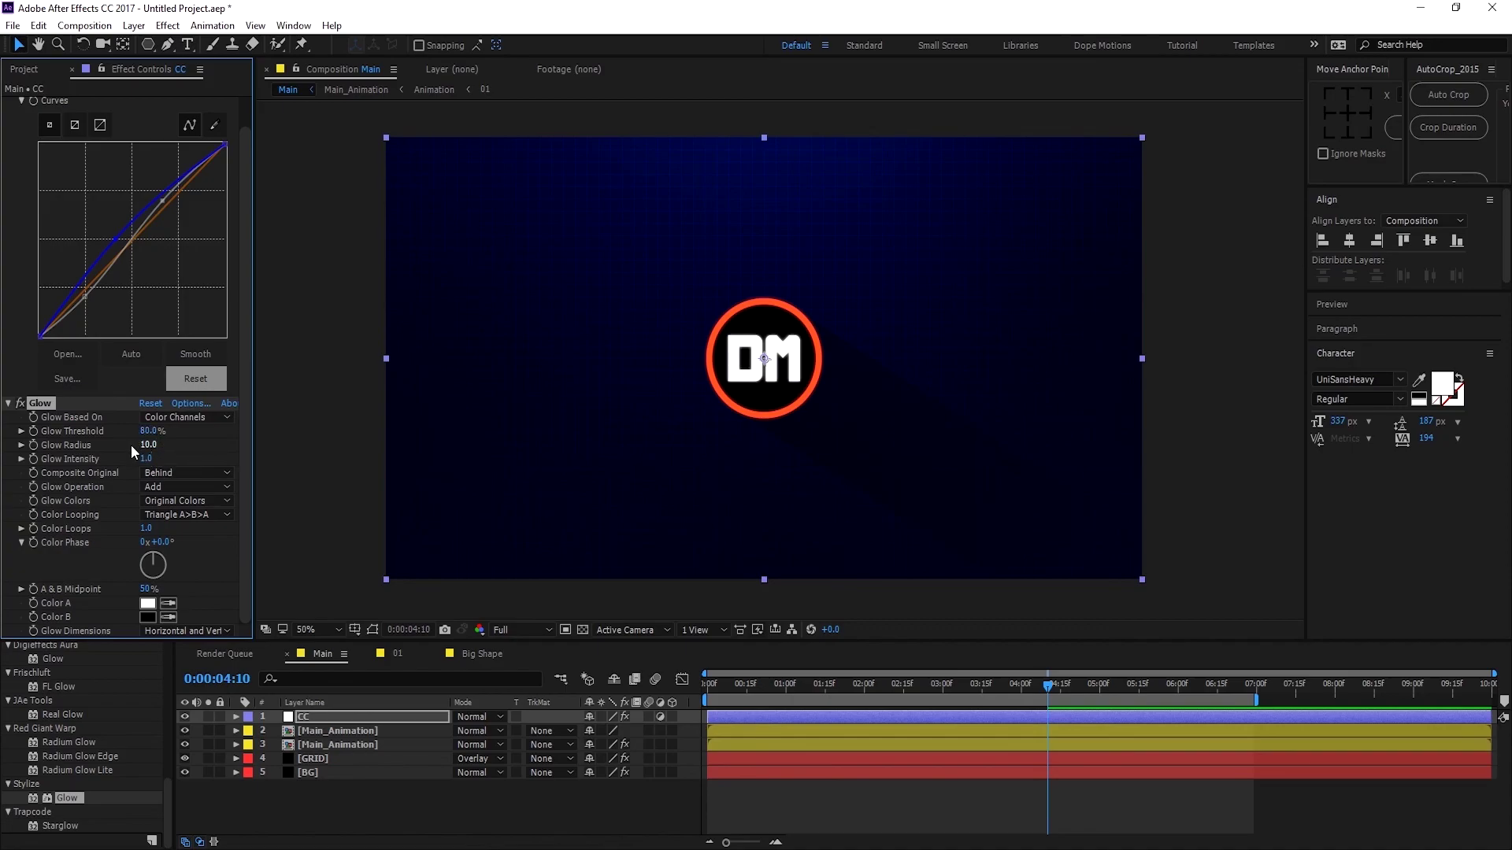
{"action": "left_click", "coordinate": [147, 459]}
{"action": "type", "text": ".7"}
{"action": "key", "text": "Return"}
{"action": "type", "text": "6"}
{"action": "key", "text": "Return"}
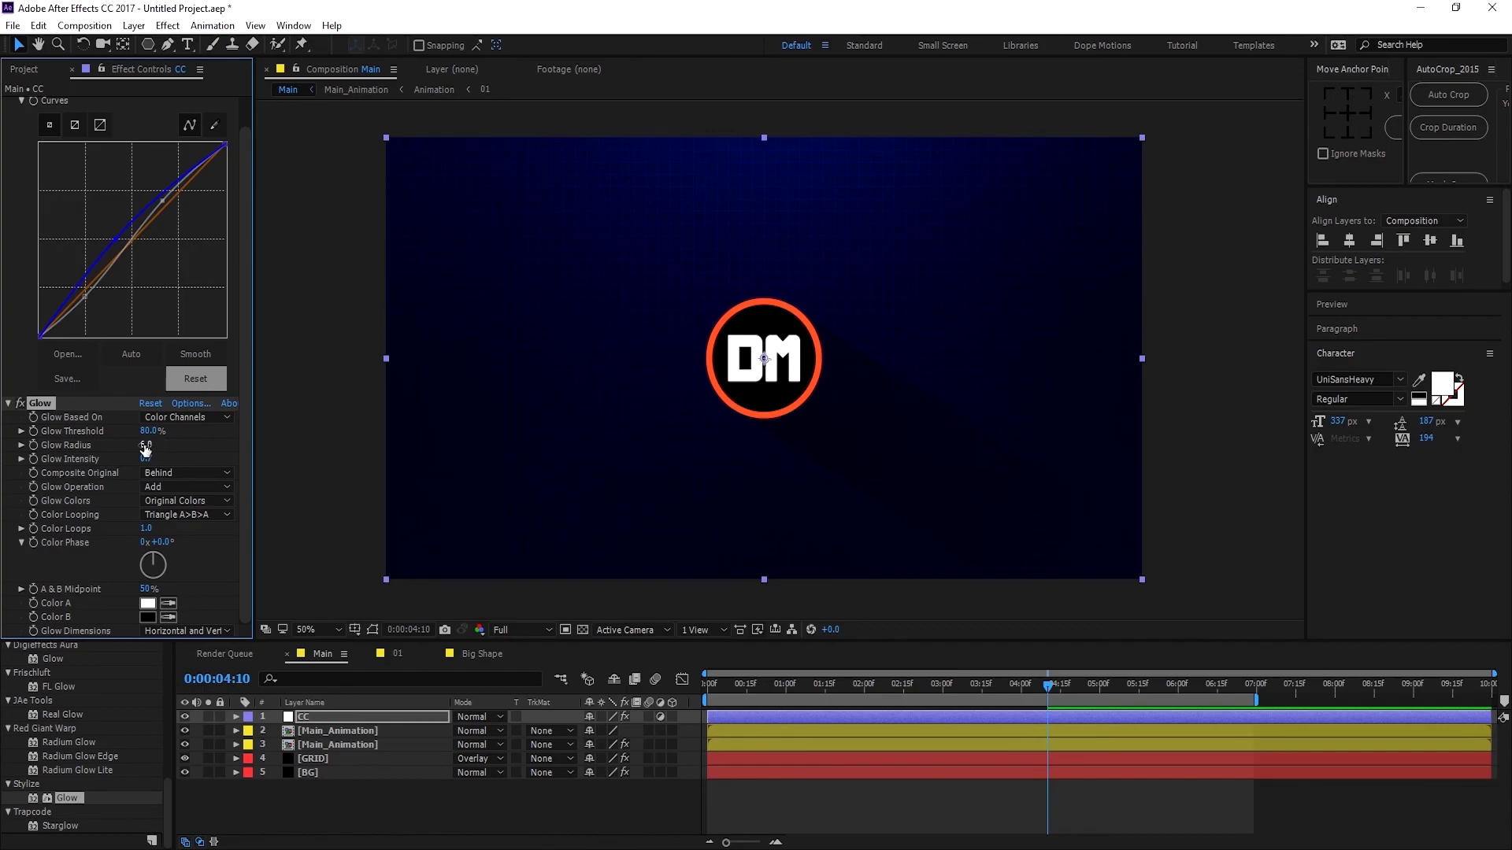
{"action": "left_click", "coordinate": [160, 455]}
Step: Preview the Main composition from its first frame to check the glow on the animation
{"action": "mouse_move", "coordinate": [847, 699]}
{"action": "left_mouse_down"}
{"action": "mouse_move", "coordinate": [1112, 692]}
{"action": "mouse_move", "coordinate": [1051, 675]}
{"action": "mouse_move", "coordinate": [847, 676]}
{"action": "left_mouse_up"}
{"action": "key", "text": "Home"}
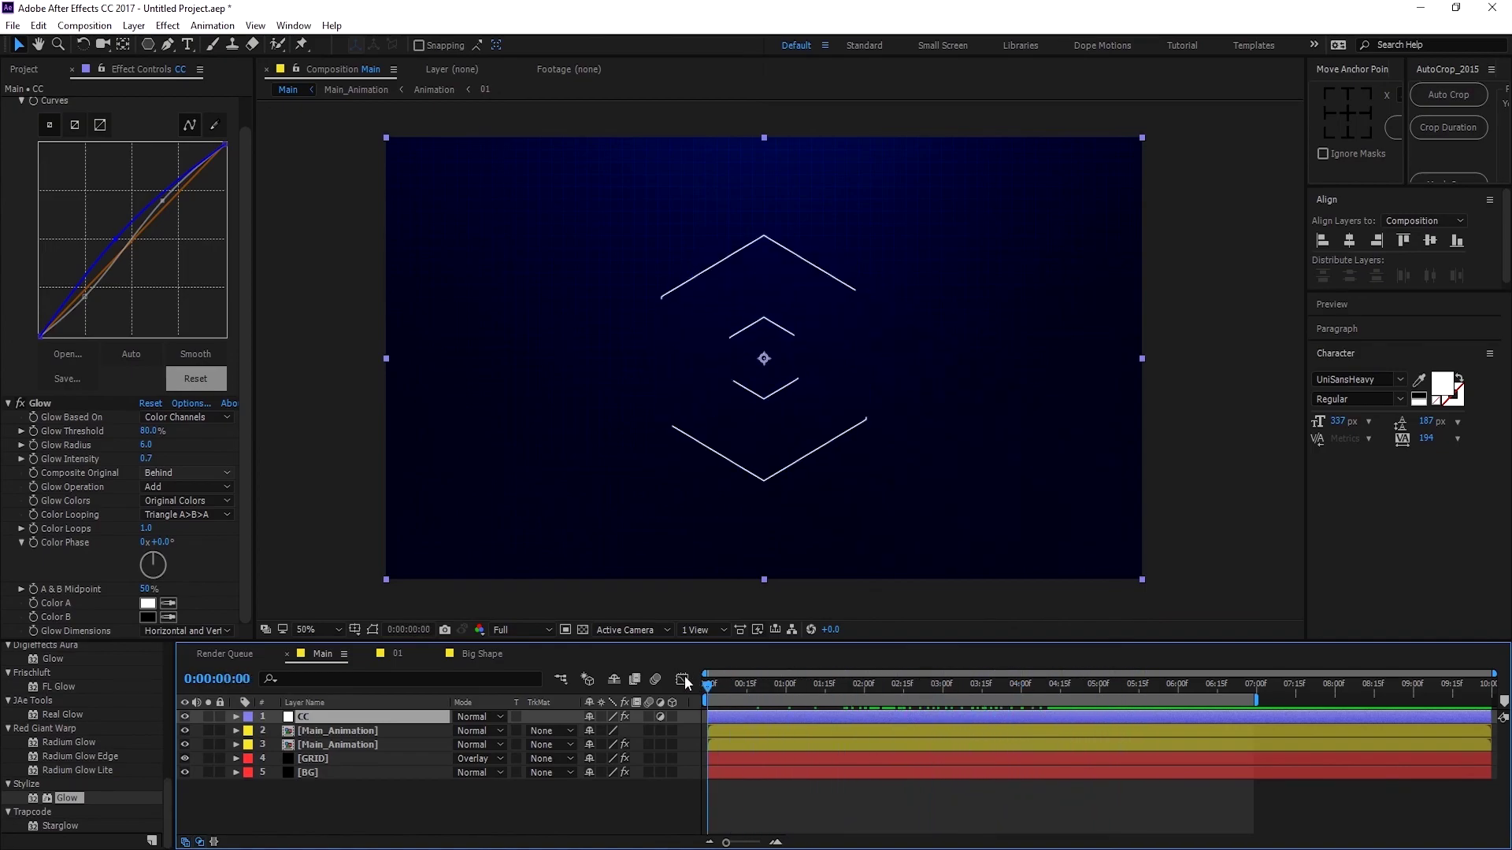
{"action": "key", "text": "space"}
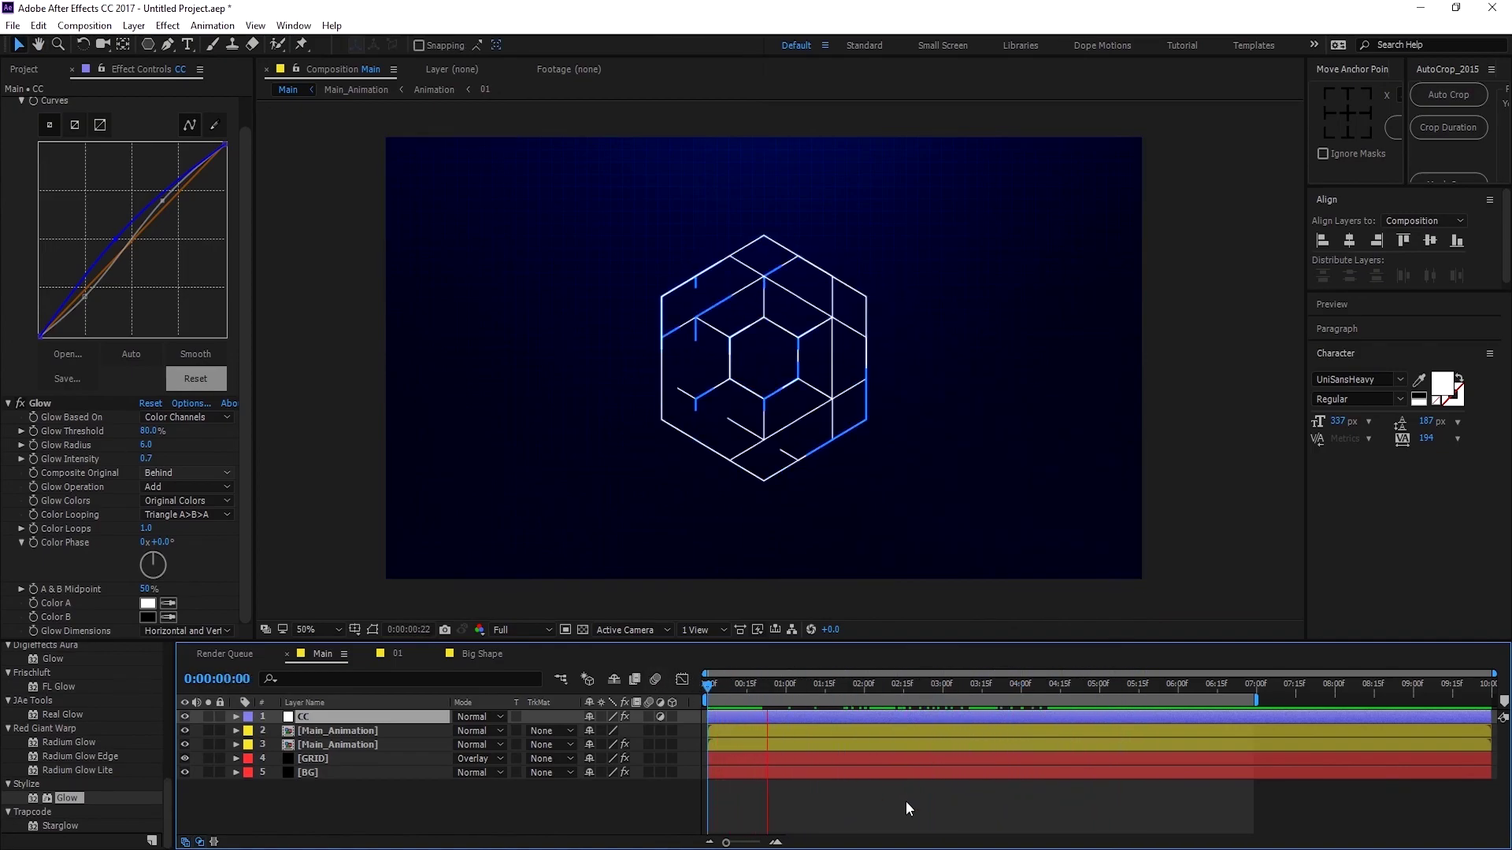